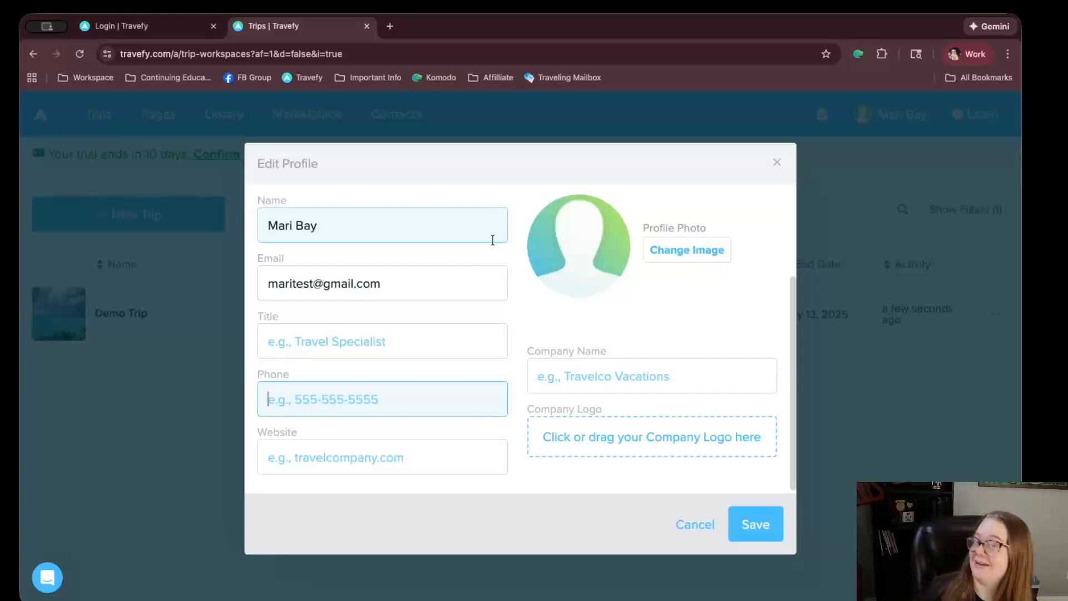
Fill in the profile title 'Travel Advisor', the phone number and the business website
{"action": "left_click", "coordinate": [310, 343]}
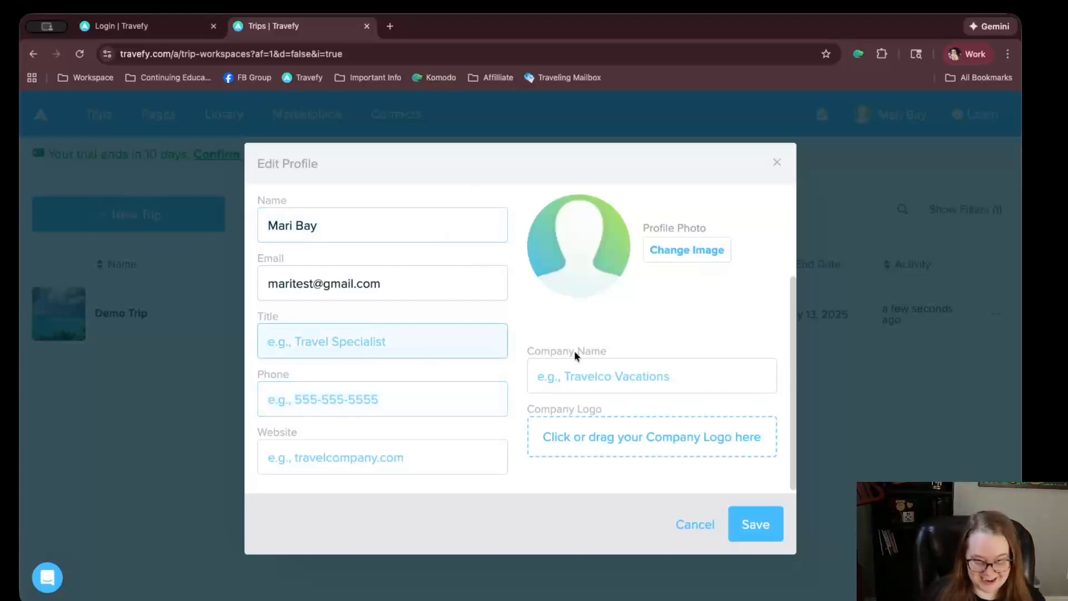
{"action": "type", "text": "Travel Advisor"}
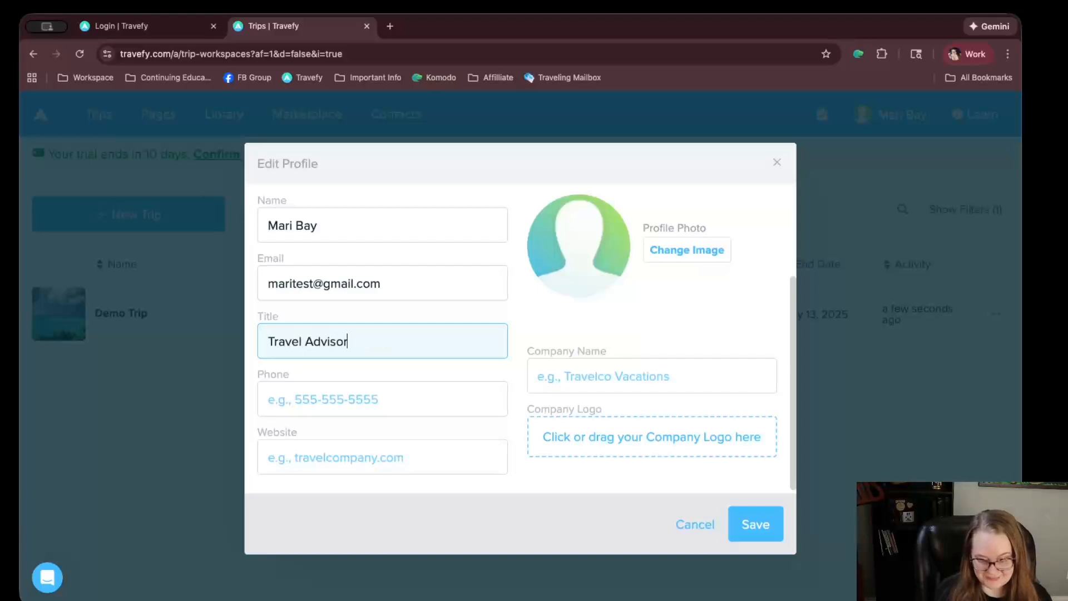
{"action": "key", "text": "Tab"}
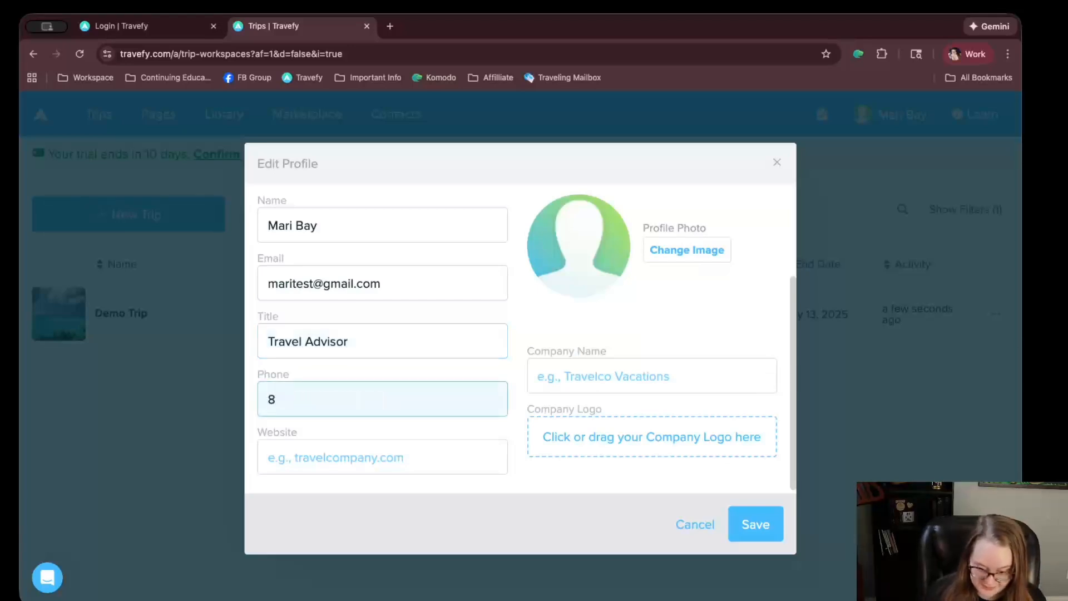
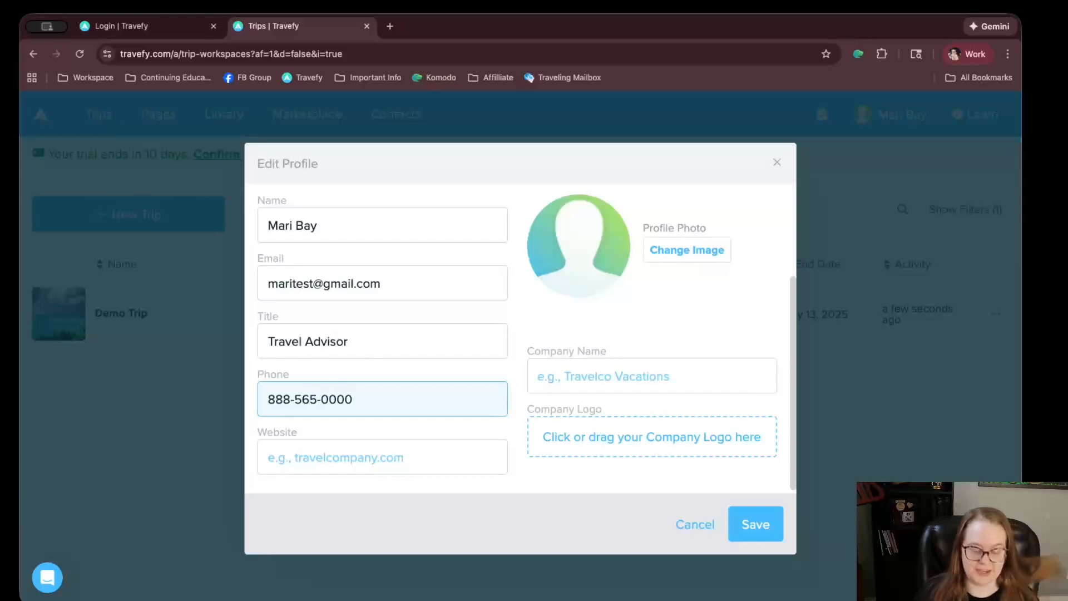
{"action": "key", "text": "Tab"}
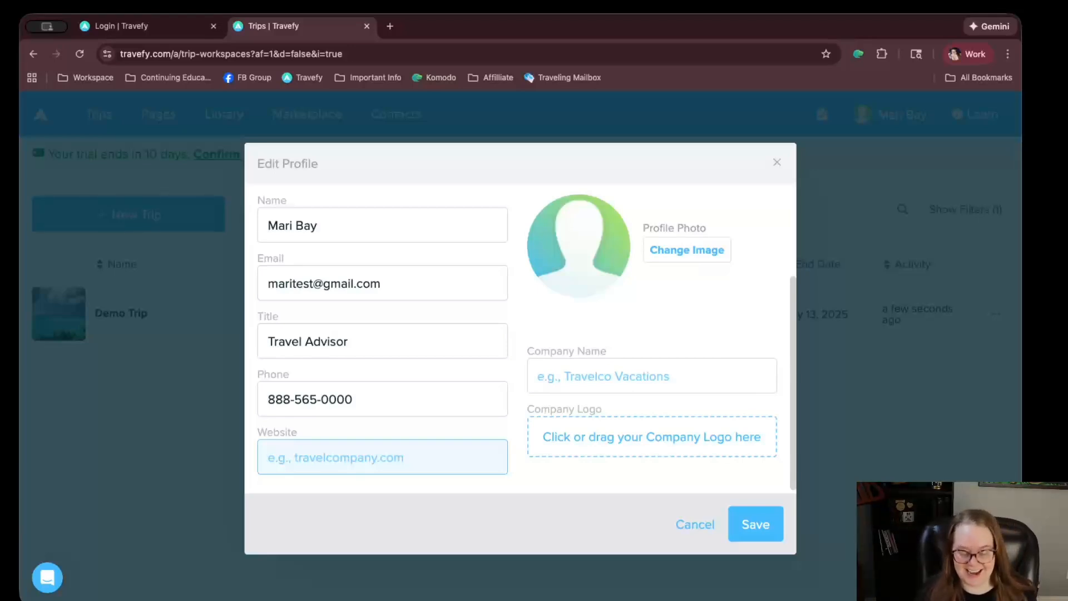
{"action": "type", "text": "tri"}
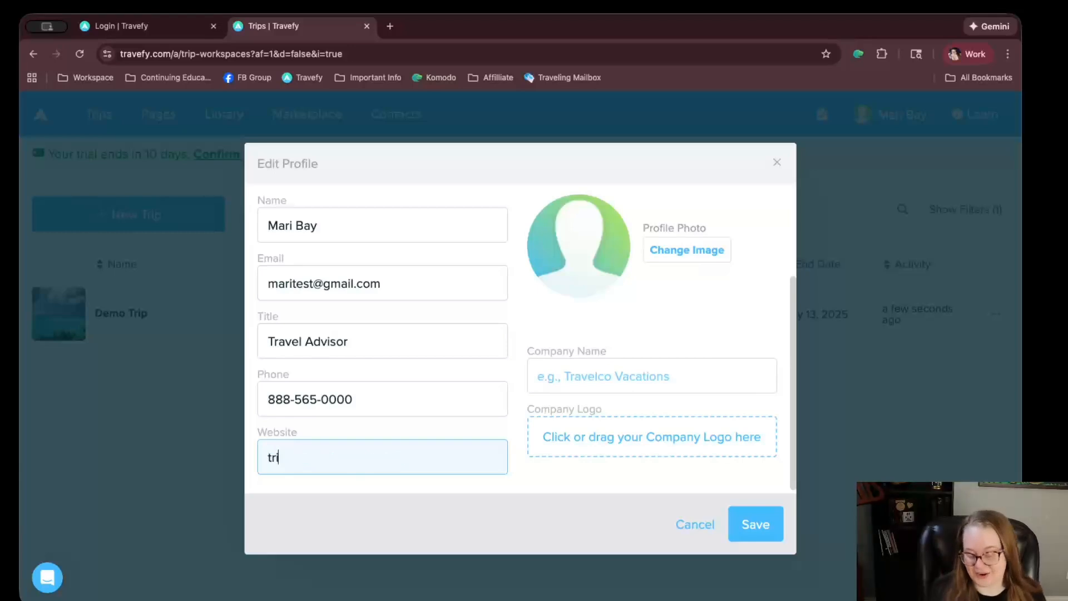
{"action": "type", "text": "ps.traveladvisormari.com"}
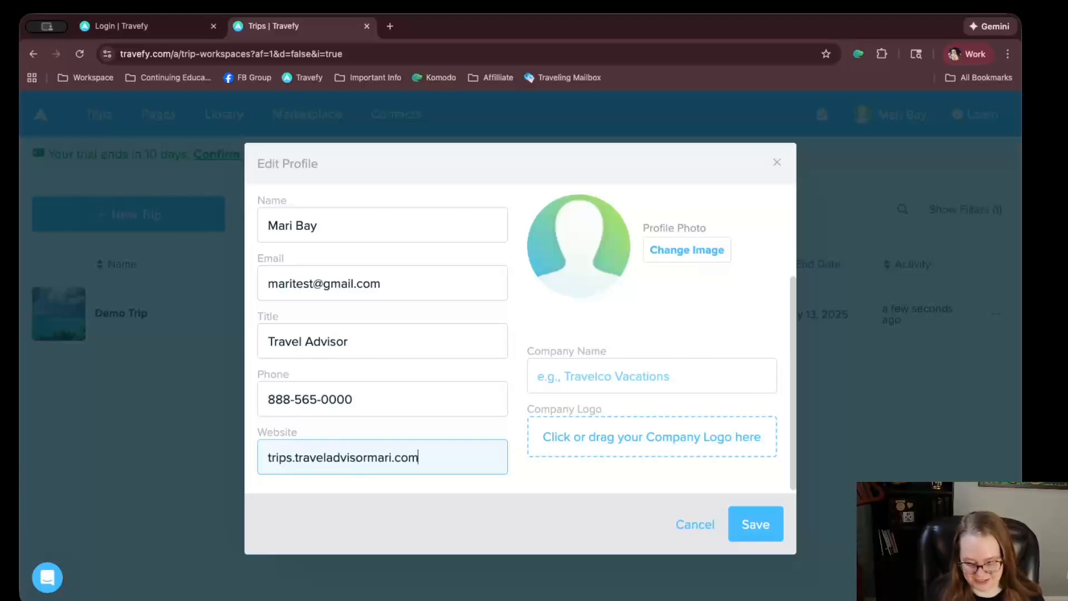
{"action": "key", "text": "Tab"}
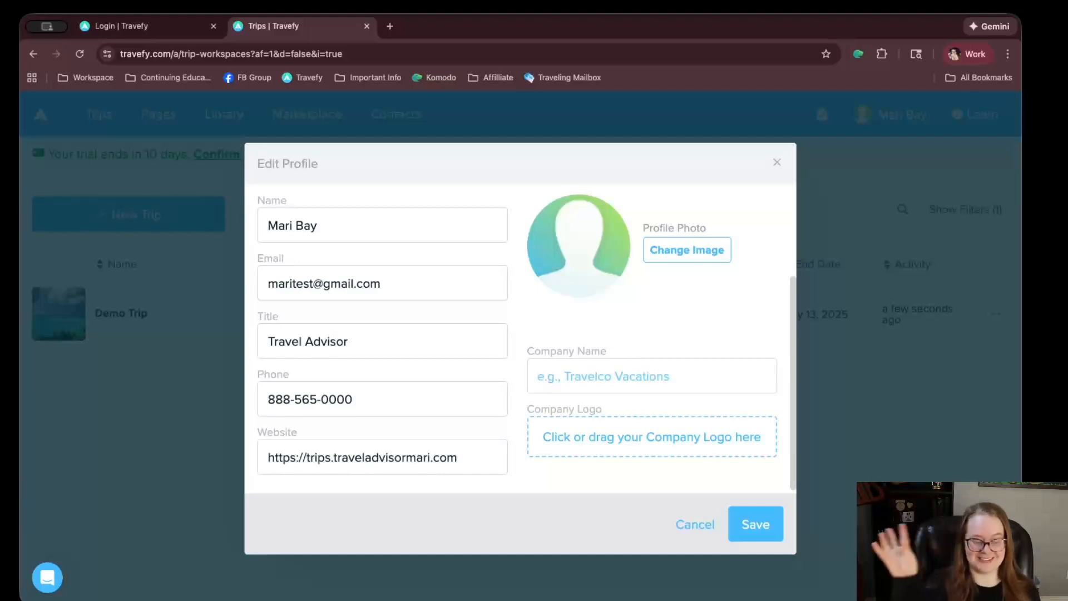
Enter the travel business's company name and save the profile
{"action": "left_click", "coordinate": [658, 377]}
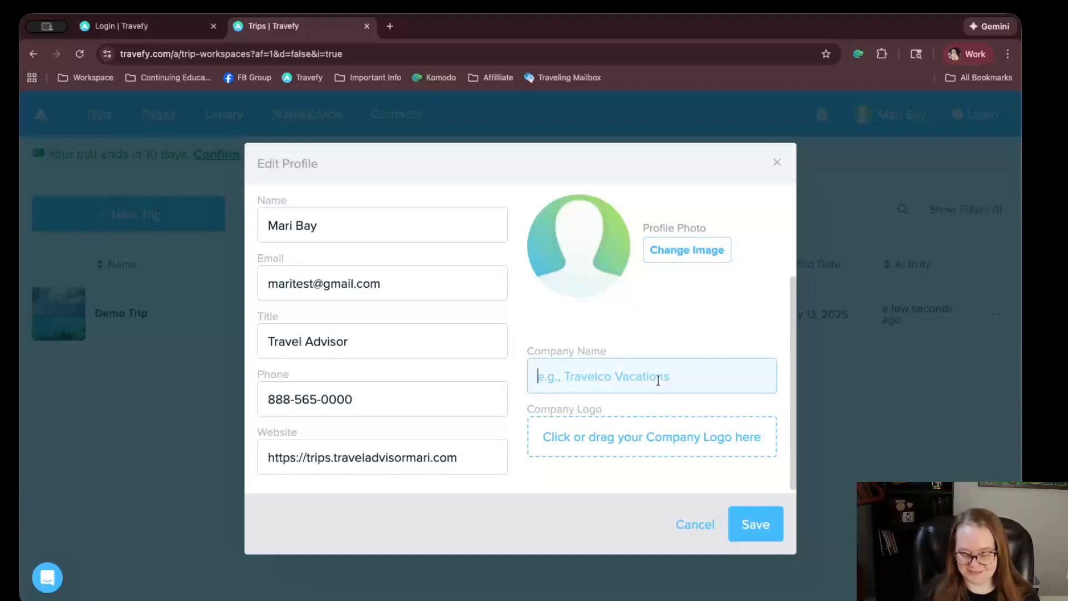
{"action": "type", "text": "Test Mari "}
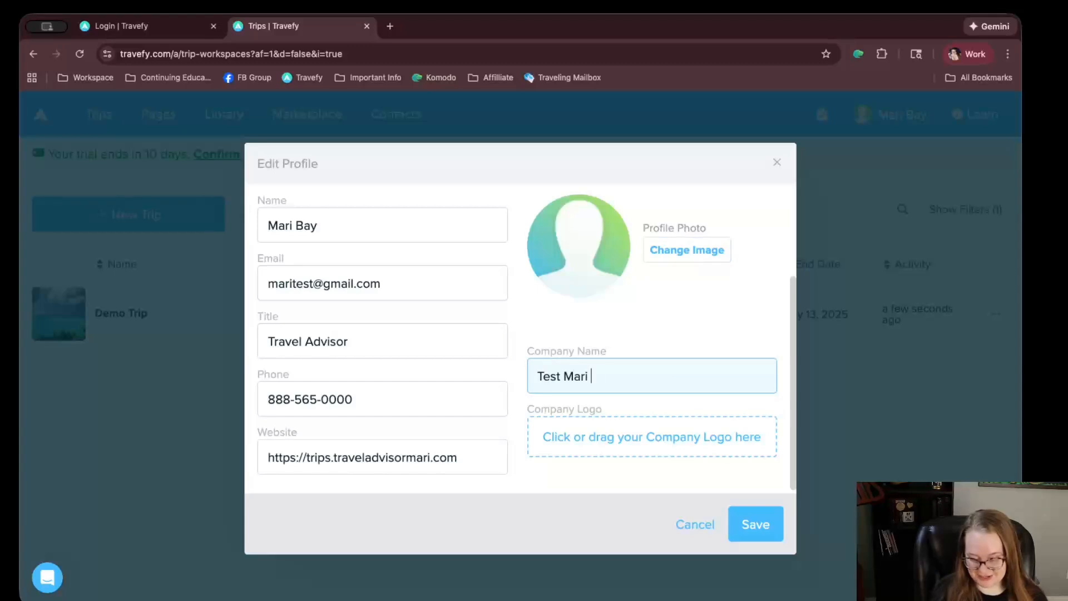
{"action": "type", "text": "Travel Advisor"}
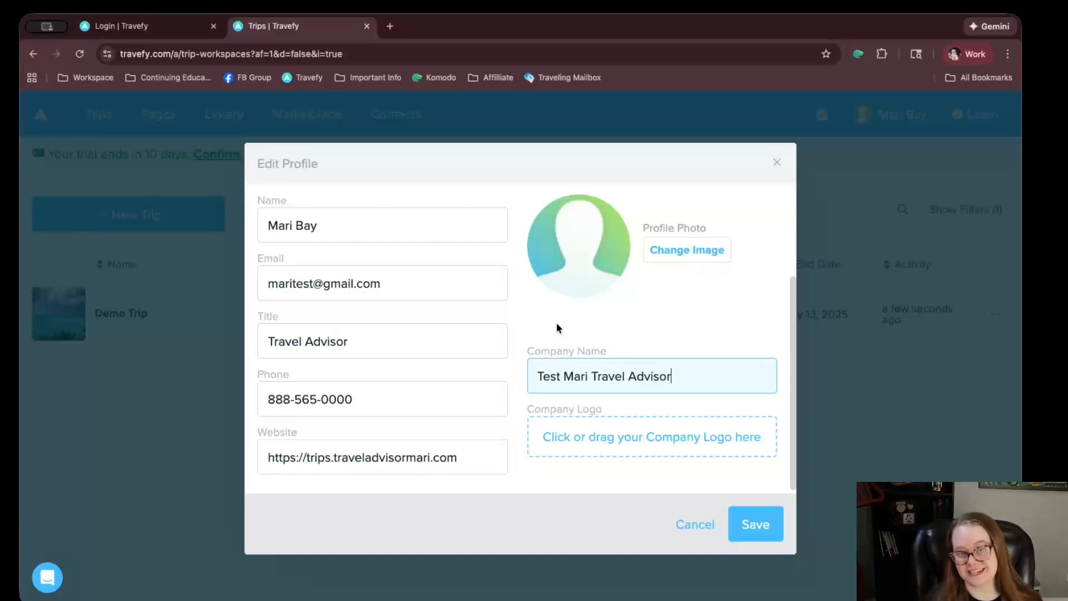
{"action": "left_click", "coordinate": [756, 518]}
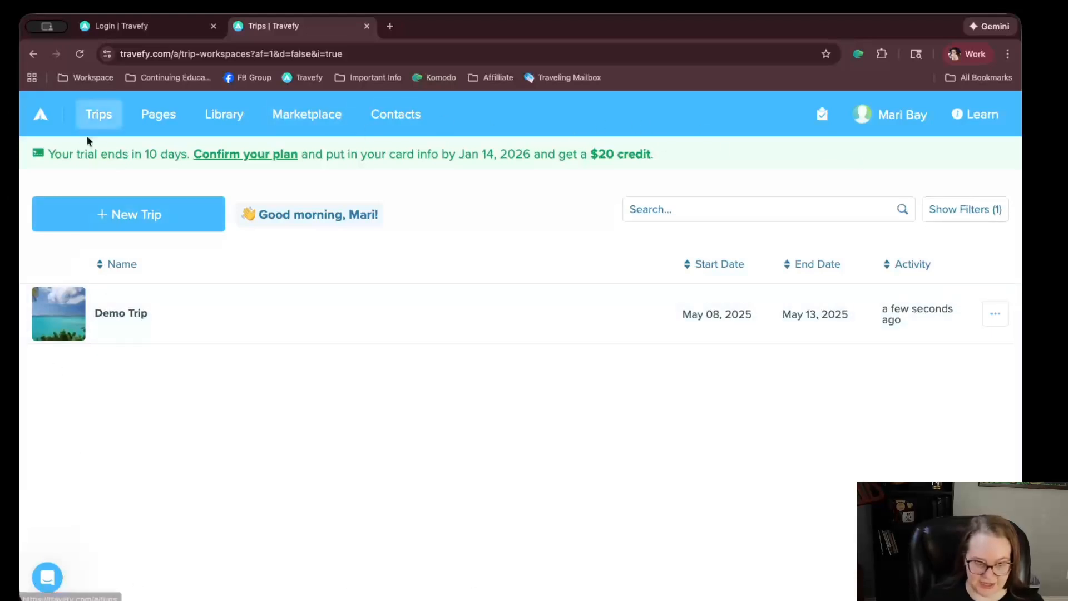
Reload the Trips list to confirm Demo Trip (May 08–May 13, 2025) still appears
{"action": "left_click", "coordinate": [99, 118]}
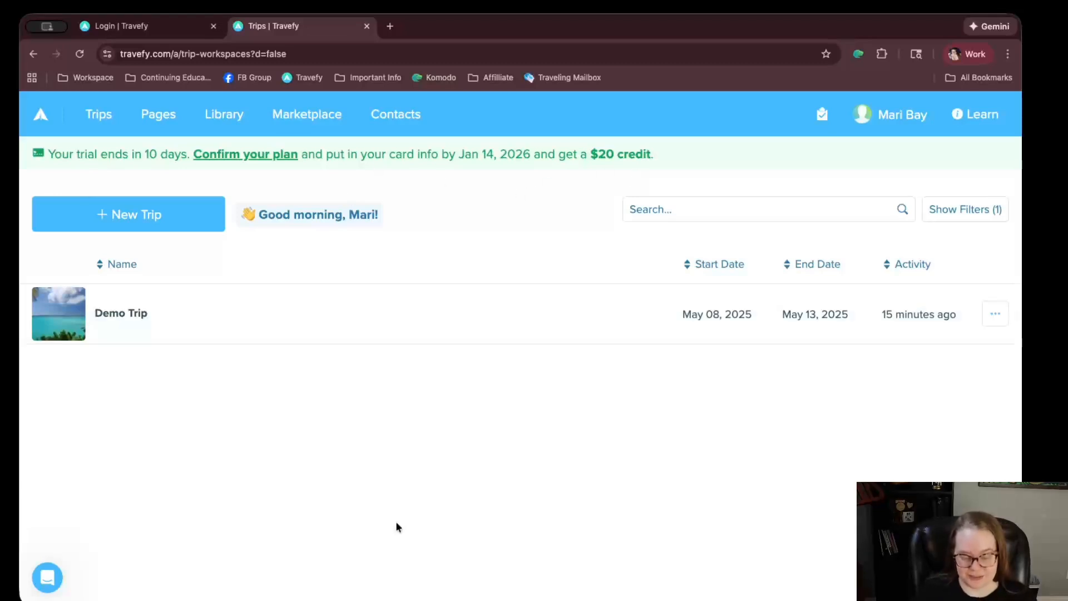
Preview Demo Trip's summary, return to Trips, and bring up the With Itinerary / With Proposal choices
{"action": "left_click", "coordinate": [185, 320]}
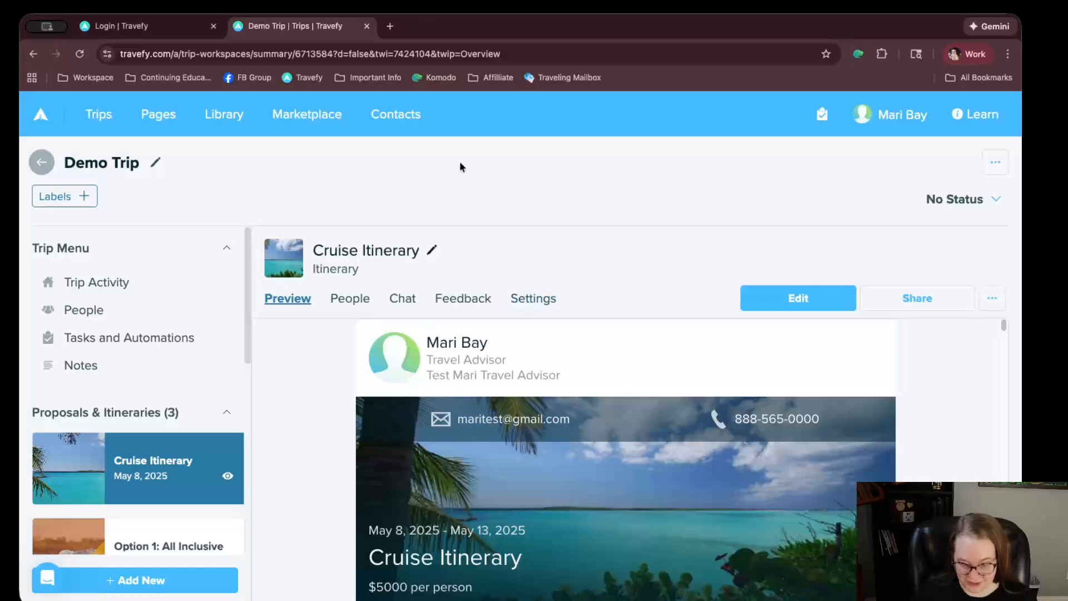
{"action": "left_click", "coordinate": [41, 162]}
{"action": "left_click", "coordinate": [126, 212]}
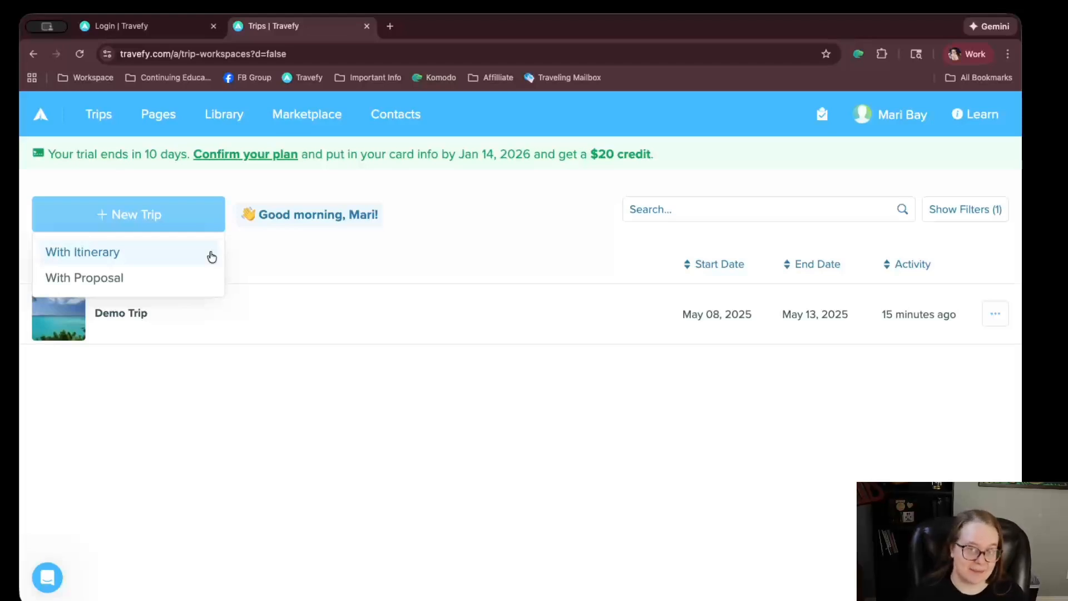
Sort the trips by start date, end date and activity, then archive Demo Trip
{"action": "left_click", "coordinate": [508, 244]}
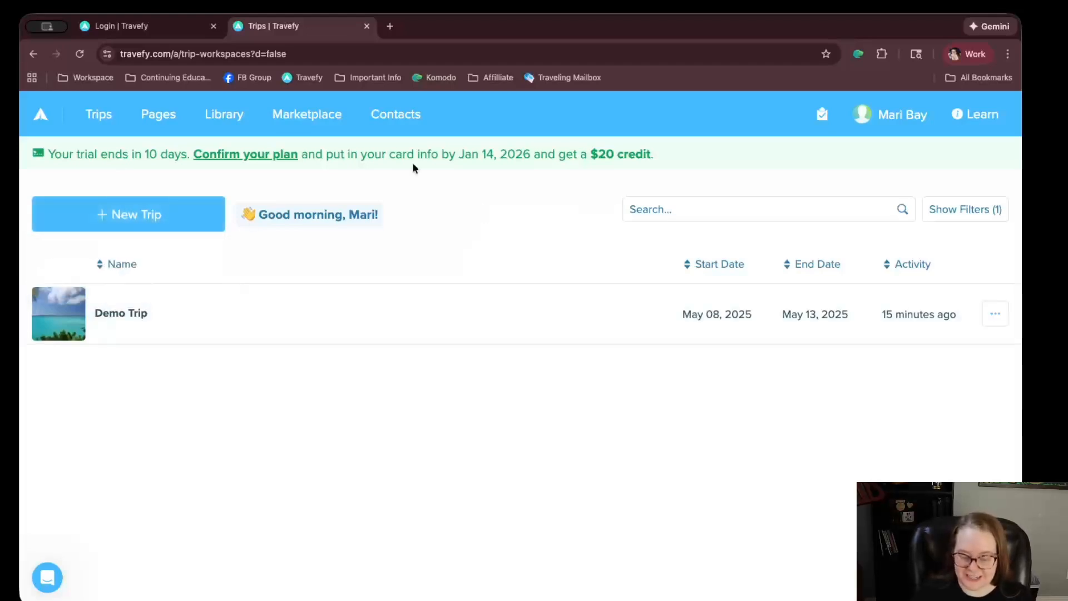
{"action": "left_click", "coordinate": [718, 264]}
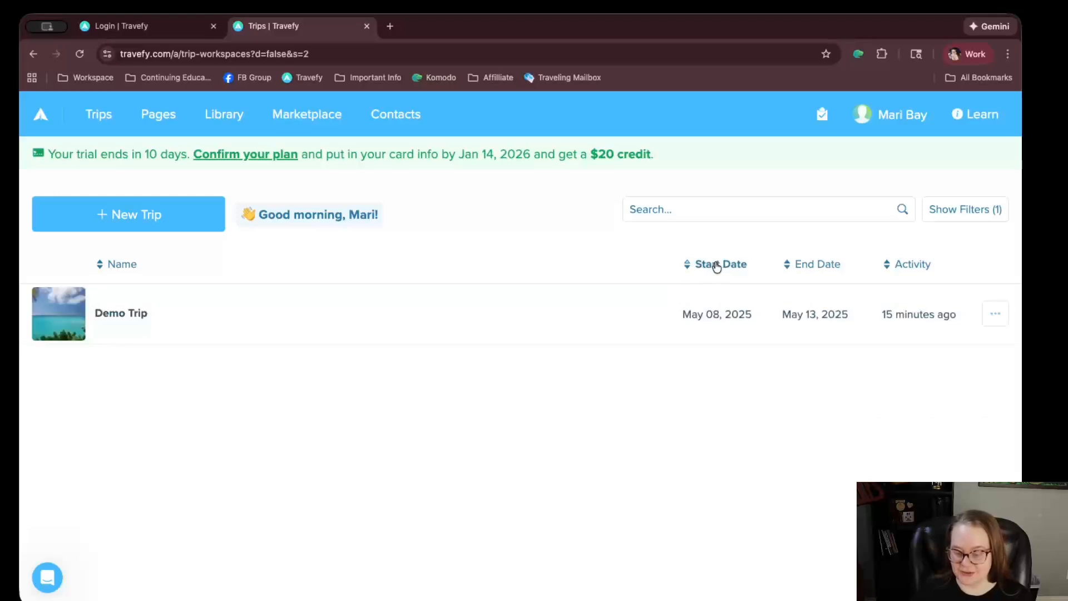
{"action": "left_click", "coordinate": [819, 266]}
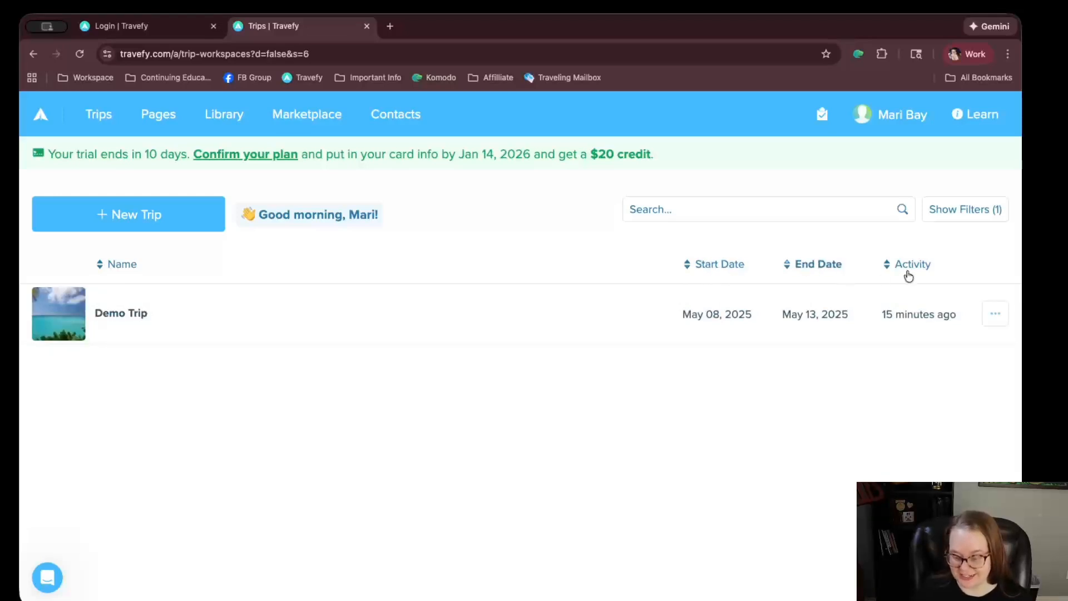
{"action": "left_click", "coordinate": [908, 276]}
{"action": "left_click", "coordinate": [1003, 316]}
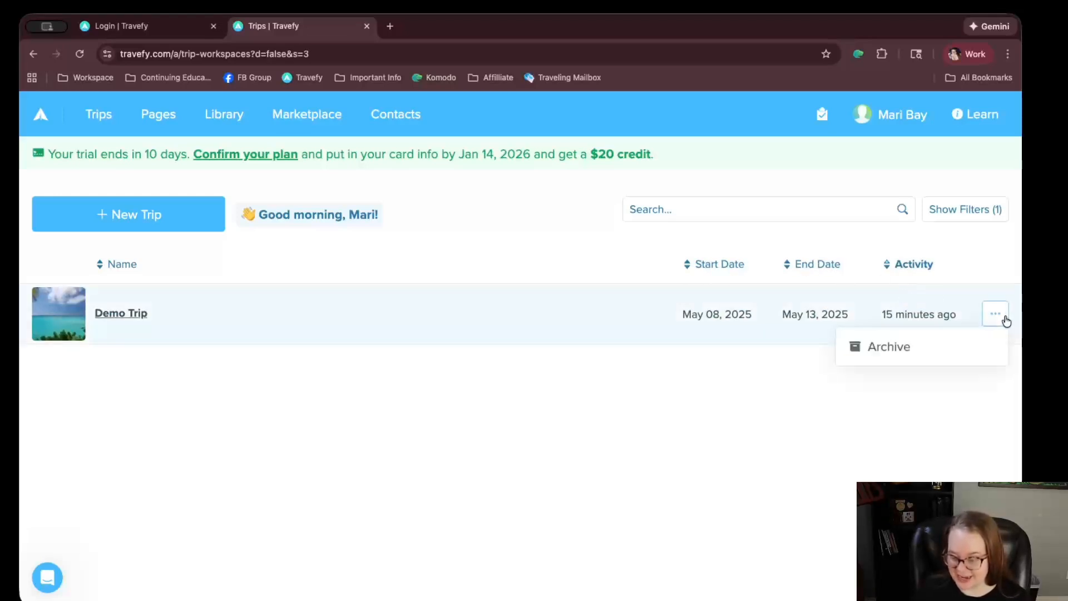
{"action": "left_click", "coordinate": [846, 347]}
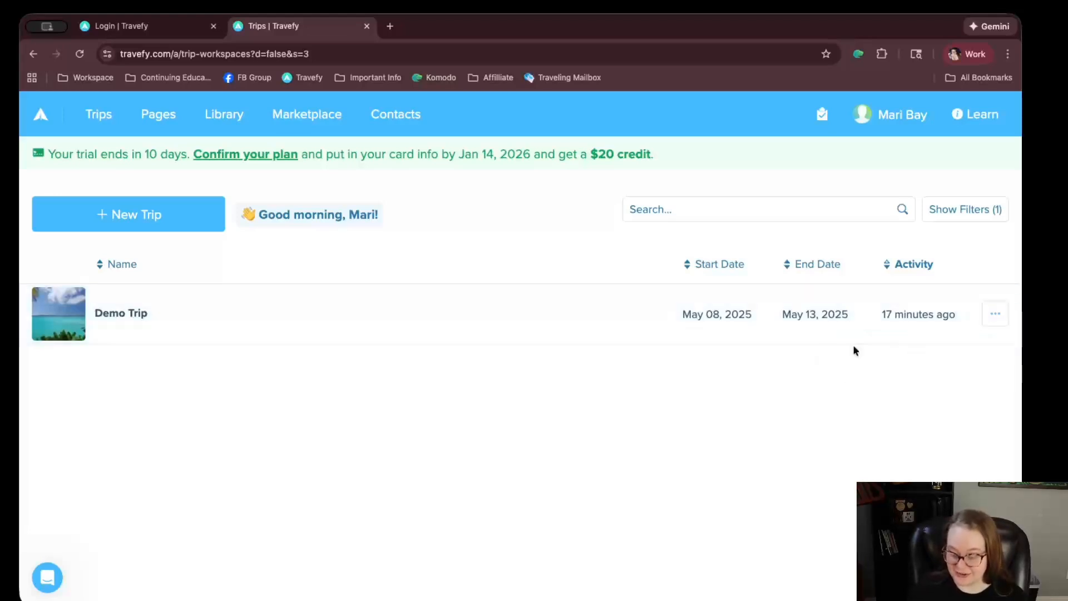
Try the Archived Status filter options, leave it cleared, and open Demo Trip's summary
{"action": "left_click", "coordinate": [933, 203]}
{"action": "left_click", "coordinate": [465, 249]}
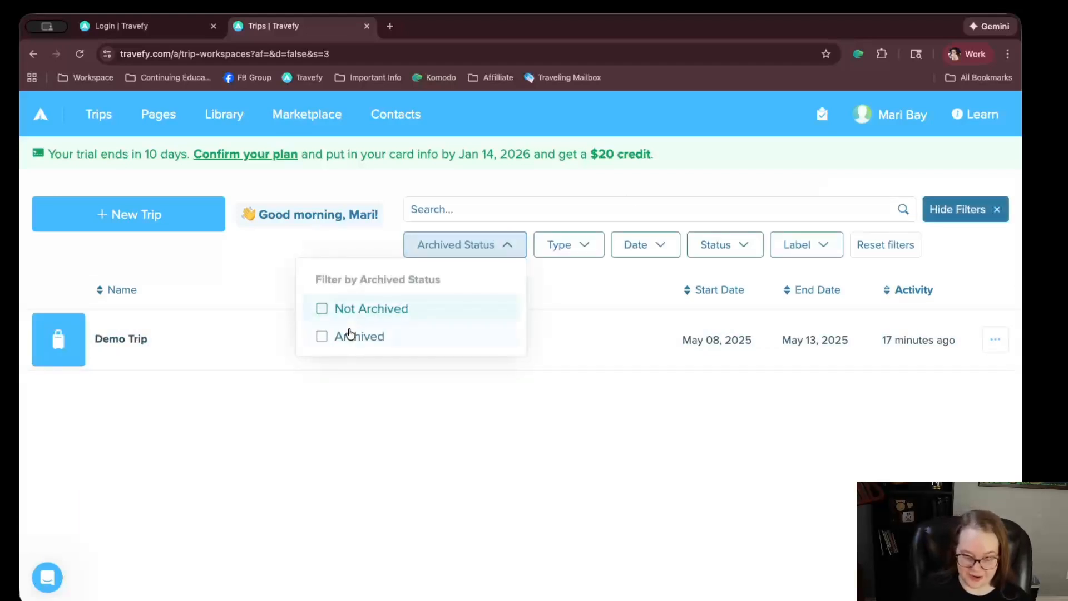
{"action": "left_click", "coordinate": [350, 334]}
{"action": "left_click", "coordinate": [374, 342]}
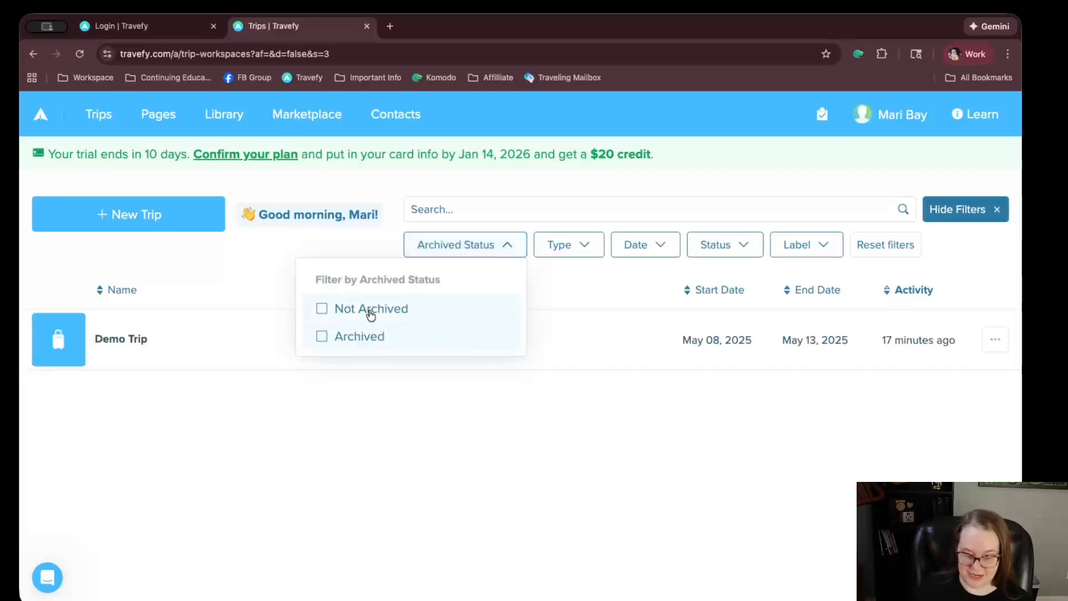
{"action": "left_click", "coordinate": [370, 315]}
{"action": "left_click", "coordinate": [341, 338]}
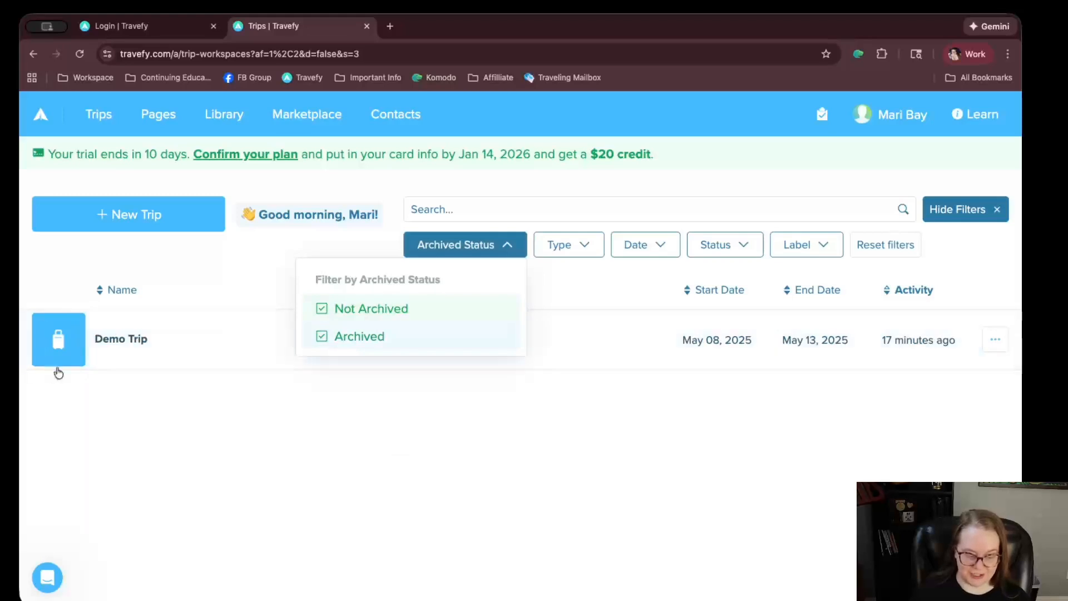
{"action": "left_click", "coordinate": [390, 316]}
{"action": "left_click", "coordinate": [379, 328]}
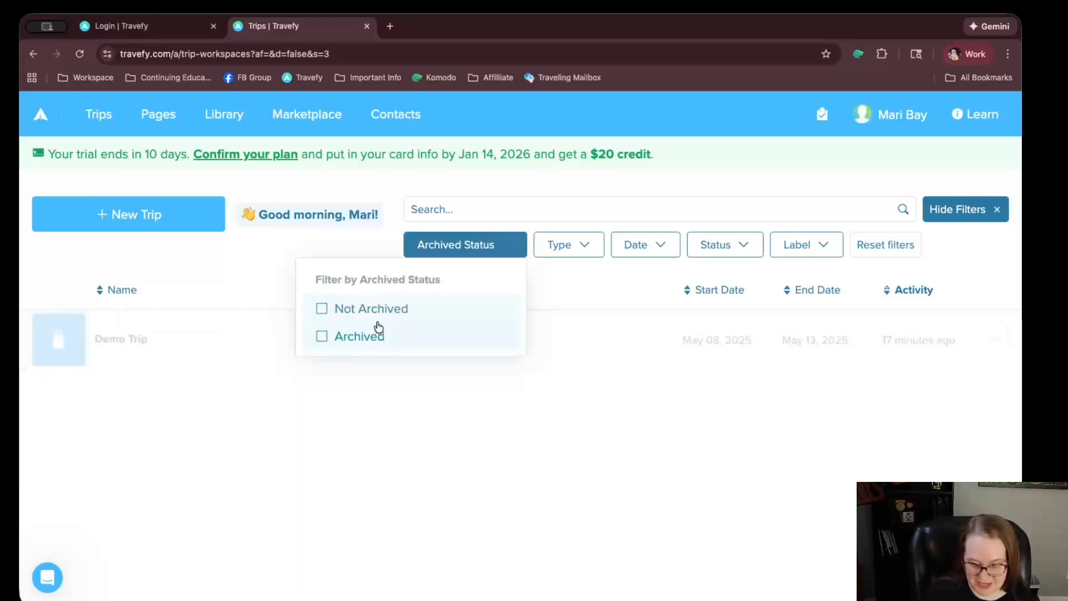
{"action": "left_click", "coordinate": [372, 308]}
{"action": "left_click", "coordinate": [372, 309]}
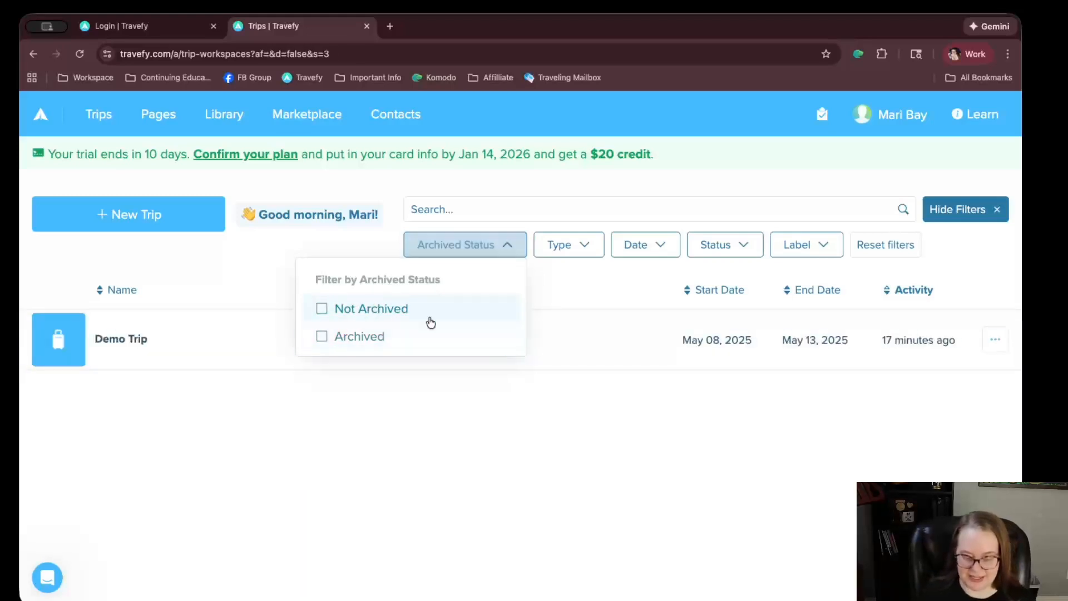
{"action": "left_click", "coordinate": [909, 351]}
Restore Demo Trip from the archive through its actions menu and go back to Trips
{"action": "left_click", "coordinate": [988, 163]}
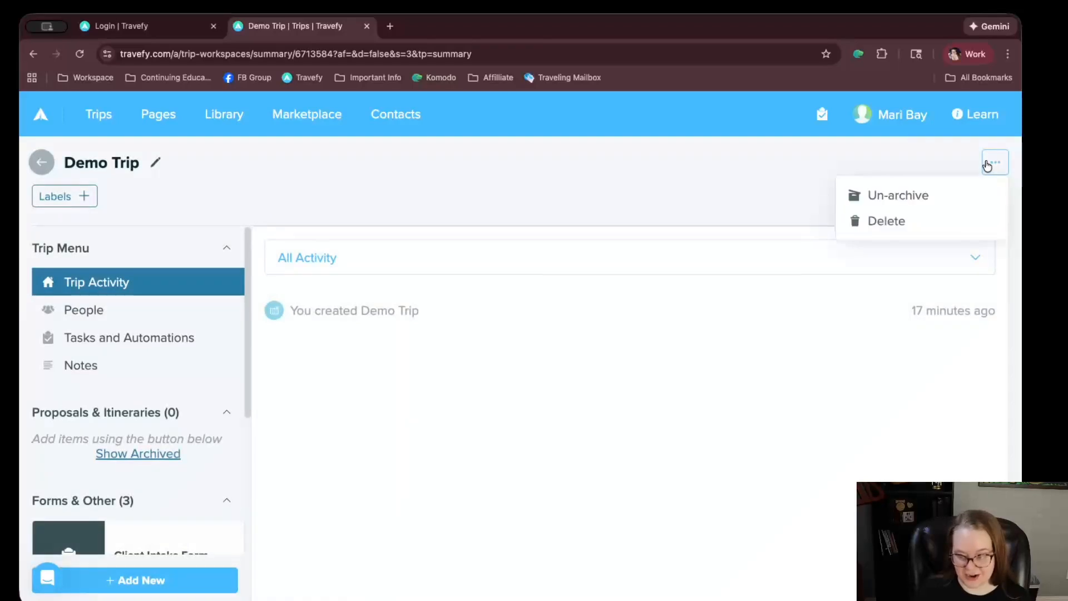
{"action": "left_click", "coordinate": [875, 201]}
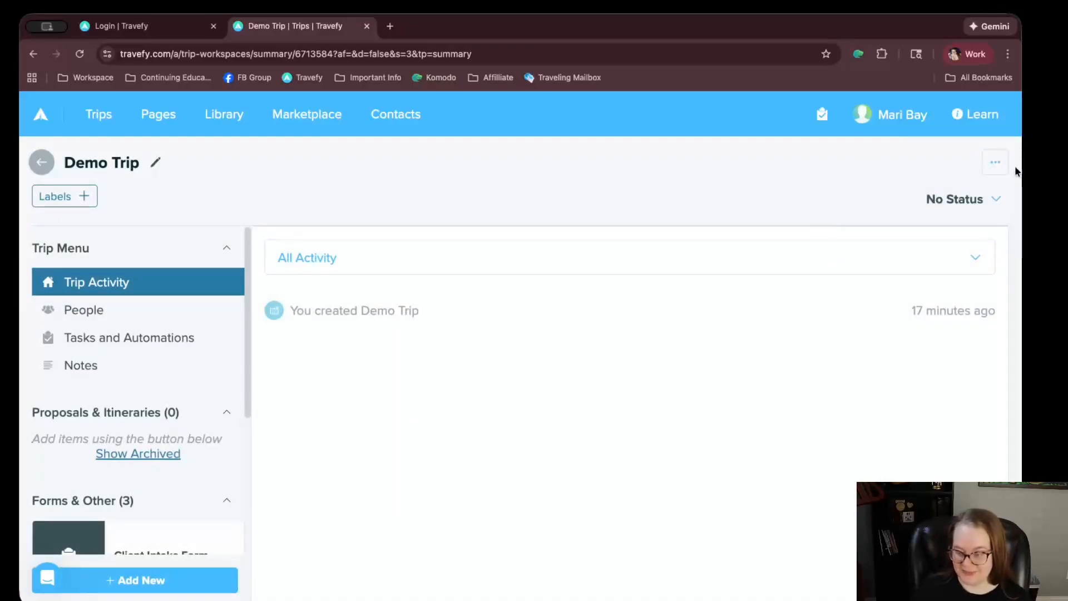
{"action": "left_click", "coordinate": [995, 163]}
{"action": "left_click", "coordinate": [878, 212]}
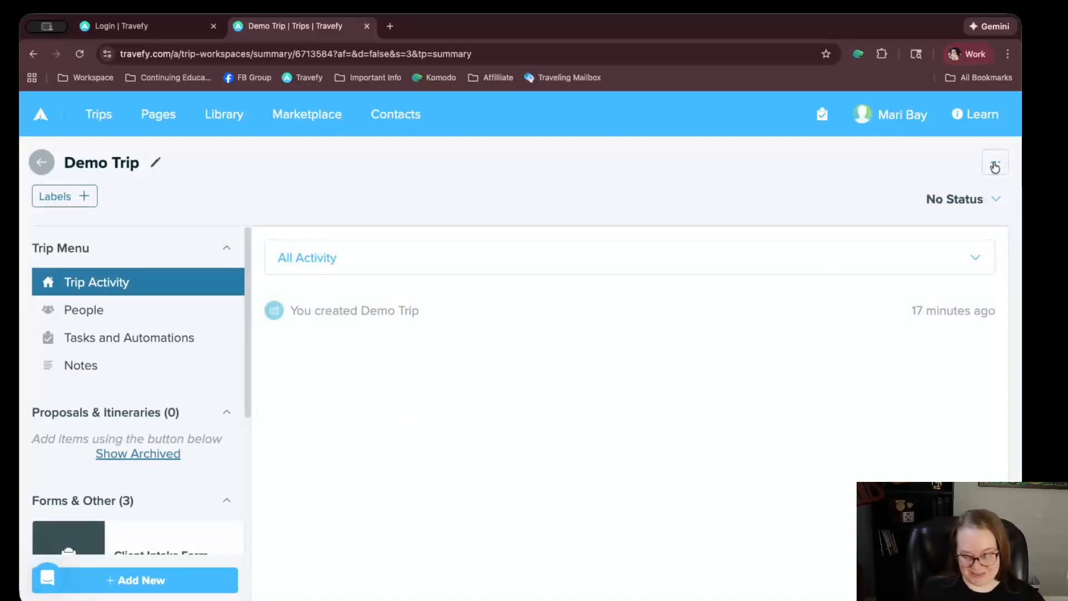
{"action": "left_click", "coordinate": [995, 165]}
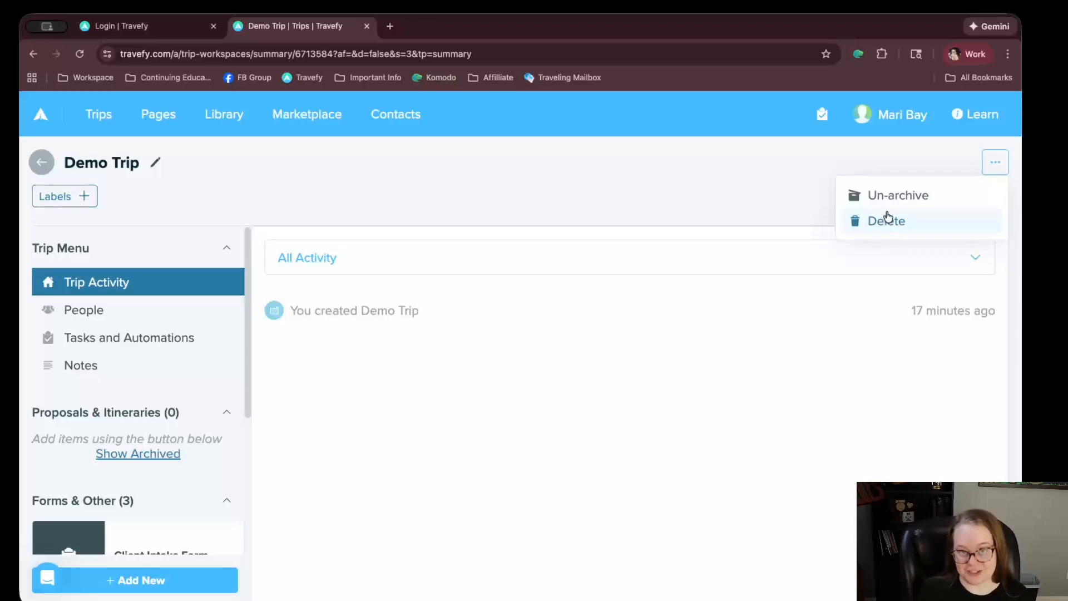
{"action": "left_click", "coordinate": [908, 193]}
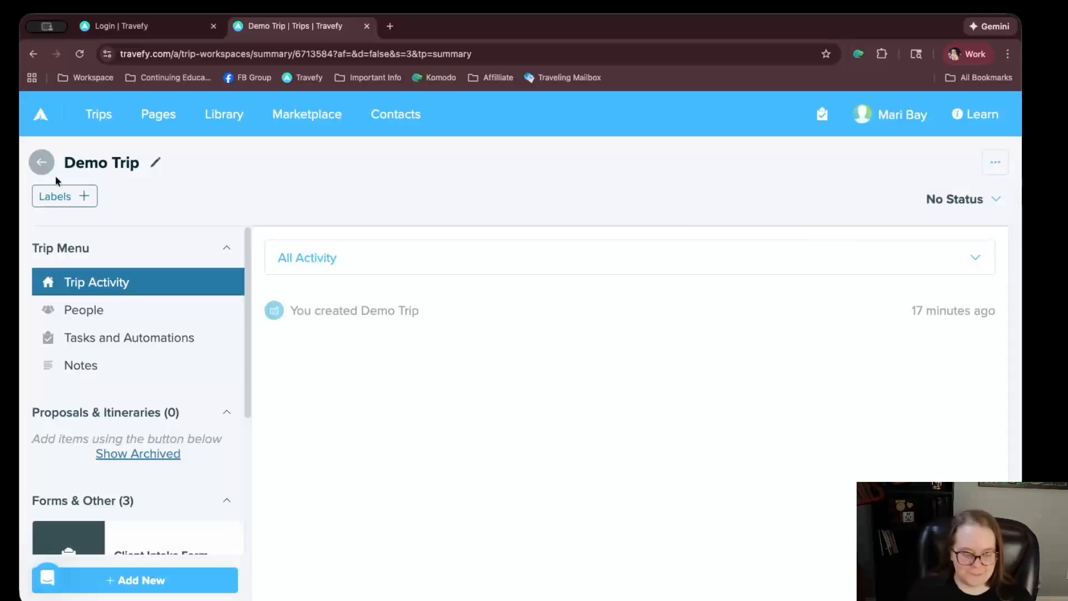
{"action": "left_click", "coordinate": [41, 163]}
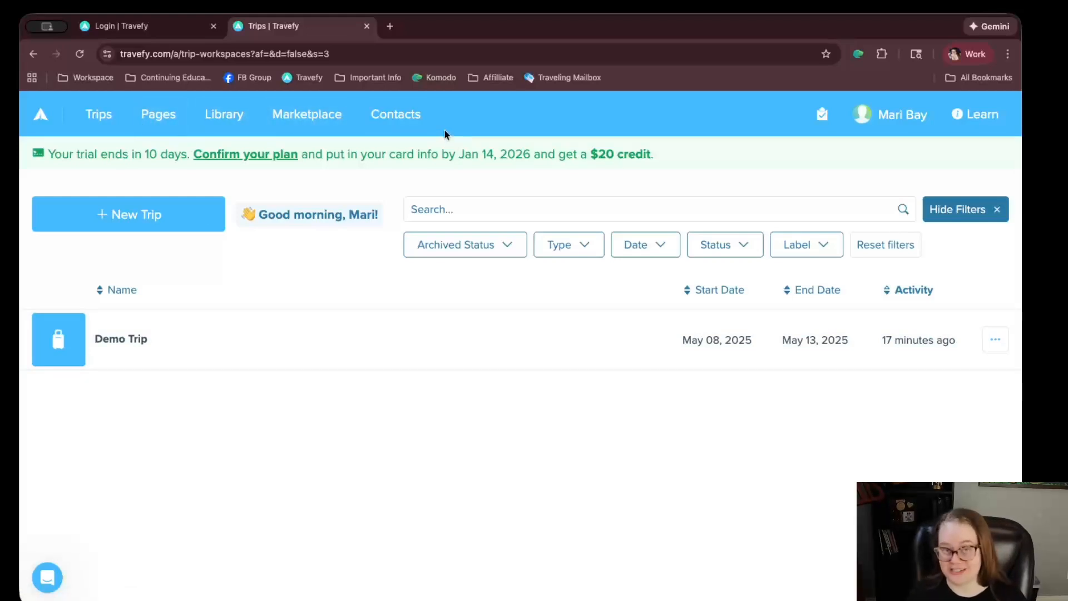
Open Account from the name menu and scroll to the Core ($39) and Premium ($59) plans
{"action": "left_click", "coordinate": [901, 117]}
{"action": "left_click", "coordinate": [806, 257]}
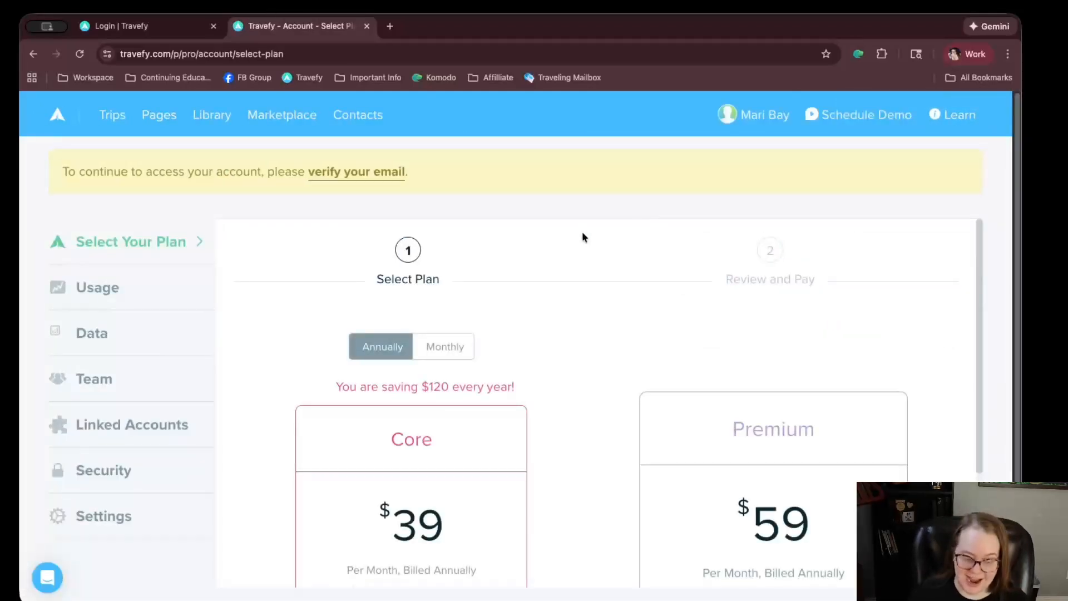
{"action": "scroll", "coordinate": [582, 232], "scroll_direction": "down", "scroll_amount": 2}
{"action": "scroll", "coordinate": [609, 285], "scroll_direction": "down", "scroll_amount": 3}
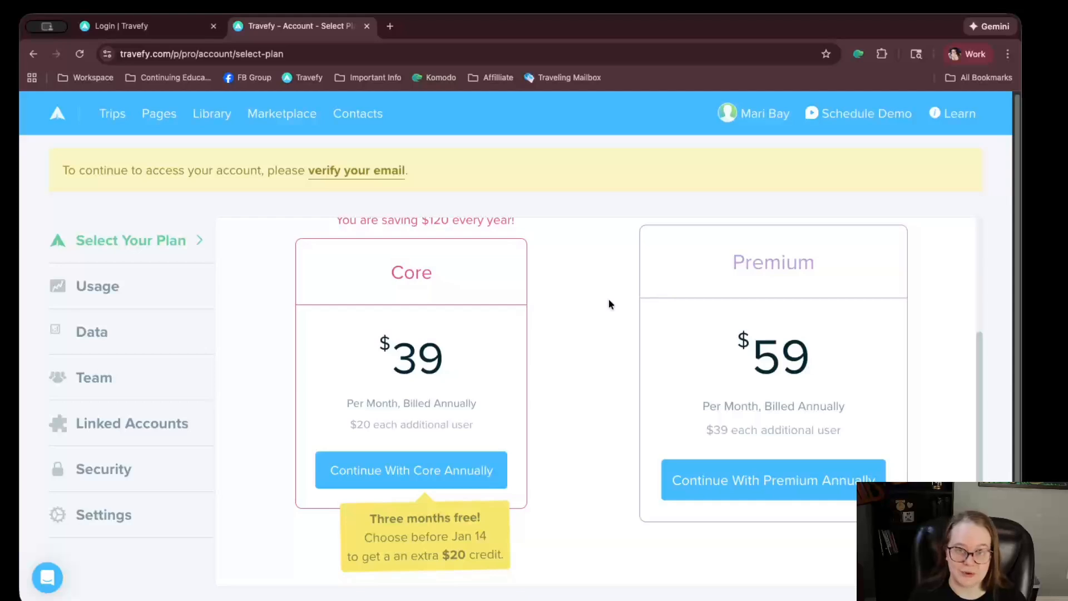
Scroll through the Usage chart, then switch to the Data page with Export Contacts (.csv)
{"action": "left_click", "coordinate": [97, 286]}
{"action": "scroll", "coordinate": [492, 316], "scroll_direction": "down", "scroll_amount": 3}
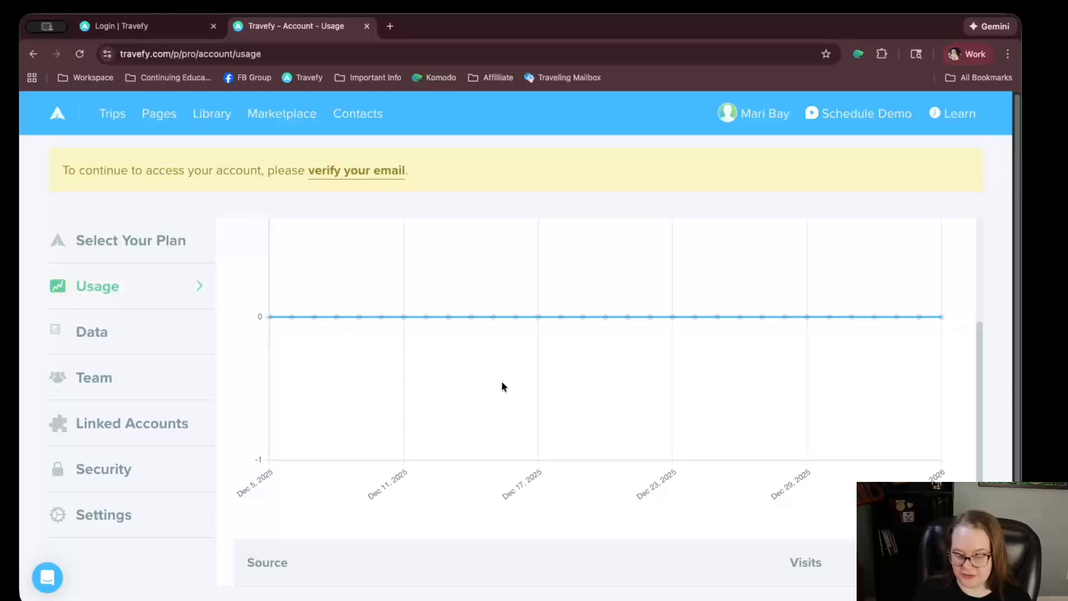
{"action": "scroll", "coordinate": [502, 382], "scroll_direction": "up", "scroll_amount": 3}
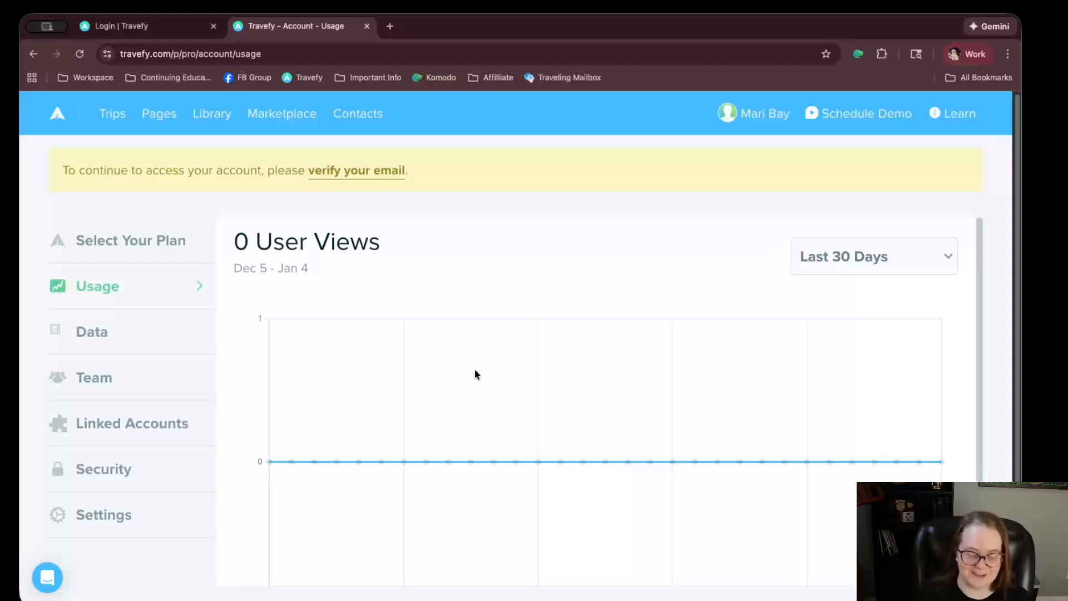
{"action": "left_click", "coordinate": [108, 325]}
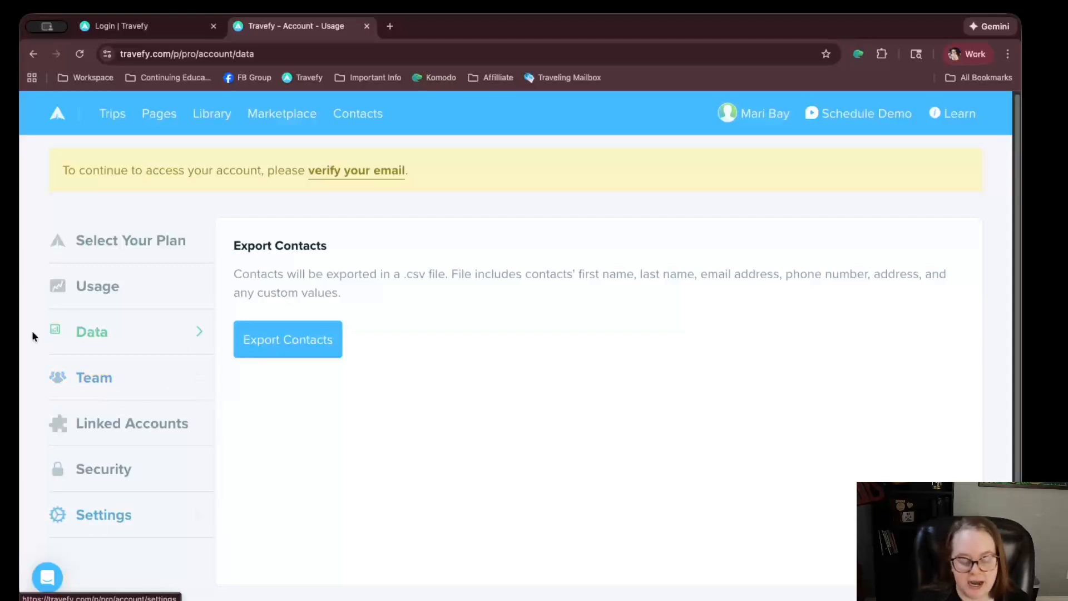
Look at the Team settings, then open the Linked Accounts supplier integrations
{"action": "left_click", "coordinate": [92, 378]}
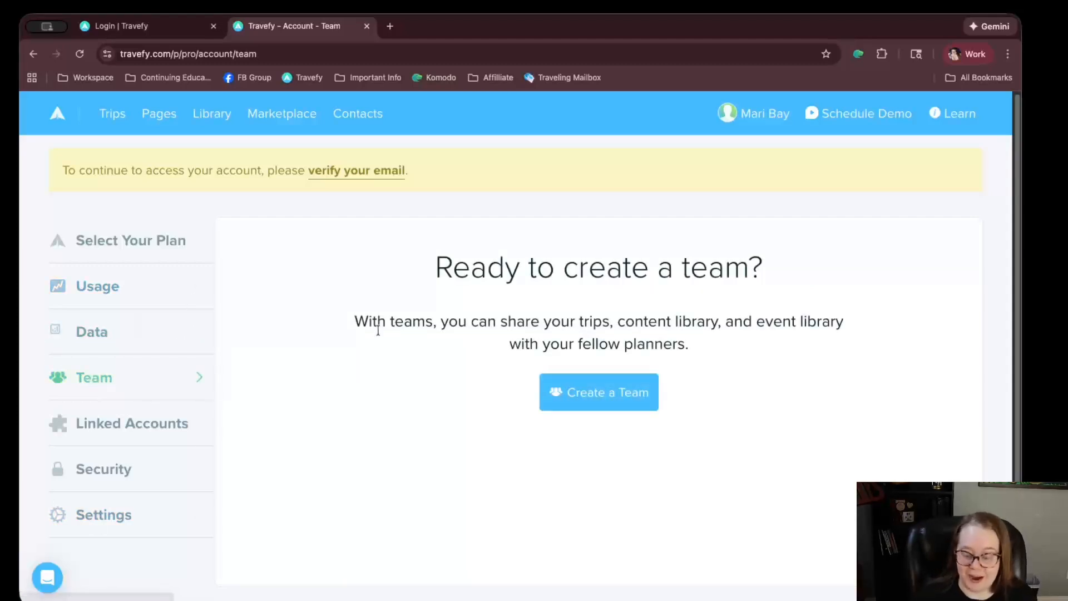
{"action": "left_click", "coordinate": [141, 437]}
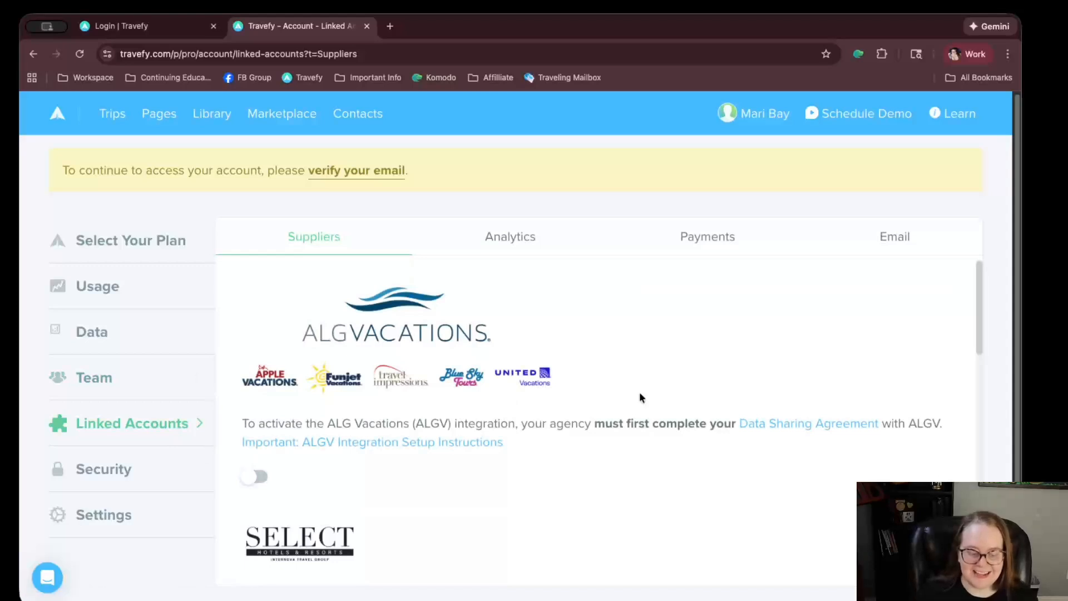
{"action": "scroll", "coordinate": [640, 395], "scroll_direction": "down", "scroll_amount": 1}
{"action": "scroll", "coordinate": [640, 395], "scroll_direction": "up", "scroll_amount": 1}
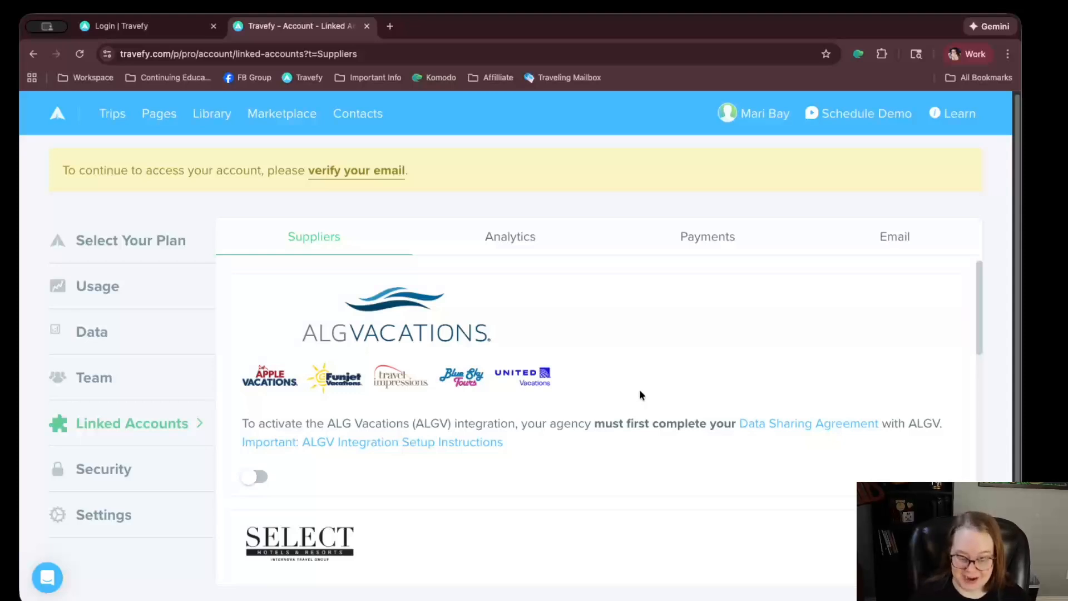
{"action": "scroll", "coordinate": [638, 350], "scroll_direction": "down", "scroll_amount": 5}
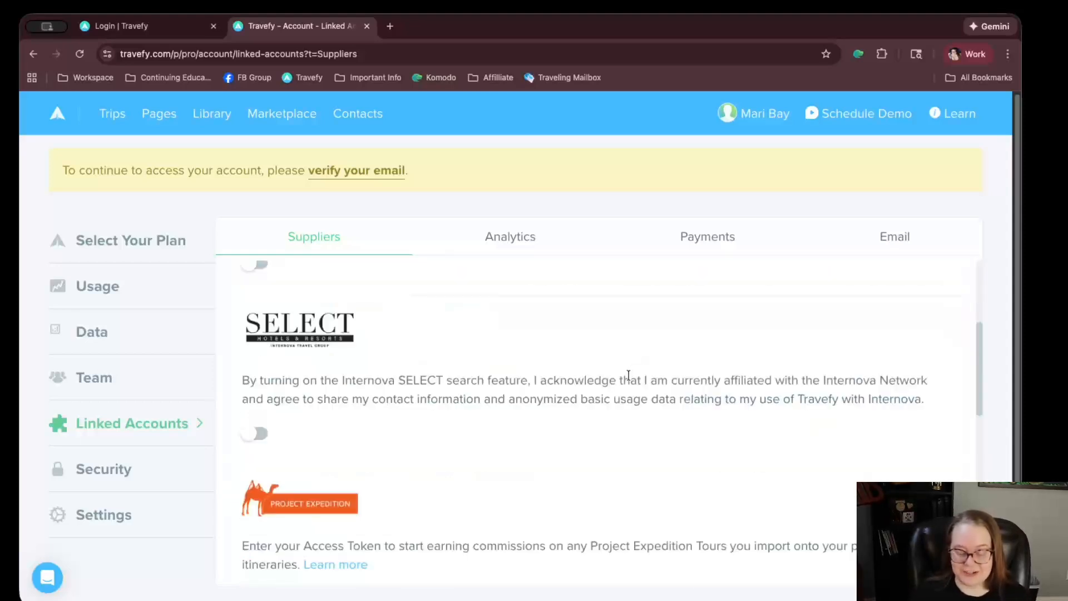
{"action": "scroll", "coordinate": [626, 378], "scroll_direction": "up", "scroll_amount": 2}
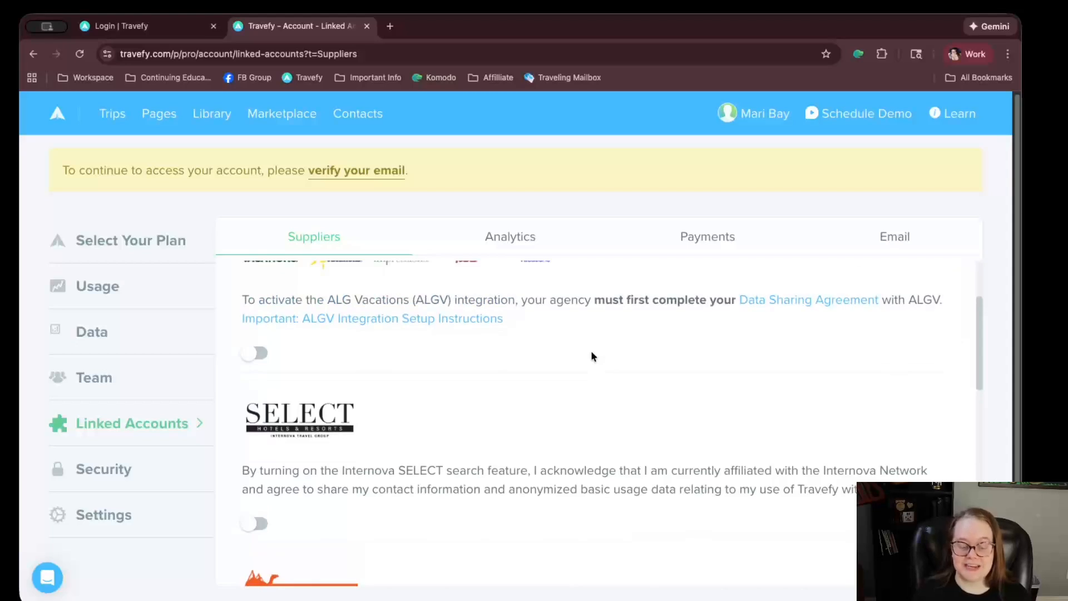
{"action": "scroll", "coordinate": [591, 356], "scroll_direction": "up", "scroll_amount": 2}
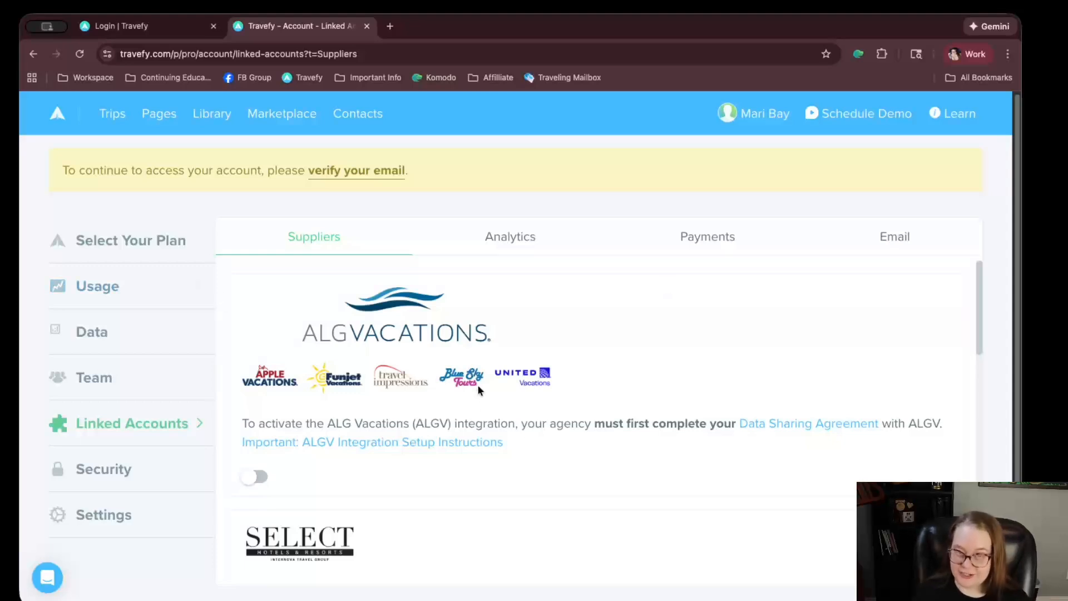
Scroll through Project Expedition, Viator and Virtuoso, focusing the Project Expedition access token field
{"action": "scroll", "coordinate": [482, 391], "scroll_direction": "down", "scroll_amount": 1}
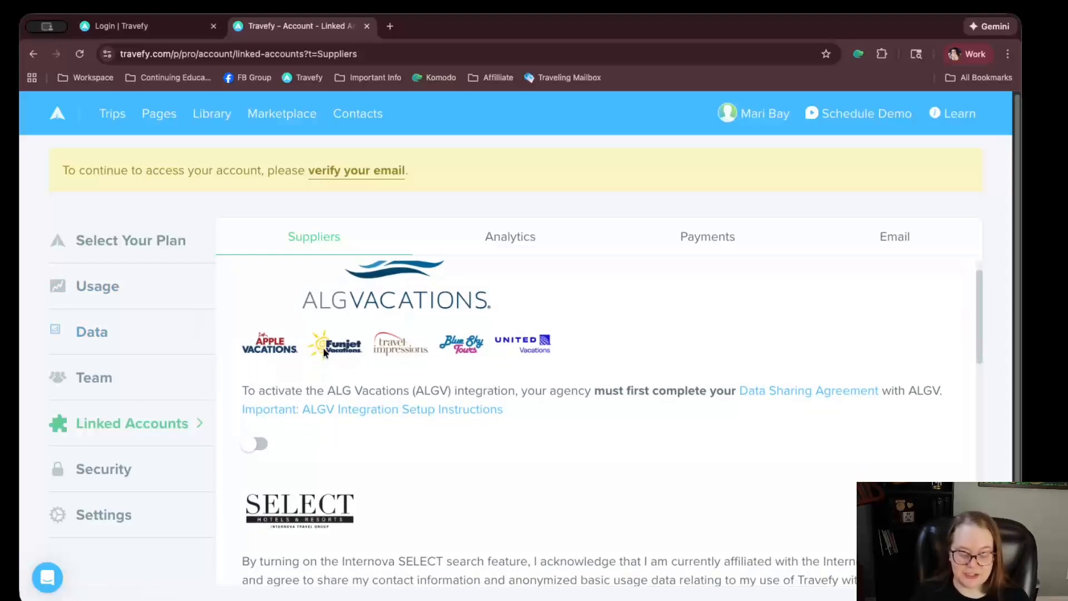
{"action": "scroll", "coordinate": [280, 453], "scroll_direction": "down", "scroll_amount": 4}
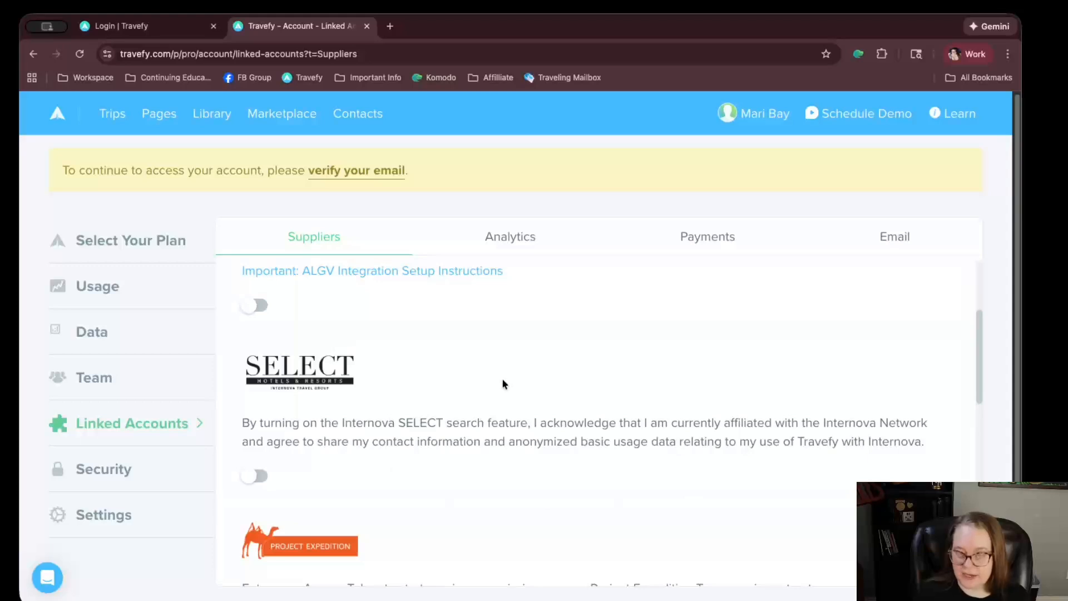
{"action": "scroll", "coordinate": [468, 350], "scroll_direction": "down", "scroll_amount": 3}
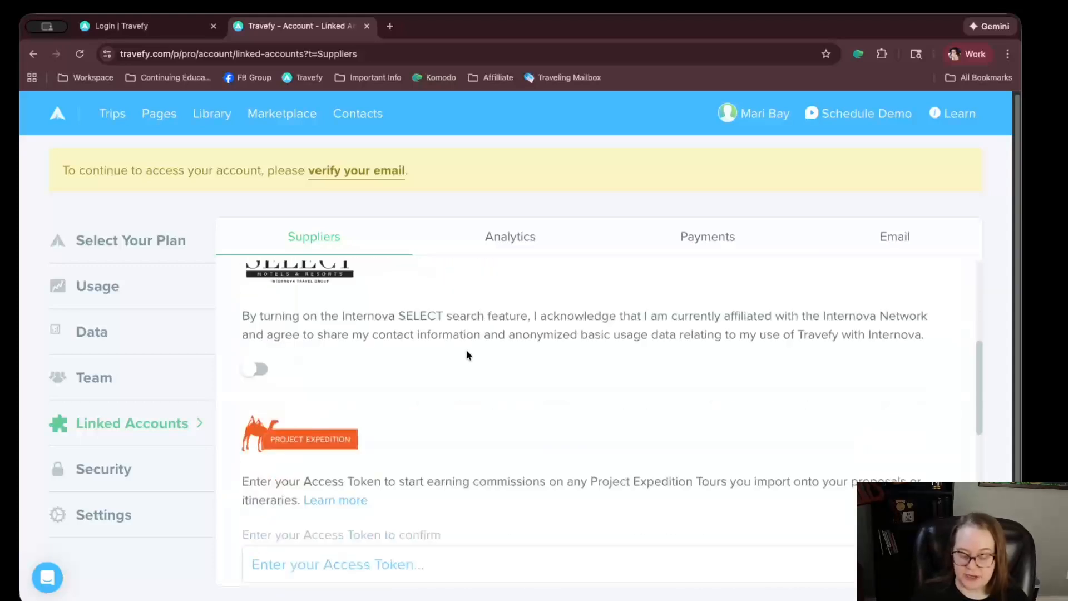
{"action": "scroll", "coordinate": [327, 411], "scroll_direction": "down", "scroll_amount": 5}
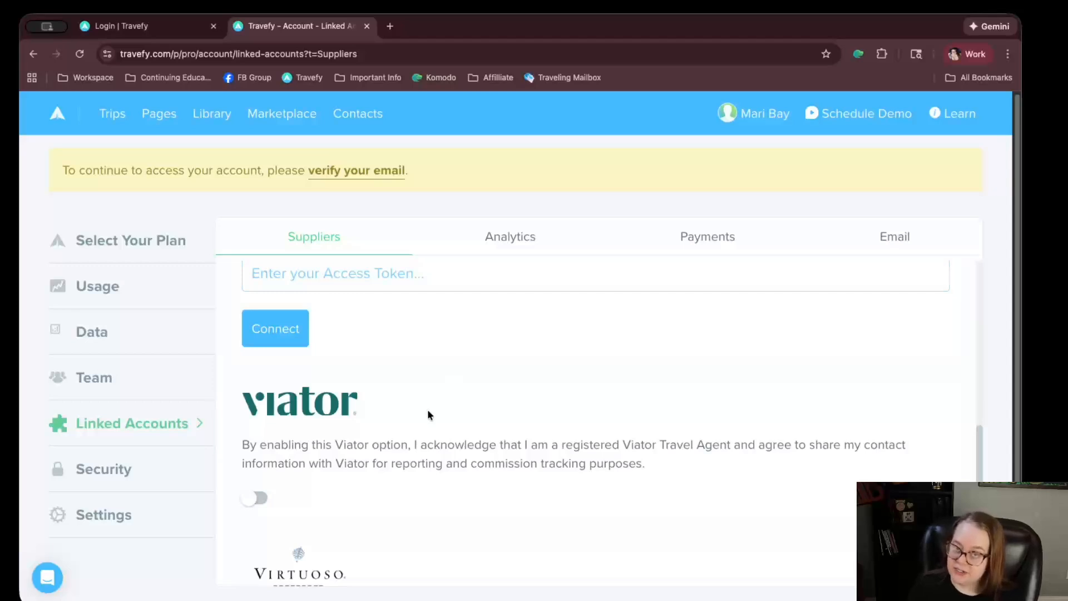
{"action": "scroll", "coordinate": [427, 412], "scroll_direction": "down", "scroll_amount": 1}
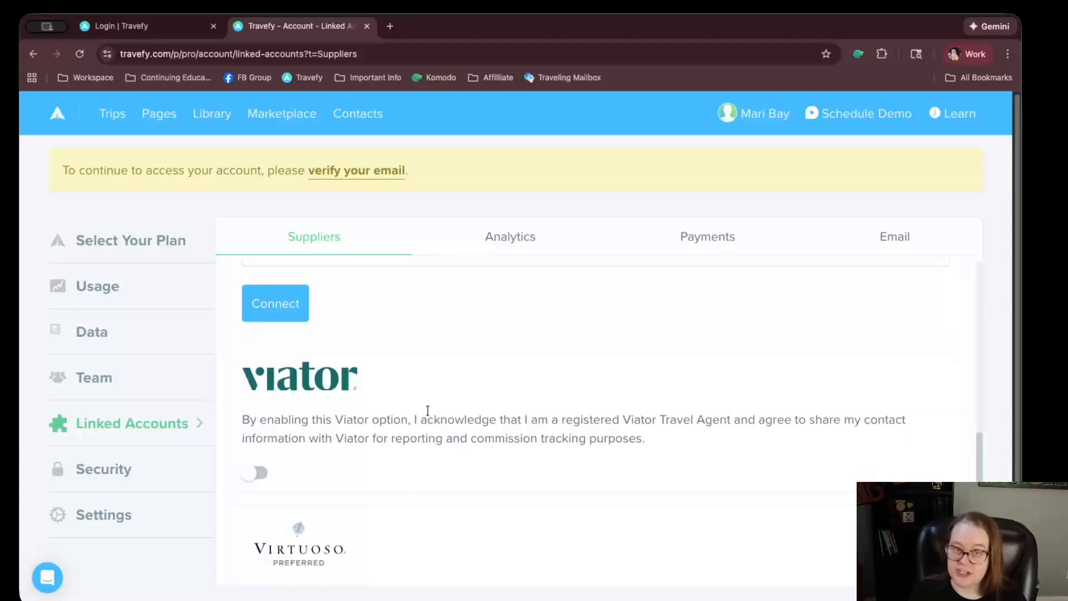
{"action": "scroll", "coordinate": [362, 351], "scroll_direction": "up", "scroll_amount": 4}
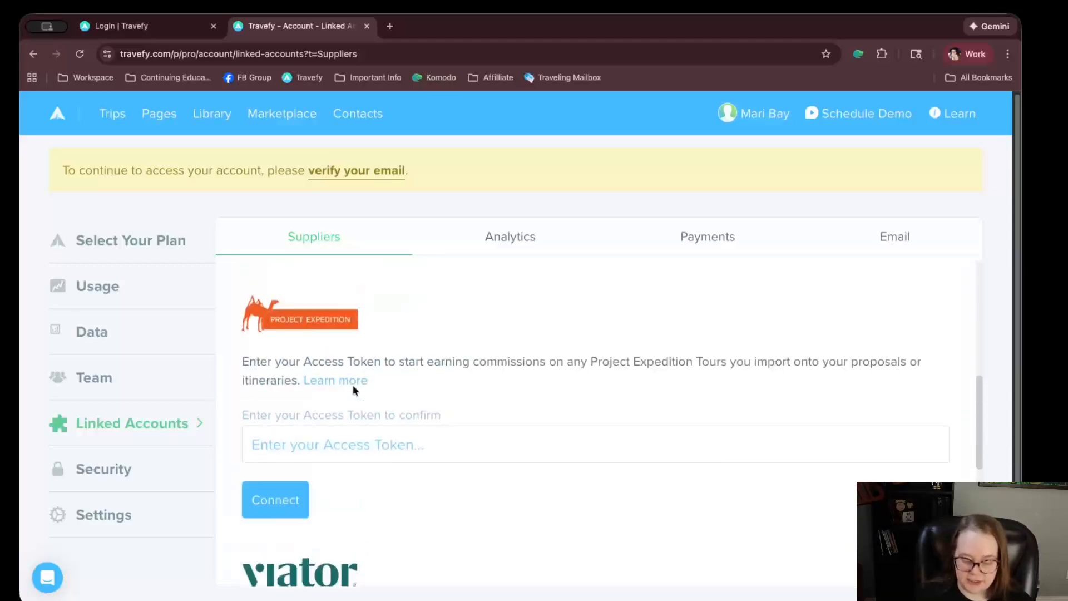
{"action": "scroll", "coordinate": [352, 390], "scroll_direction": "down", "scroll_amount": 5}
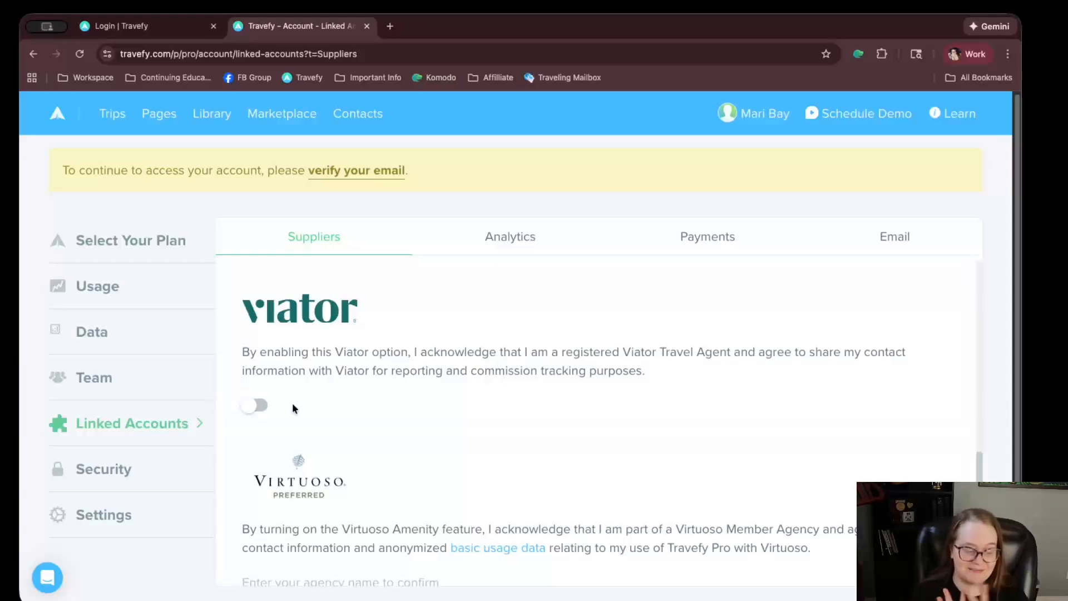
{"action": "scroll", "coordinate": [302, 390], "scroll_direction": "down", "scroll_amount": 2}
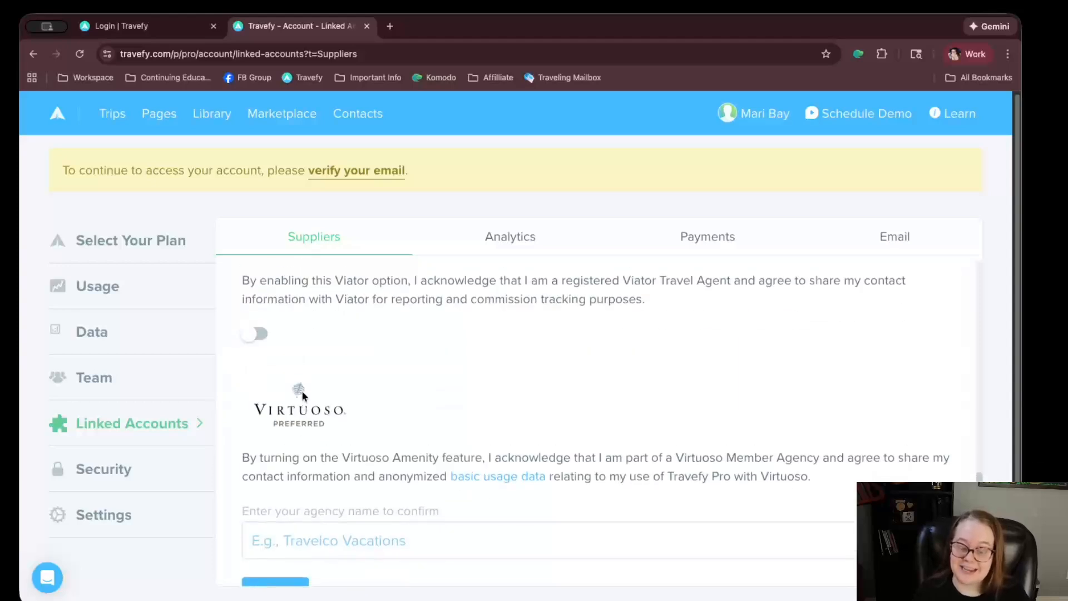
{"action": "scroll", "coordinate": [302, 390], "scroll_direction": "up", "scroll_amount": 5}
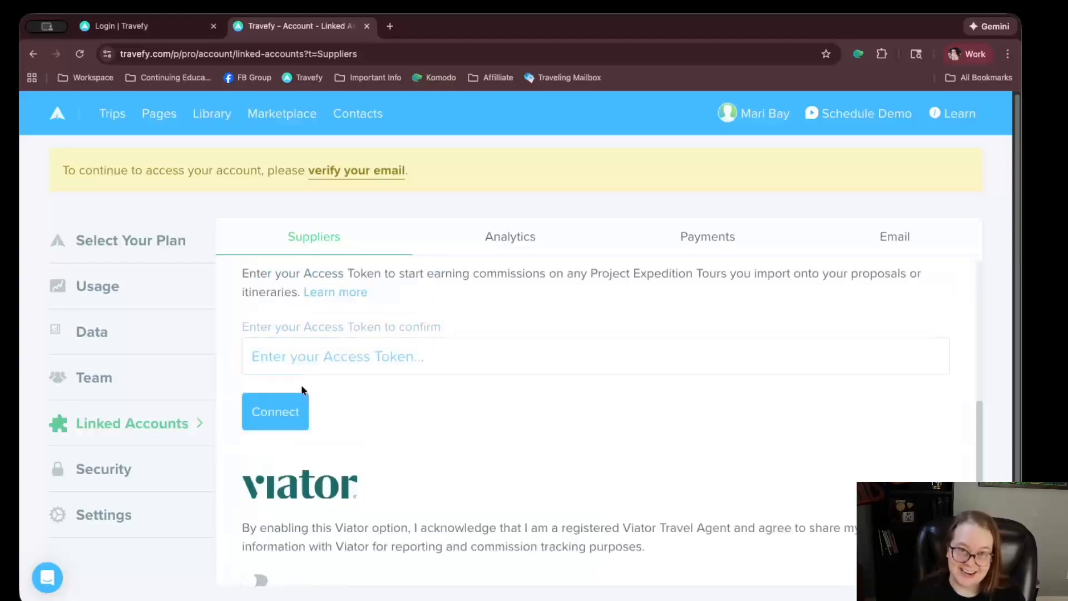
{"action": "left_click", "coordinate": [398, 358]}
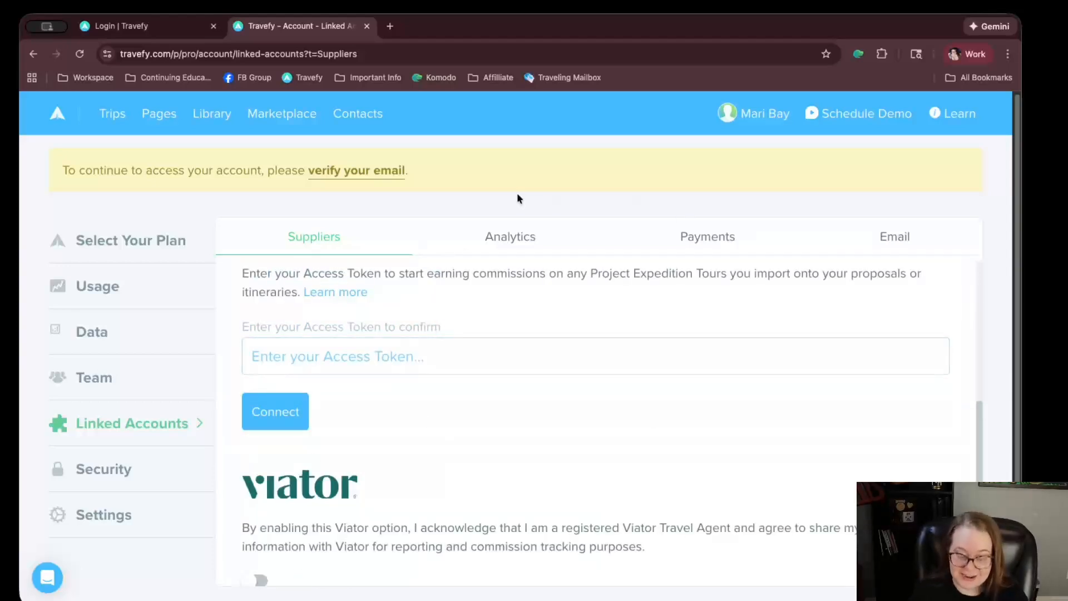
{"action": "scroll", "coordinate": [531, 317], "scroll_direction": "down", "scroll_amount": 5}
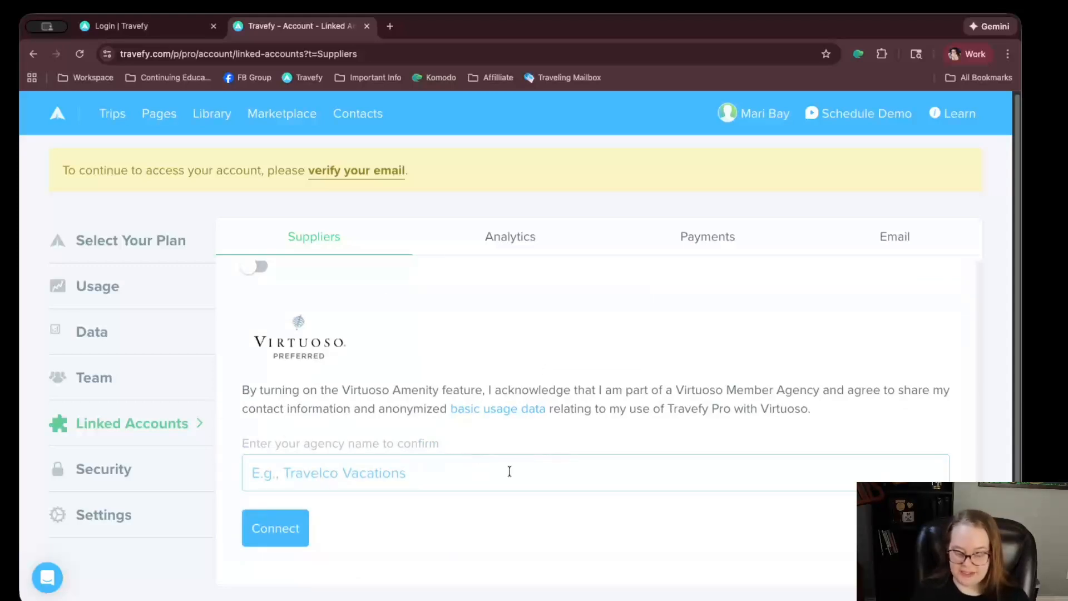
Browse the Analytics integrations, then the Email options: Google, Microsoft, Yahoo, iCloud and IMAP
{"action": "left_click", "coordinate": [495, 240]}
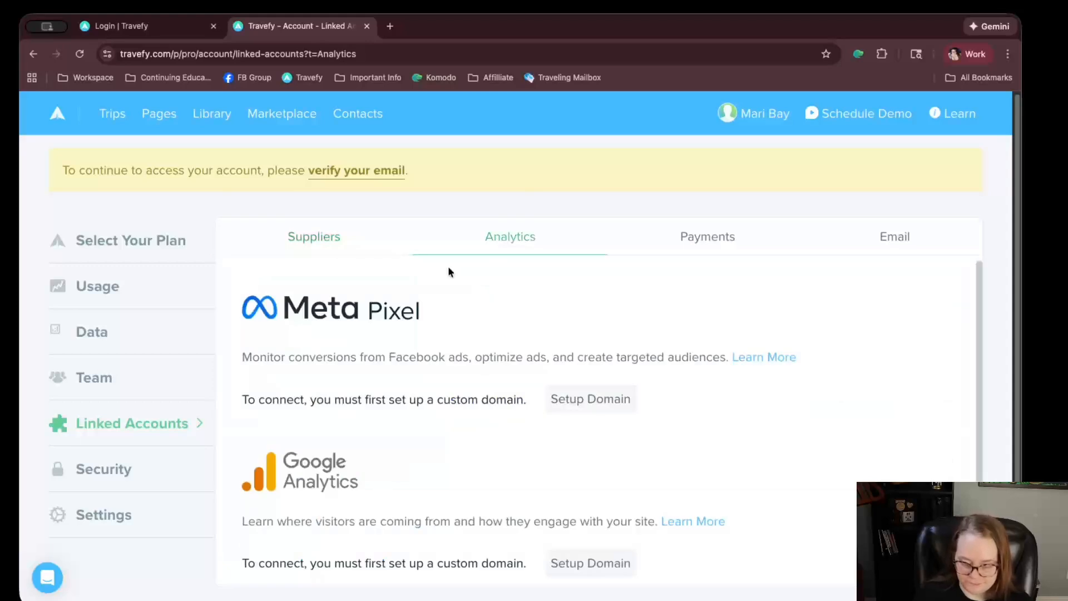
{"action": "scroll", "coordinate": [467, 310], "scroll_direction": "down", "scroll_amount": 1}
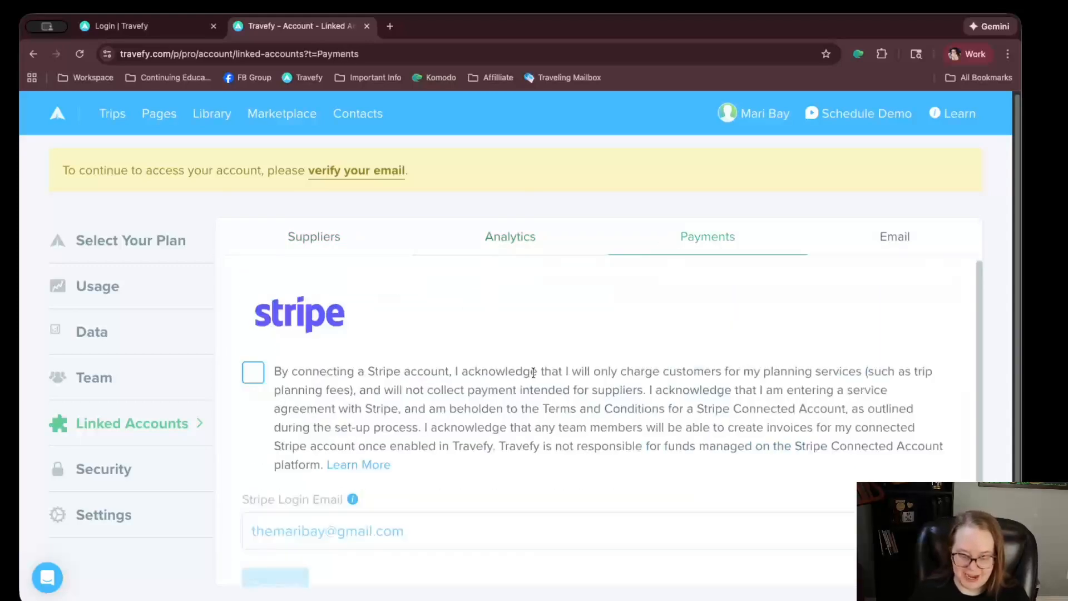
{"action": "scroll", "coordinate": [533, 373], "scroll_direction": "down", "scroll_amount": 2}
{"action": "scroll", "coordinate": [533, 373], "scroll_direction": "up", "scroll_amount": 2}
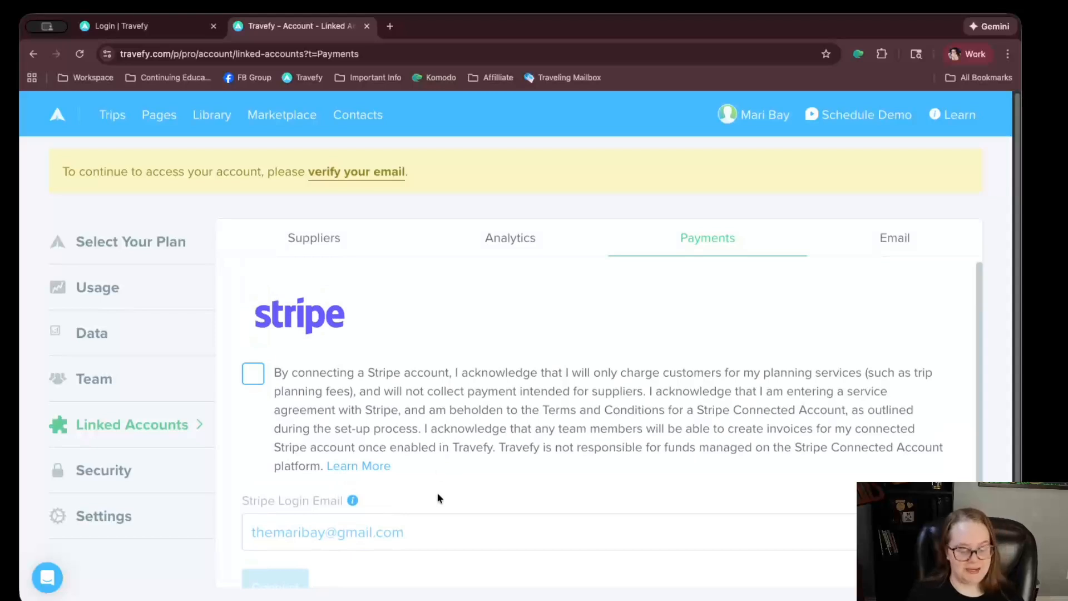
{"action": "scroll", "coordinate": [439, 490], "scroll_direction": "down", "scroll_amount": 2}
{"action": "scroll", "coordinate": [439, 486], "scroll_direction": "up", "scroll_amount": 2}
{"action": "left_click", "coordinate": [871, 234]}
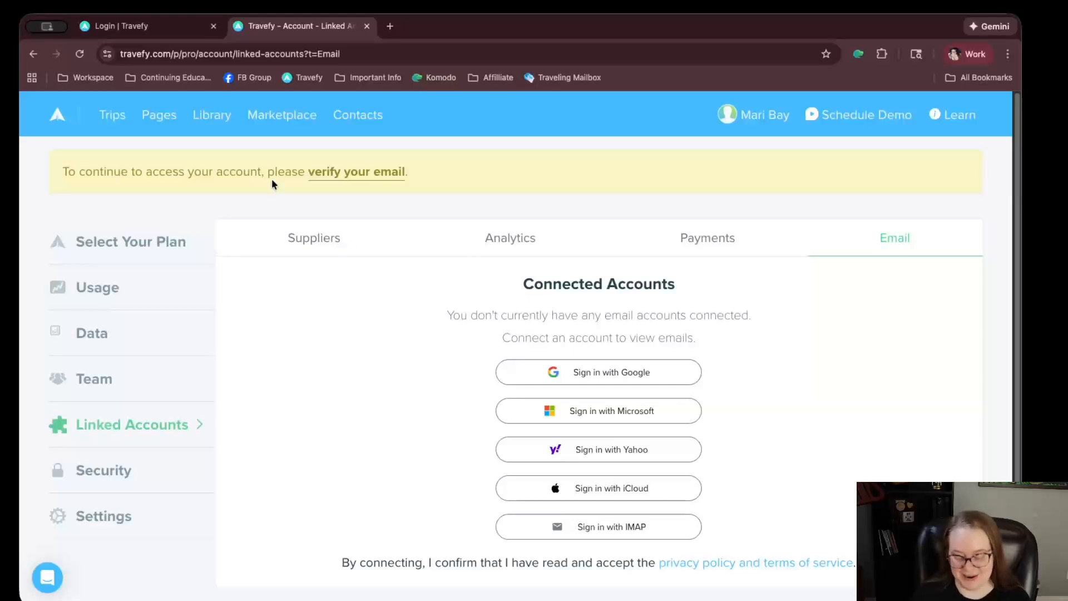
{"action": "scroll", "coordinate": [337, 299], "scroll_direction": "down", "scroll_amount": 1}
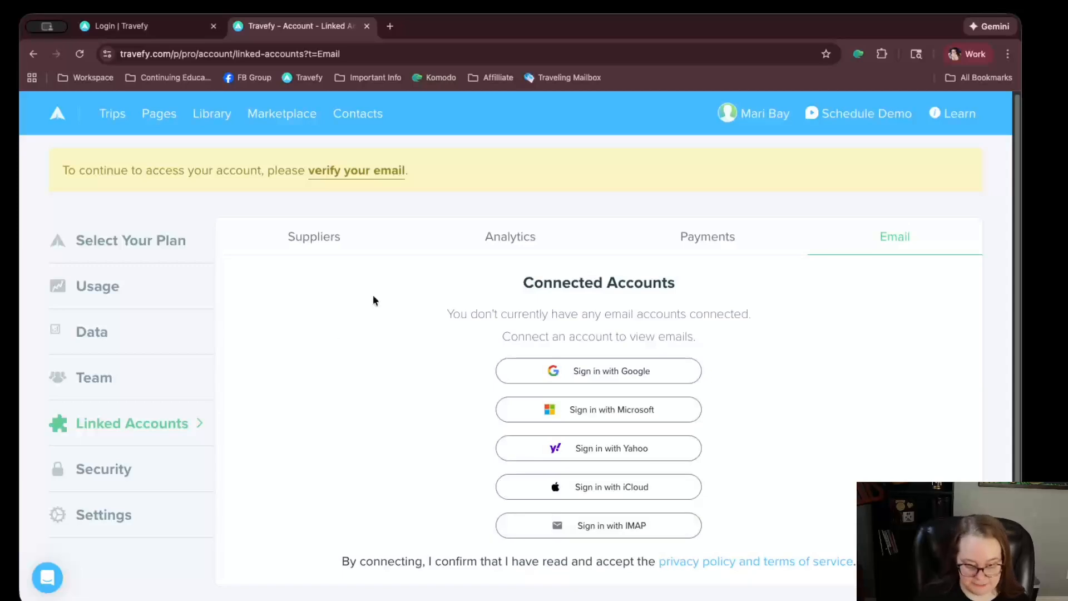
Open the account Security settings and scroll through them
{"action": "left_click", "coordinate": [103, 480]}
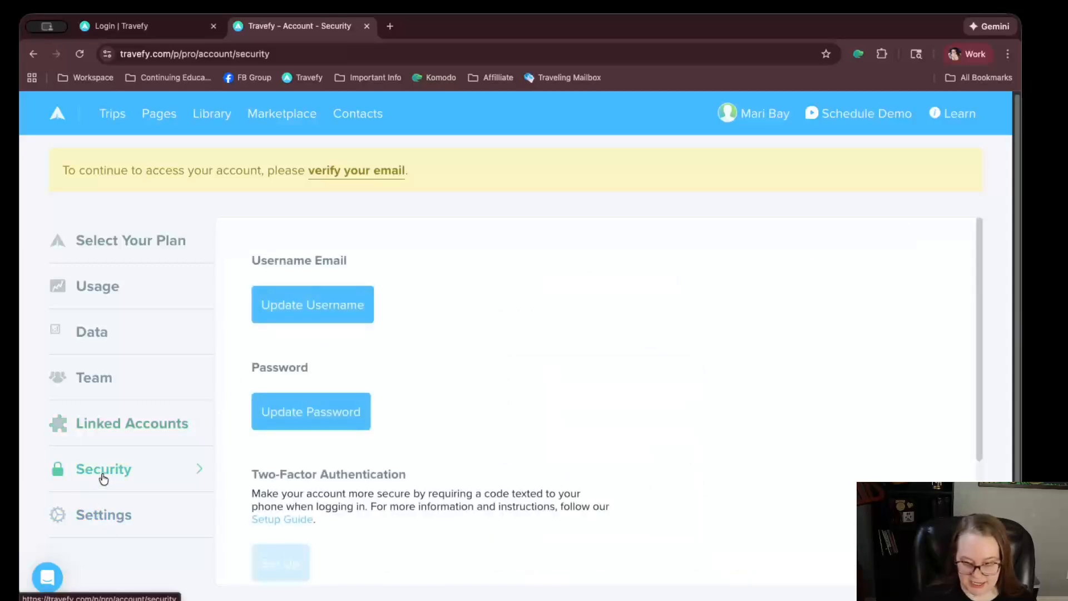
{"action": "scroll", "coordinate": [380, 434], "scroll_direction": "down", "scroll_amount": 1}
{"action": "scroll", "coordinate": [383, 443], "scroll_direction": "down", "scroll_amount": 3}
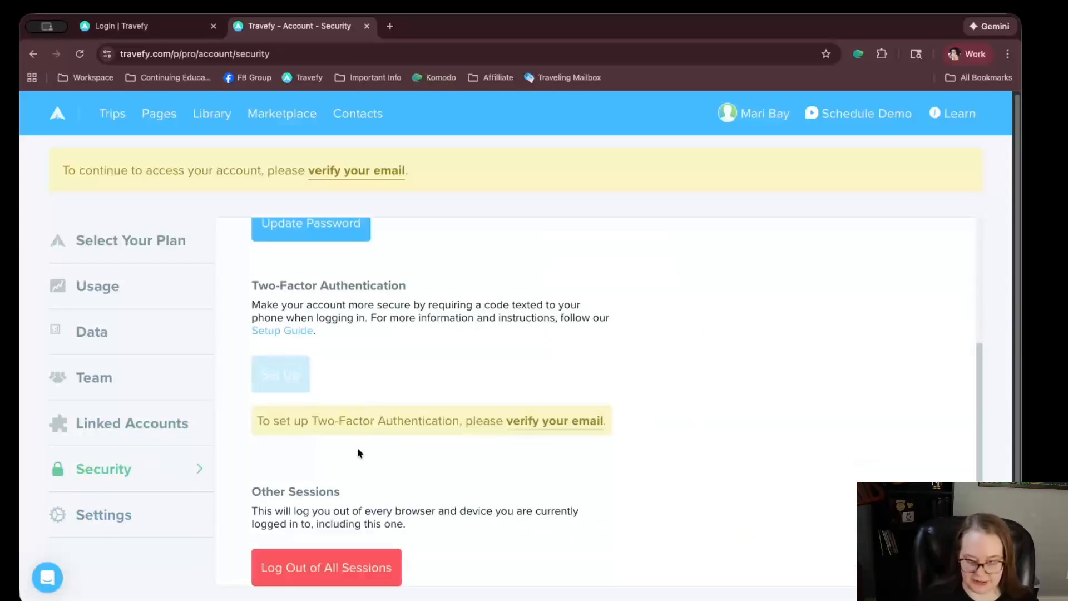
Scroll the Settings page: no custom domain, America/New_York timezone, USD commission currency
{"action": "left_click", "coordinate": [105, 518]}
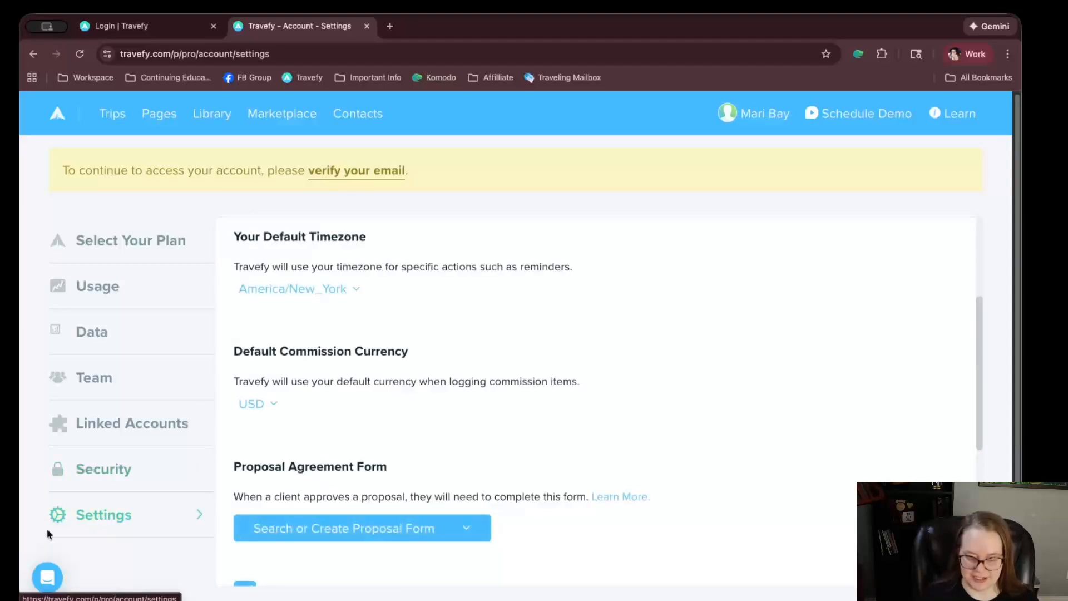
{"action": "scroll", "coordinate": [481, 402], "scroll_direction": "down", "scroll_amount": 3}
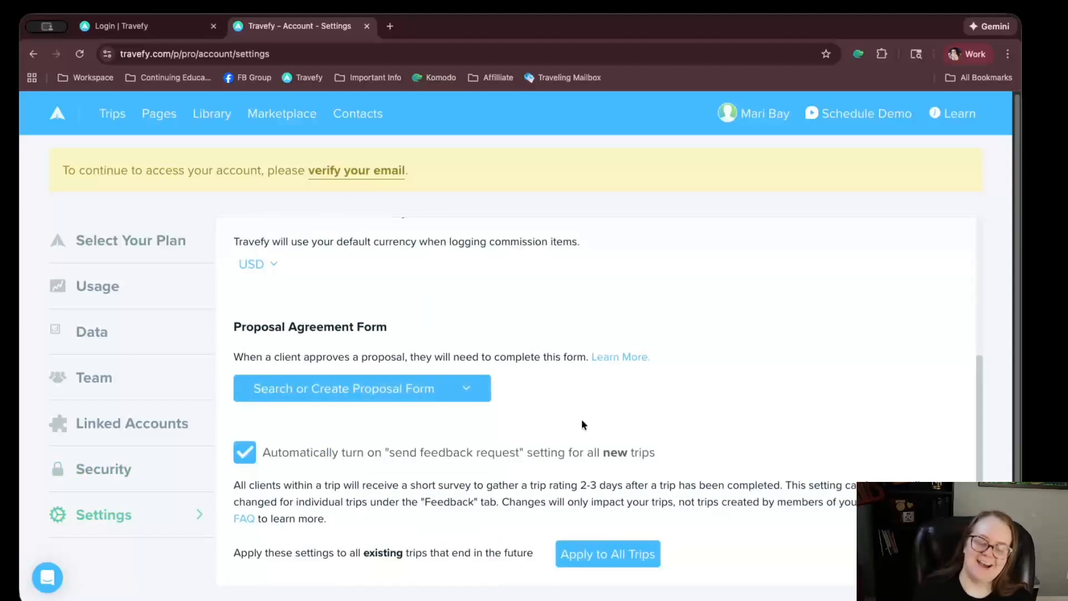
{"action": "scroll", "coordinate": [582, 425], "scroll_direction": "down", "scroll_amount": 2}
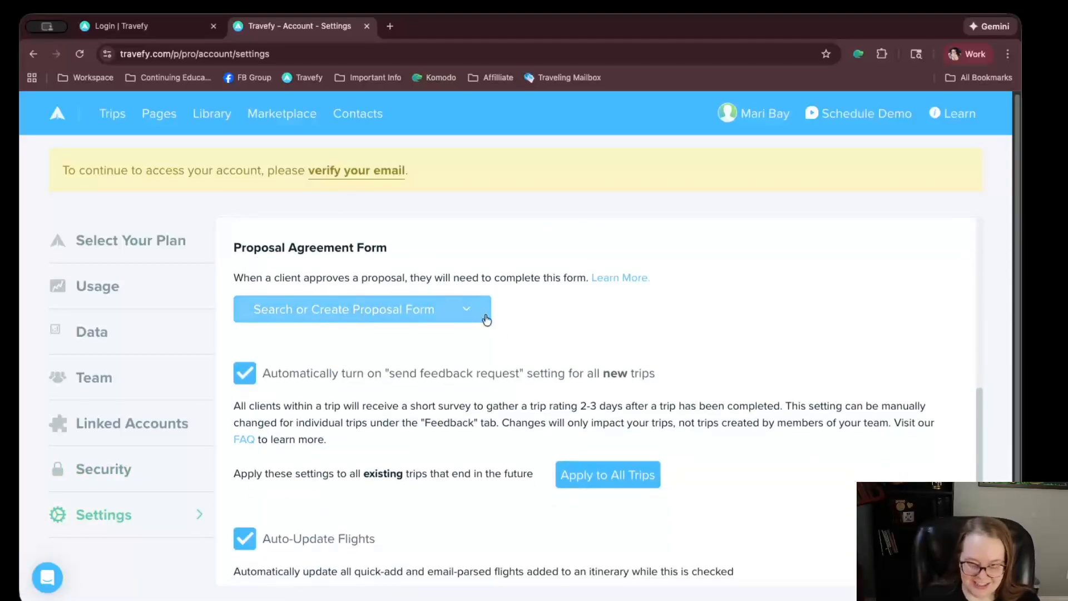
{"action": "scroll", "coordinate": [495, 326], "scroll_direction": "down", "scroll_amount": 2}
{"action": "scroll", "coordinate": [501, 331], "scroll_direction": "up", "scroll_amount": 5}
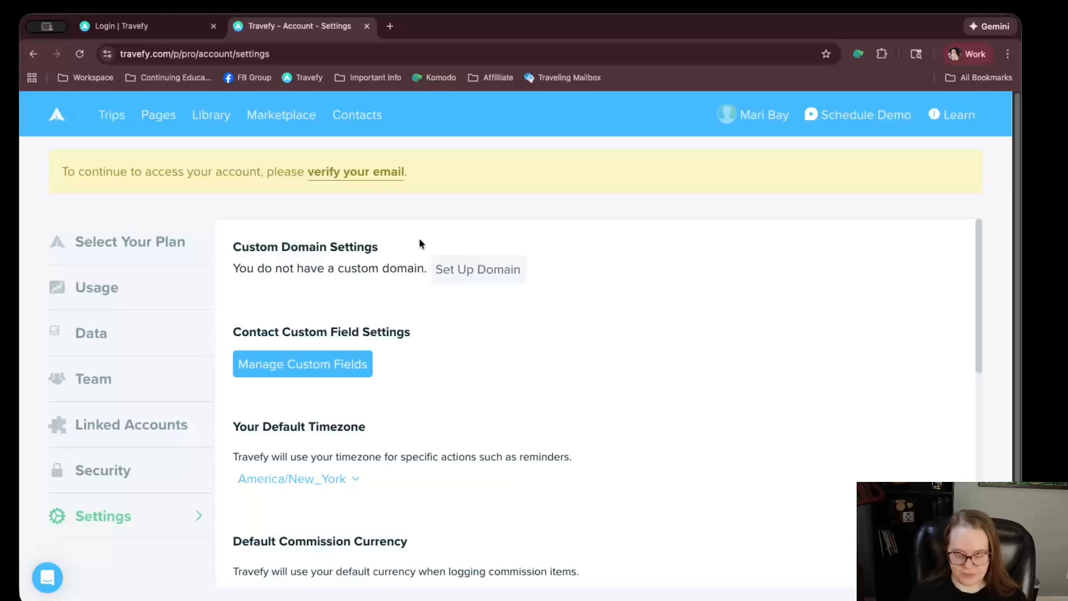
{"action": "scroll", "coordinate": [415, 267], "scroll_direction": "down", "scroll_amount": 2}
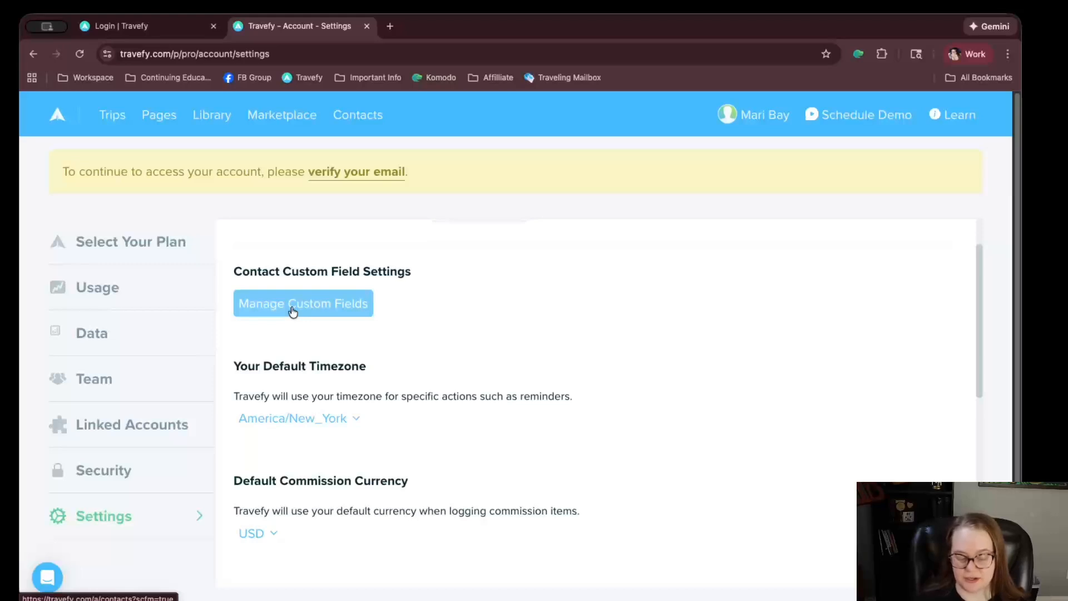
Start a new contact custom field labelled 'Dietary Restrictions/Allergies' with the Short Text type
{"action": "left_click", "coordinate": [294, 311]}
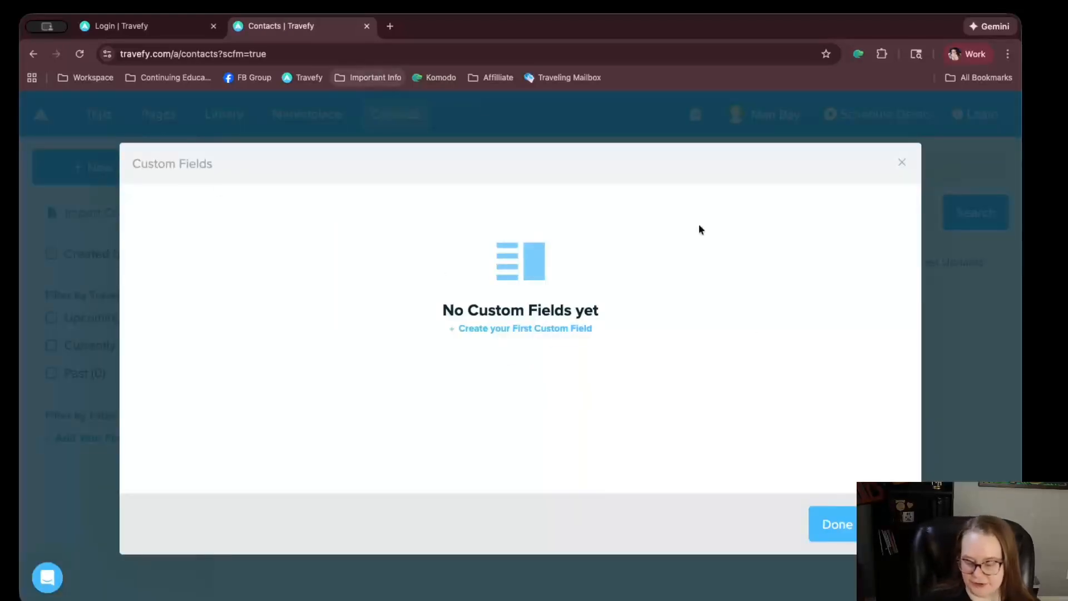
{"action": "left_click", "coordinate": [515, 330]}
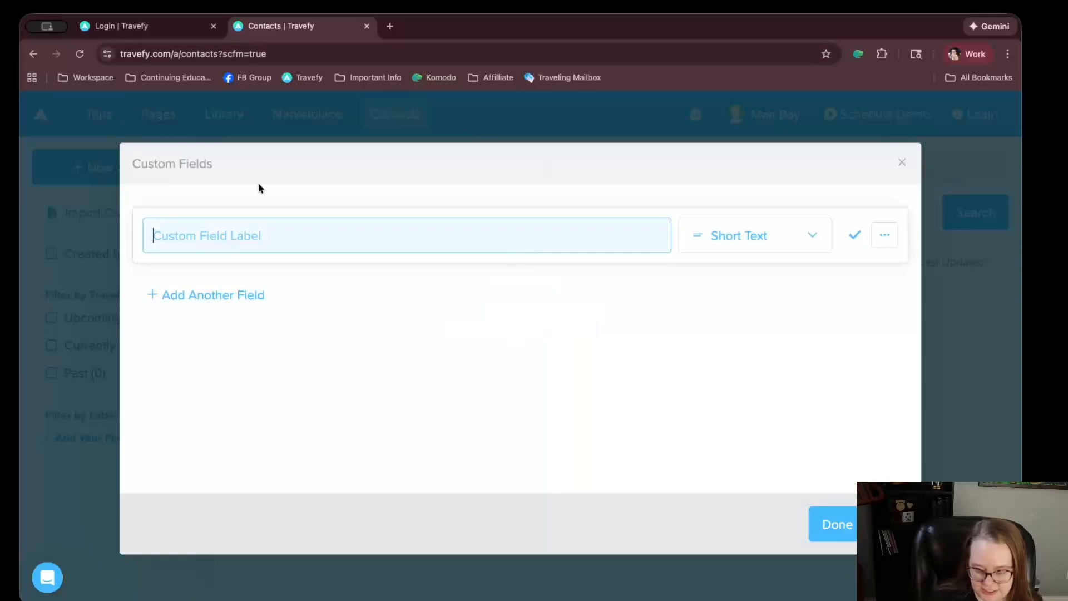
{"action": "type", "text": "Dietary Restrictions"}
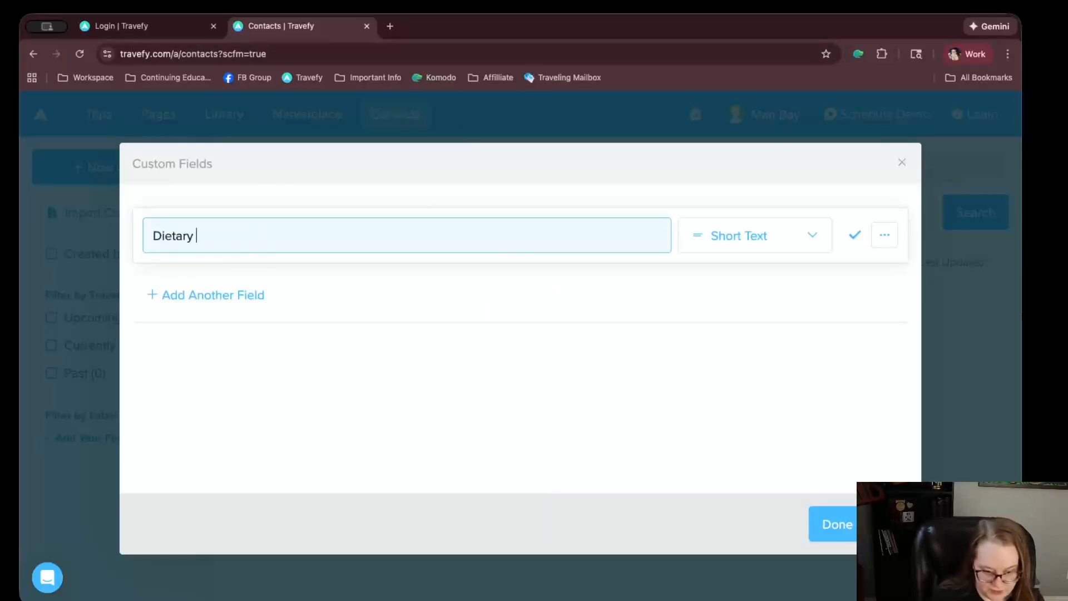
{"action": "type", "text": "/Allerges"}
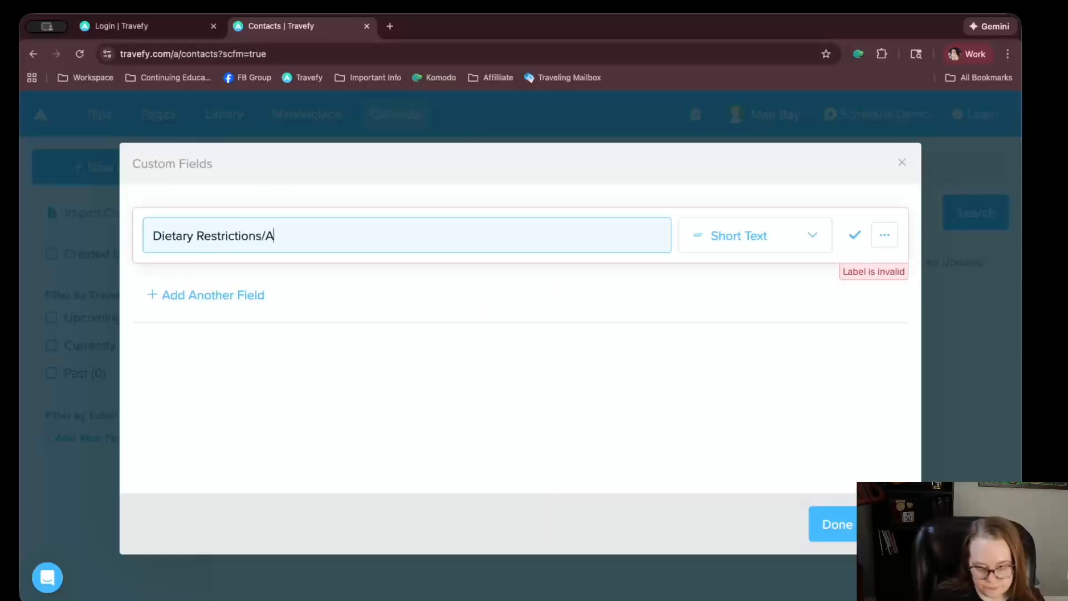
{"action": "key", "text": "BackSpace"}
{"action": "key", "text": "BackSpace"}
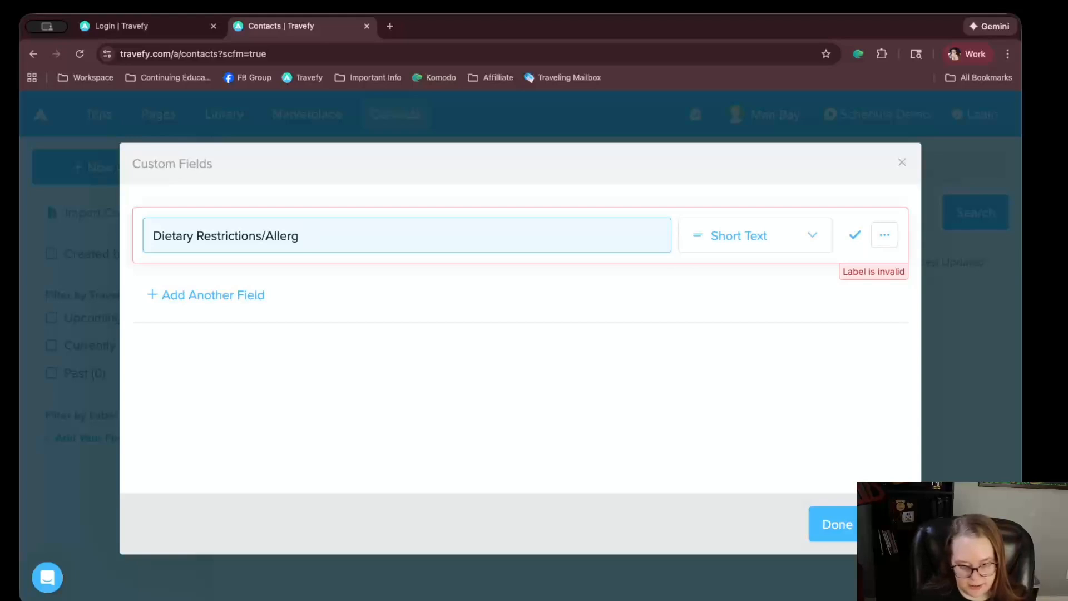
{"action": "type", "text": "ies"}
{"action": "left_click", "coordinate": [701, 248]}
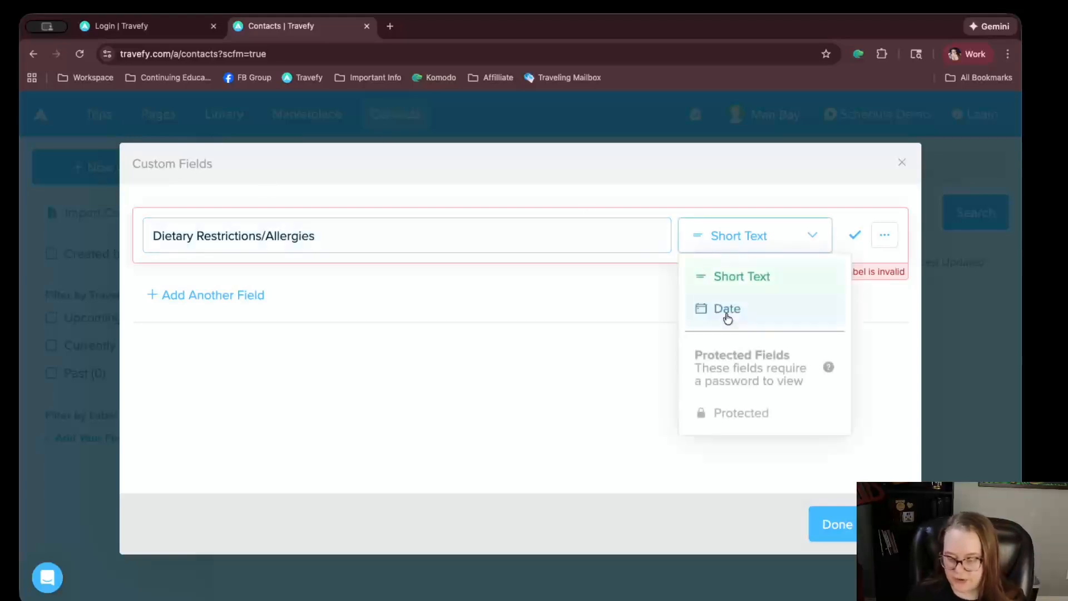
{"action": "left_click", "coordinate": [729, 276]}
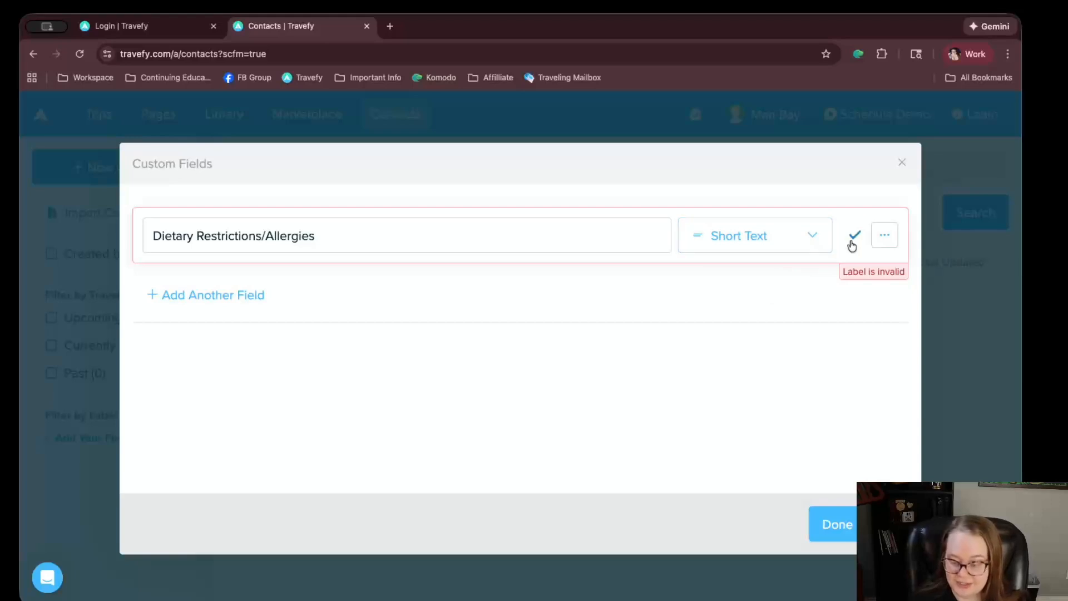
Drop the slash to make the label 'Dietary Restrictions Allergies', save the field and finish
{"action": "left_click", "coordinate": [884, 237]}
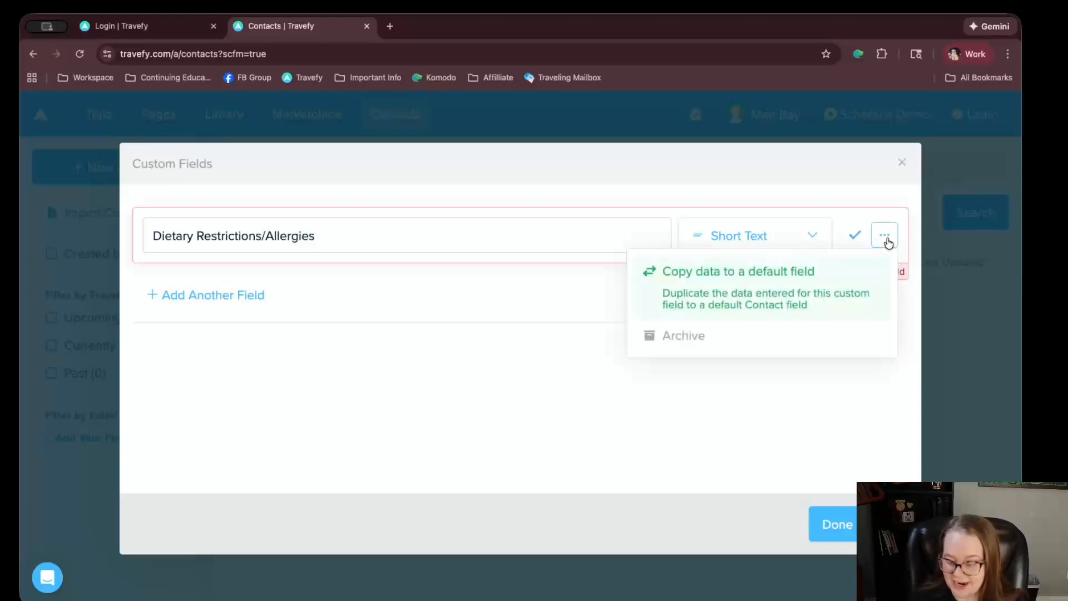
{"action": "left_click", "coordinate": [491, 250]}
{"action": "left_click", "coordinate": [691, 249]}
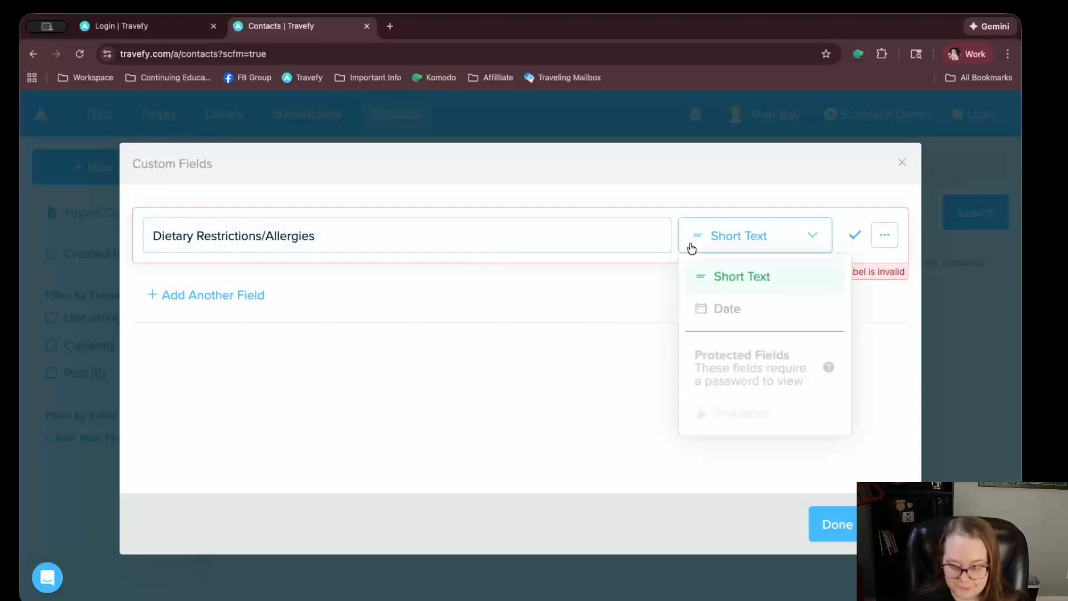
{"action": "left_click", "coordinate": [384, 270]}
{"action": "left_click", "coordinate": [263, 242]}
{"action": "key", "text": "BackSpace"}
{"action": "type", "text": "v"}
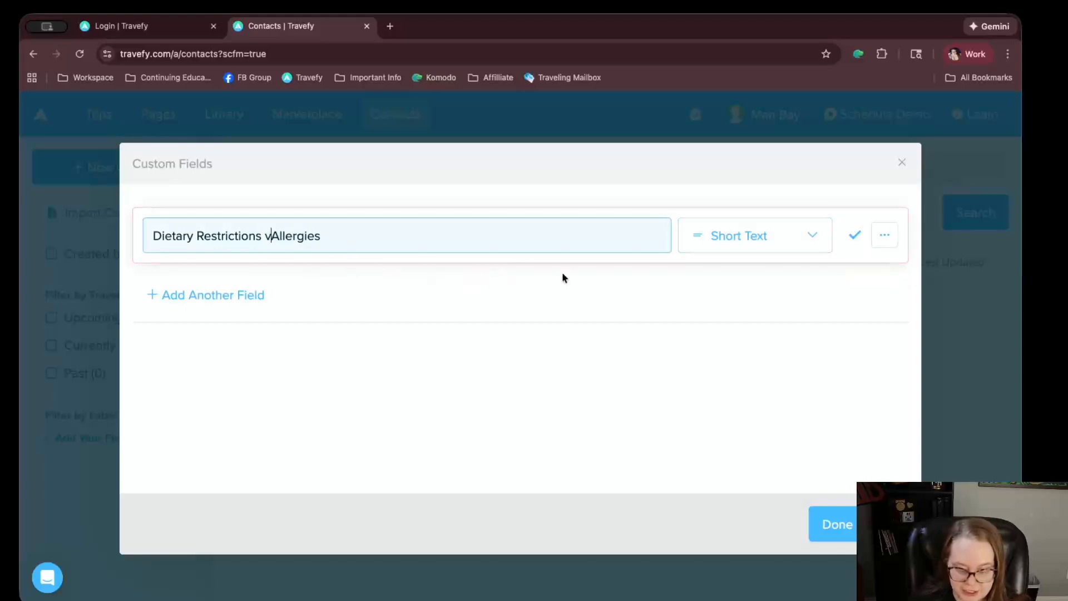
{"action": "key", "text": "BackSpace"}
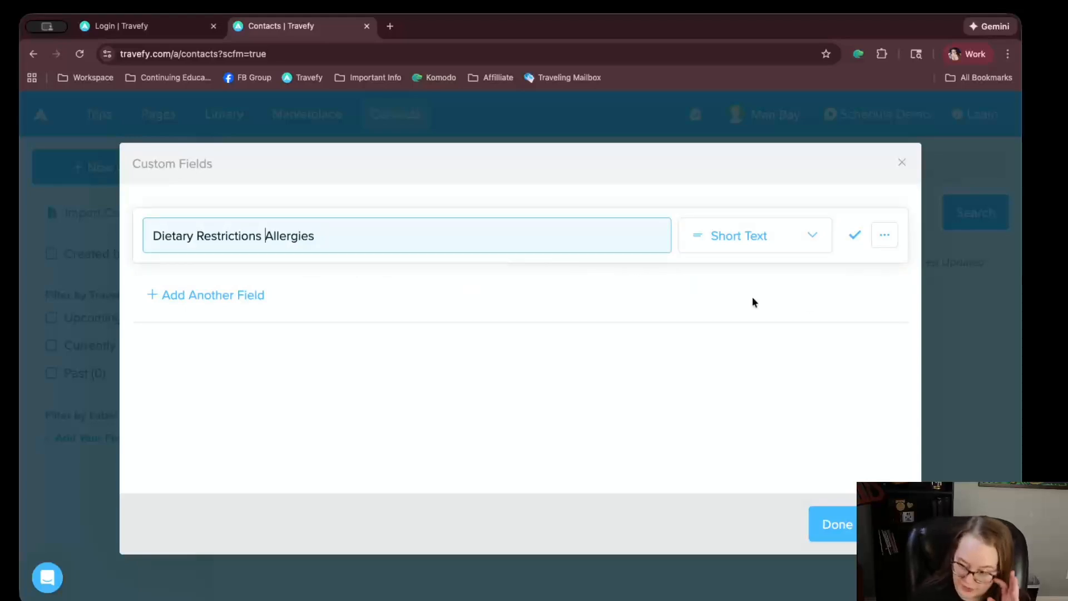
{"action": "left_click", "coordinate": [876, 239]}
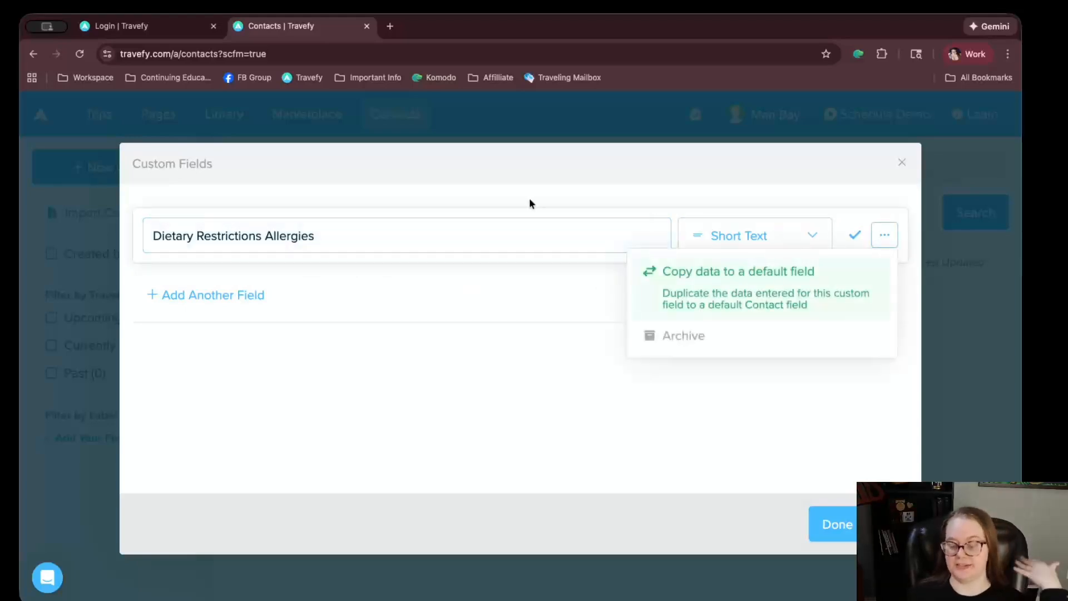
{"action": "left_click", "coordinate": [437, 173]}
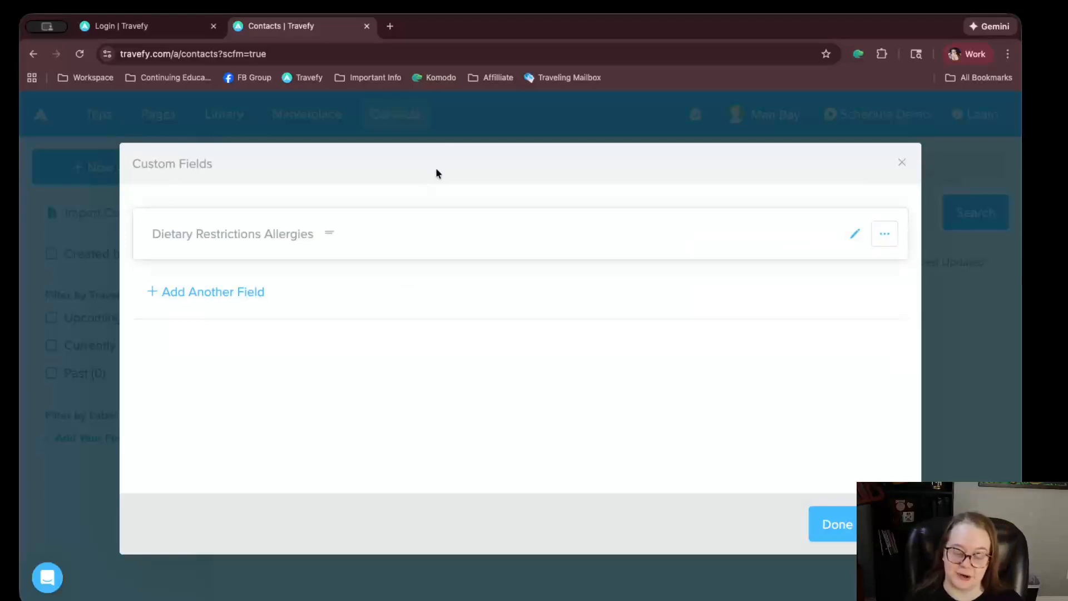
{"action": "left_click", "coordinate": [838, 542]}
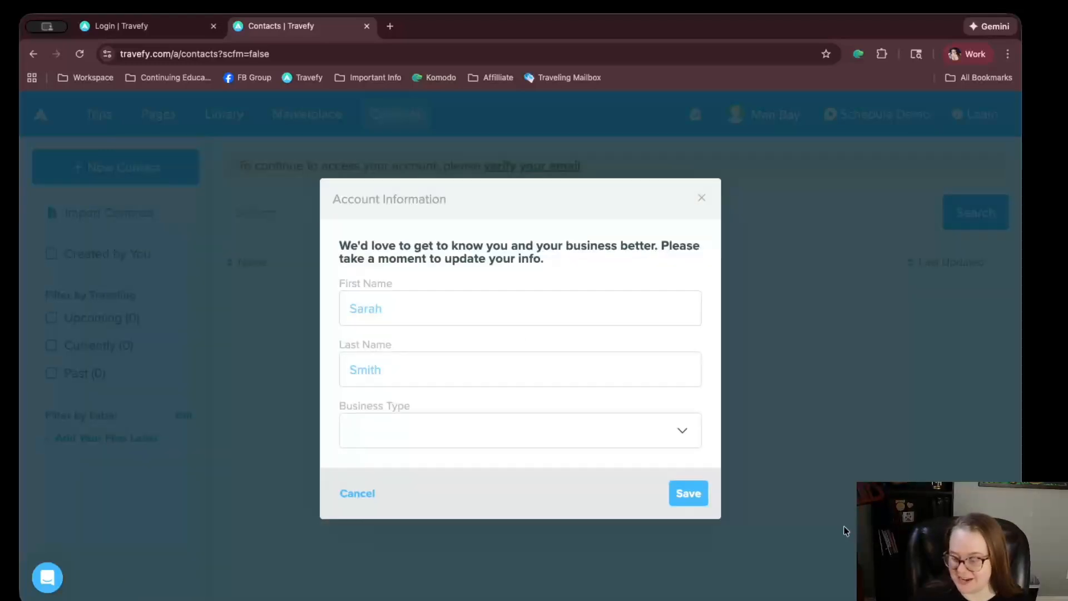
Dismiss the Account Information prompt and return to the Account page from the profile menu
{"action": "left_click", "coordinate": [701, 201]}
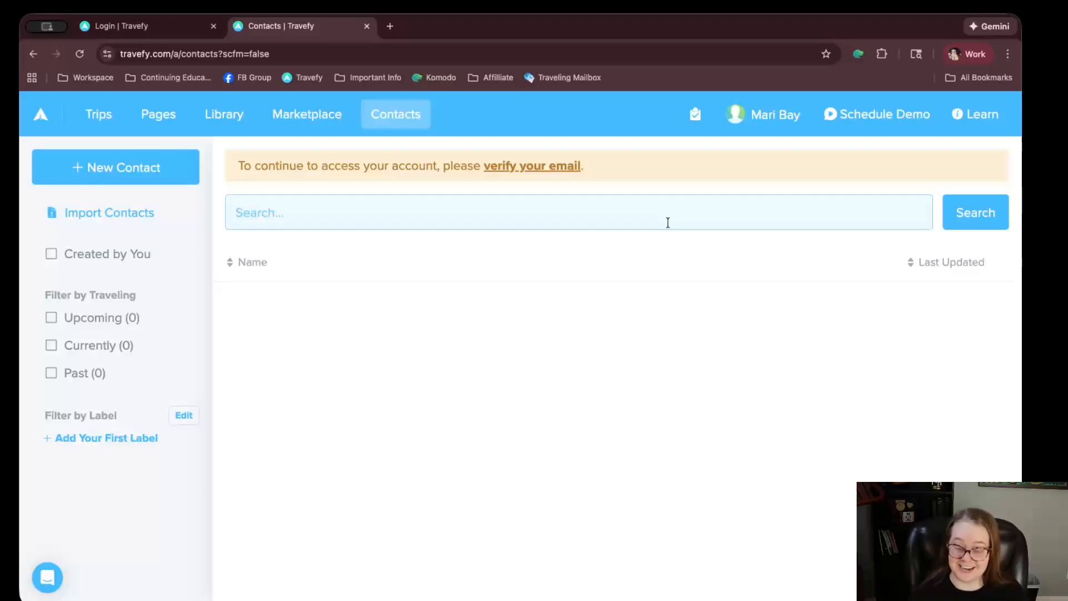
{"action": "left_click", "coordinate": [768, 114]}
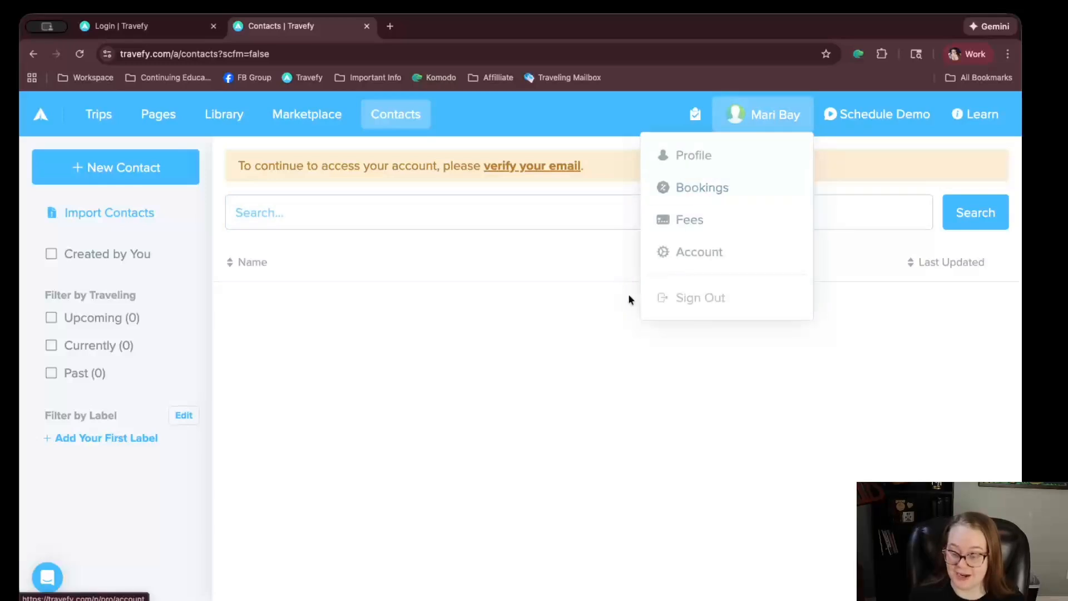
{"action": "left_click", "coordinate": [688, 250]}
Leave the default commission currency at USD and open the Proposal Agreement Form chooser
{"action": "left_click", "coordinate": [103, 515]}
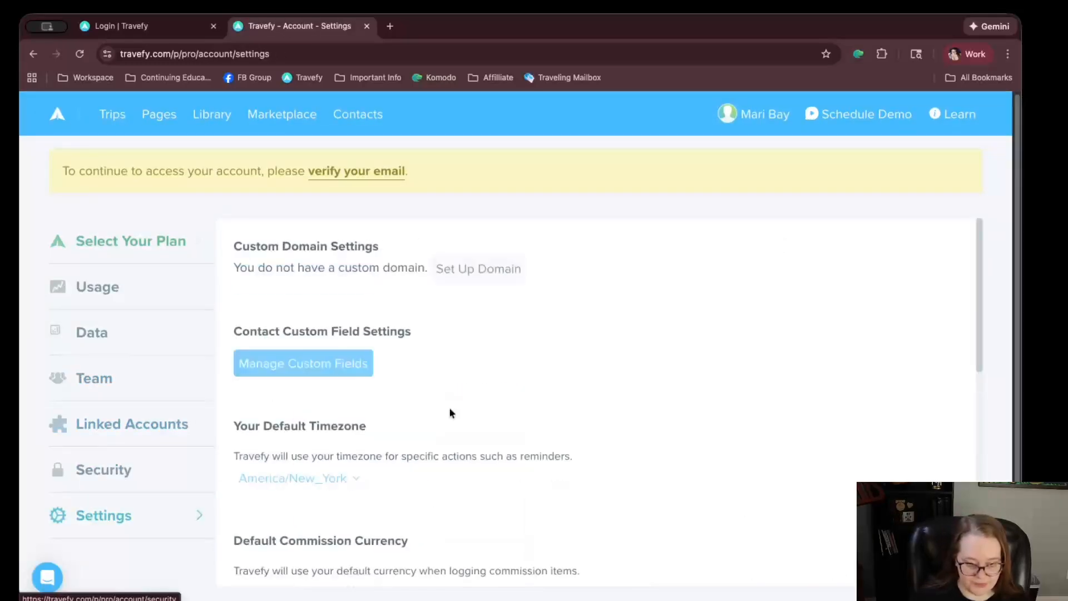
{"action": "scroll", "coordinate": [452, 367], "scroll_direction": "down", "scroll_amount": 3}
{"action": "scroll", "coordinate": [452, 367], "scroll_direction": "down", "scroll_amount": 3}
{"action": "scroll", "coordinate": [443, 345], "scroll_direction": "up", "scroll_amount": 5}
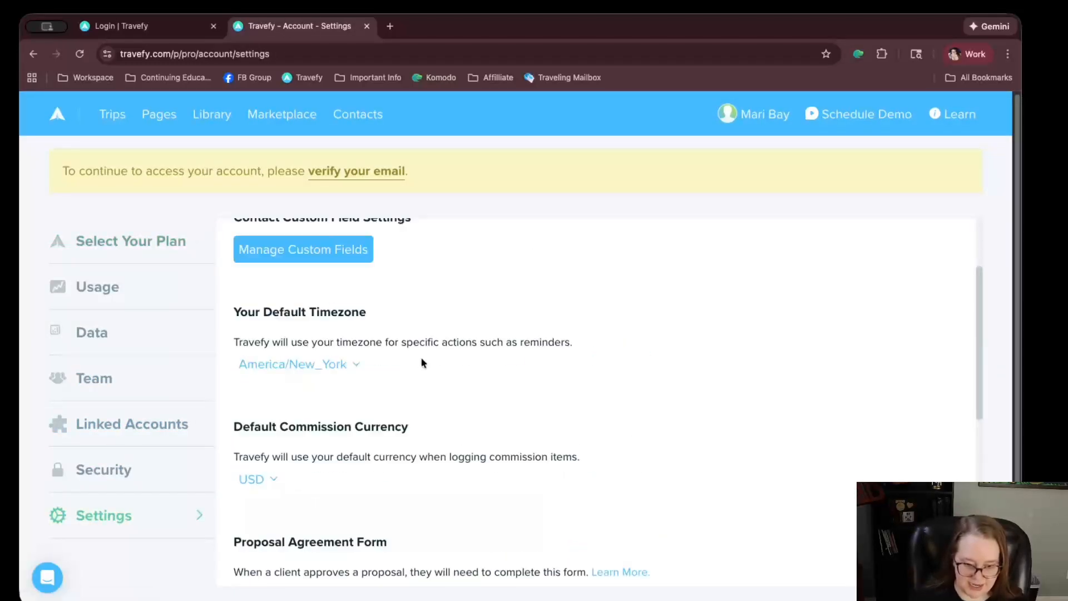
{"action": "scroll", "coordinate": [406, 356], "scroll_direction": "down", "scroll_amount": 2}
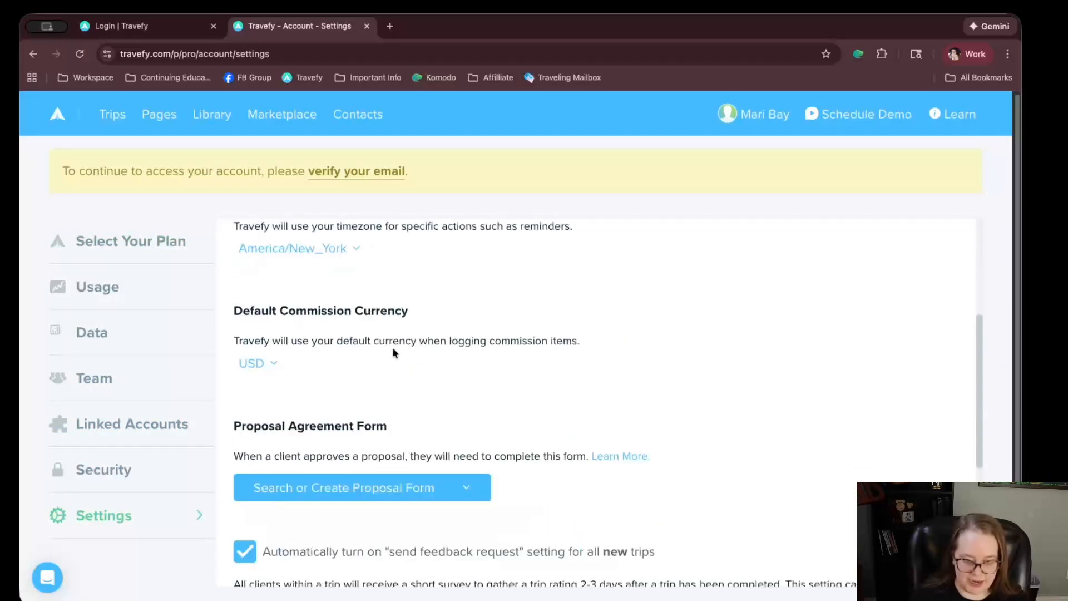
{"action": "left_click", "coordinate": [245, 372]}
{"action": "scroll", "coordinate": [339, 473], "scroll_direction": "down", "scroll_amount": 20}
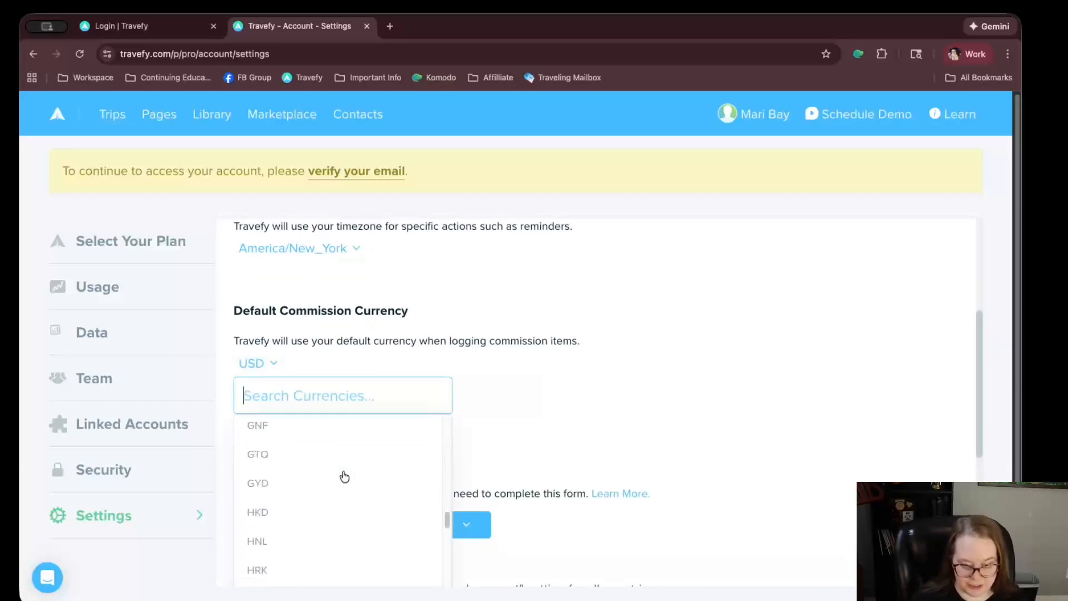
{"action": "scroll", "coordinate": [350, 486], "scroll_direction": "down", "scroll_amount": 3}
{"action": "left_click", "coordinate": [671, 343]}
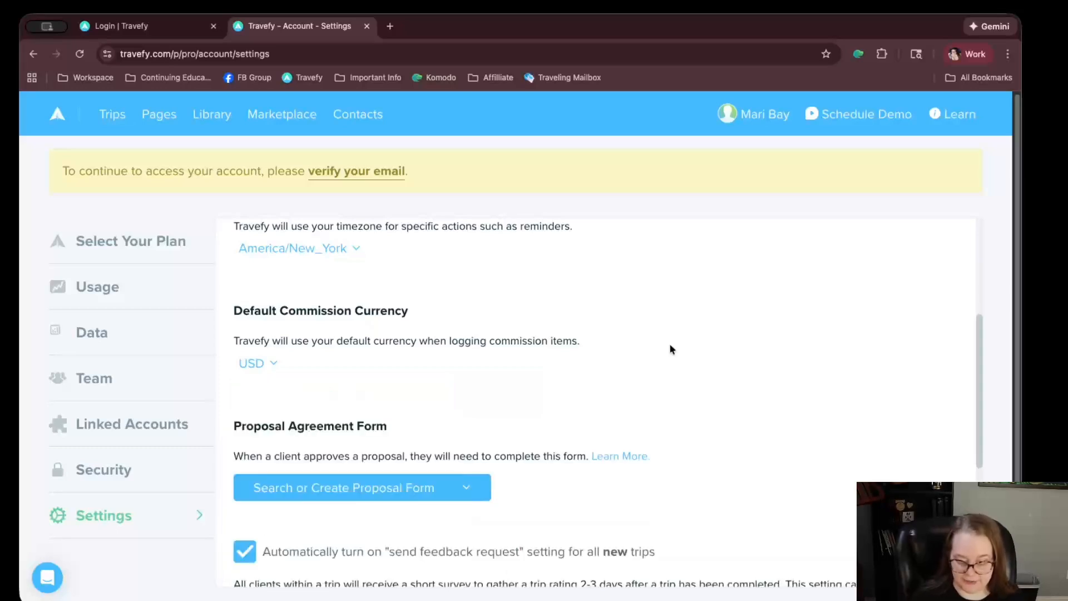
{"action": "scroll", "coordinate": [612, 340], "scroll_direction": "down", "scroll_amount": 5}
{"action": "scroll", "coordinate": [484, 322], "scroll_direction": "up", "scroll_amount": 4}
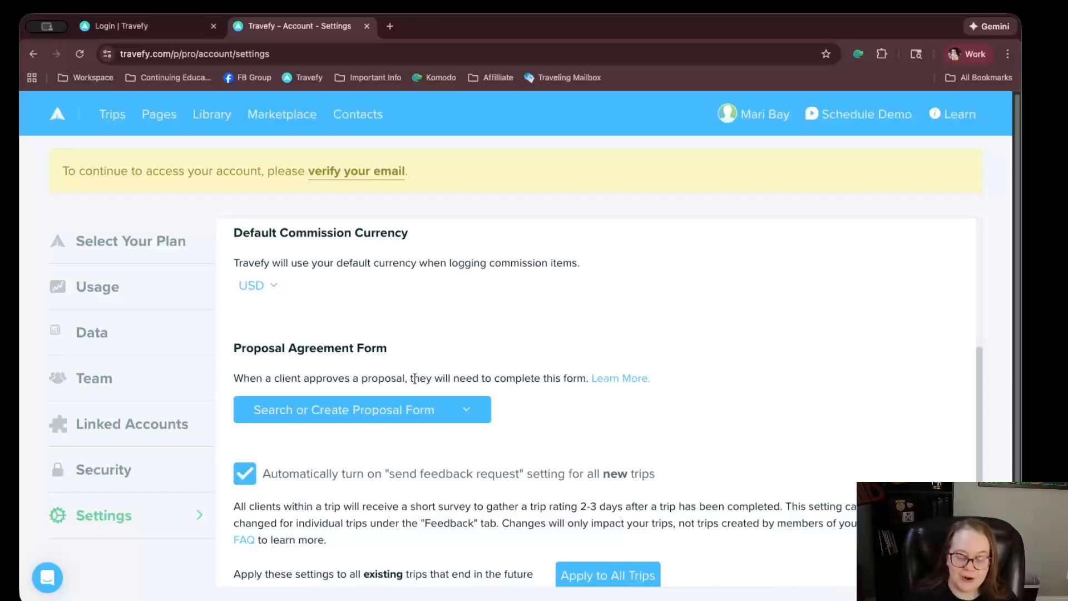
{"action": "left_click", "coordinate": [394, 422]}
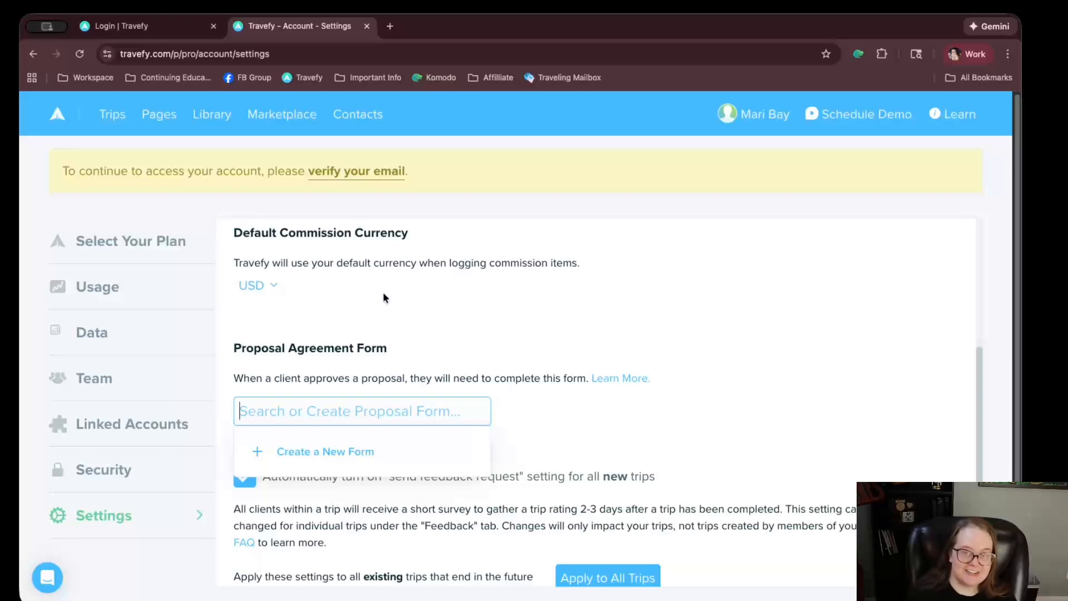
Create a new proposal agreement form and add a Text & Image block to it
{"action": "left_click", "coordinate": [276, 447]}
{"action": "scroll", "coordinate": [312, 335], "scroll_direction": "down", "scroll_amount": 7}
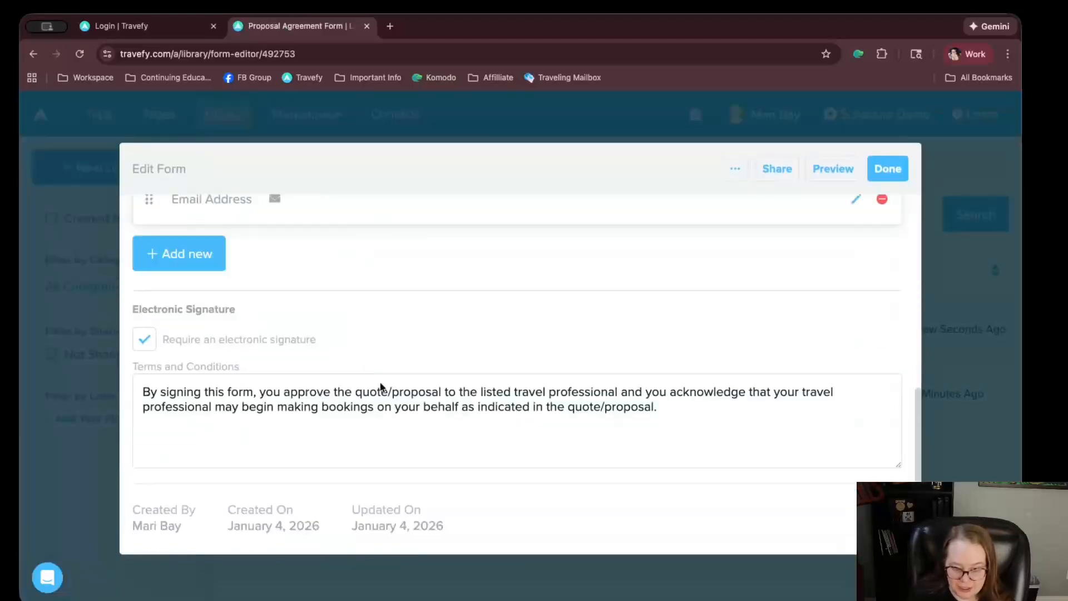
{"action": "scroll", "coordinate": [378, 374], "scroll_direction": "up", "scroll_amount": 7}
{"action": "scroll", "coordinate": [448, 312], "scroll_direction": "down", "scroll_amount": 3}
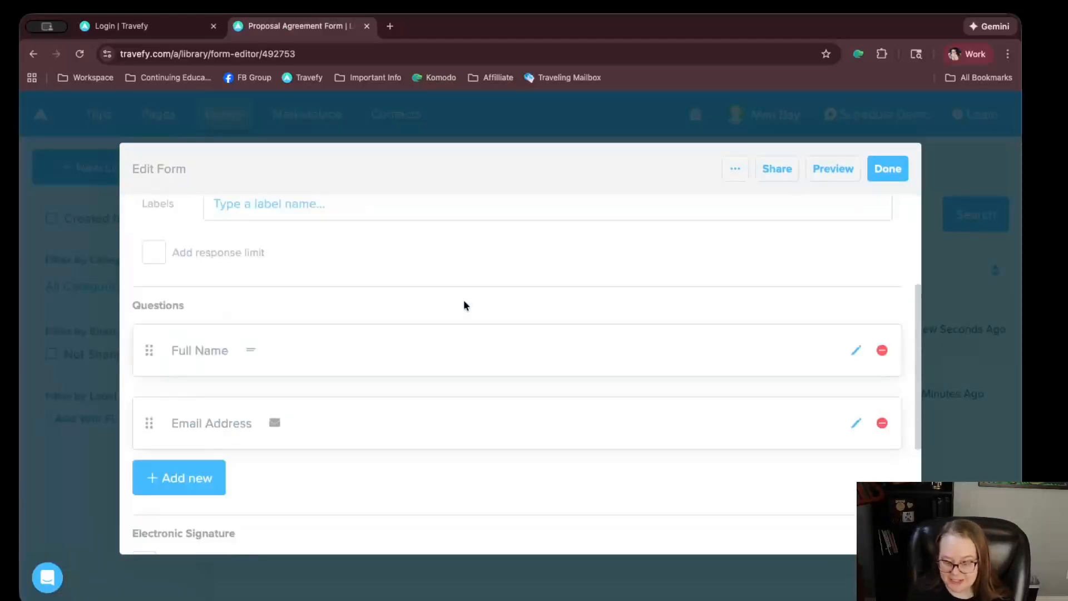
{"action": "scroll", "coordinate": [449, 312], "scroll_direction": "up", "scroll_amount": 3}
{"action": "scroll", "coordinate": [345, 412], "scroll_direction": "down", "scroll_amount": 3}
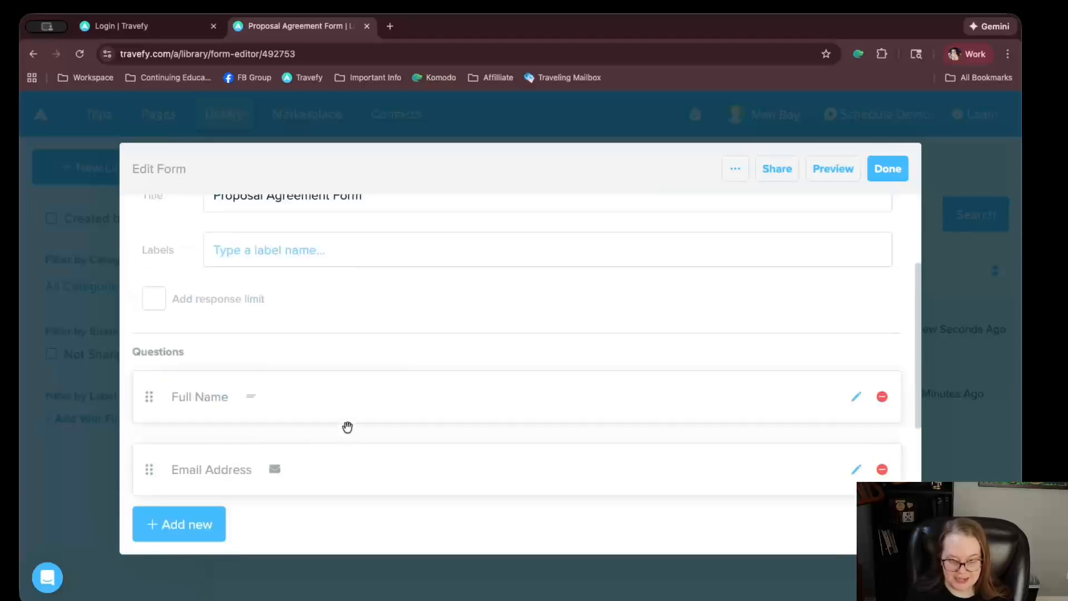
{"action": "scroll", "coordinate": [301, 362], "scroll_direction": "down", "scroll_amount": 4}
{"action": "left_click", "coordinate": [217, 321]}
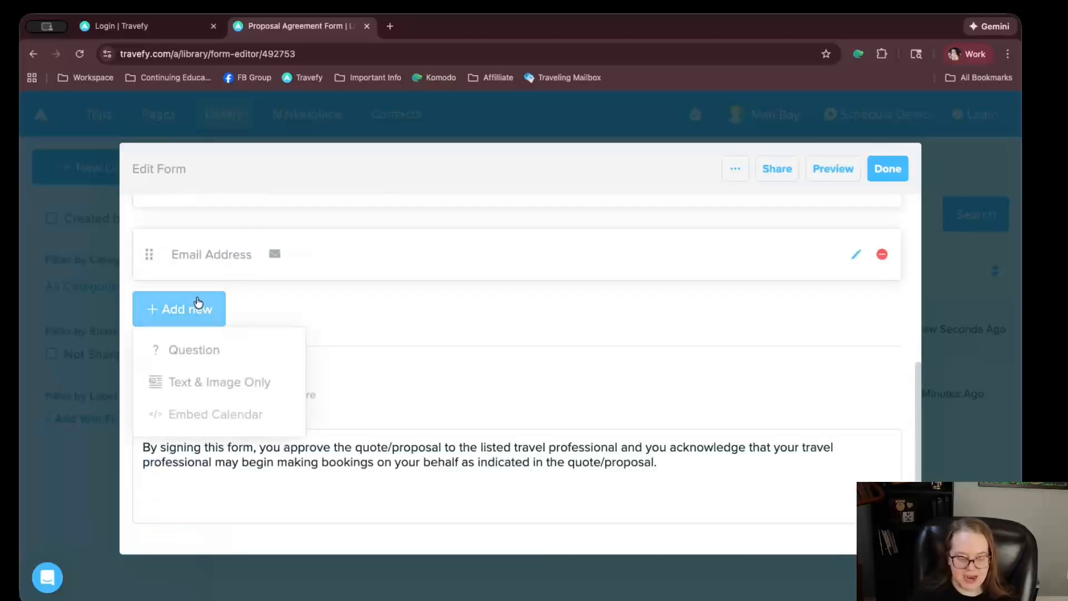
{"action": "left_click", "coordinate": [231, 380]}
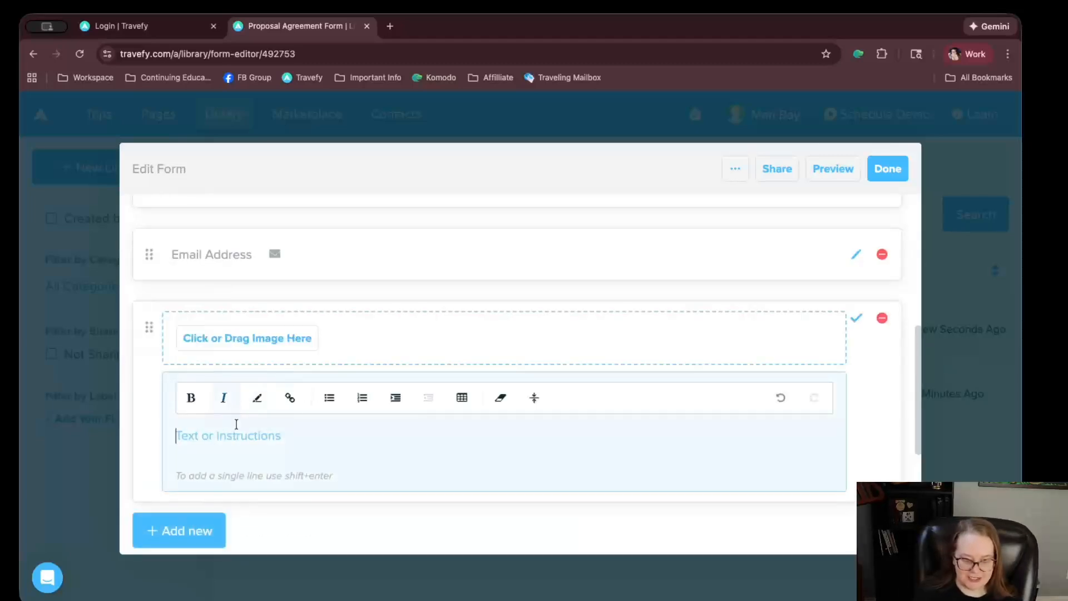
Type the opening 'Hi! I am so excited to get your bookings finalized.'
{"action": "key", "text": "super+i"}
{"action": "type", "text": "Hi!"}
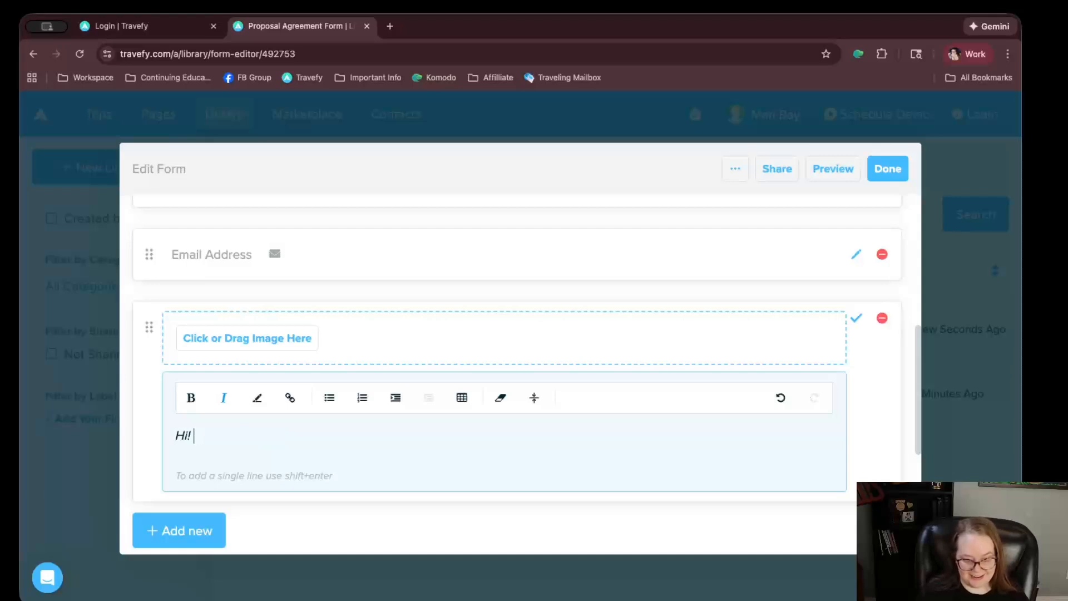
{"action": "key", "text": "BackSpace"}
{"action": "key", "text": "BackSpace"}
{"action": "key", "text": "BackSpace"}
{"action": "key", "text": "BackSpace"}
{"action": "type", "text": "Hi@!"}
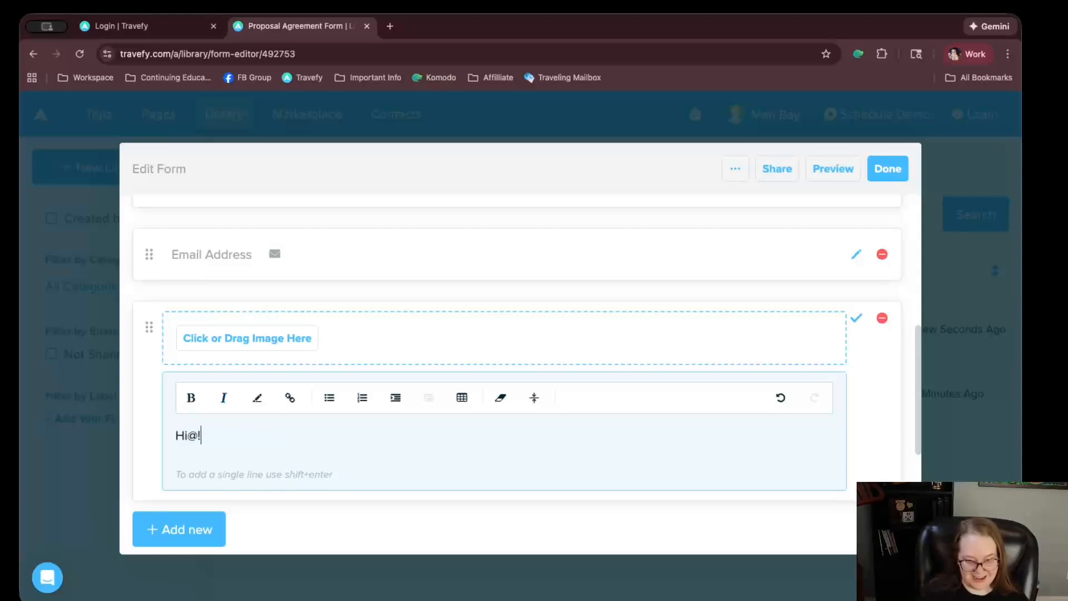
{"action": "key", "text": "BackSpace"}
{"action": "key", "text": "BackSpace"}
{"action": "type", "text": "! I am so exccit"}
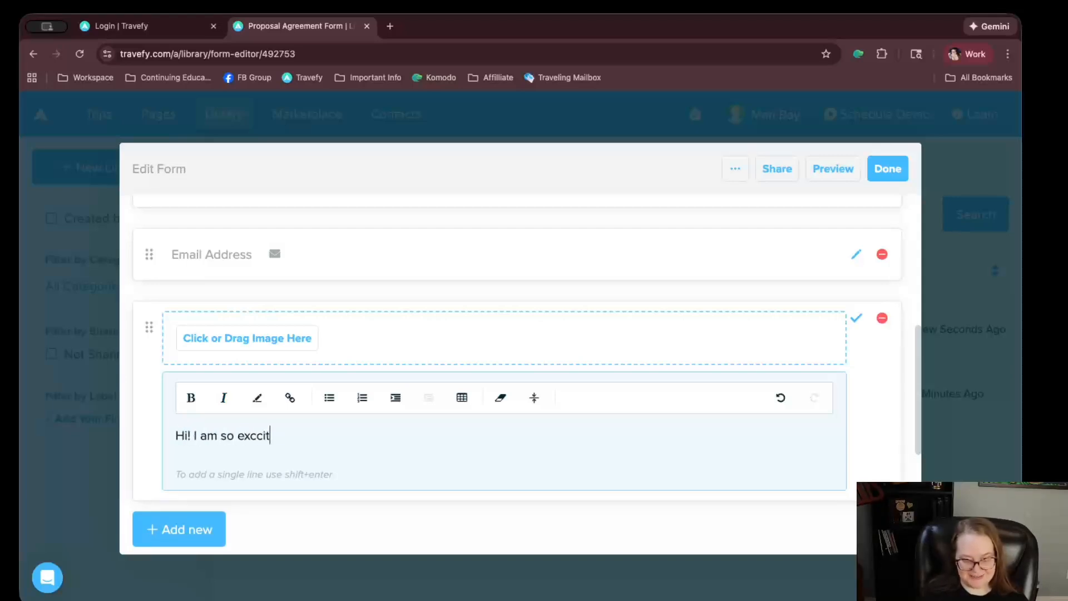
{"action": "key", "text": "BackSpace"}
{"action": "key", "text": "BackSpace"}
{"action": "key", "text": "BackSpace"}
{"action": "type", "text": "it"}
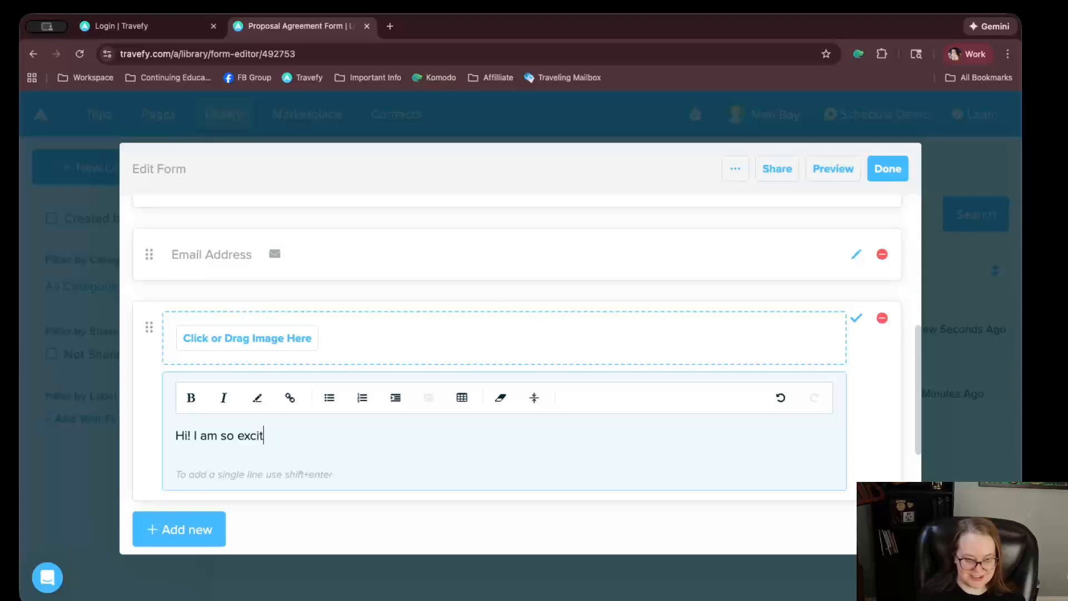
{"action": "type", "text": "ed to get you"}
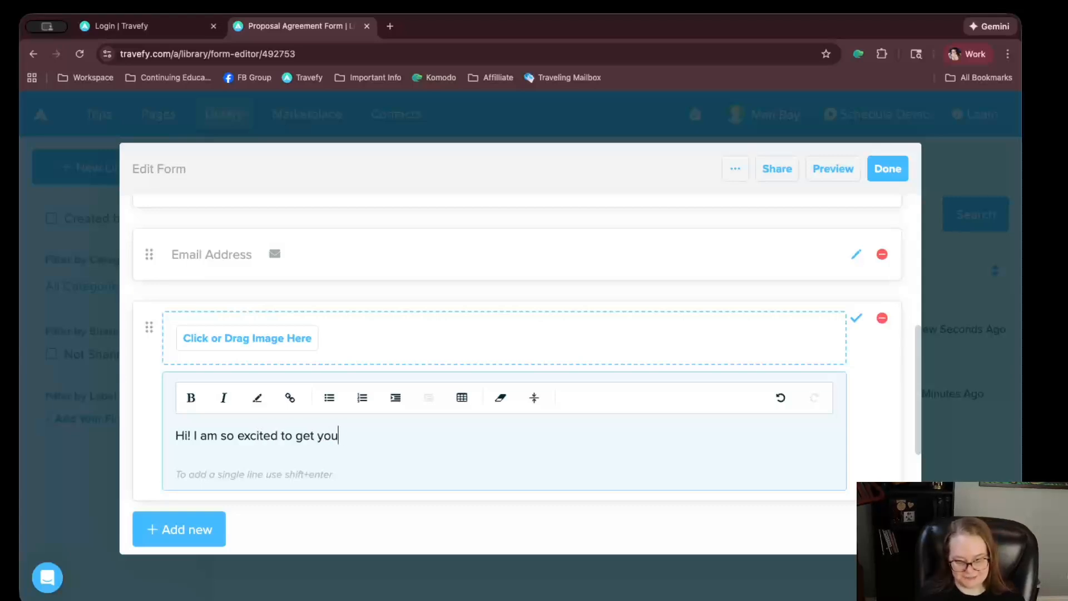
{"action": "type", "text": "r bookings finli"}
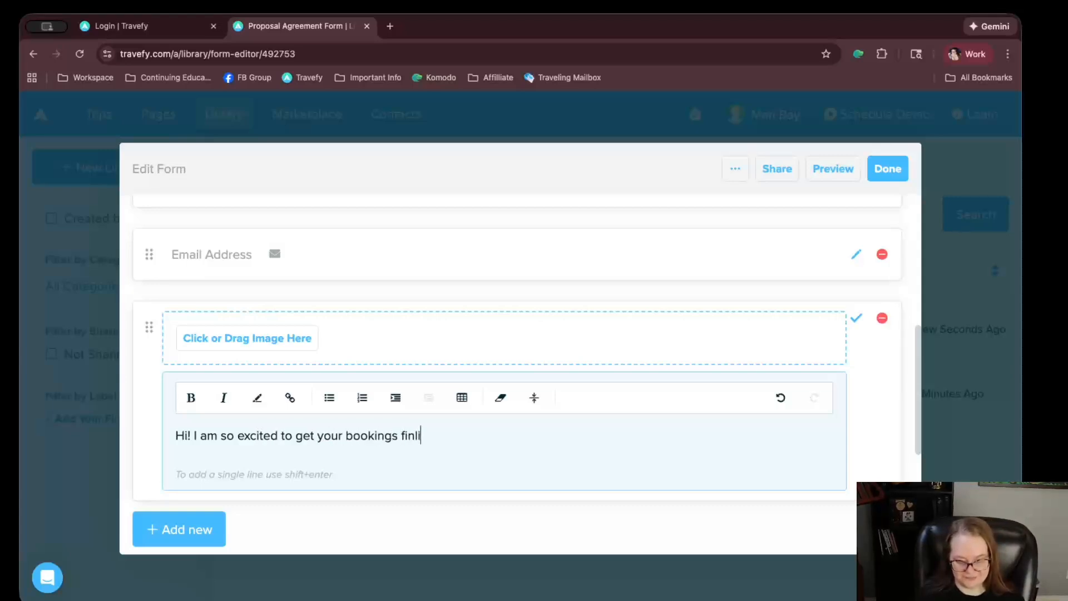
{"action": "key", "text": "BackSpace"}
{"action": "key", "text": "BackSpace"}
{"action": "type", "text": "alized."}
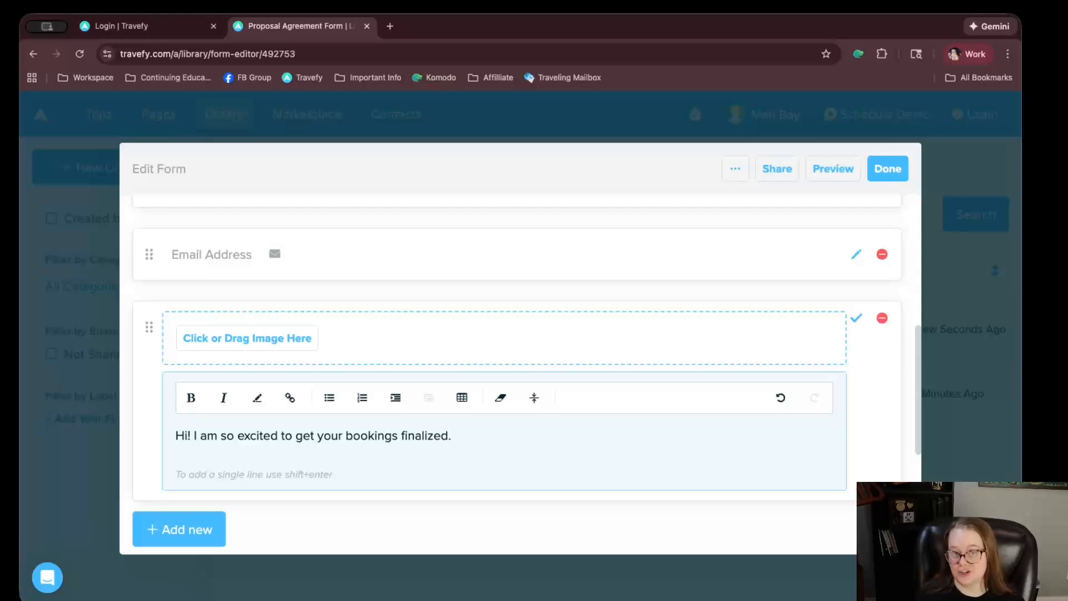
{"action": "type", "text": " once"}
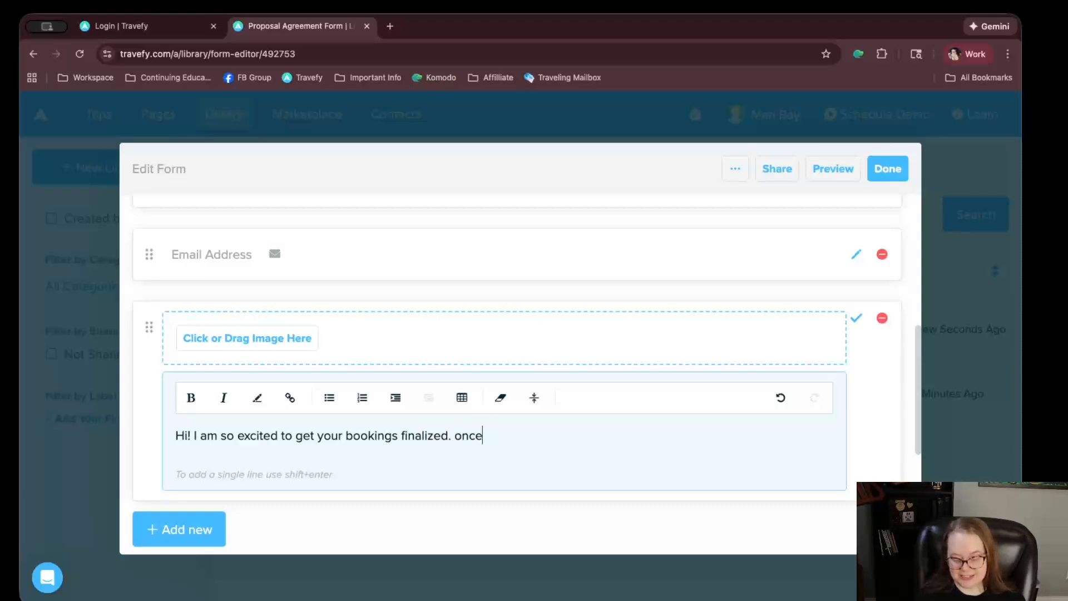
{"action": "key", "text": "BackSpace"}
{"action": "key", "text": "BackSpace"}
{"action": "key", "text": "BackSpace"}
{"action": "key", "text": "BackSpace"}
{"action": "key", "text": "BackSpace"}
{"action": "type", "text": "O"}
{"action": "key", "text": "BackSpace"}
Add 'Once this form is submitted, I will begin finalizing your vacation items...' and save the block
{"action": "type", "text": "On"}
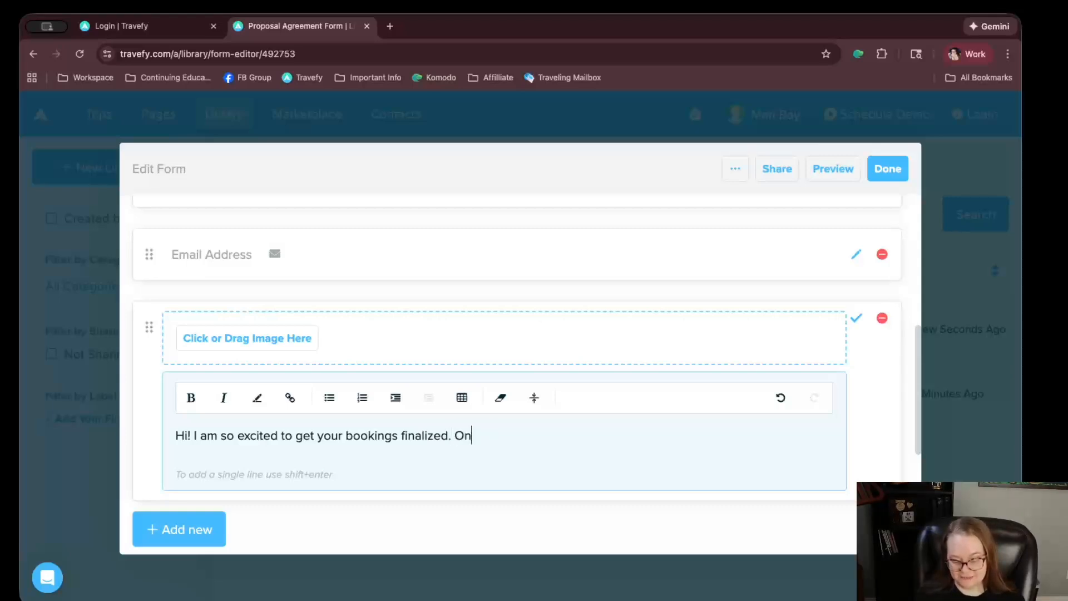
{"action": "type", "text": "ce this agg"}
{"action": "key", "text": "BackSpace"}
{"action": "key", "text": "BackSpace"}
{"action": "key", "text": "BackSpace"}
{"action": "key", "text": "BackSpace"}
{"action": "type", "text": "formm"}
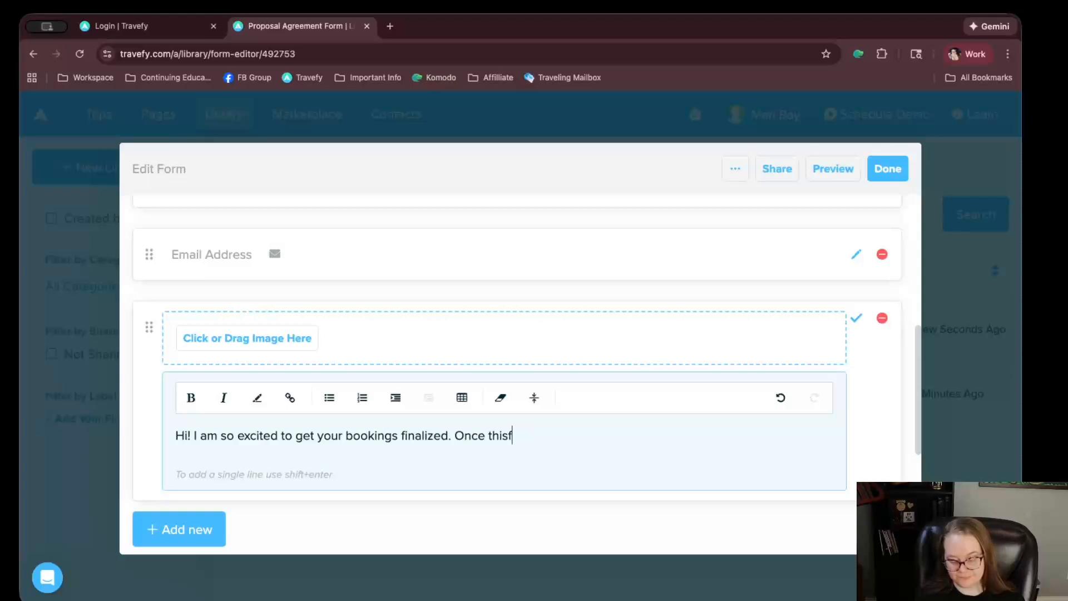
{"action": "key", "text": "BackSpace"}
{"action": "key", "text": "BackSpace"}
{"action": "key", "text": "BackSpace"}
{"action": "key", "text": "BackSpace"}
{"action": "key", "text": "BackSpace"}
{"action": "type", "text": "form i"}
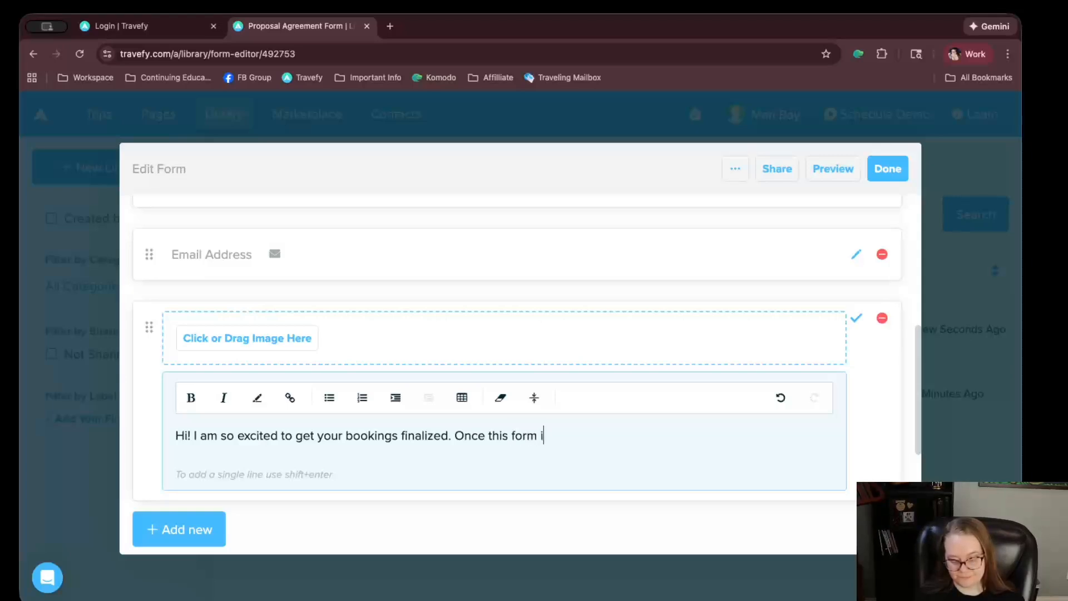
{"action": "type", "text": "s submitted, I willbeg"}
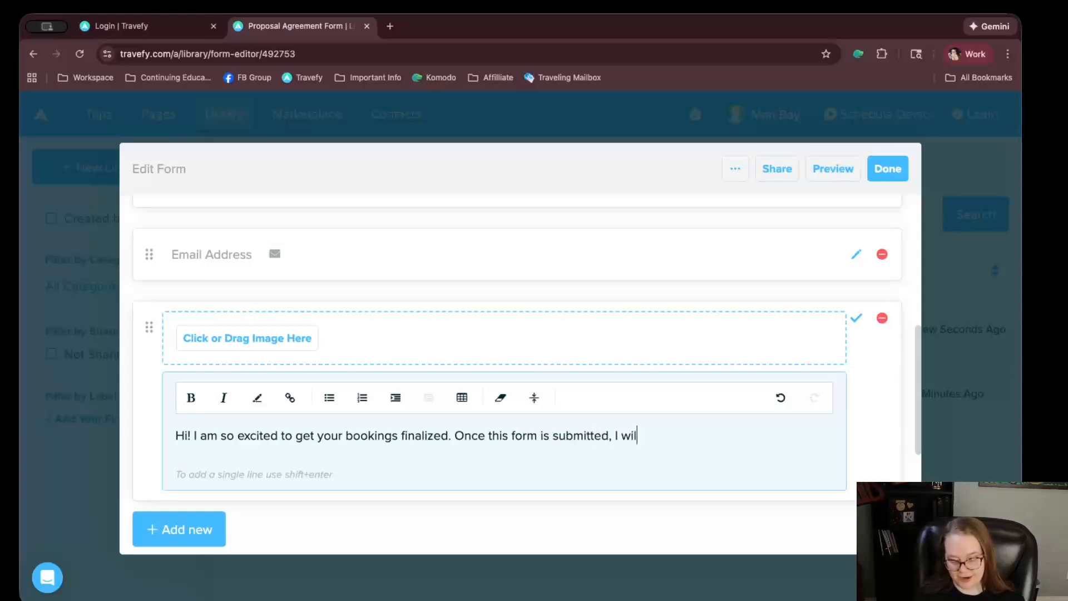
{"action": "key", "text": "BackSpace"}
{"action": "key", "text": "BackSpace"}
{"action": "key", "text": "BackSpace"}
{"action": "type", "text": "beghin"}
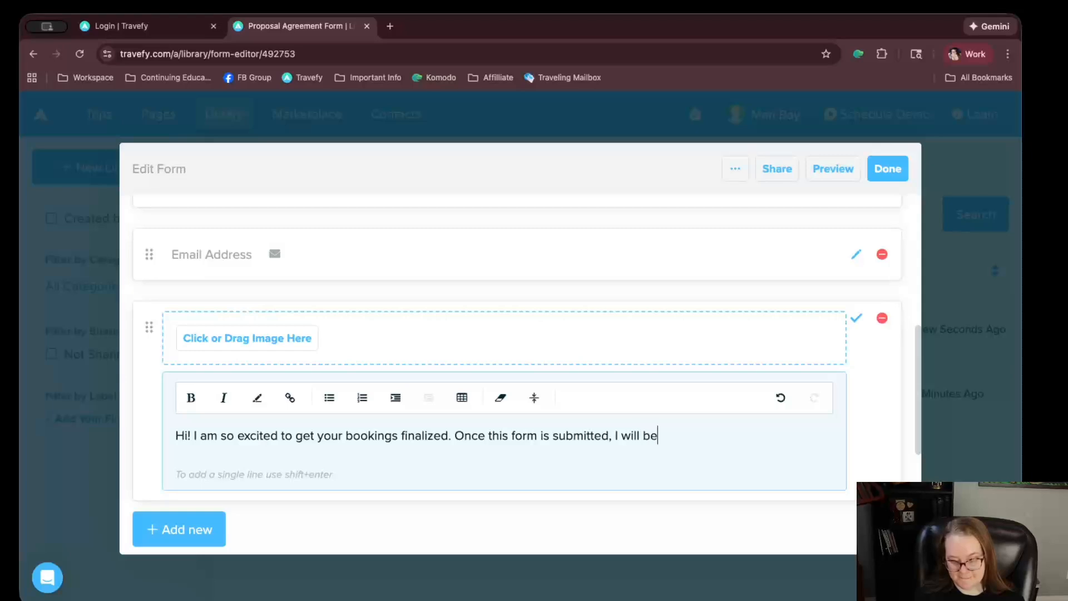
{"action": "key", "text": "BackSpace"}
{"action": "key", "text": "BackSpace"}
{"action": "key", "text": "BackSpace"}
{"action": "key", "text": "BackSpace"}
{"action": "type", "text": "in finaliz"}
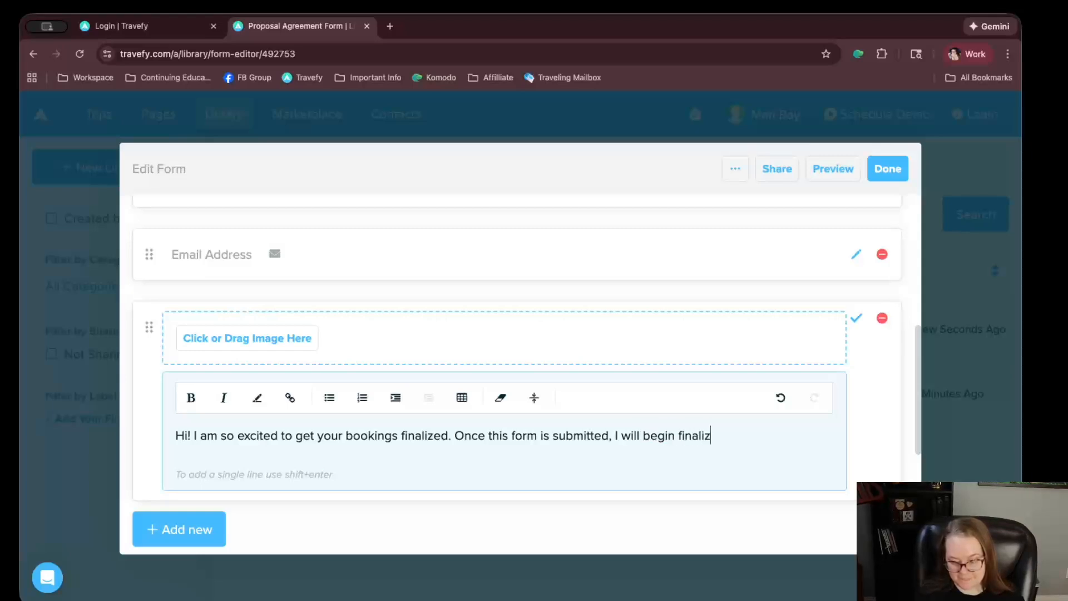
{"action": "type", "text": "ing you"}
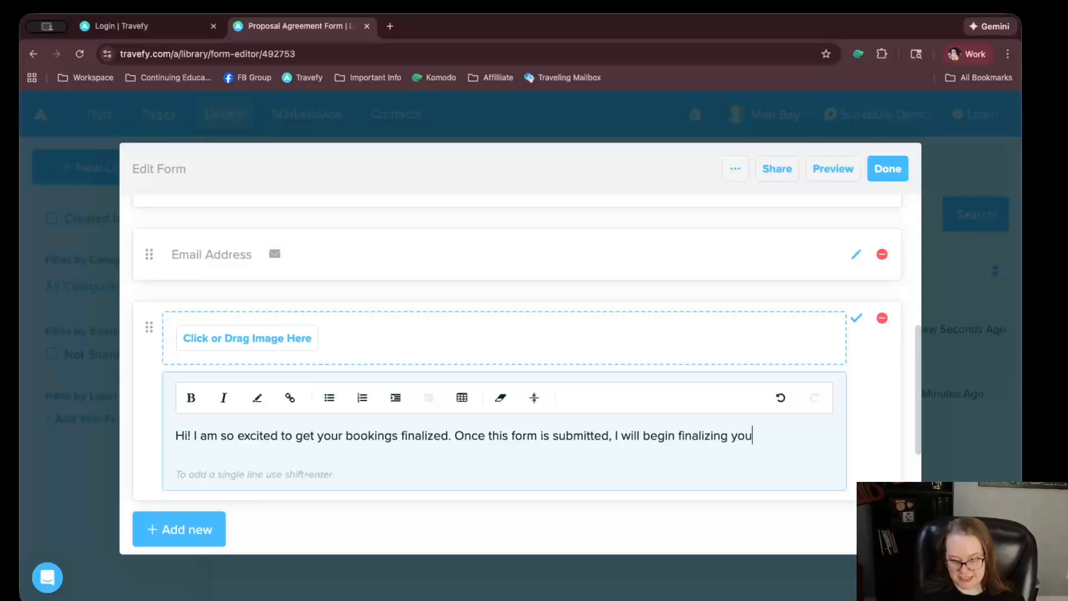
{"action": "type", "text": "r vacation"}
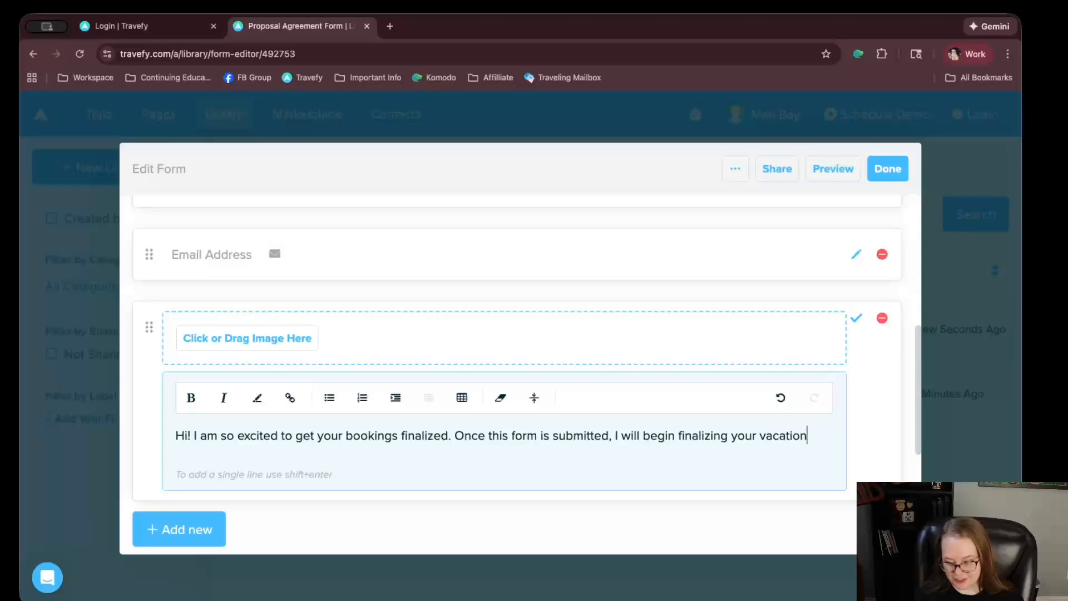
{"action": "type", "text": " items. If you vah"}
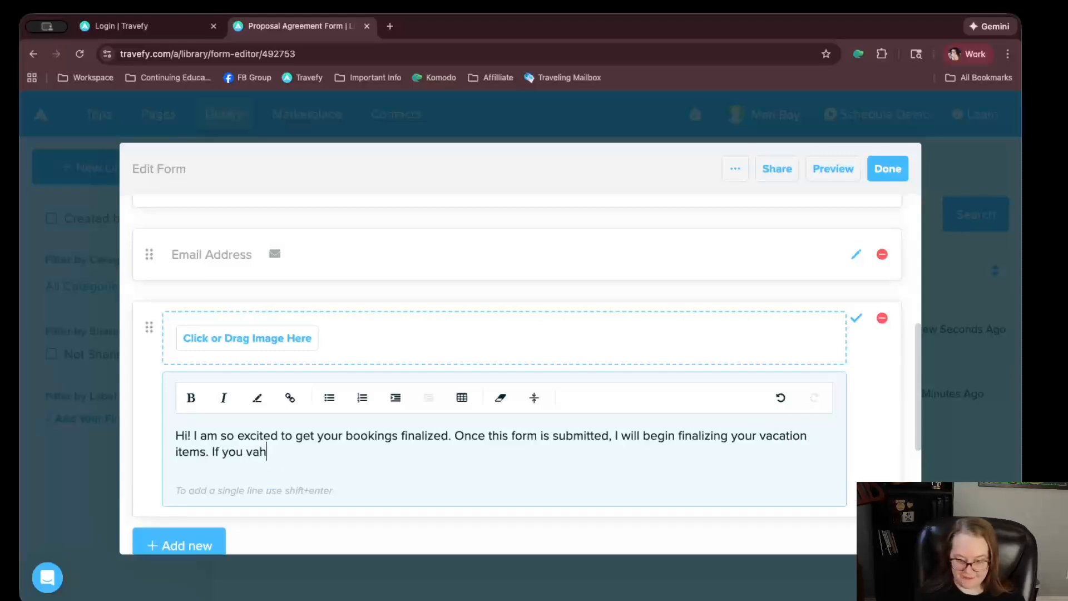
{"action": "key", "text": "BackSpace"}
{"action": "key", "text": "BackSpace"}
{"action": "key", "text": "BackSpace"}
{"action": "key", "text": "BackSpace"}
{"action": "type", "text": "have"}
{"action": "key", "text": "BackSpace"}
{"action": "key", "text": "BackSpace"}
{"action": "key", "text": "BackSpace"}
{"action": "key", "text": "BackSpace"}
{"action": "type", "text": "have any ques"}
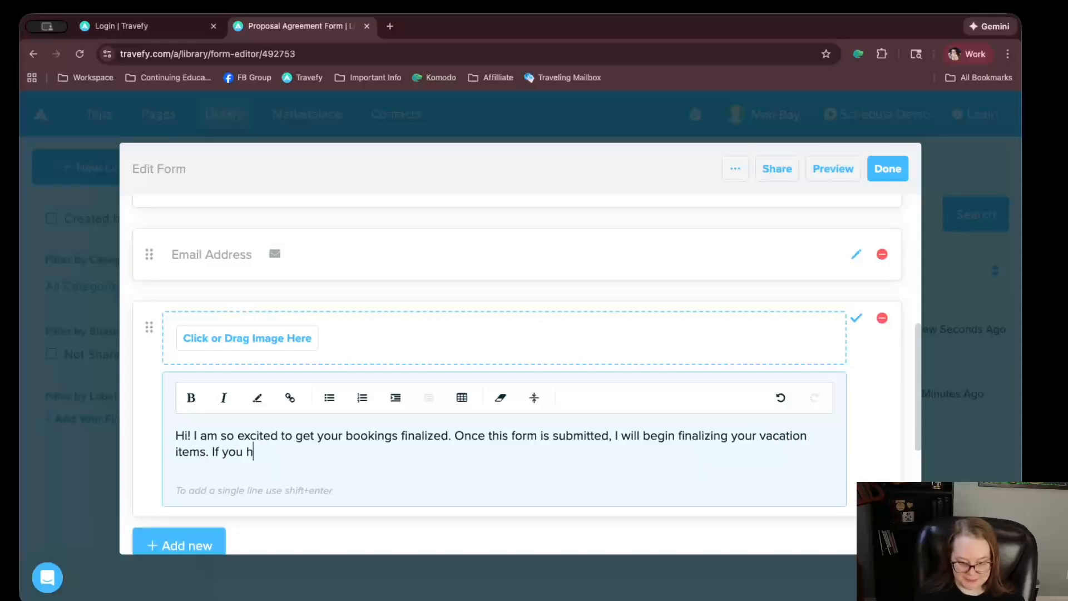
{"action": "type", "text": "tions, plea"}
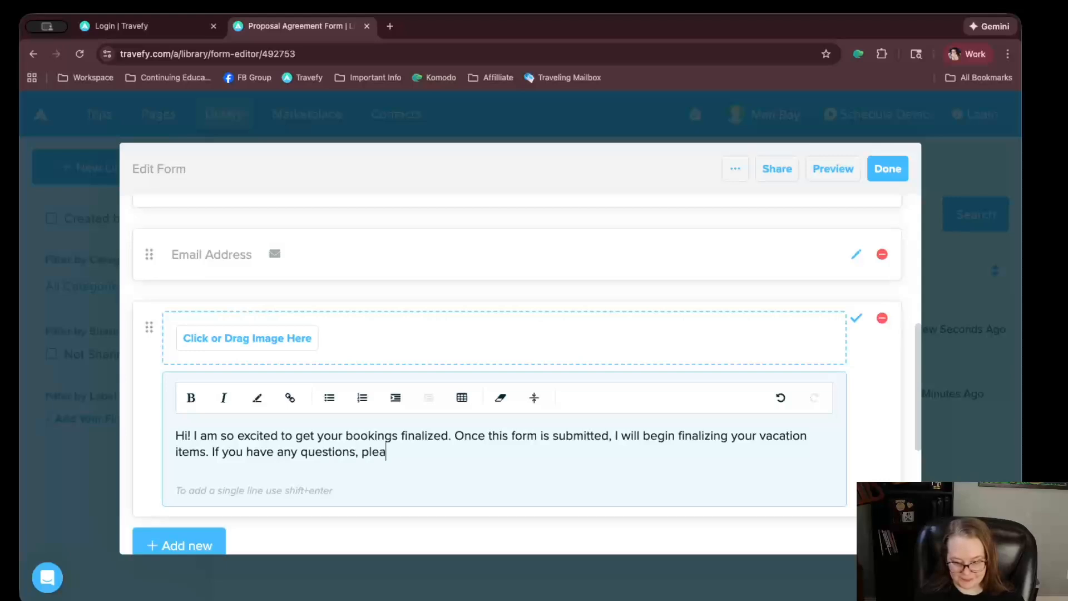
{"action": "type", "text": "se let me know."}
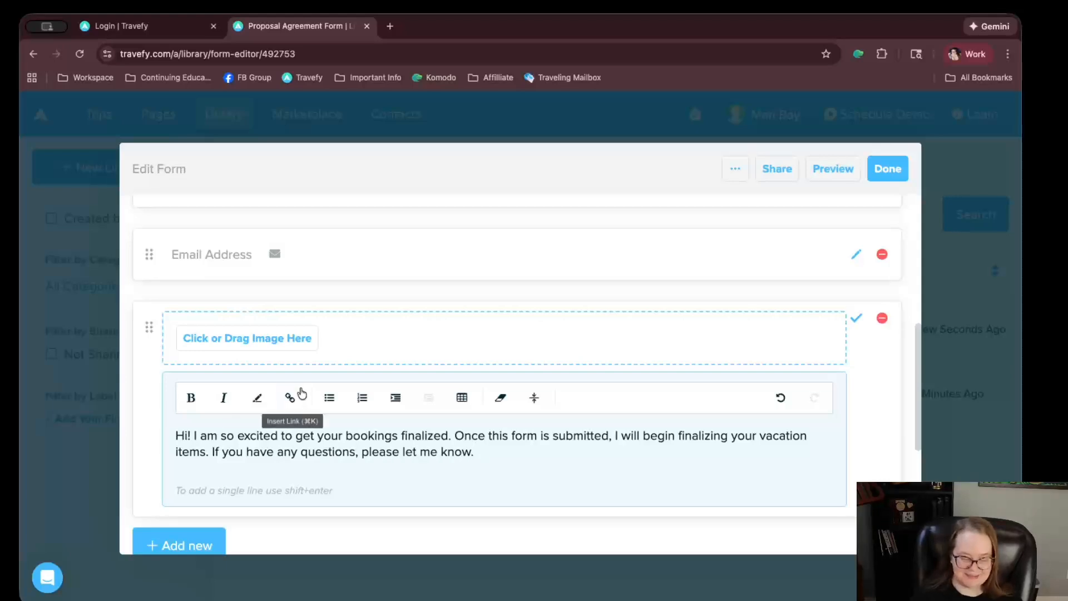
{"action": "left_click", "coordinate": [856, 318]}
Drag the welcome text block to the top of the Questions, above Full Name
{"action": "scroll", "coordinate": [239, 336], "scroll_direction": "up", "scroll_amount": 1}
{"action": "left_click_drag", "start_coordinate": [139, 384], "coordinate": [161, 236]}
{"action": "scroll", "coordinate": [276, 343], "scroll_direction": "down", "scroll_amount": 3}
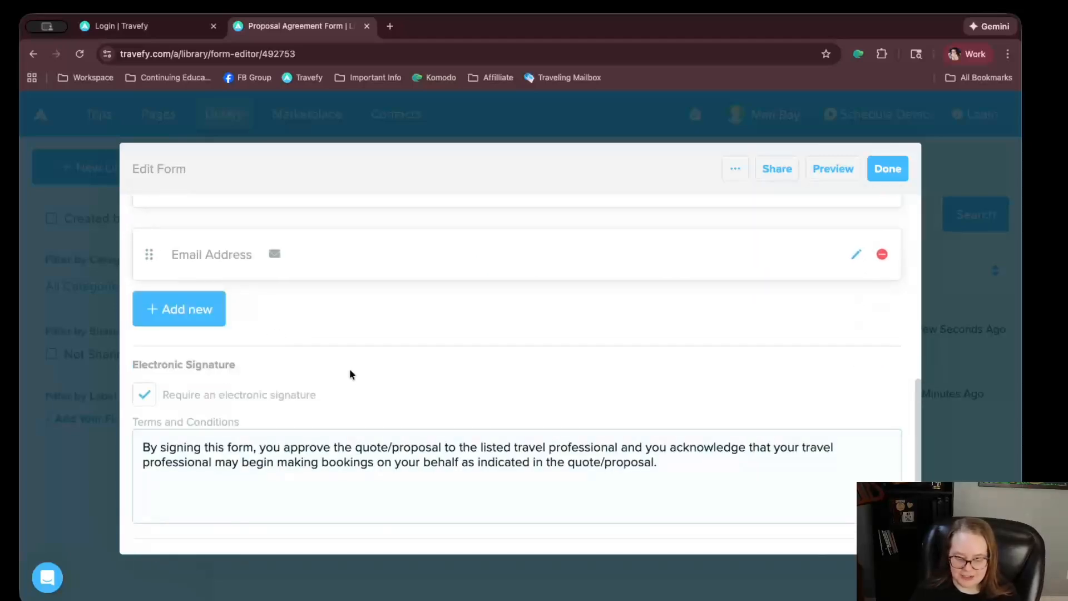
Select and review the e-signature requirement label and the terms and conditions paragraph
{"action": "mouse_move", "coordinate": [325, 394]}
{"action": "left_mouse_down"}
{"action": "mouse_move", "coordinate": [208, 390]}
{"action": "mouse_move", "coordinate": [366, 397]}
{"action": "mouse_move", "coordinate": [288, 397]}
{"action": "left_mouse_up"}
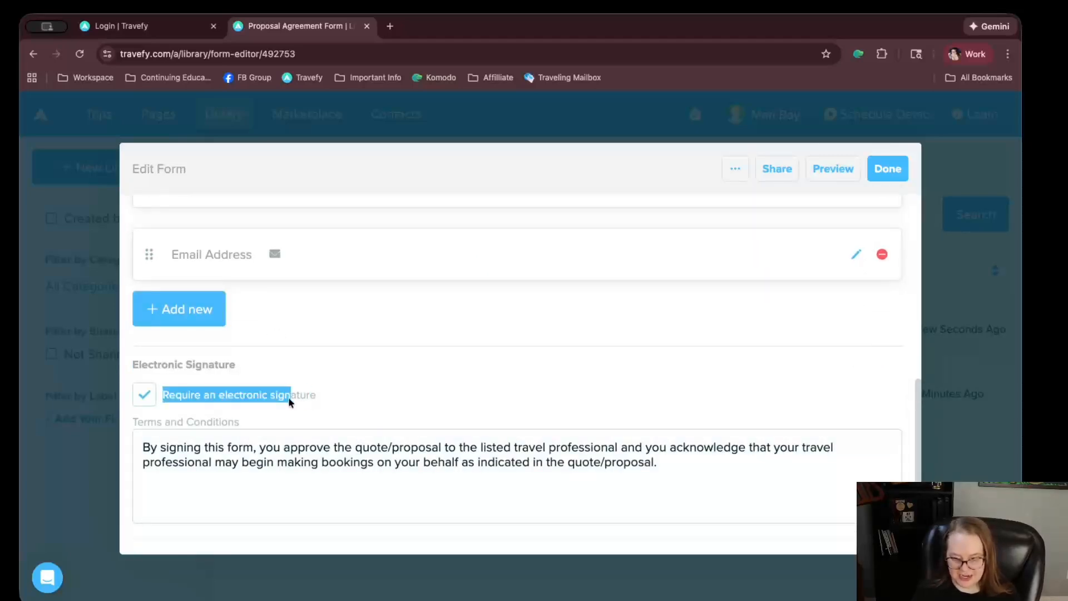
{"action": "triple_click", "coordinate": [316, 394]}
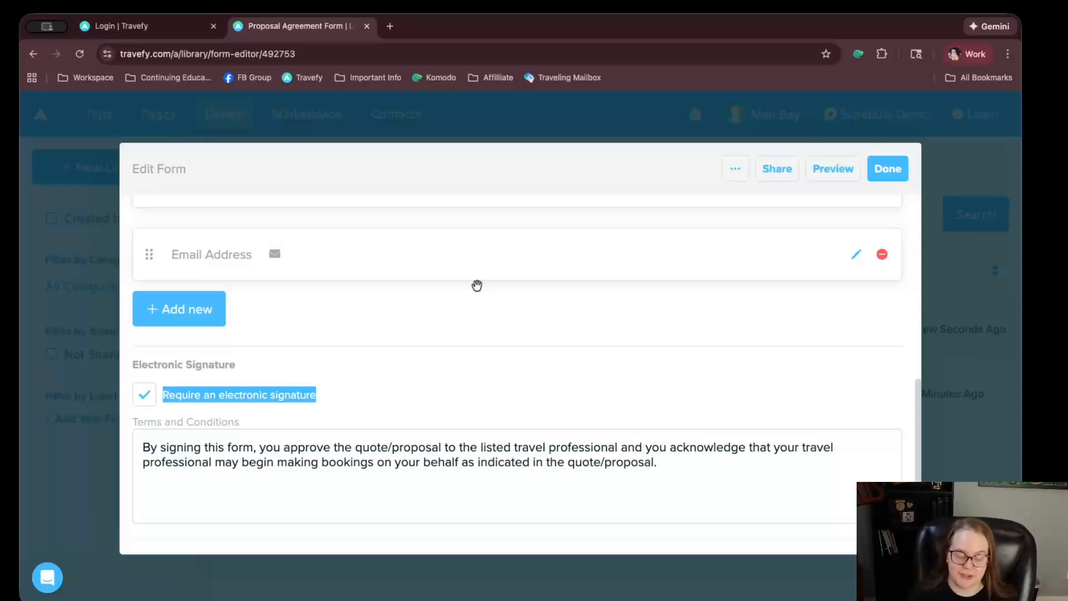
{"action": "left_click_drag", "start_coordinate": [657, 465], "coordinate": [165, 389]}
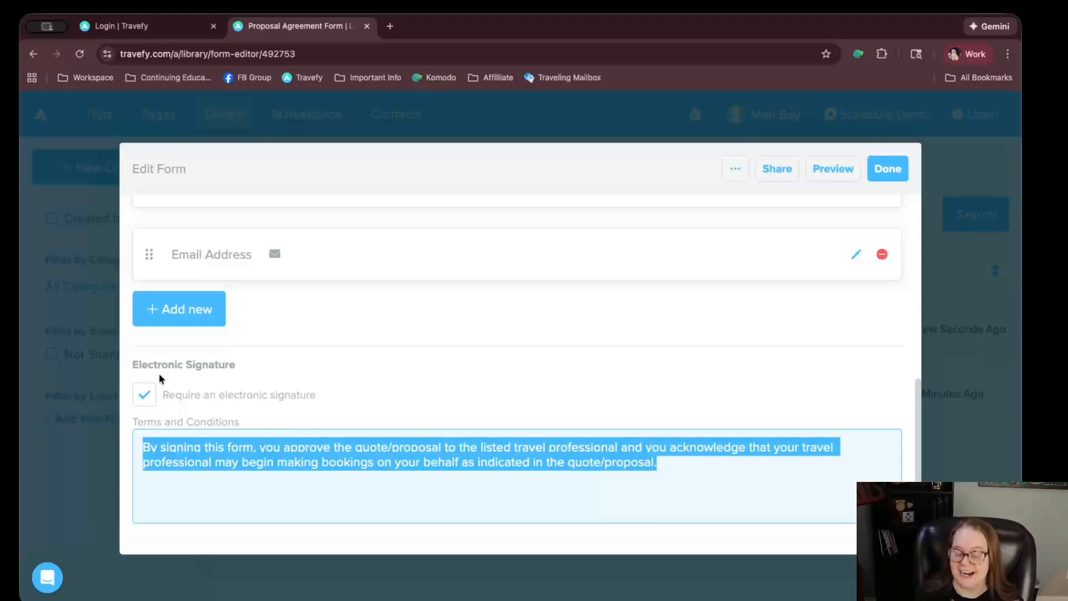
{"action": "scroll", "coordinate": [365, 361], "scroll_direction": "up", "scroll_amount": 8}
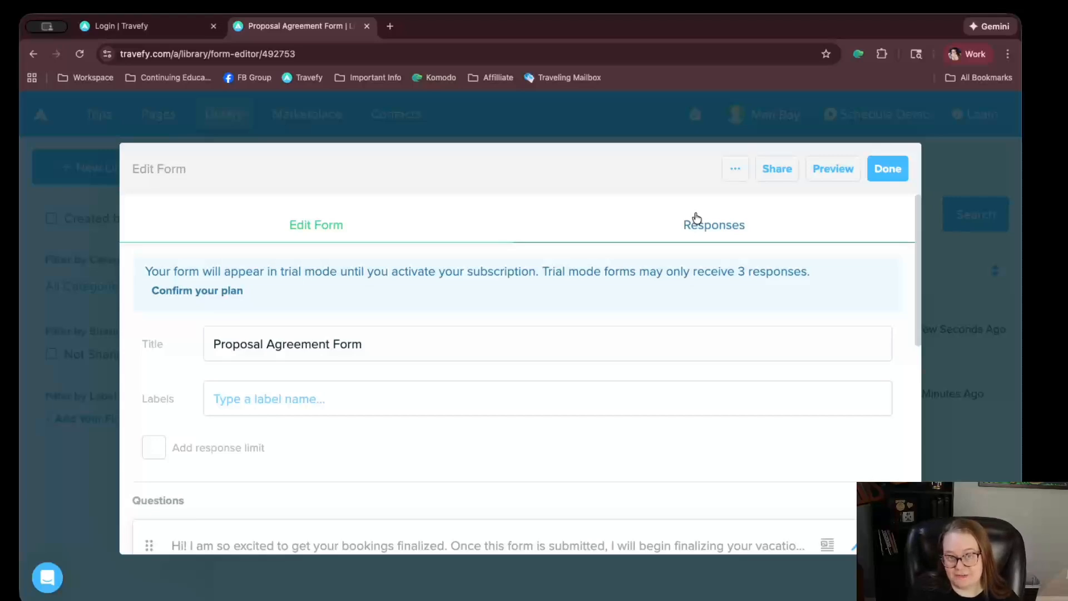
Check the Responses tab, exit the form editor, and dismiss the Jumpstart your Library popup
{"action": "left_click", "coordinate": [678, 234]}
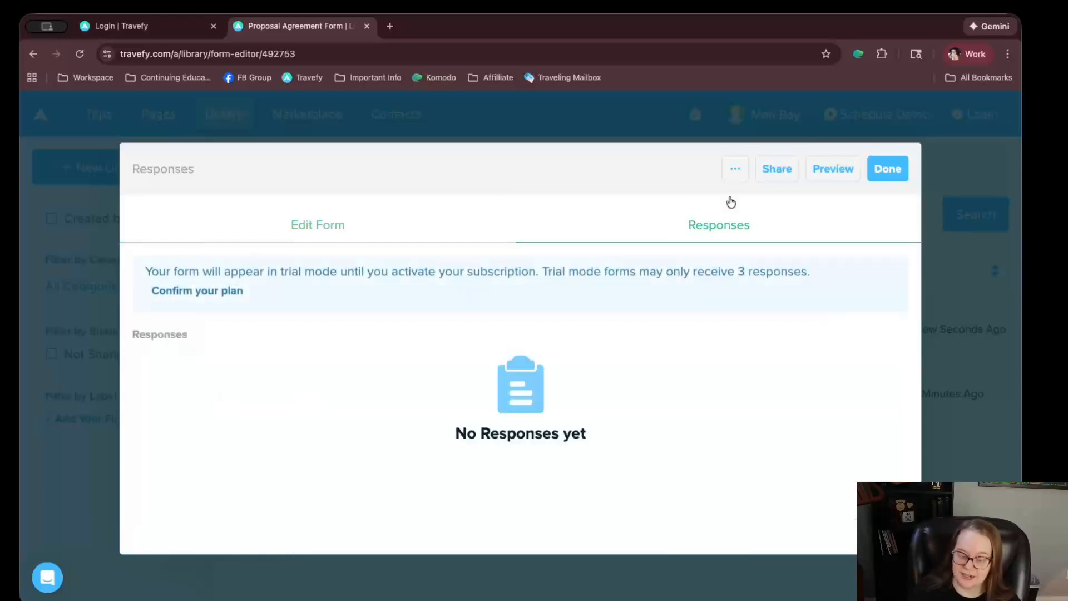
{"action": "left_click", "coordinate": [355, 214]}
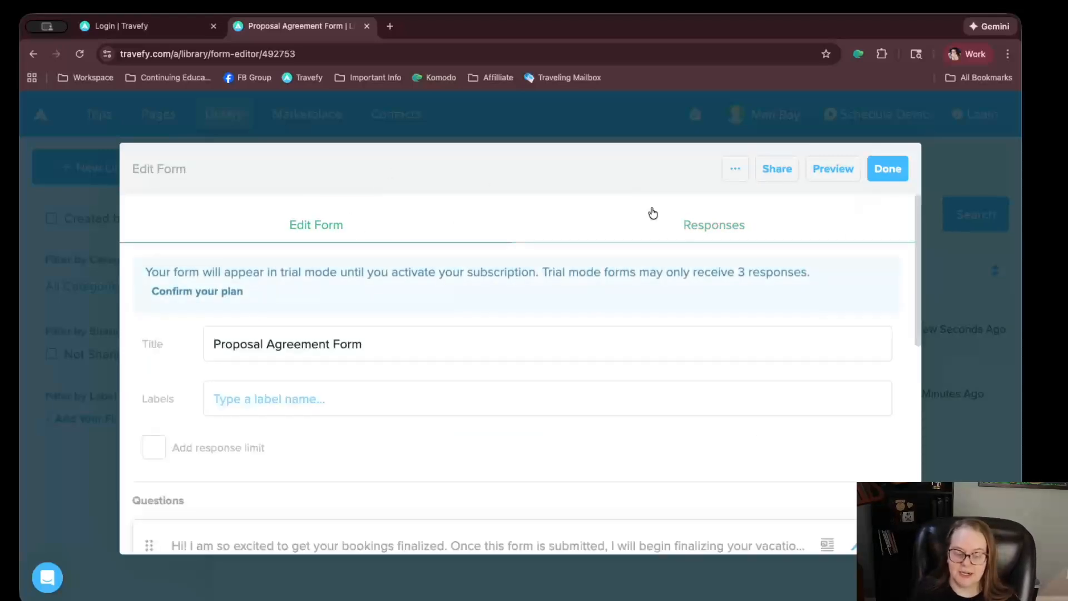
{"action": "left_click", "coordinate": [882, 172]}
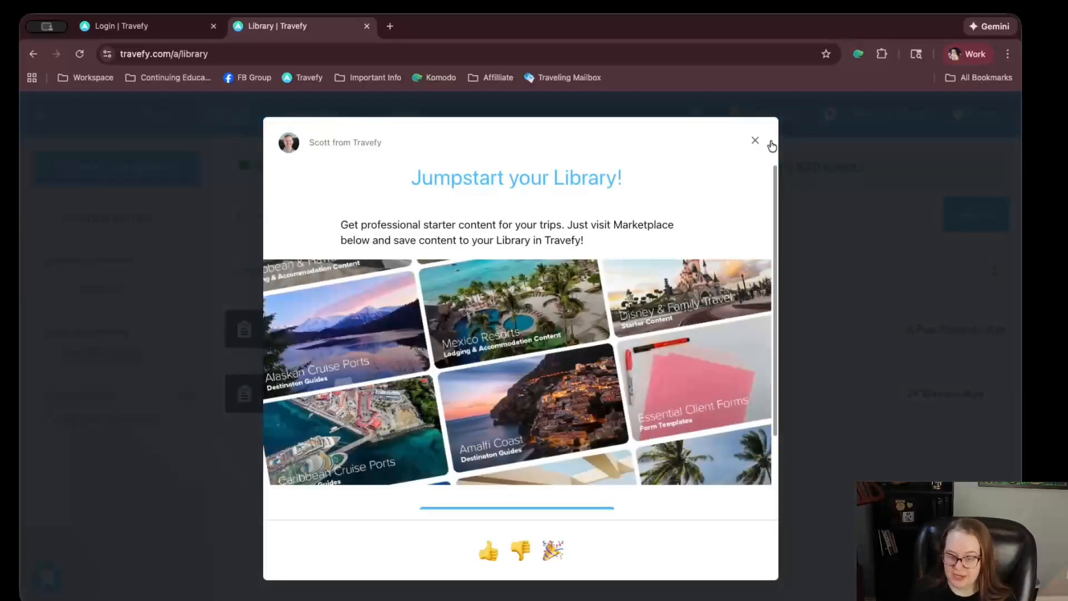
{"action": "left_click", "coordinate": [753, 141]}
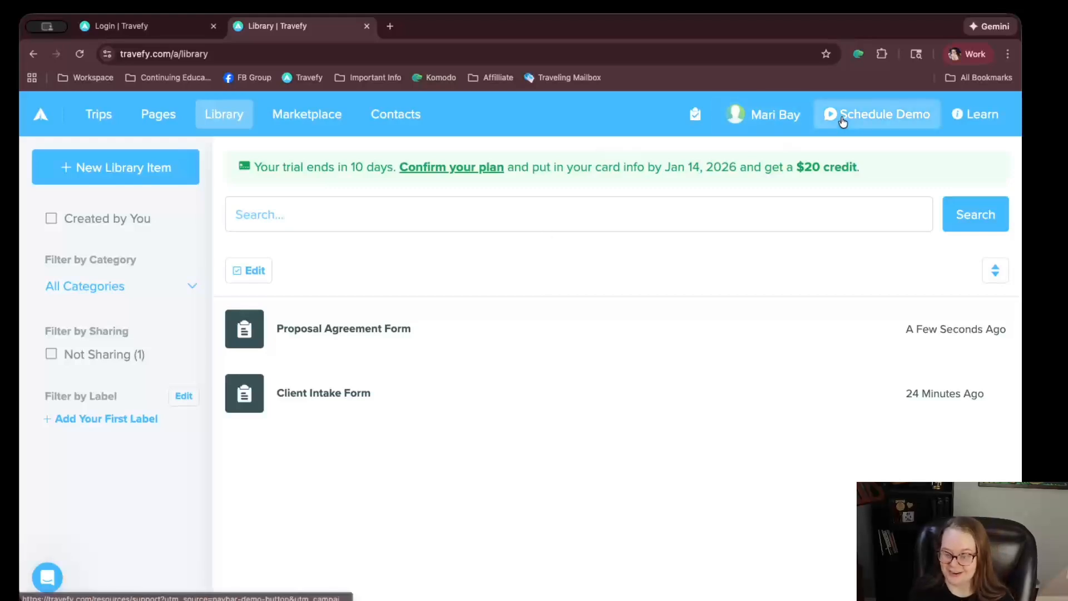
In account Settings, uncheck 'Automatically turn on send feedback request setting for all new trips'
{"action": "left_click", "coordinate": [771, 113]}
{"action": "left_click", "coordinate": [699, 255]}
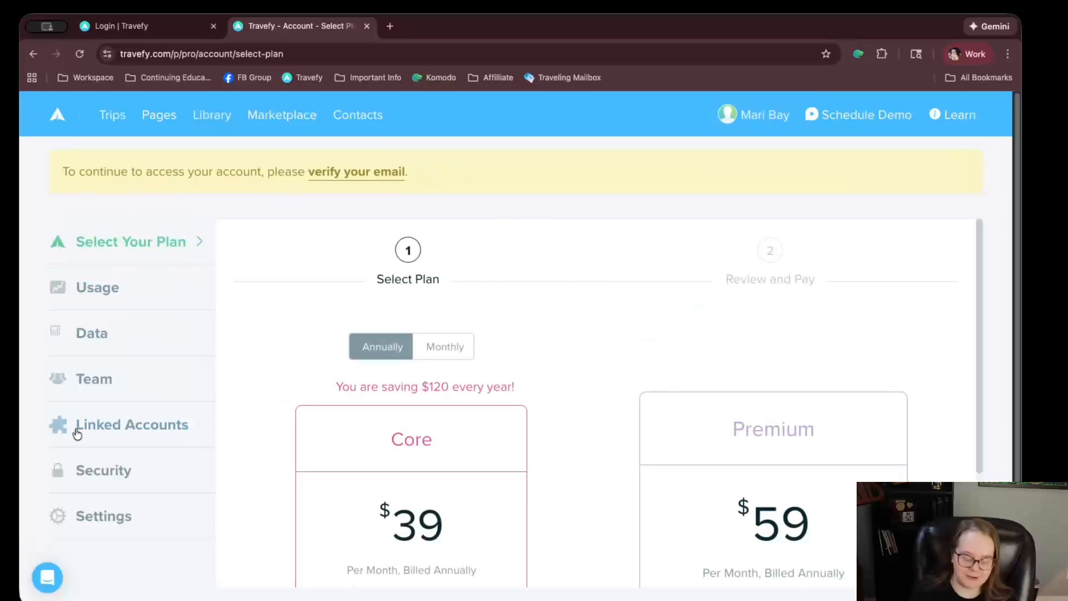
{"action": "left_click", "coordinate": [88, 521]}
{"action": "scroll", "coordinate": [311, 311], "scroll_direction": "down", "scroll_amount": 6}
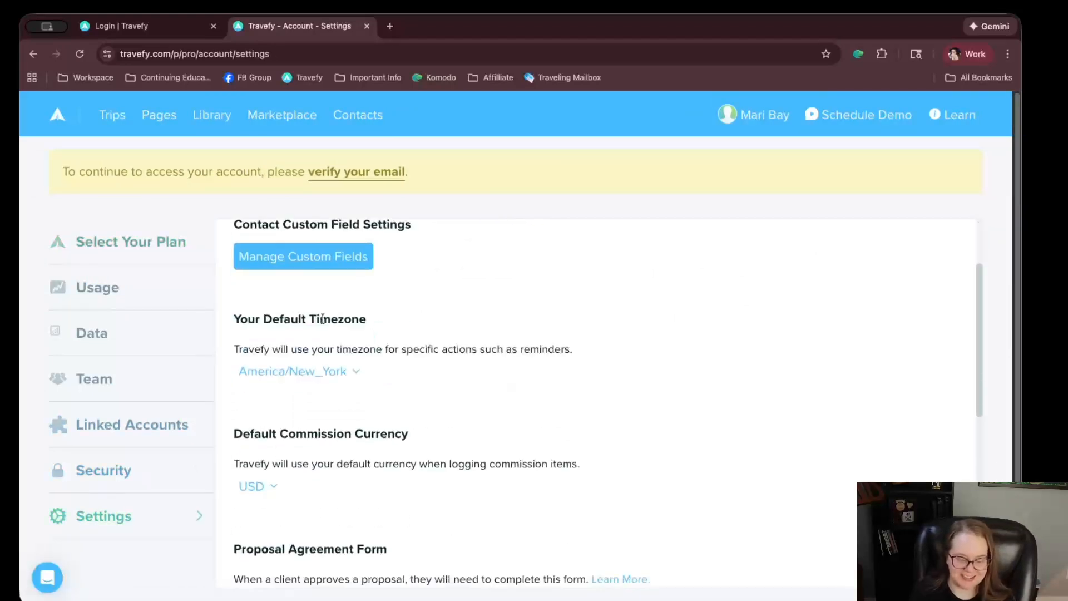
{"action": "scroll", "coordinate": [361, 333], "scroll_direction": "down", "scroll_amount": 3}
{"action": "scroll", "coordinate": [411, 334], "scroll_direction": "down", "scroll_amount": 1}
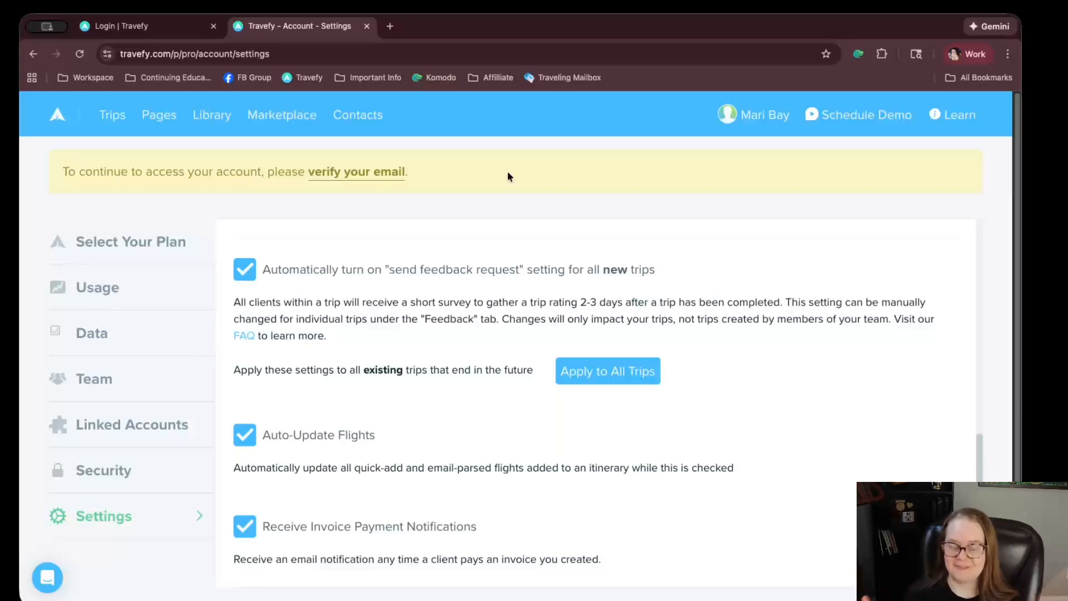
{"action": "left_click", "coordinate": [248, 263]}
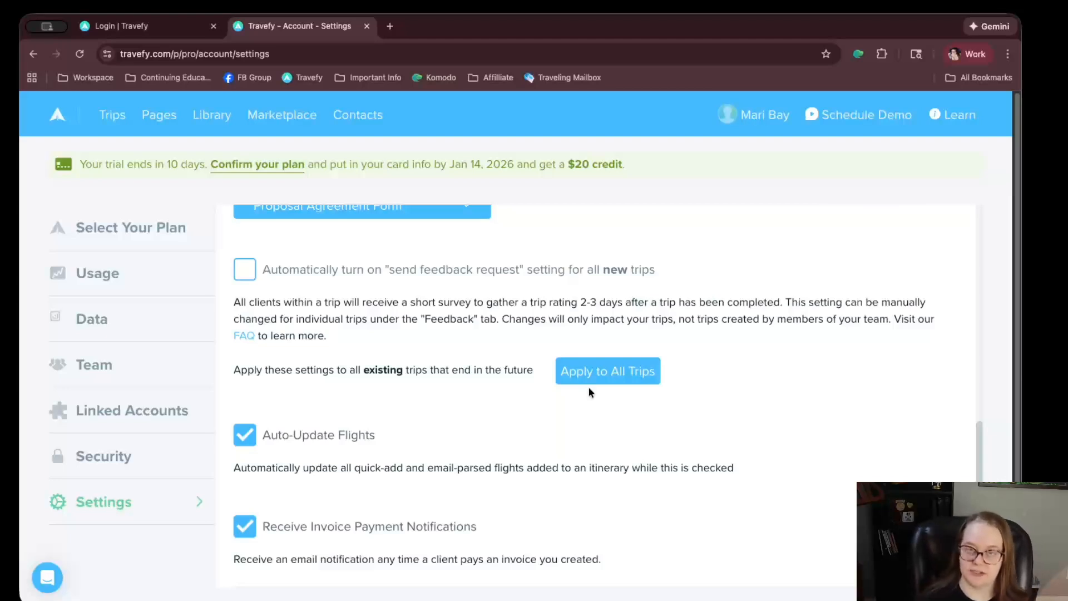
{"action": "scroll", "coordinate": [582, 392], "scroll_direction": "down", "scroll_amount": 1}
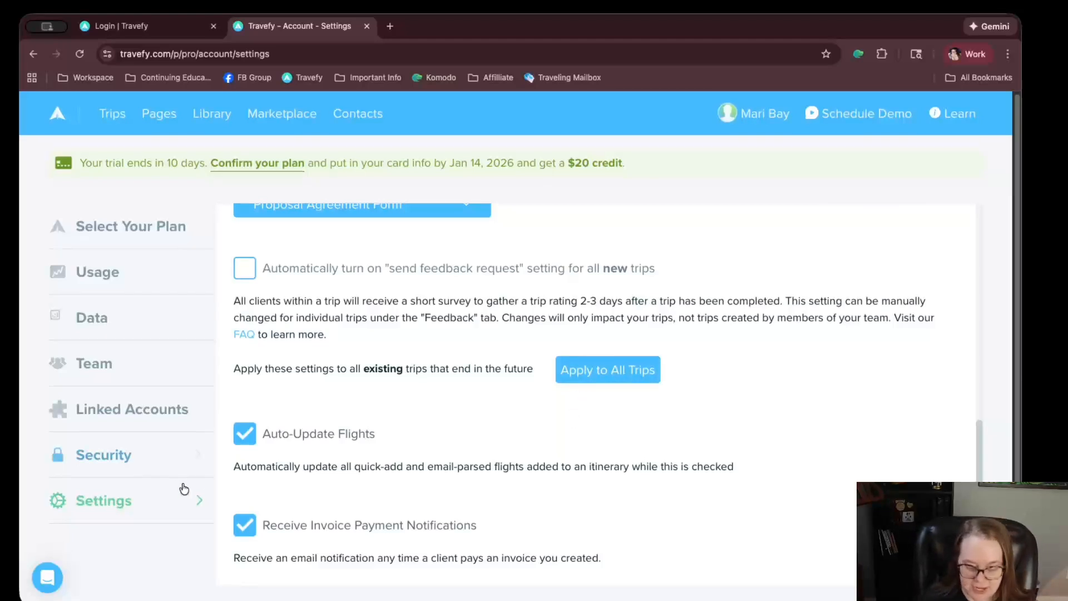
{"action": "mouse_move", "coordinate": [372, 434]}
{"action": "left_mouse_down"}
{"action": "mouse_move", "coordinate": [274, 434]}
{"action": "mouse_move", "coordinate": [381, 434]}
{"action": "left_mouse_up"}
{"action": "left_click", "coordinate": [389, 433]}
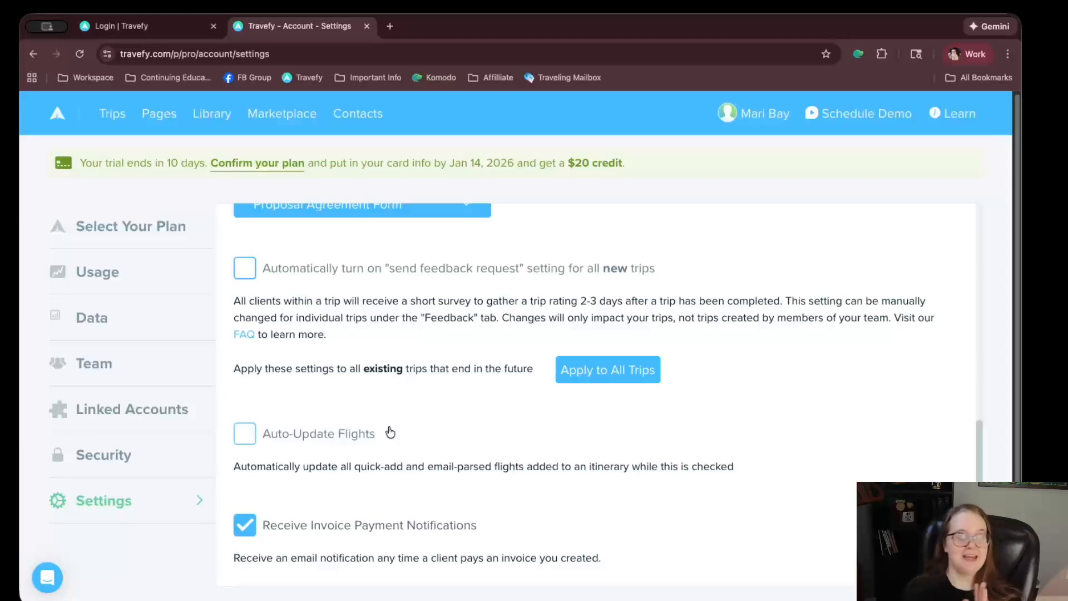
{"action": "left_click", "coordinate": [266, 444]}
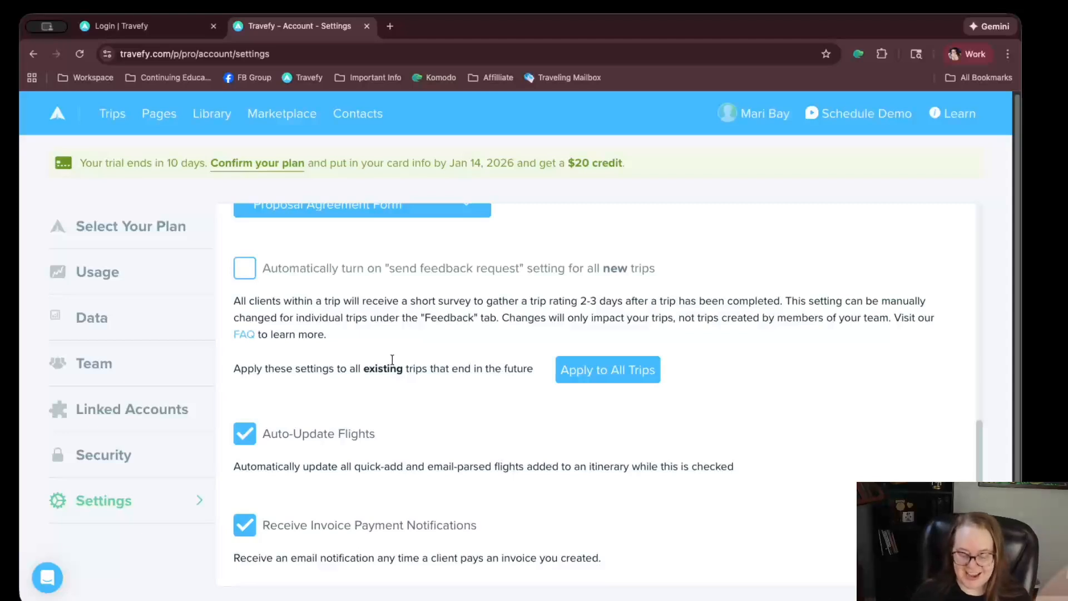
{"action": "scroll", "coordinate": [392, 364], "scroll_direction": "up", "scroll_amount": 1}
{"action": "scroll", "coordinate": [381, 497], "scroll_direction": "down", "scroll_amount": 1}
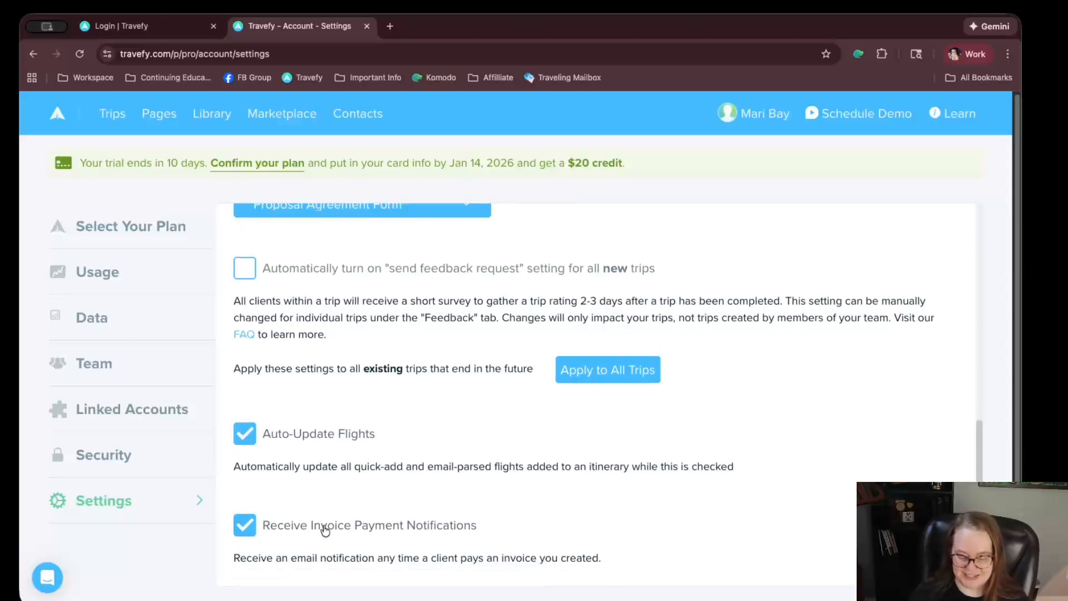
{"action": "left_click", "coordinate": [455, 532]}
{"action": "left_click", "coordinate": [469, 529]}
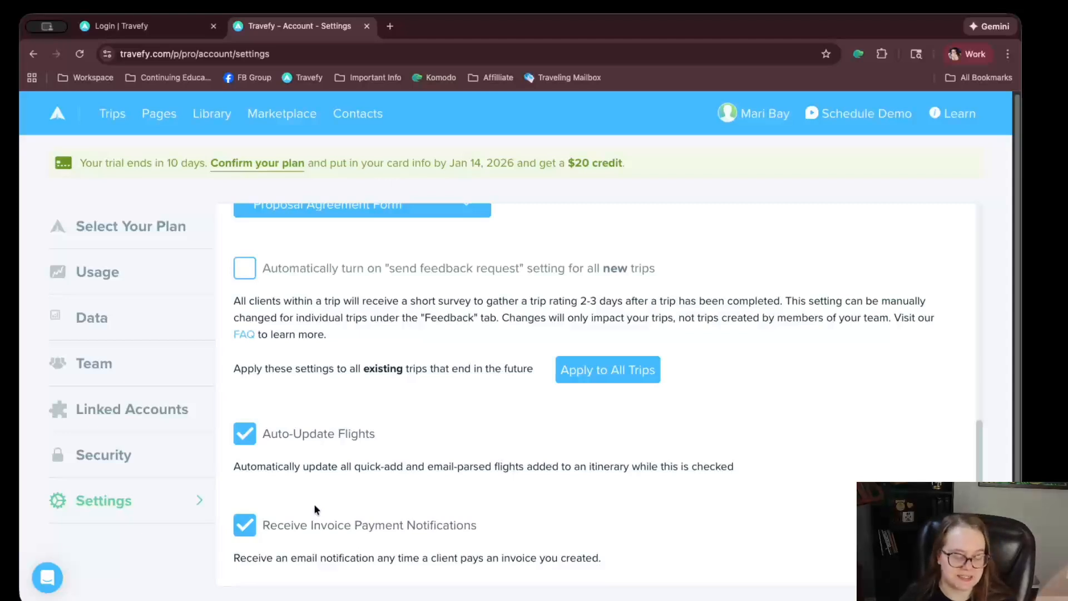
{"action": "left_click", "coordinate": [307, 523]}
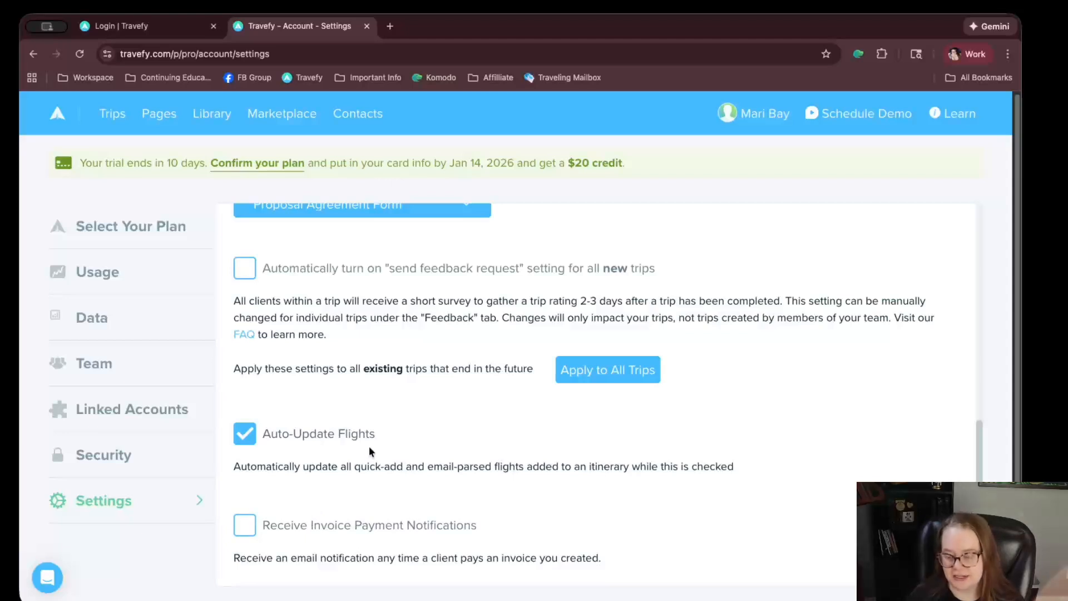
{"action": "left_click", "coordinate": [270, 521]}
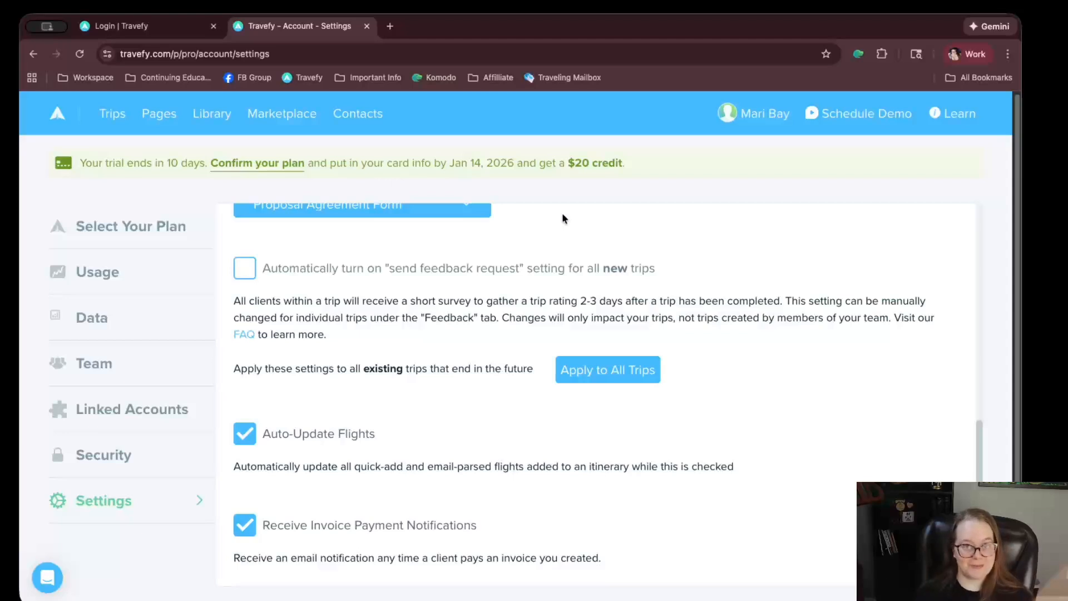
Go to the advisor Profile from the account menu and switch to its Marketing tab
{"action": "mouse_move", "coordinate": [753, 114]}
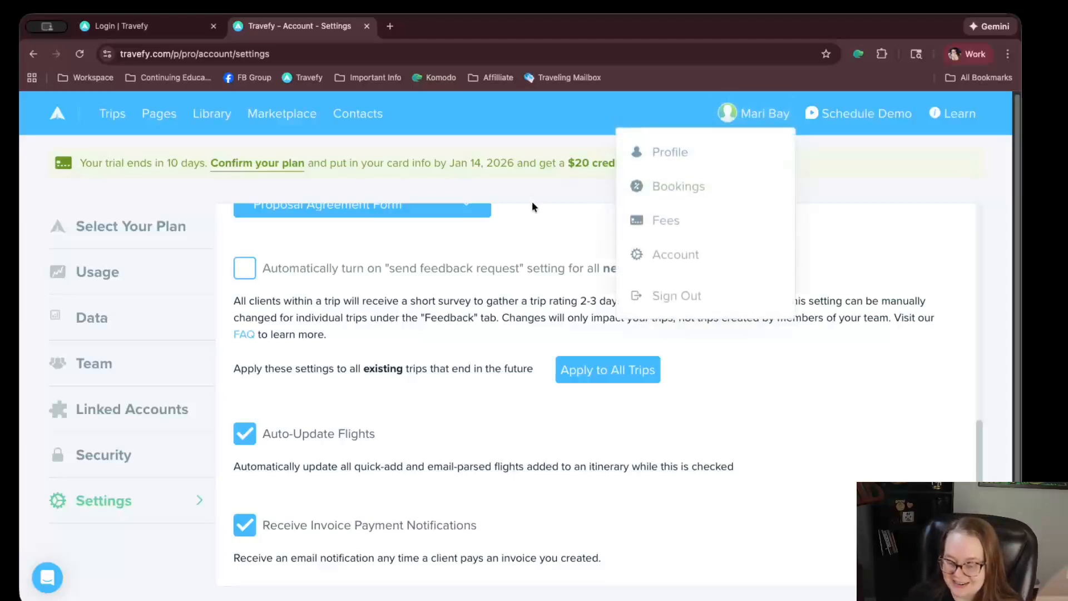
{"action": "left_click", "coordinate": [665, 155]}
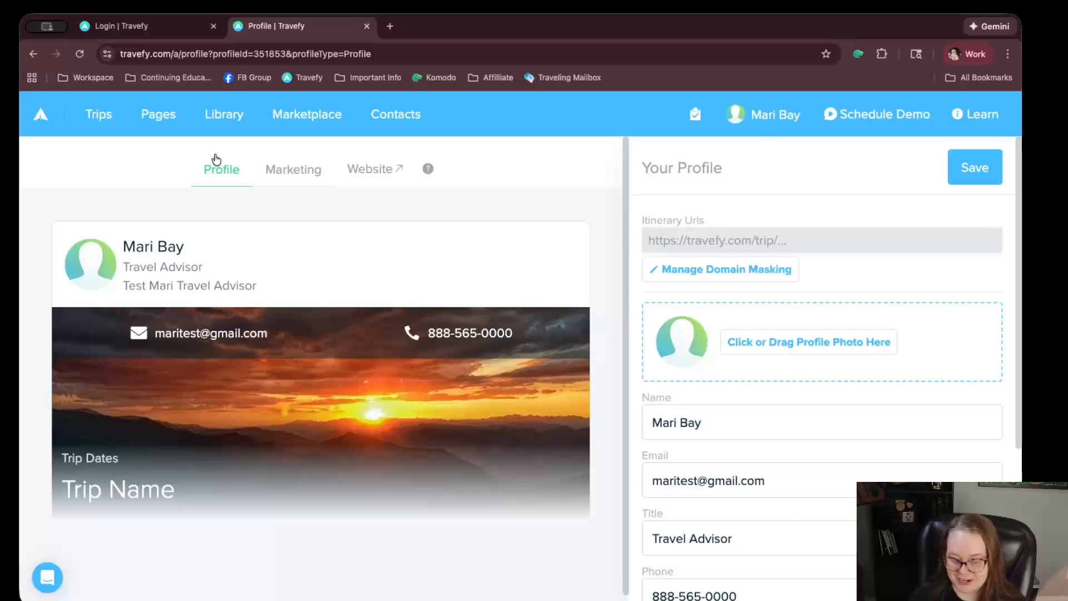
{"action": "left_click", "coordinate": [299, 177]}
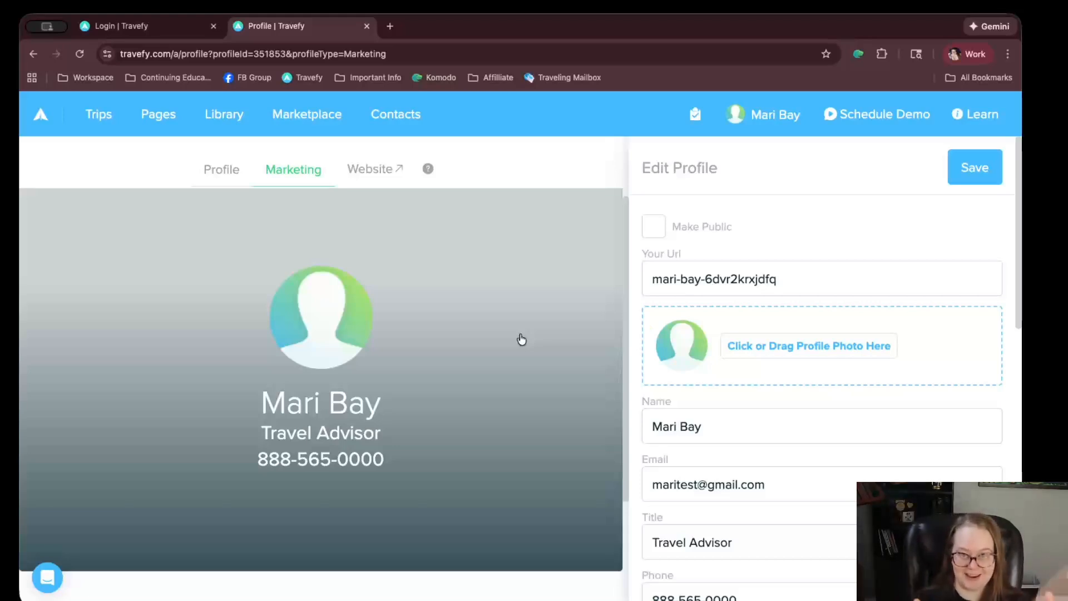
Write a description introducing the advisor as the BEST travel advisor for luxury Costa Rica travelers
{"action": "scroll", "coordinate": [513, 336], "scroll_direction": "down", "scroll_amount": 2}
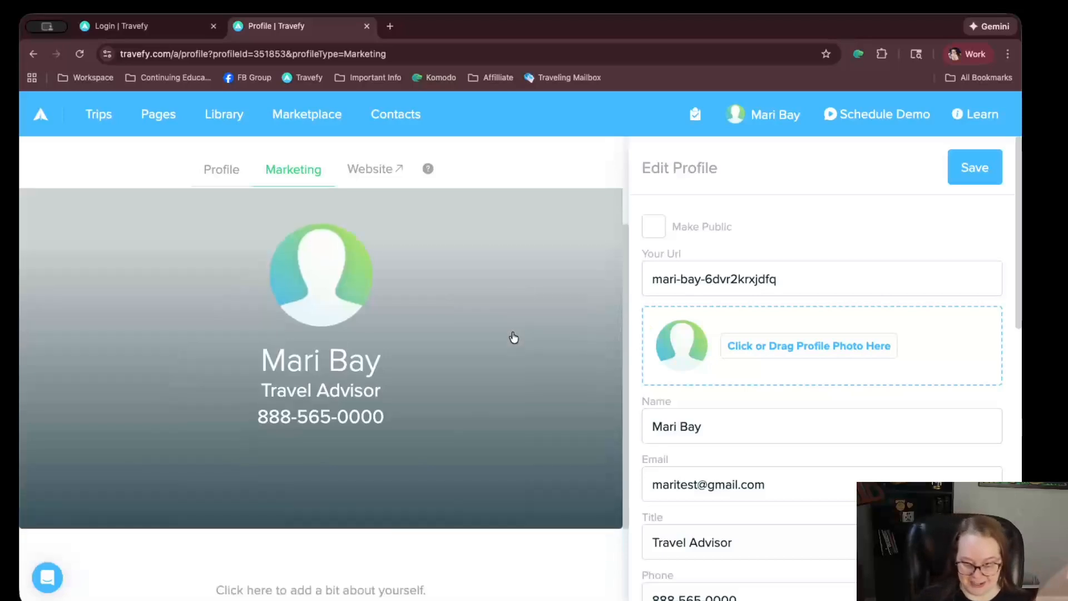
{"action": "scroll", "coordinate": [374, 443], "scroll_direction": "down", "scroll_amount": 5}
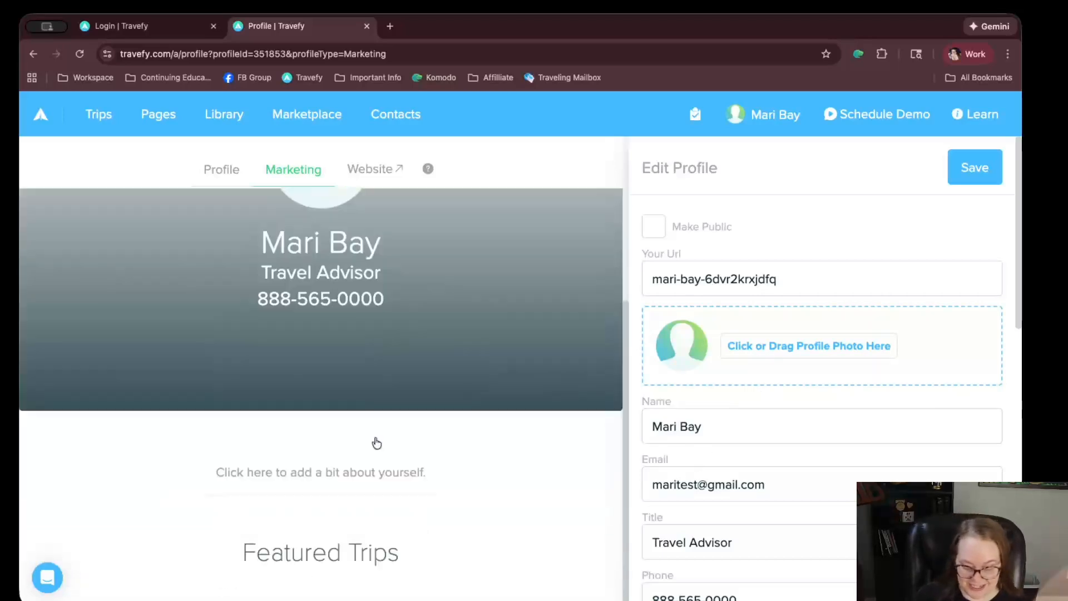
{"action": "scroll", "coordinate": [794, 433], "scroll_direction": "down", "scroll_amount": 2}
{"action": "scroll", "coordinate": [793, 433], "scroll_direction": "down", "scroll_amount": 10}
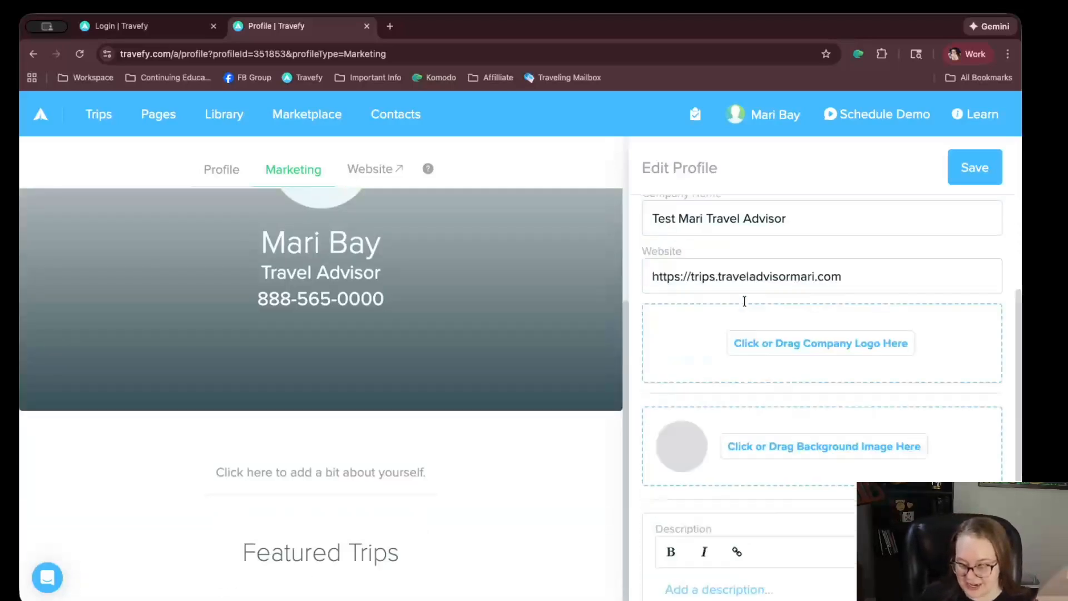
{"action": "left_click", "coordinate": [750, 359]}
{"action": "type", "text": "H"}
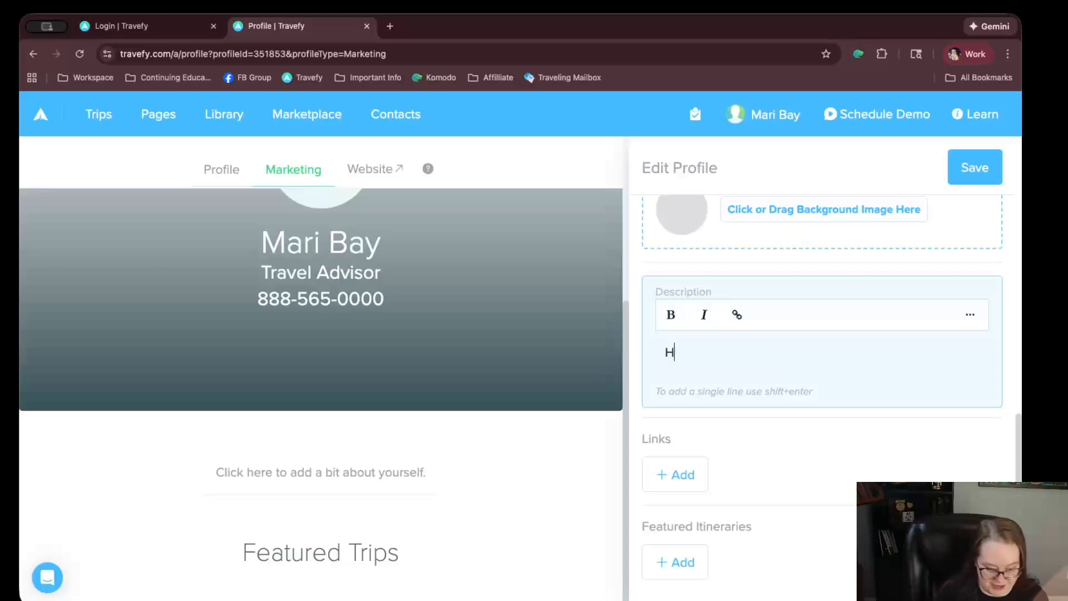
{"action": "type", "text": "i, I am Travel "}
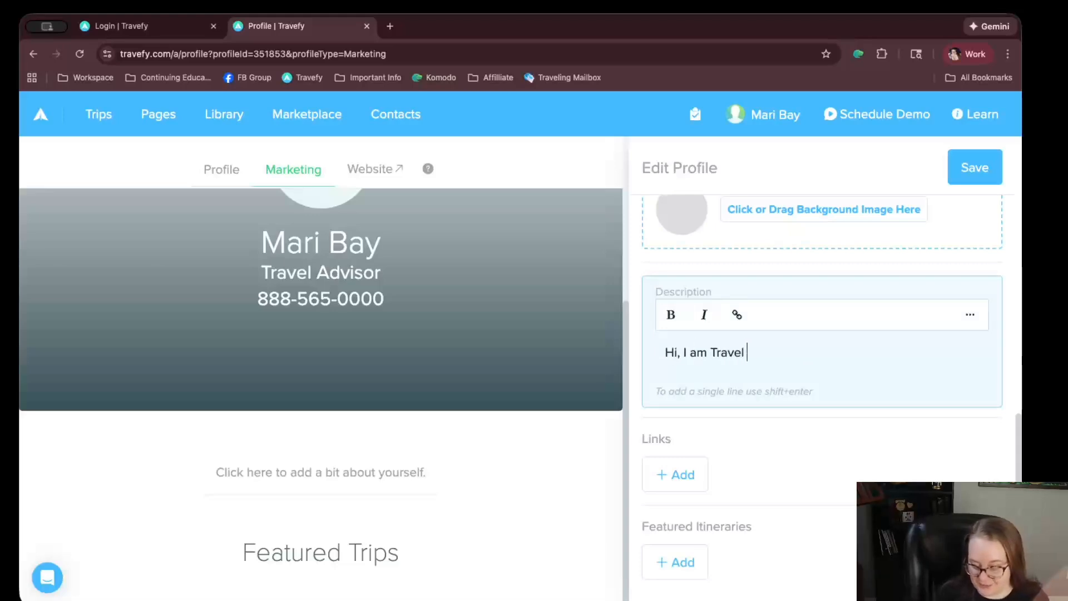
{"action": "type", "text": "Advisor Mair. I"}
{"action": "key", "text": "BackSpace"}
{"action": "key", "text": "BackSpace"}
{"action": "key", "text": "BackSpace"}
{"action": "key", "text": "BackSpace"}
{"action": "key", "text": "BackSpace"}
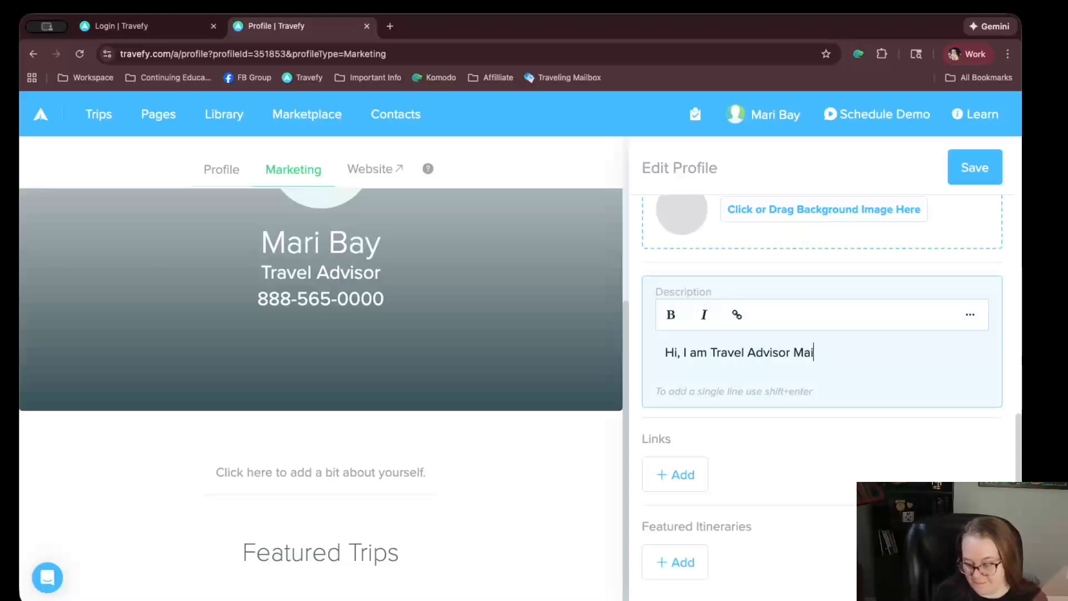
{"action": "type", "text": "ri. I am the BE"}
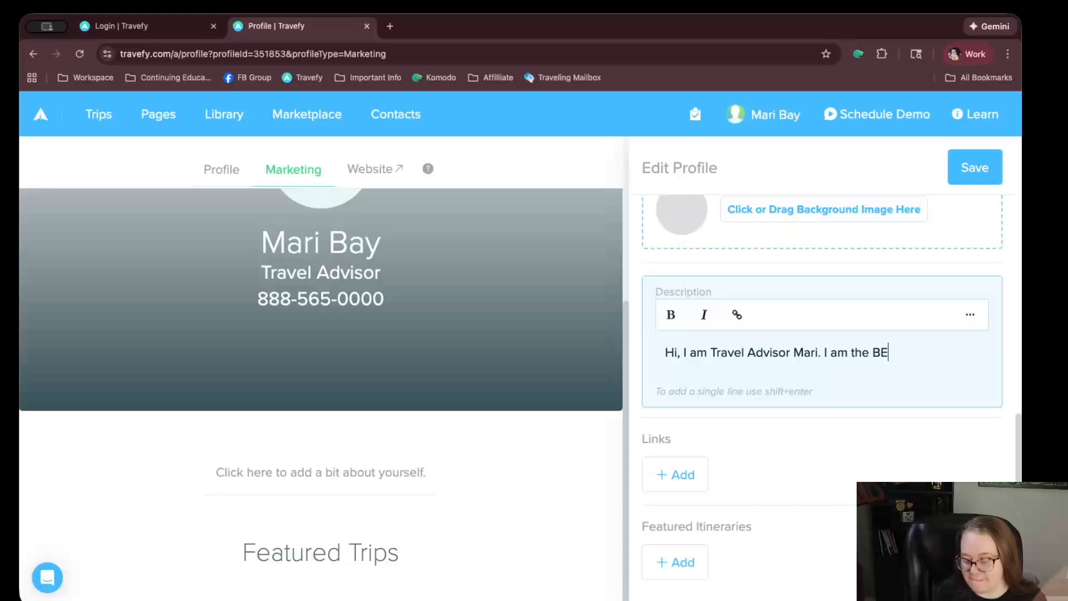
{"action": "type", "text": "ST travel advisor for trave"}
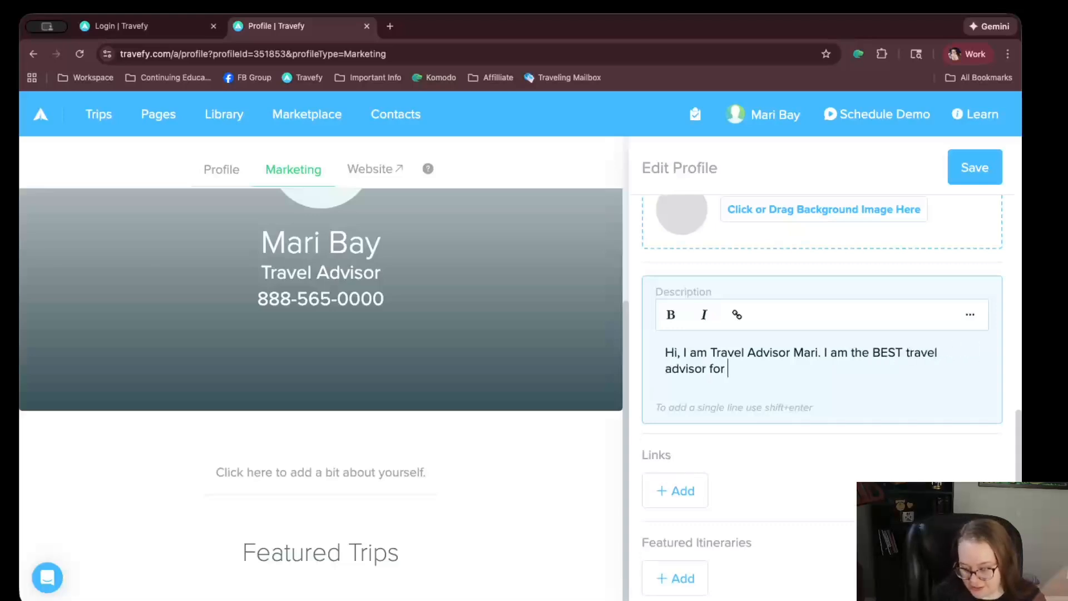
{"action": "type", "text": "see"}
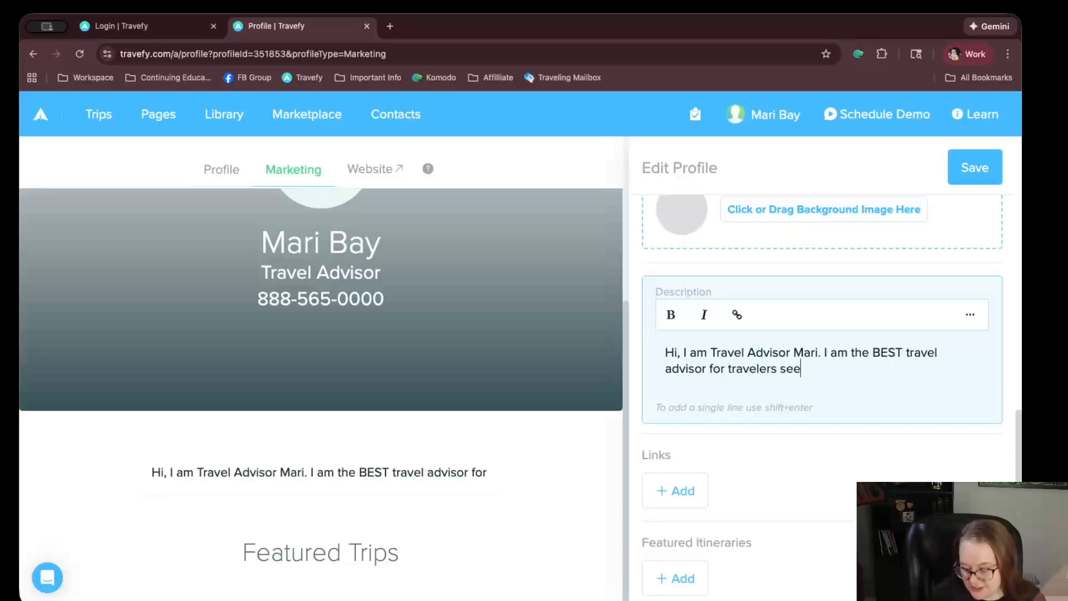
{"action": "type", "text": "ks a c"}
{"action": "key", "text": "BackSpace"}
{"action": "key", "text": "BackSpace"}
{"action": "key", "text": "BackSpace"}
{"action": "key", "text": "BackSpace"}
{"action": "key", "text": "BackSpace"}
{"action": "type", "text": "ing a luxury Csota"}
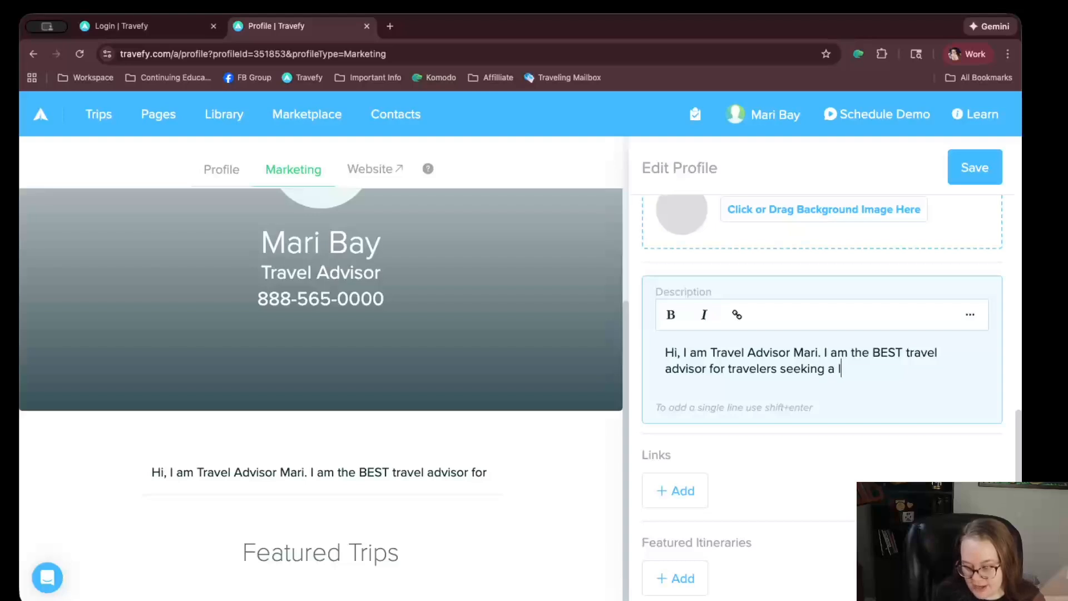
{"action": "key", "text": "BackSpace"}
{"action": "key", "text": "BackSpace"}
{"action": "key", "text": "BackSpace"}
{"action": "key", "text": "BackSpace"}
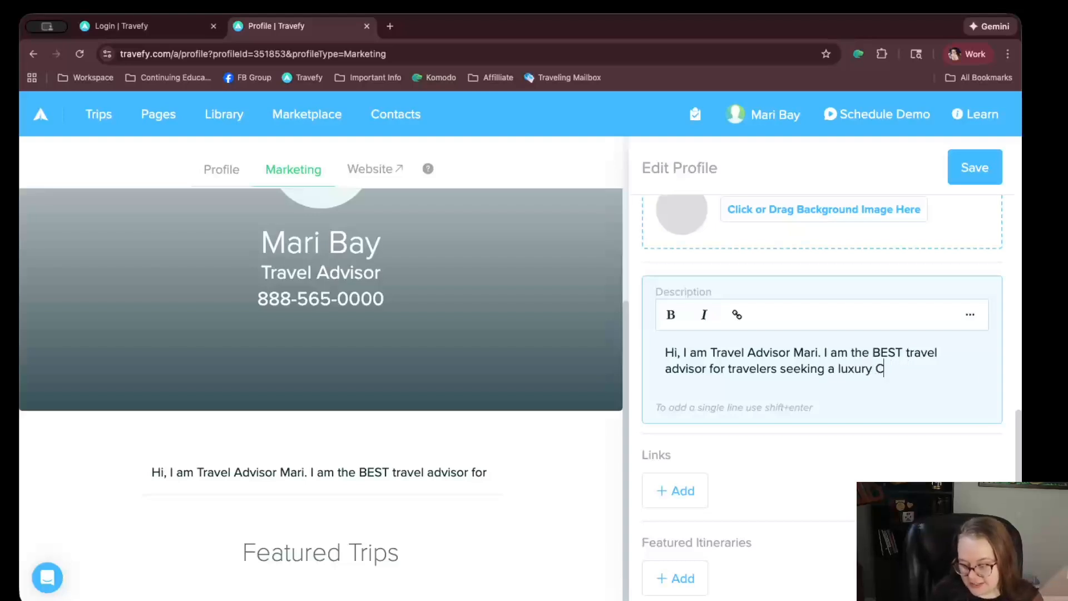
{"action": "type", "text": "osta Rica experiei"}
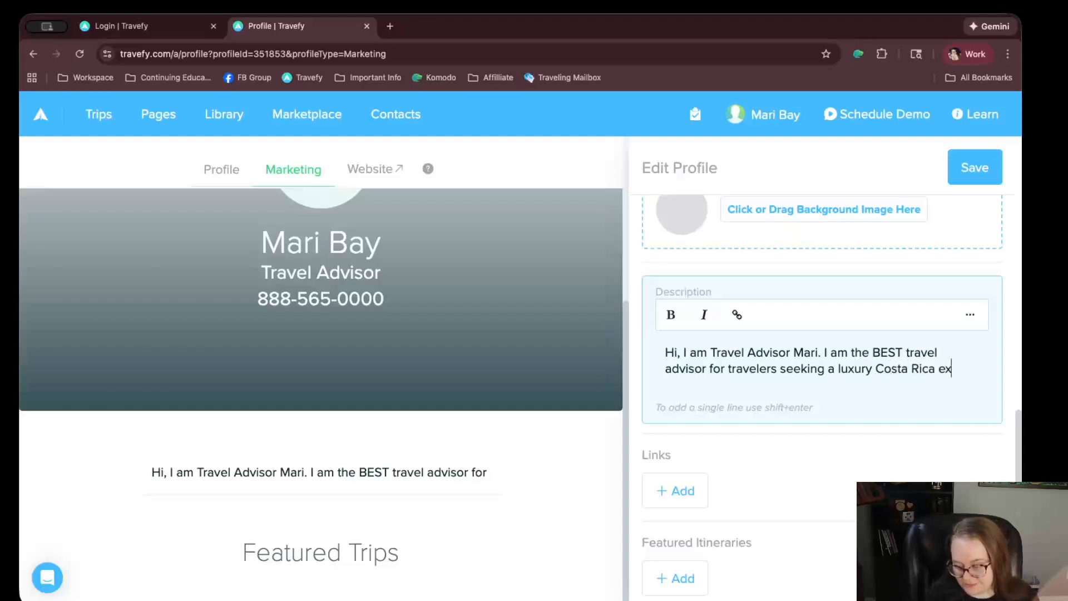
{"action": "key", "text": "BackSpace"}
{"action": "key", "text": "BackSpace"}
Finish the description with 'experience.' and add a Facebook link to the profile
{"action": "type", "text": "ence."}
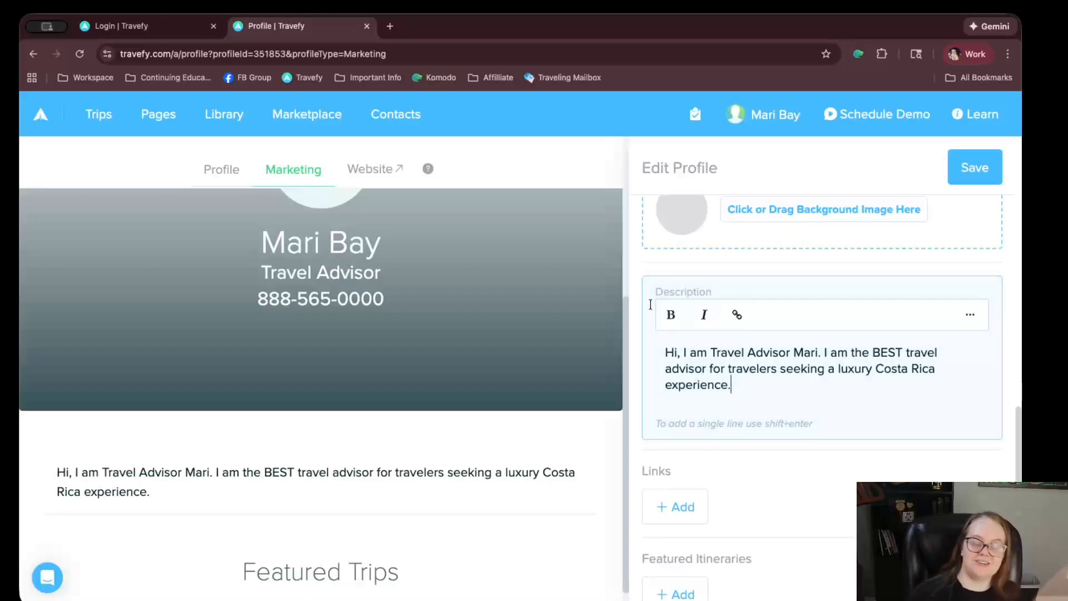
{"action": "scroll", "coordinate": [668, 389], "scroll_direction": "down", "scroll_amount": 1}
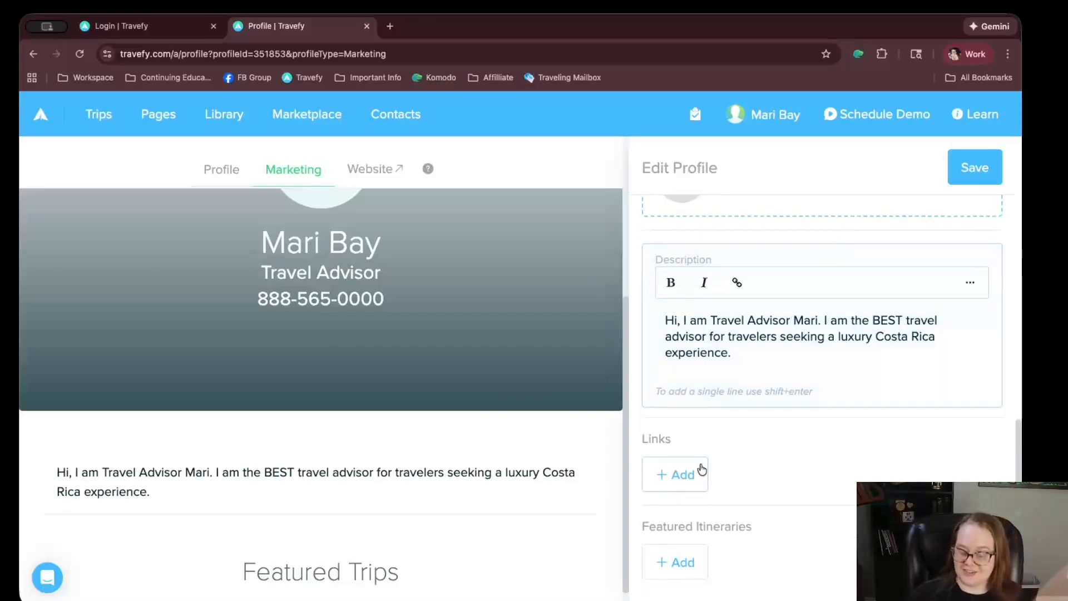
{"action": "left_click", "coordinate": [676, 473]}
{"action": "left_click", "coordinate": [670, 243]}
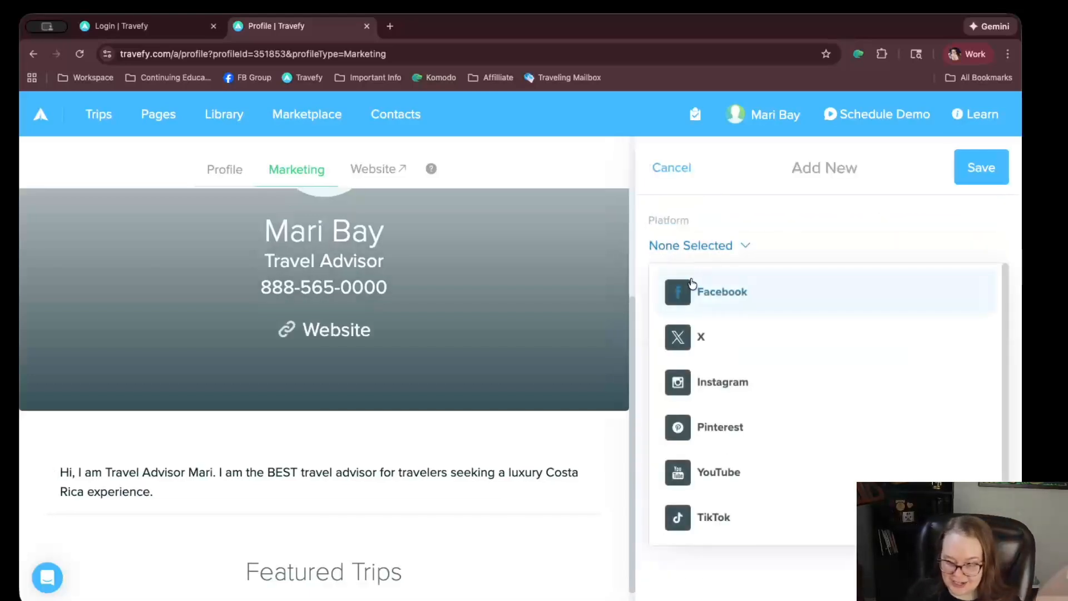
{"action": "left_click", "coordinate": [706, 292]}
{"action": "left_click", "coordinate": [984, 158]}
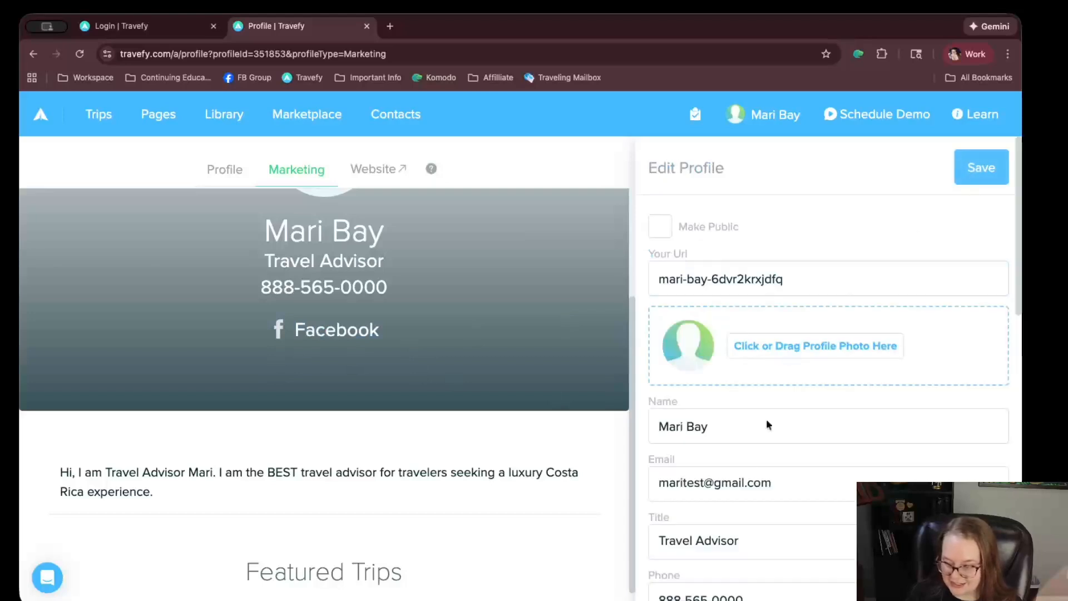
Add an Instagram link to the profile's Links alongside Facebook
{"action": "scroll", "coordinate": [766, 423], "scroll_direction": "down", "scroll_amount": 8}
{"action": "scroll", "coordinate": [729, 534], "scroll_direction": "down", "scroll_amount": 5}
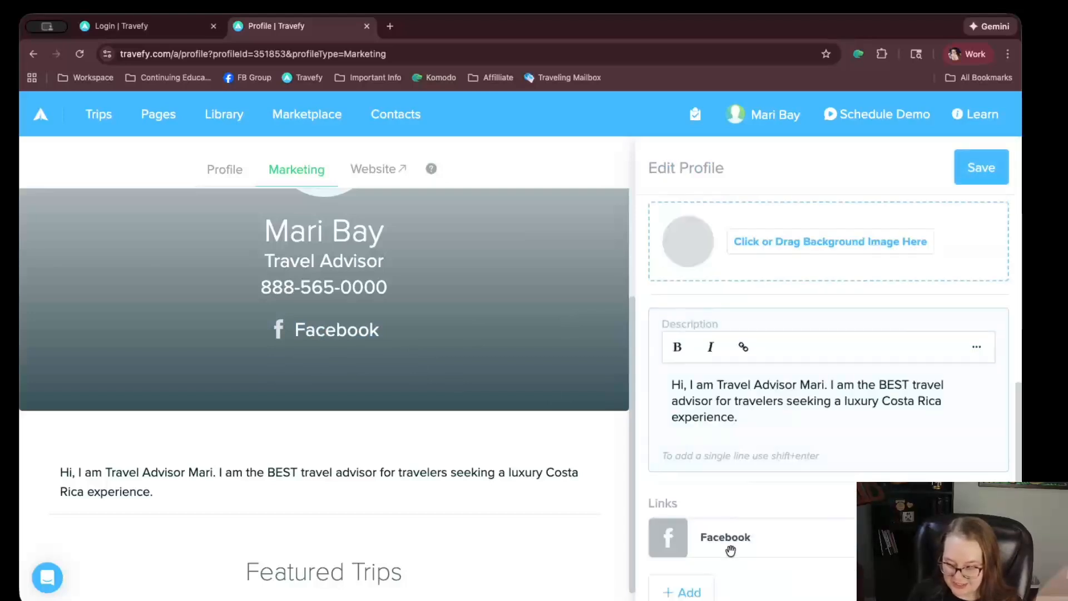
{"action": "left_click", "coordinate": [681, 479]}
{"action": "left_click", "coordinate": [715, 258]}
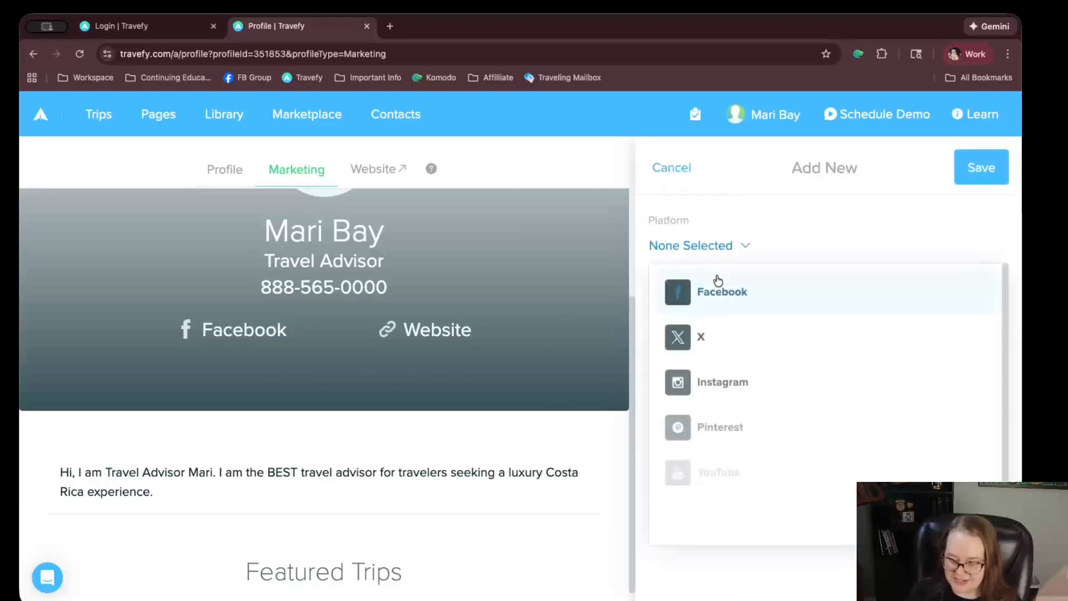
{"action": "left_click", "coordinate": [720, 381]}
{"action": "left_click", "coordinate": [961, 176]}
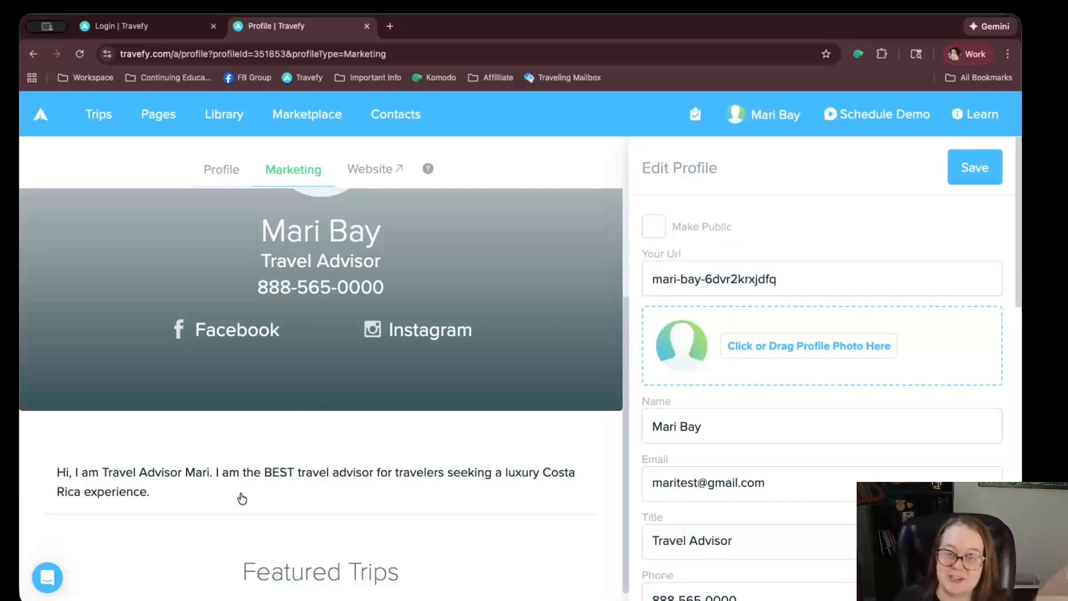
{"action": "scroll", "coordinate": [448, 444], "scroll_direction": "down", "scroll_amount": 1}
{"action": "scroll", "coordinate": [772, 457], "scroll_direction": "down", "scroll_amount": 1}
{"action": "scroll", "coordinate": [556, 412], "scroll_direction": "up", "scroll_amount": 5}
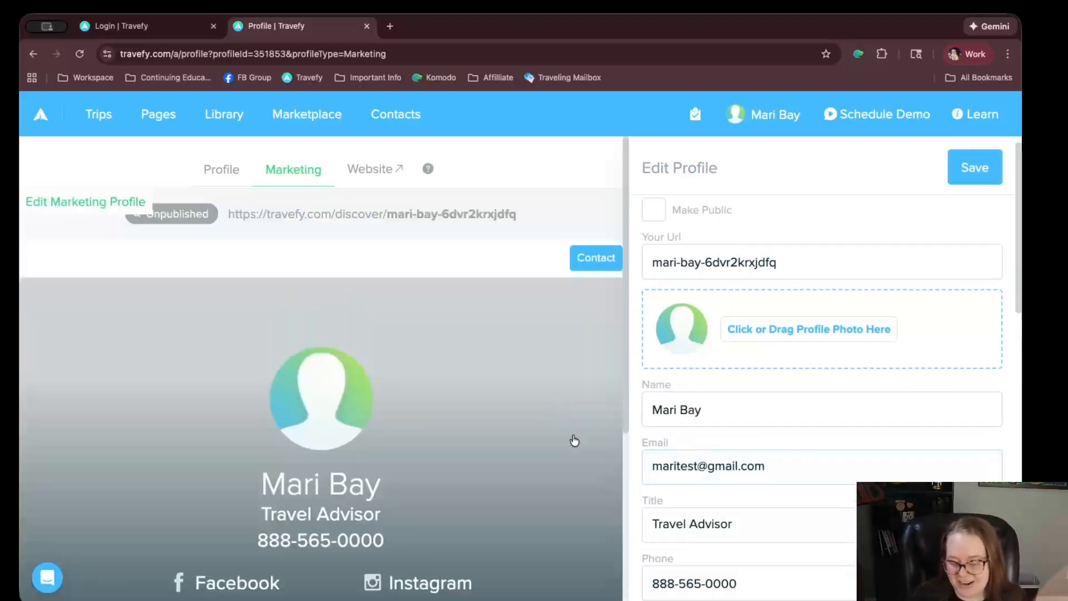
{"action": "scroll", "coordinate": [808, 466], "scroll_direction": "down", "scroll_amount": 3}
{"action": "scroll", "coordinate": [809, 466], "scroll_direction": "down", "scroll_amount": 5}
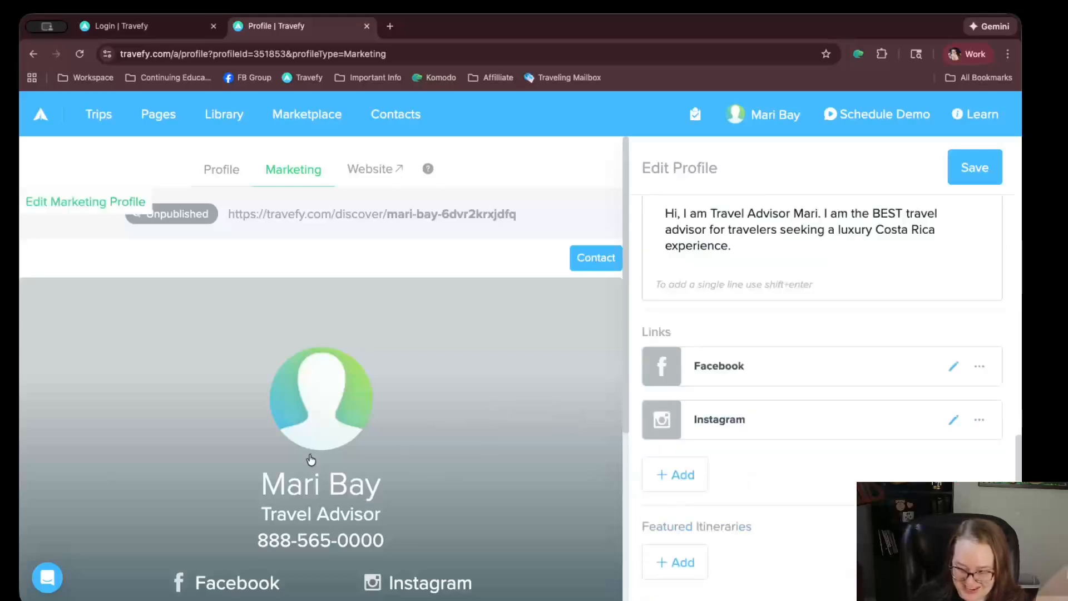
{"action": "scroll", "coordinate": [548, 524], "scroll_direction": "down", "scroll_amount": 4}
{"action": "left_click", "coordinate": [674, 563]}
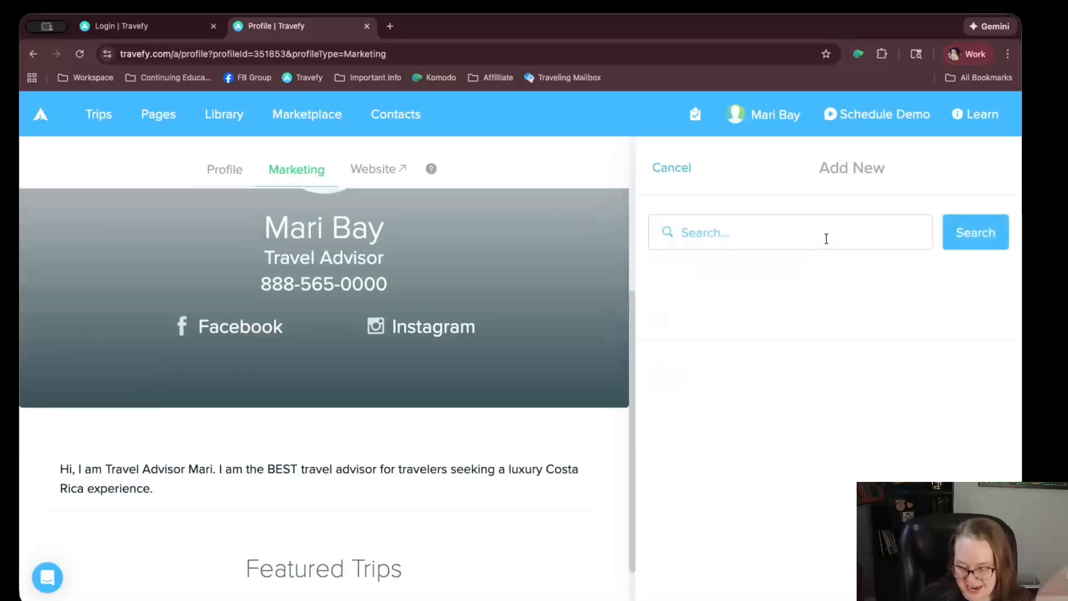
{"action": "left_click", "coordinate": [681, 236]}
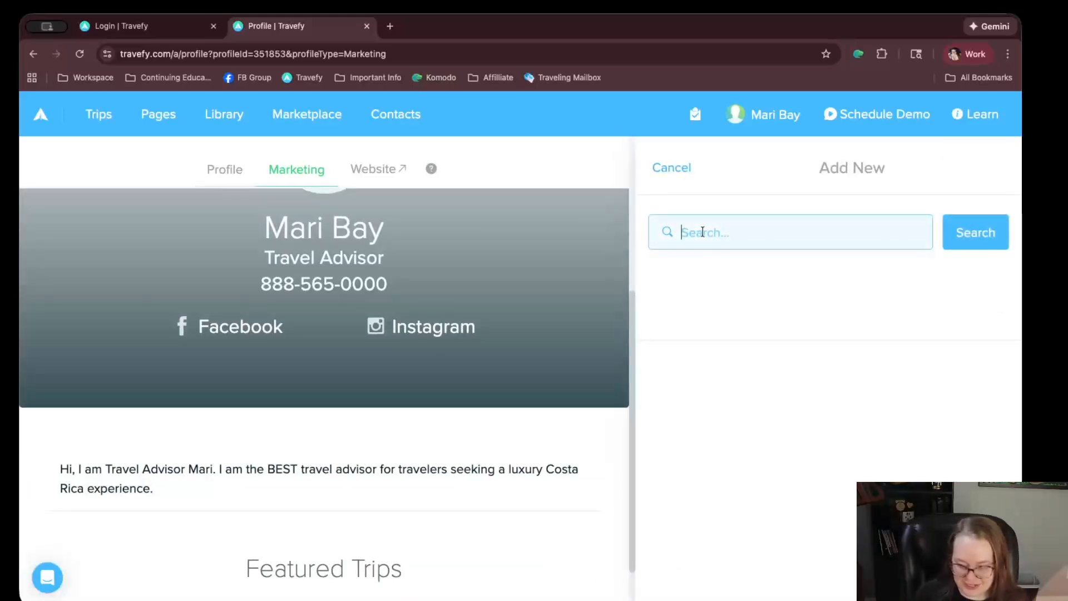
{"action": "type", "text": "demo"}
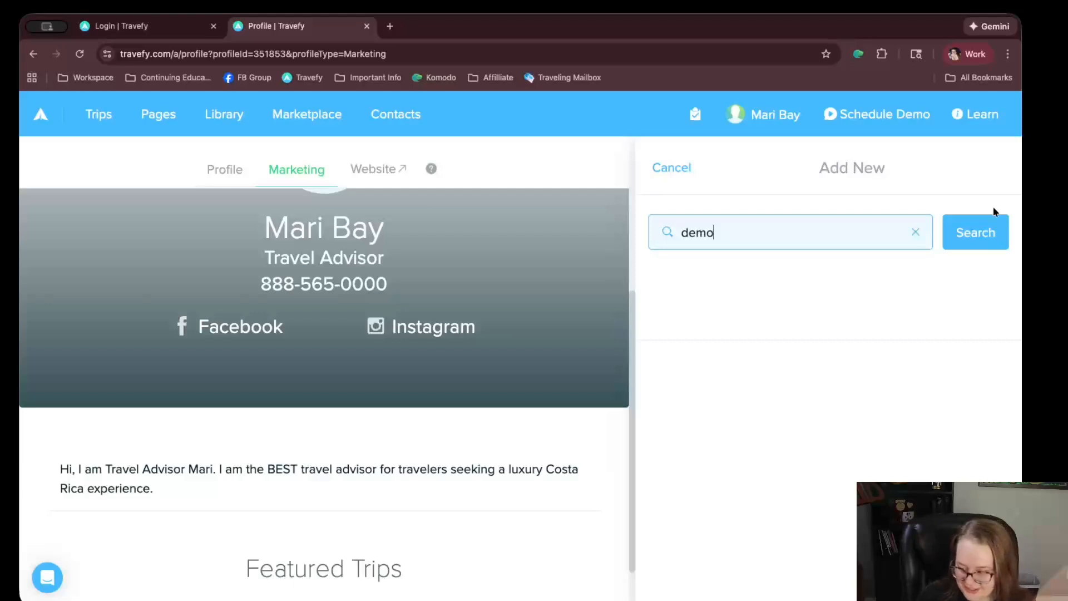
{"action": "left_click", "coordinate": [984, 244]}
{"action": "left_click", "coordinate": [733, 234]}
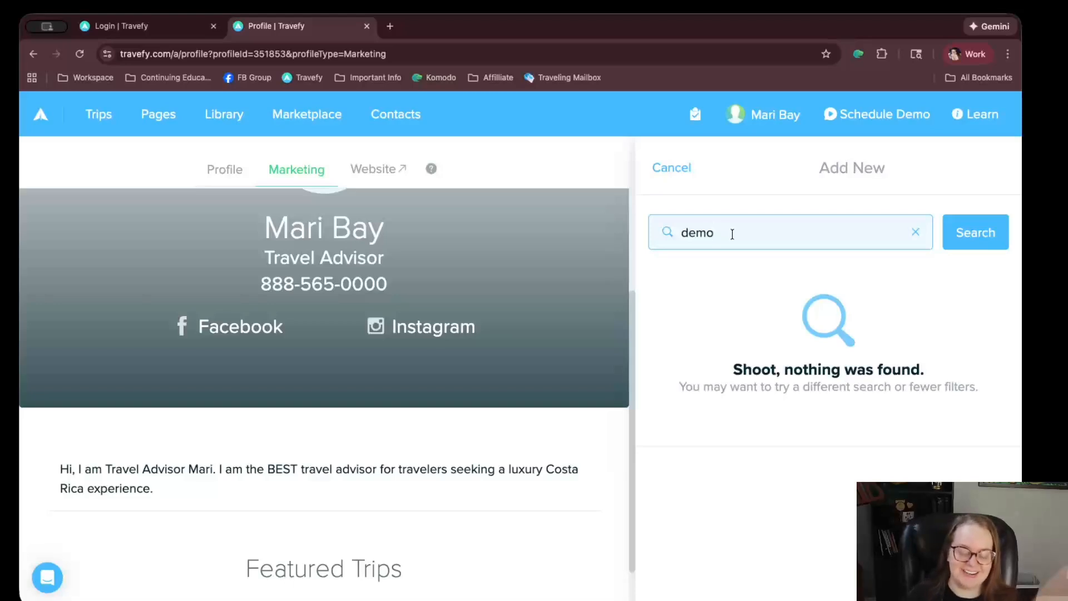
{"action": "double_click", "coordinate": [789, 232]}
{"action": "key", "text": "Left"}
{"action": "double_click", "coordinate": [773, 237]}
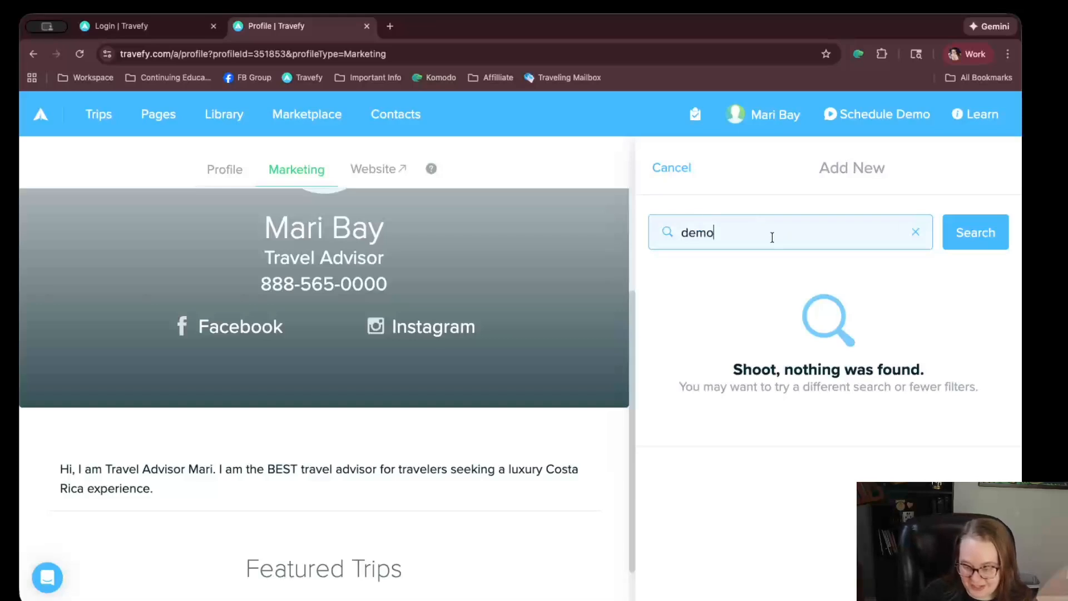
{"action": "key", "text": "BackSpace"}
{"action": "left_click", "coordinate": [675, 169]}
{"action": "scroll", "coordinate": [356, 390], "scroll_direction": "down", "scroll_amount": 1}
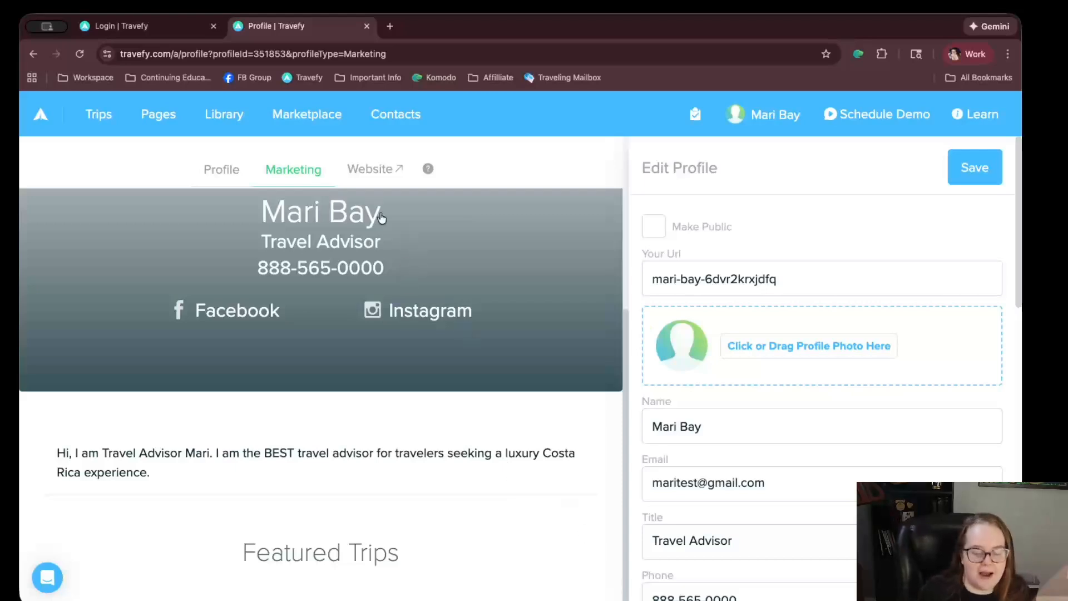
Select the Marketing profile's public discover web address, then open the account menu under your name
{"action": "scroll", "coordinate": [382, 217], "scroll_direction": "up", "scroll_amount": 5}
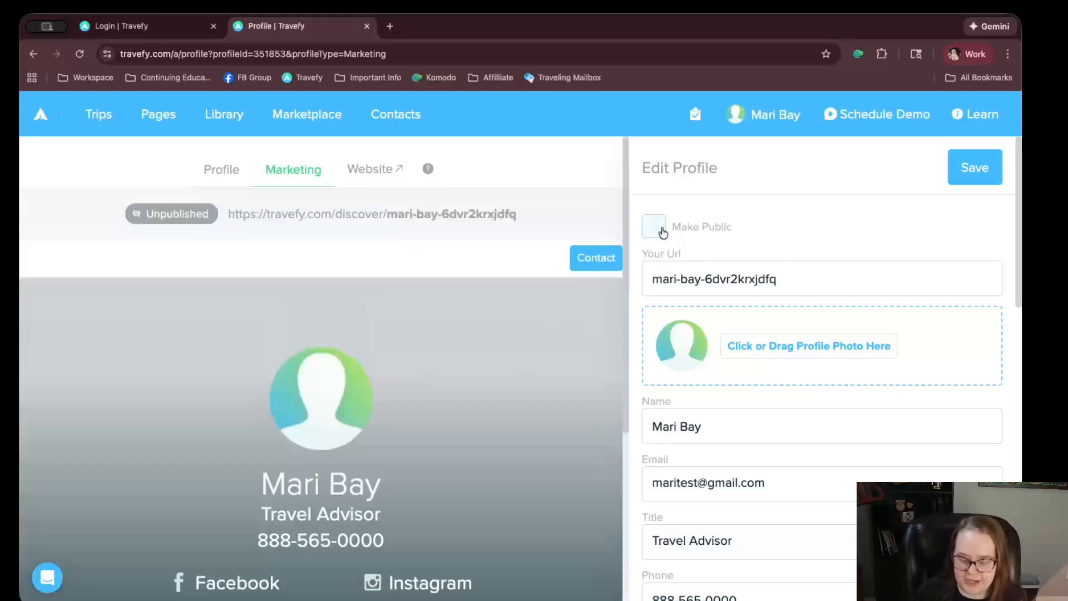
{"action": "left_click_drag", "start_coordinate": [528, 214], "coordinate": [239, 222]}
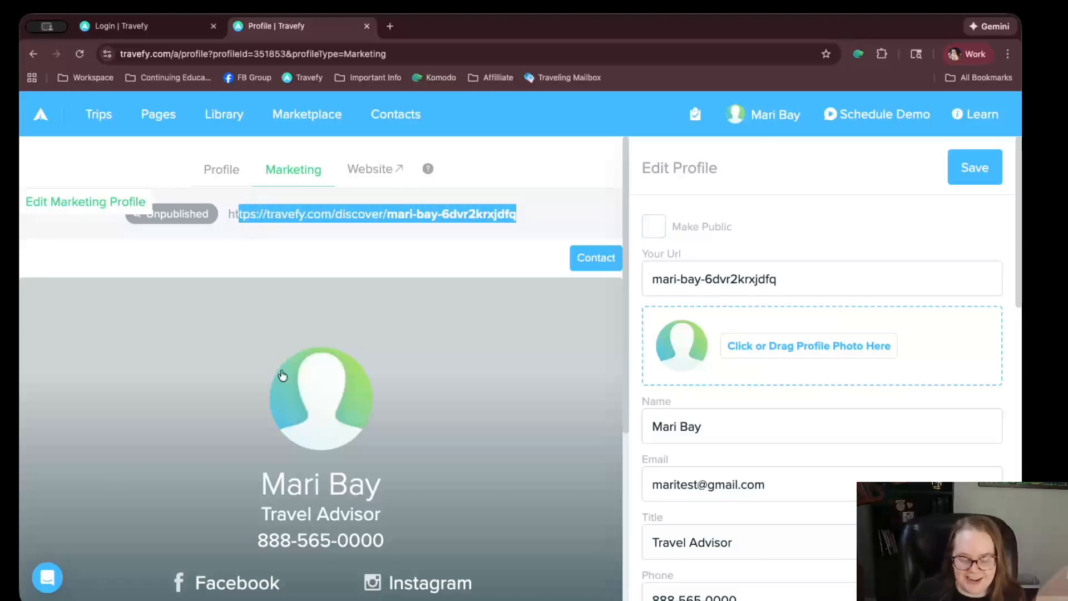
{"action": "scroll", "coordinate": [313, 393], "scroll_direction": "down", "scroll_amount": 4}
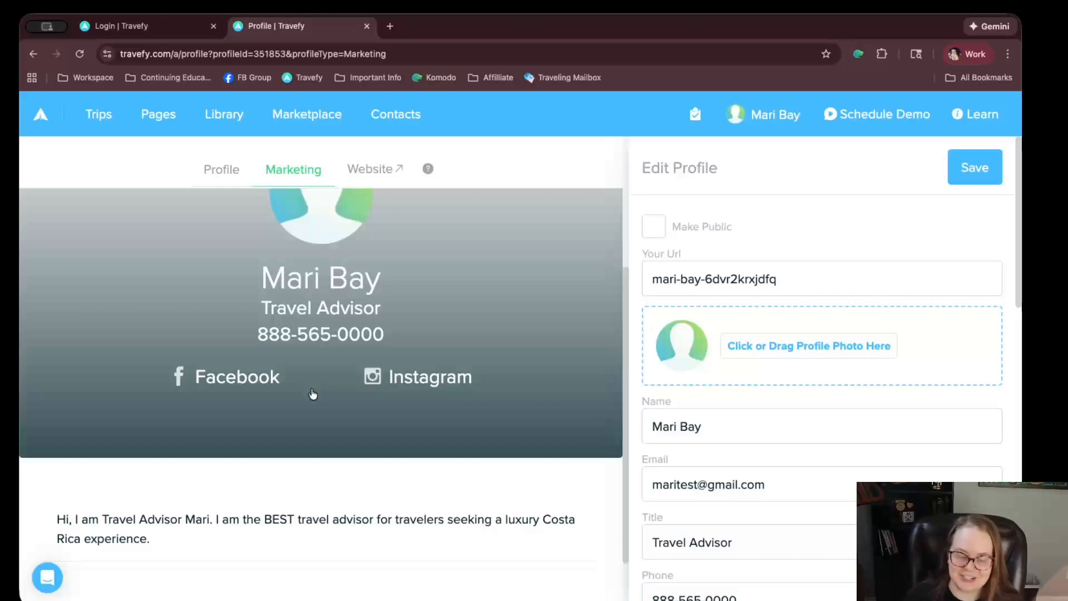
{"action": "left_click", "coordinate": [784, 118]}
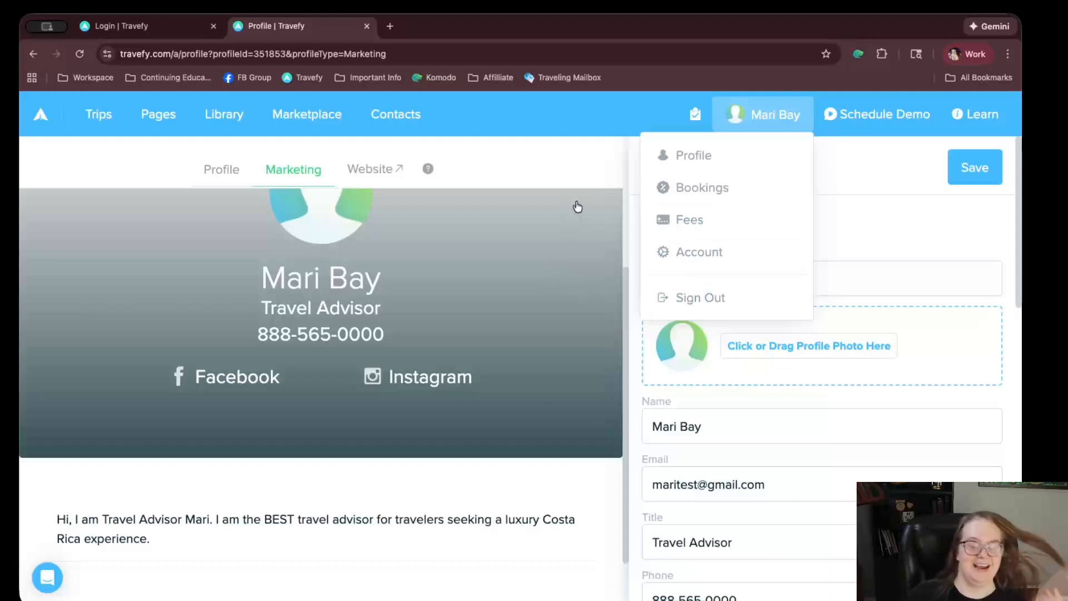
Go to Bookings, look over the New Booking form, and close it without saving
{"action": "left_click", "coordinate": [709, 186]}
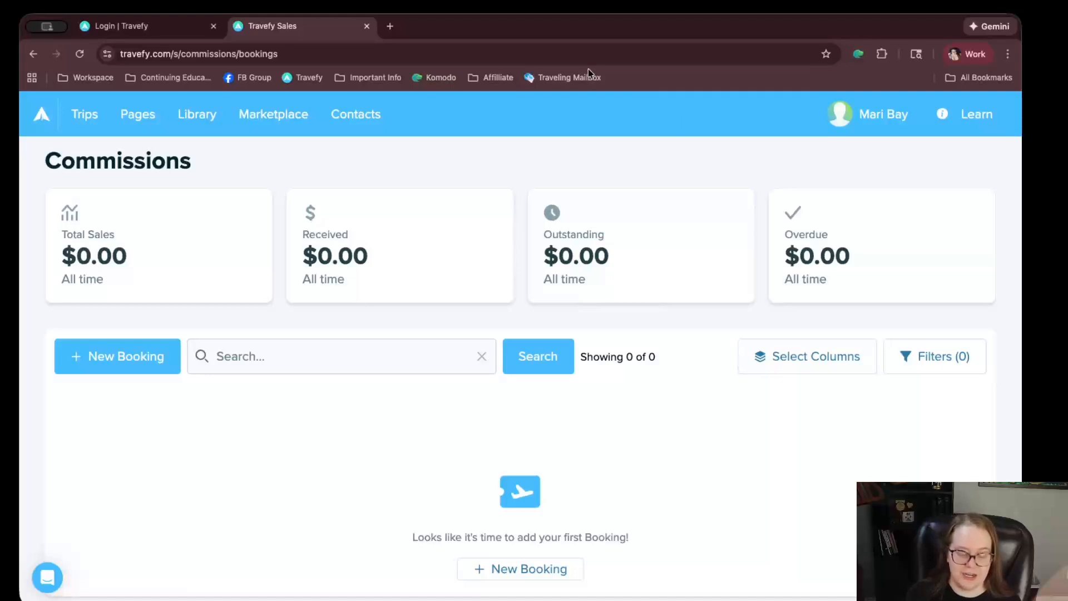
{"action": "left_click", "coordinate": [85, 352]}
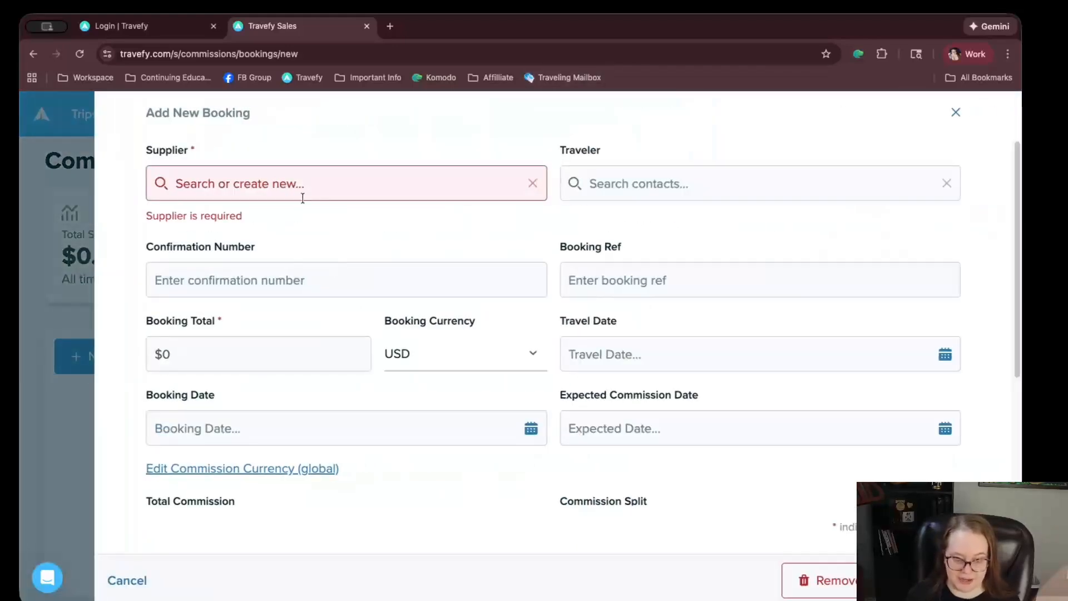
{"action": "scroll", "coordinate": [400, 265], "scroll_direction": "down", "scroll_amount": 5}
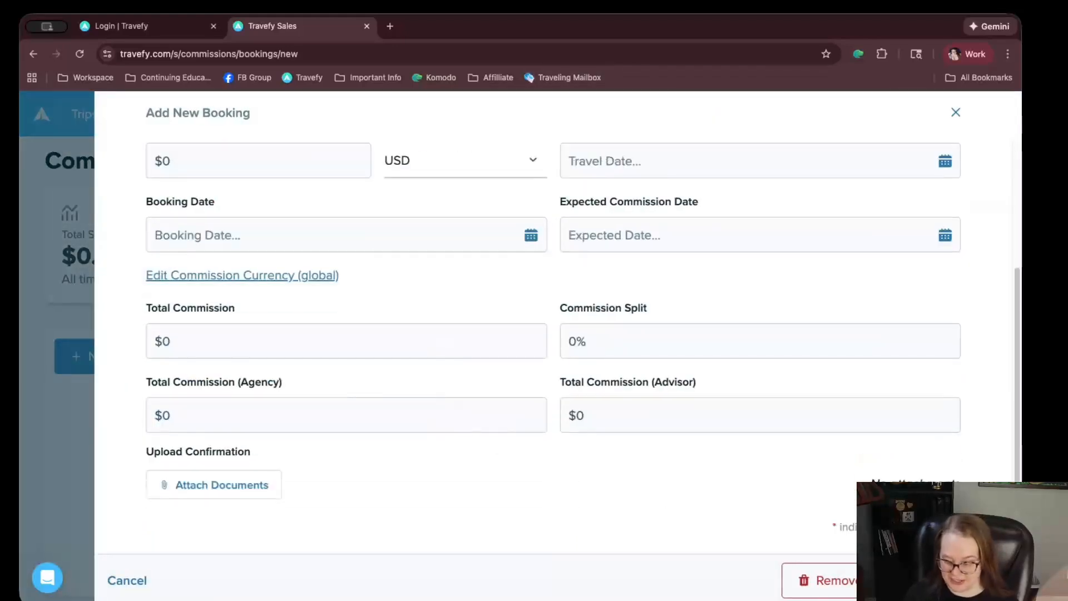
{"action": "left_click", "coordinate": [956, 112]}
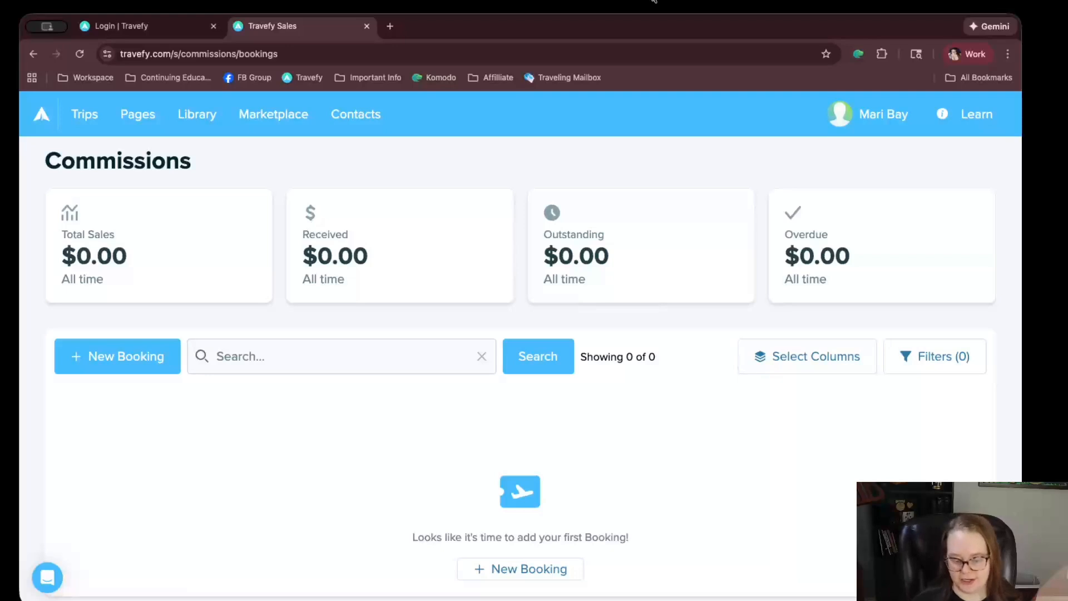
Go to the Fees page from the account menu under your name
{"action": "left_click", "coordinate": [893, 124]}
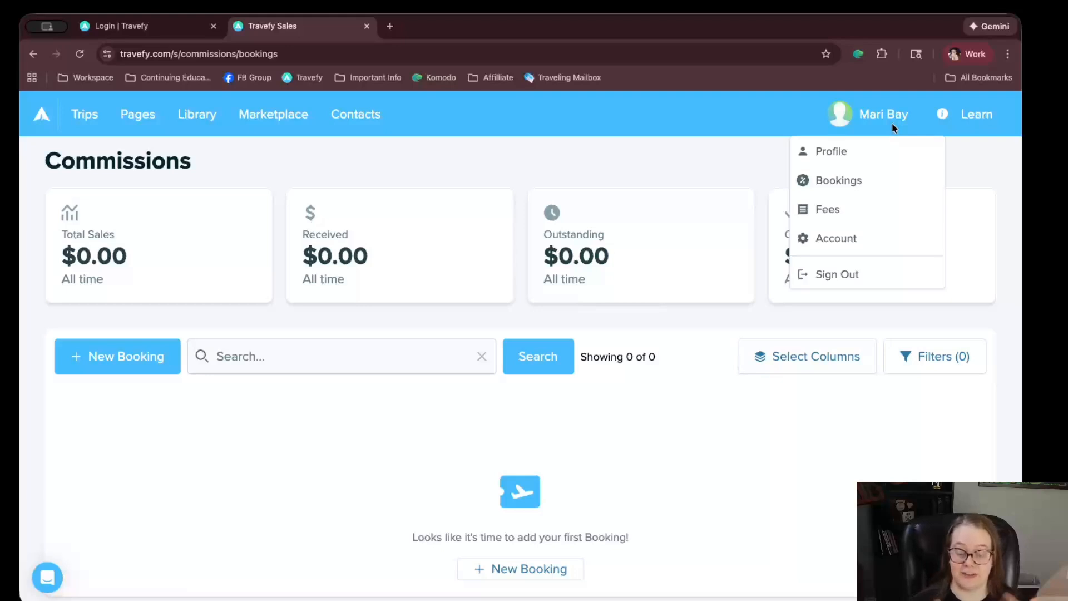
{"action": "left_click", "coordinate": [817, 210]}
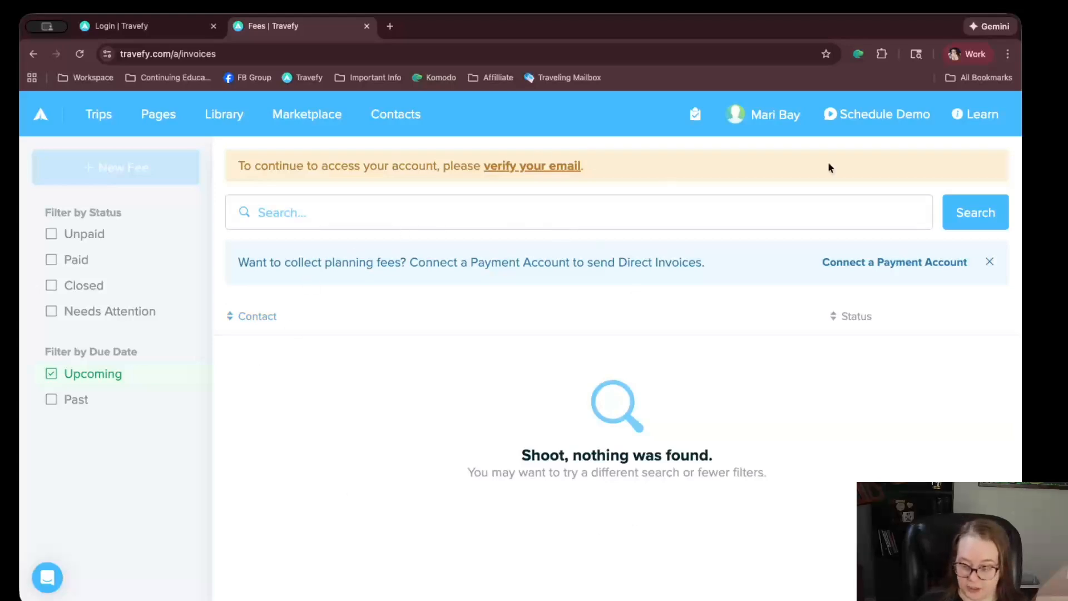
Switch to the empty Contacts list
{"action": "left_click", "coordinate": [398, 113]}
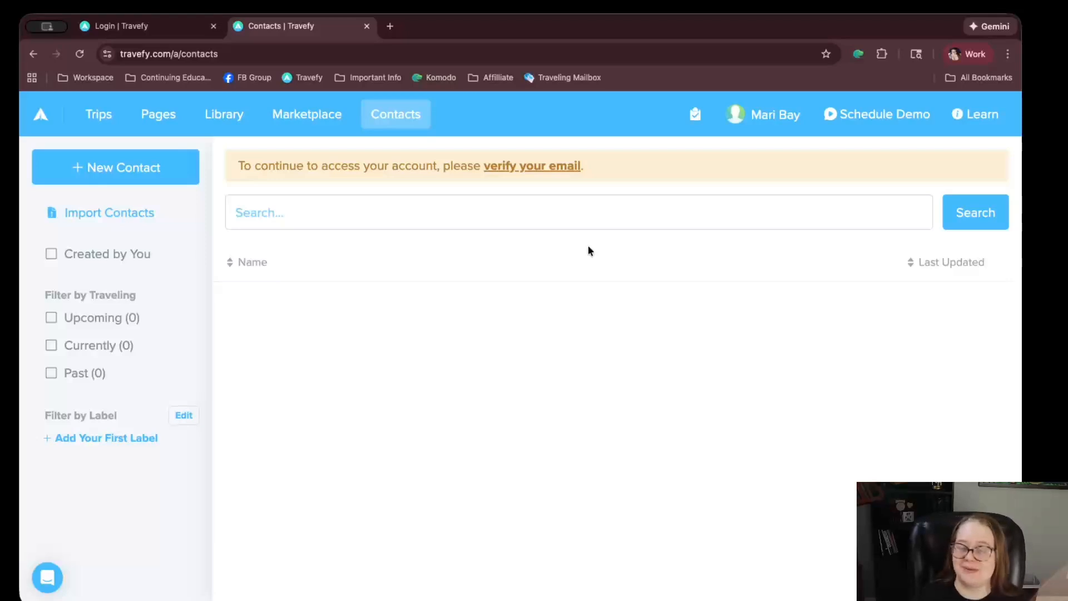
{"action": "left_click", "coordinate": [67, 220]}
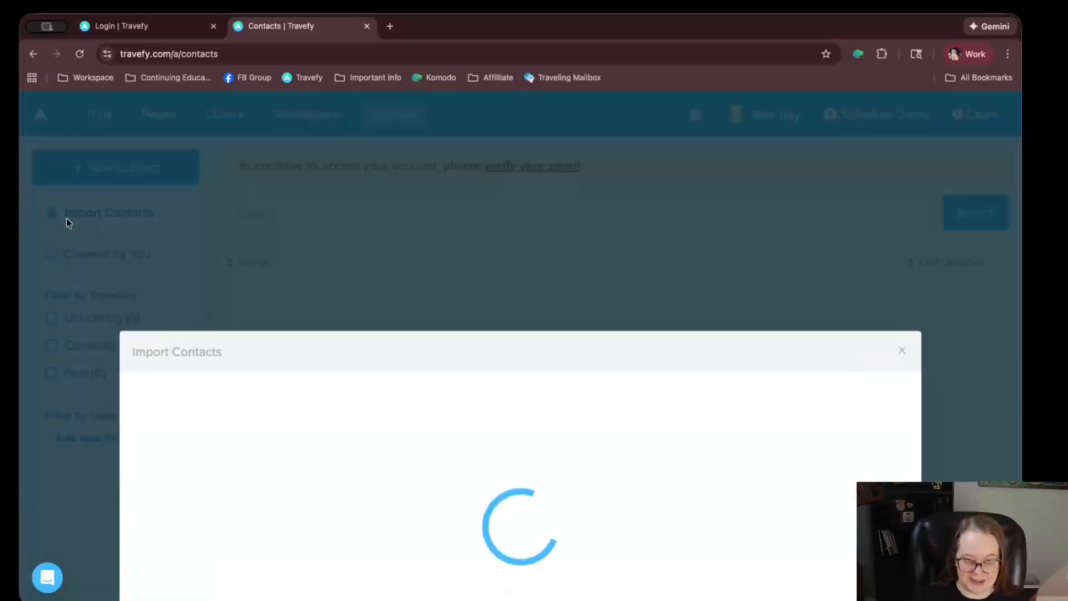
{"action": "scroll", "coordinate": [372, 291], "scroll_direction": "down", "scroll_amount": 2}
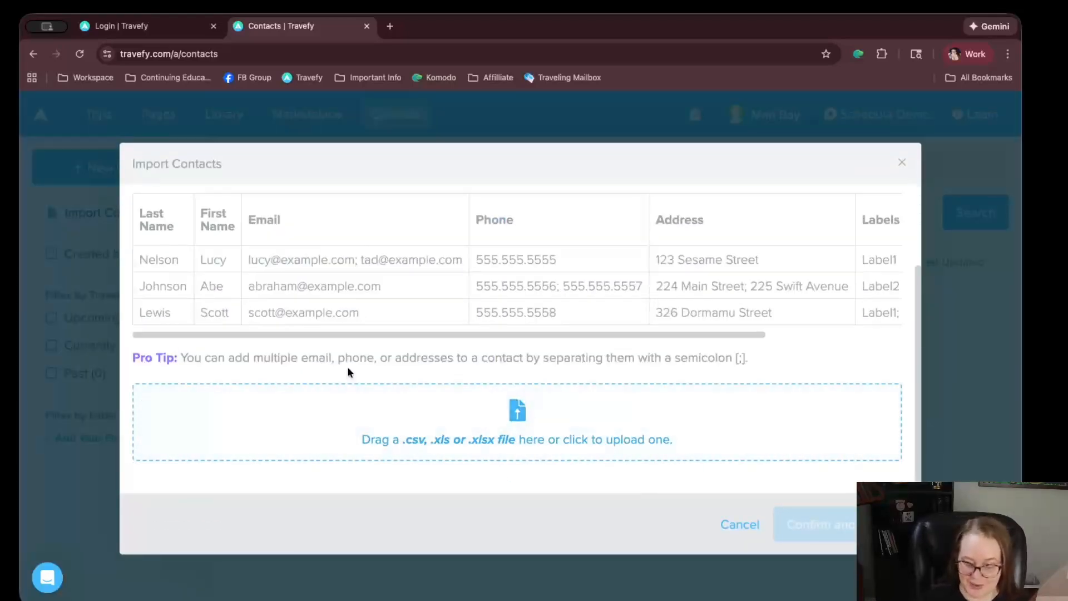
{"action": "scroll", "coordinate": [348, 368], "scroll_direction": "up", "scroll_amount": 5}
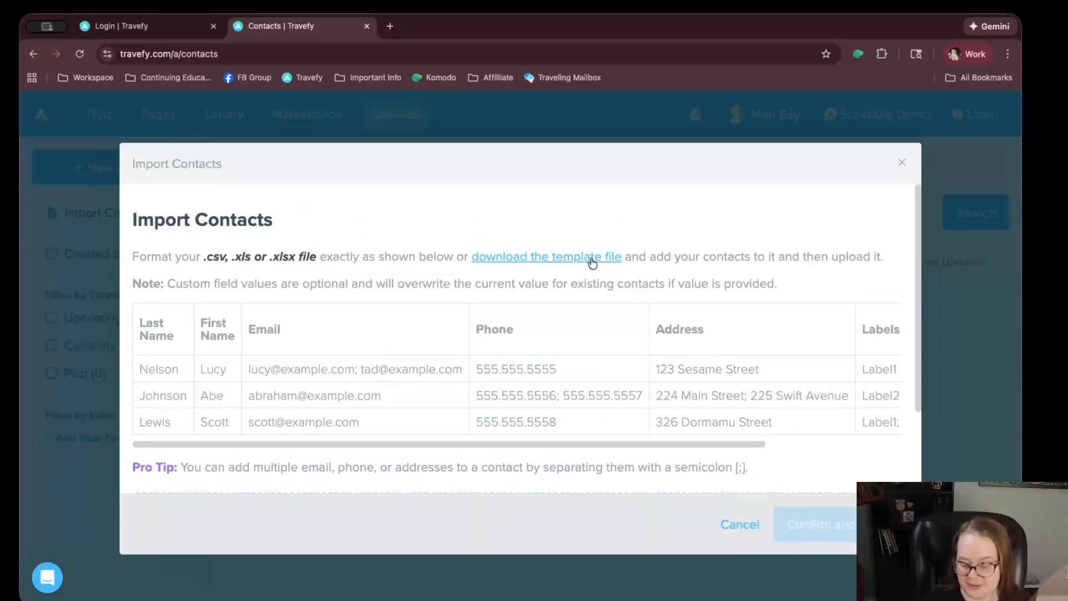
{"action": "left_click_drag", "start_coordinate": [339, 447], "coordinate": [273, 389]}
{"action": "left_click", "coordinate": [365, 447]}
{"action": "scroll", "coordinate": [417, 360], "scroll_direction": "down", "scroll_amount": 1}
{"action": "scroll", "coordinate": [424, 337], "scroll_direction": "up", "scroll_amount": 1}
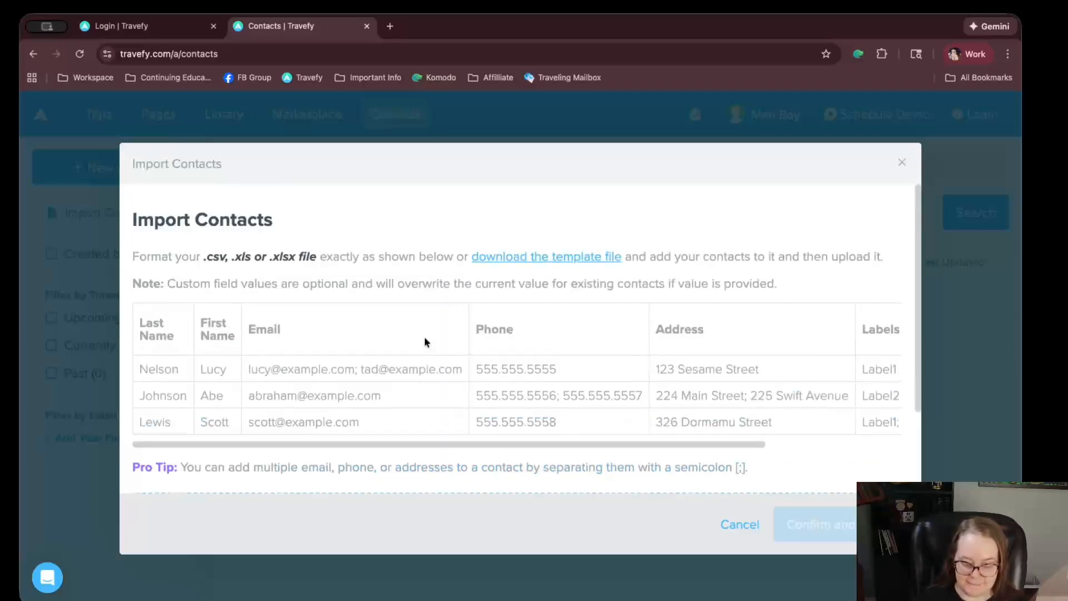
{"action": "left_click_drag", "start_coordinate": [542, 445], "coordinate": [410, 442]}
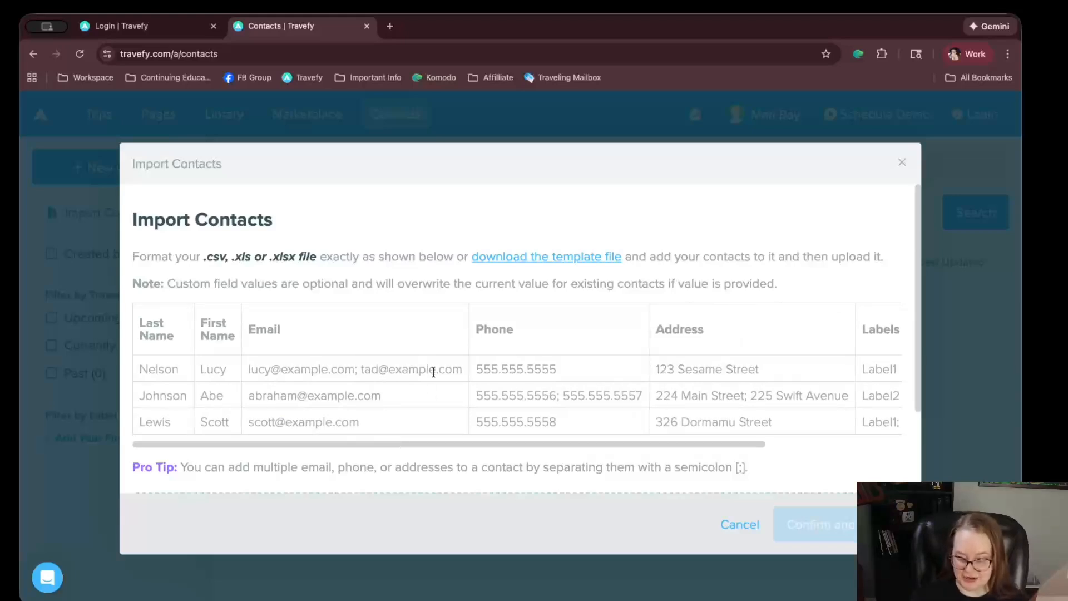
{"action": "scroll", "coordinate": [432, 370], "scroll_direction": "down", "scroll_amount": 2}
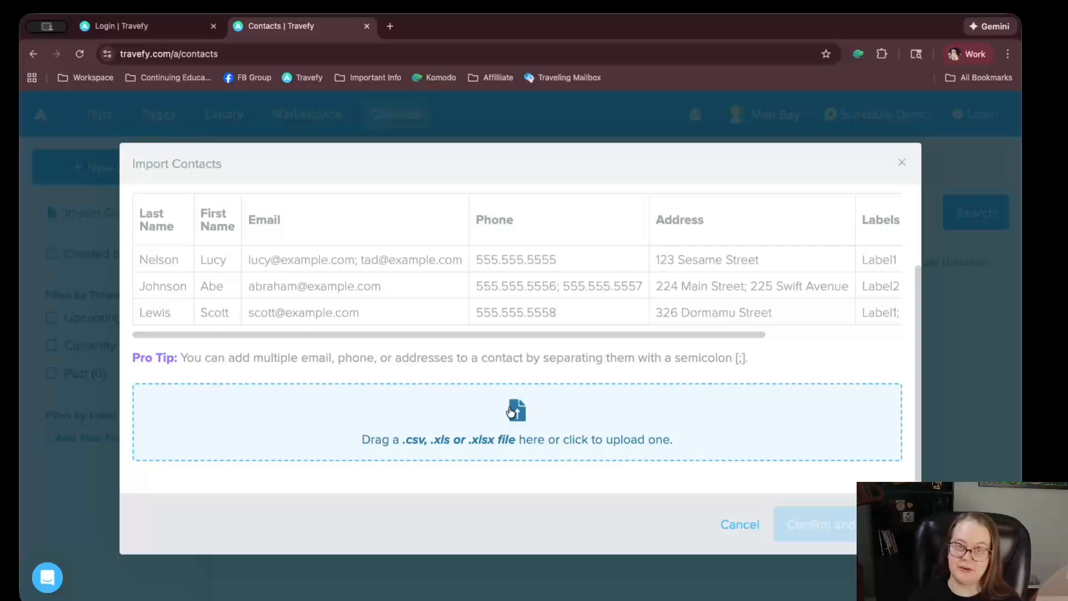
Cancel the import and start a new contact with the contact's first and last name
{"action": "left_click", "coordinate": [728, 531]}
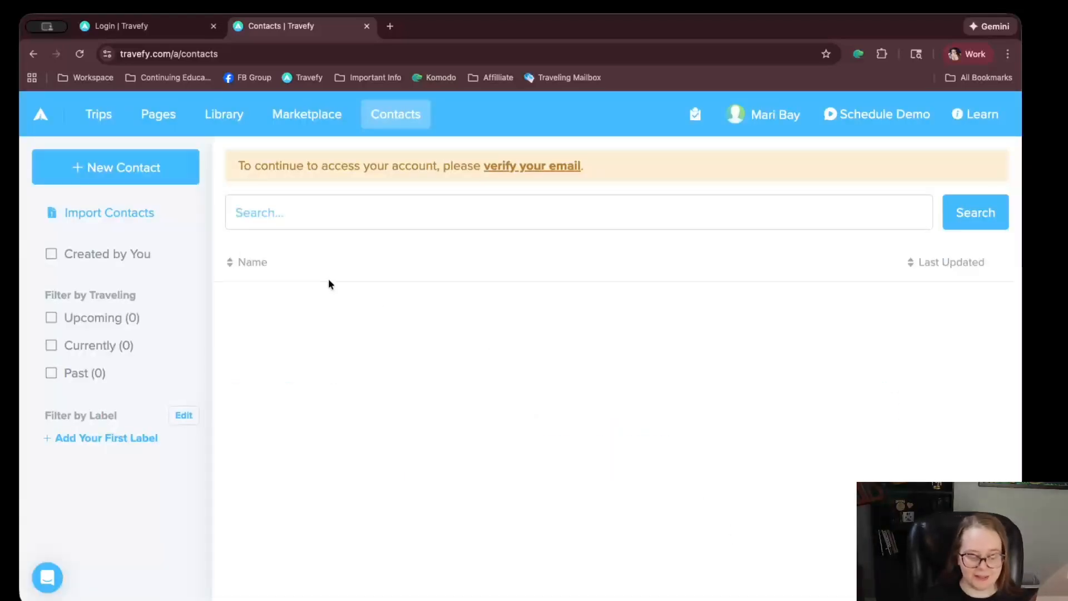
{"action": "left_click", "coordinate": [105, 178]}
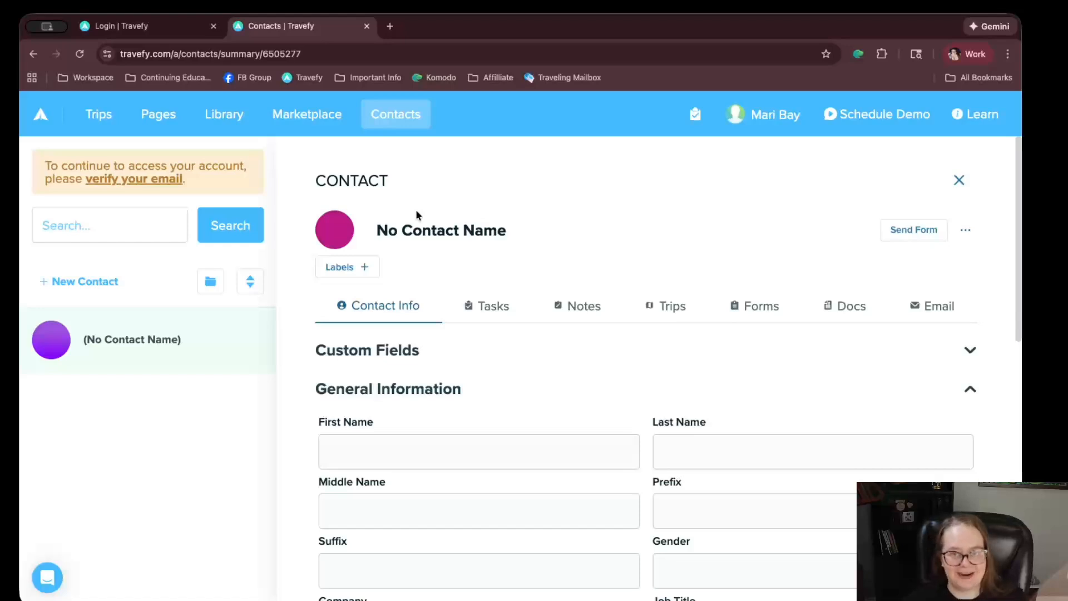
{"action": "scroll", "coordinate": [406, 178], "scroll_direction": "down", "scroll_amount": 3}
{"action": "left_click", "coordinate": [362, 292]}
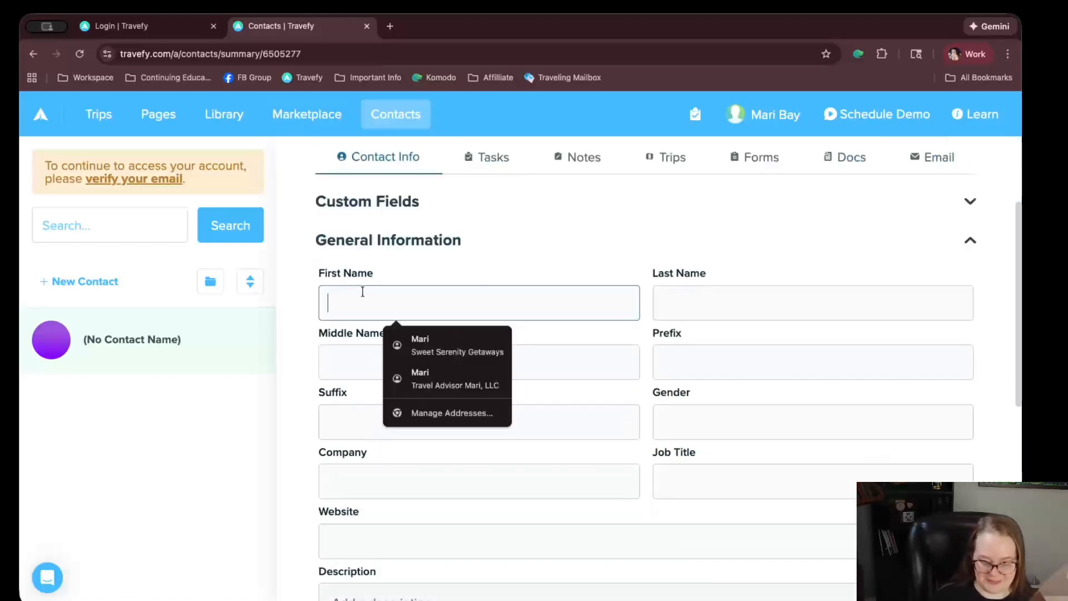
{"action": "key", "text": "Tab"}
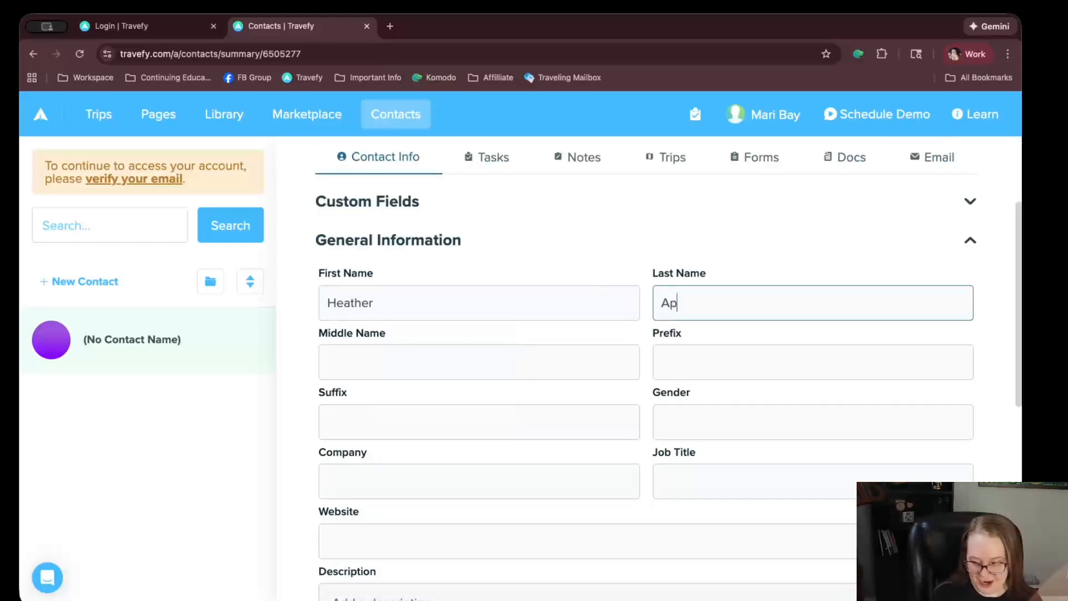
{"action": "key", "text": "Tab"}
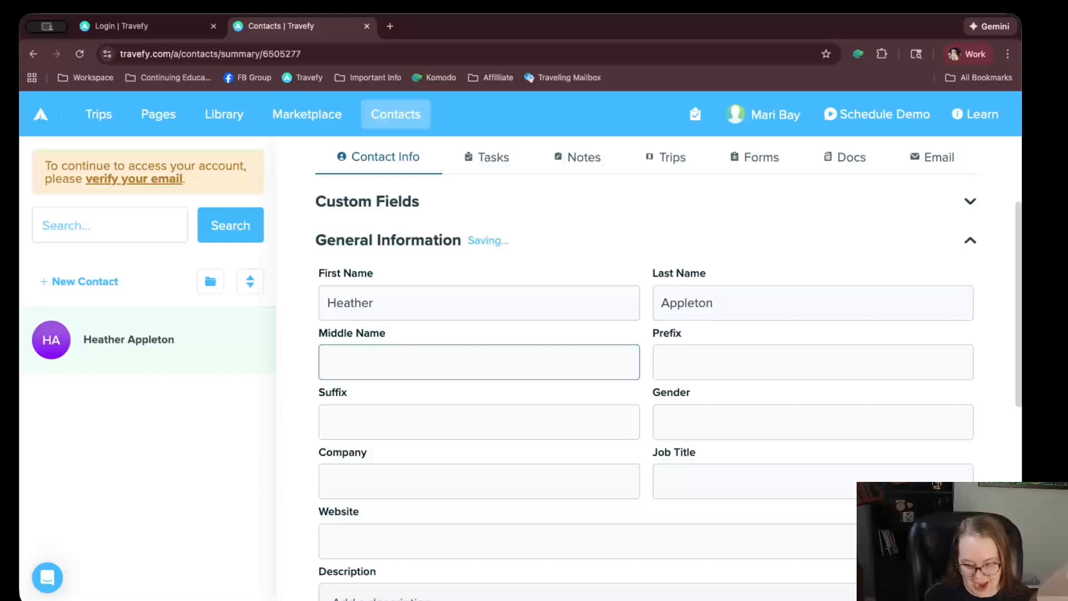
Set the contact's gender to Female, company to Test Company LLC, and job title to Owner
{"action": "key", "text": "Tab"}
{"action": "key", "text": "Tab"}
{"action": "key", "text": "shift+Tab"}
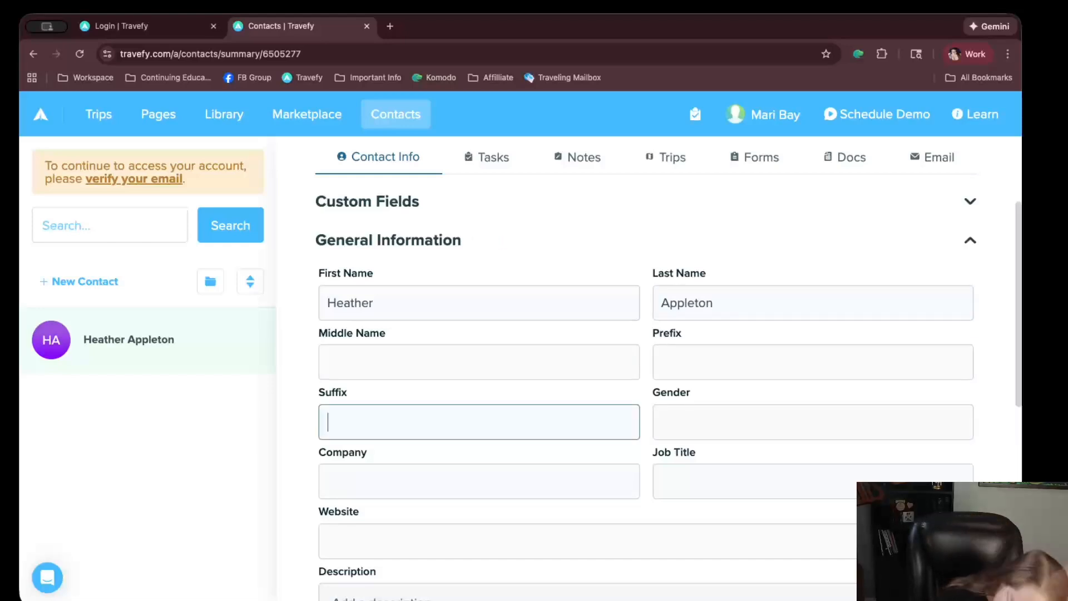
{"action": "key", "text": "Tab"}
{"action": "type", "text": "Female"}
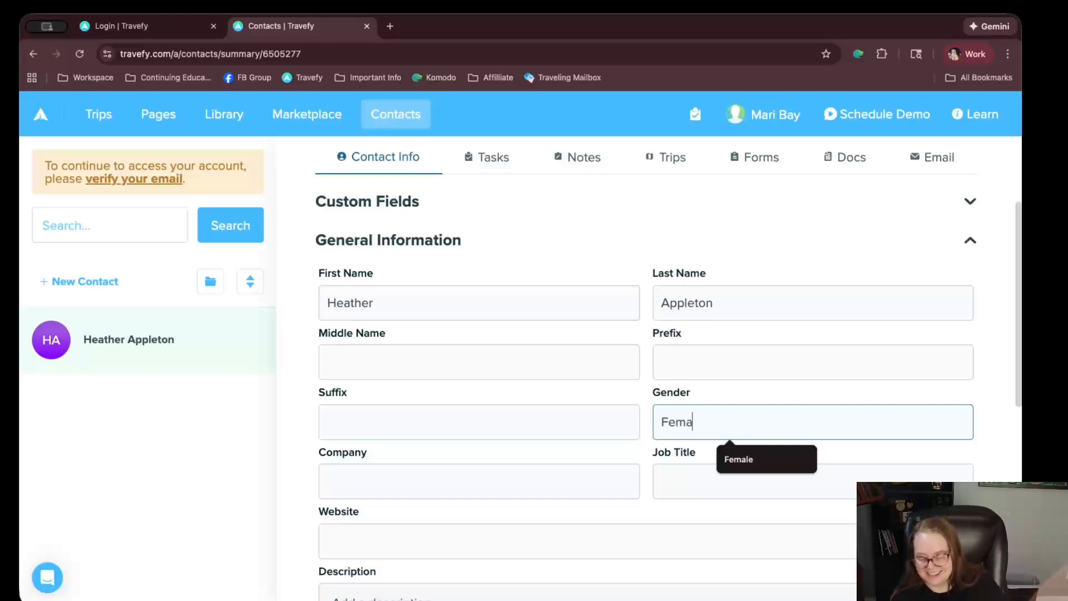
{"action": "key", "text": "Tab"}
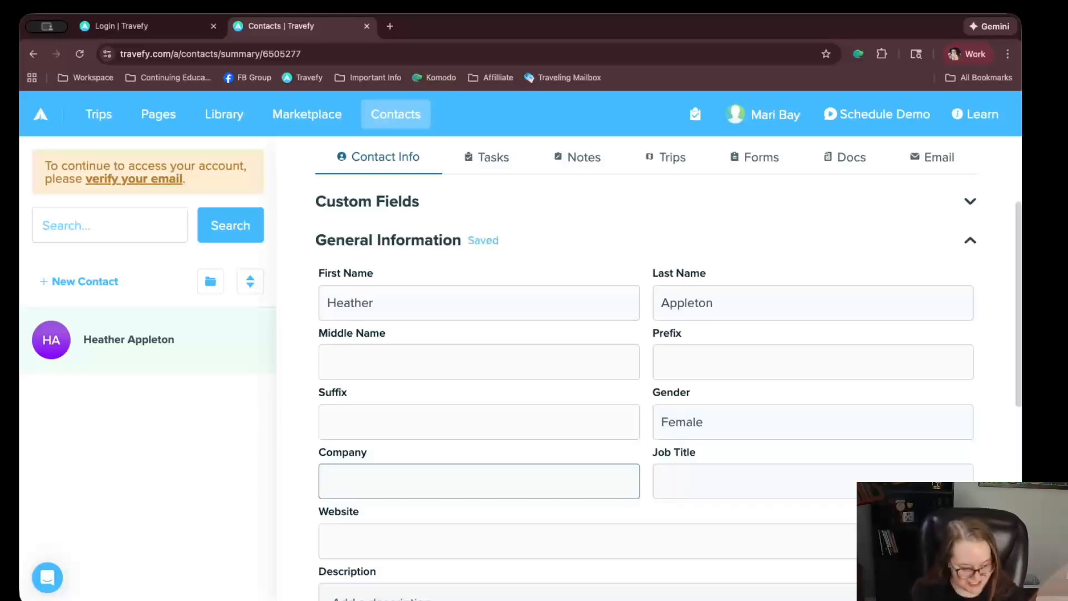
{"action": "type", "text": "T"}
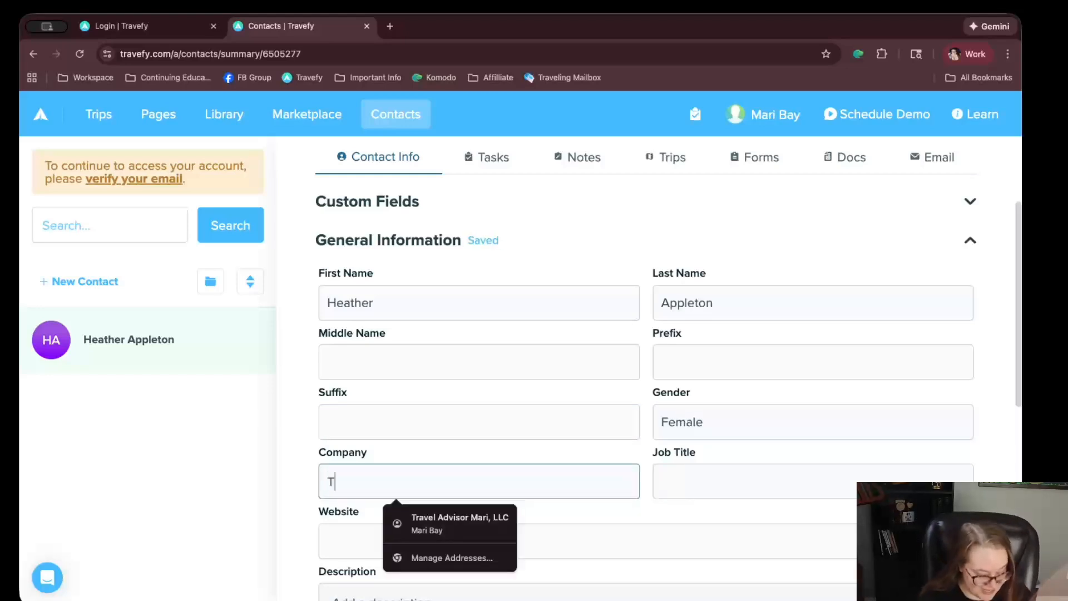
{"action": "type", "text": "est Company LLC"}
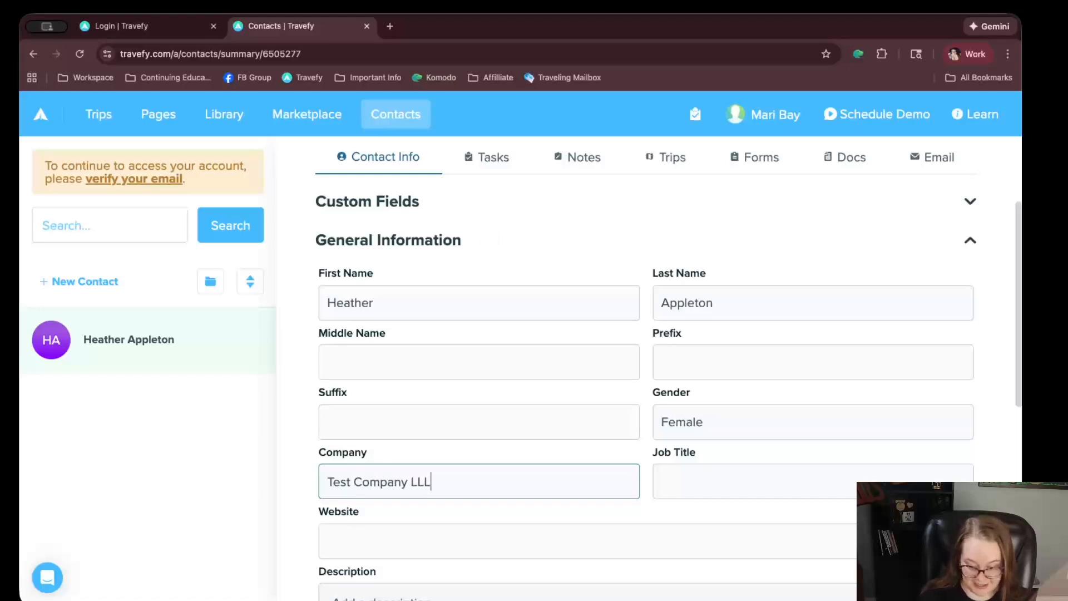
{"action": "key", "text": "Tab"}
{"action": "type", "text": "Owner"}
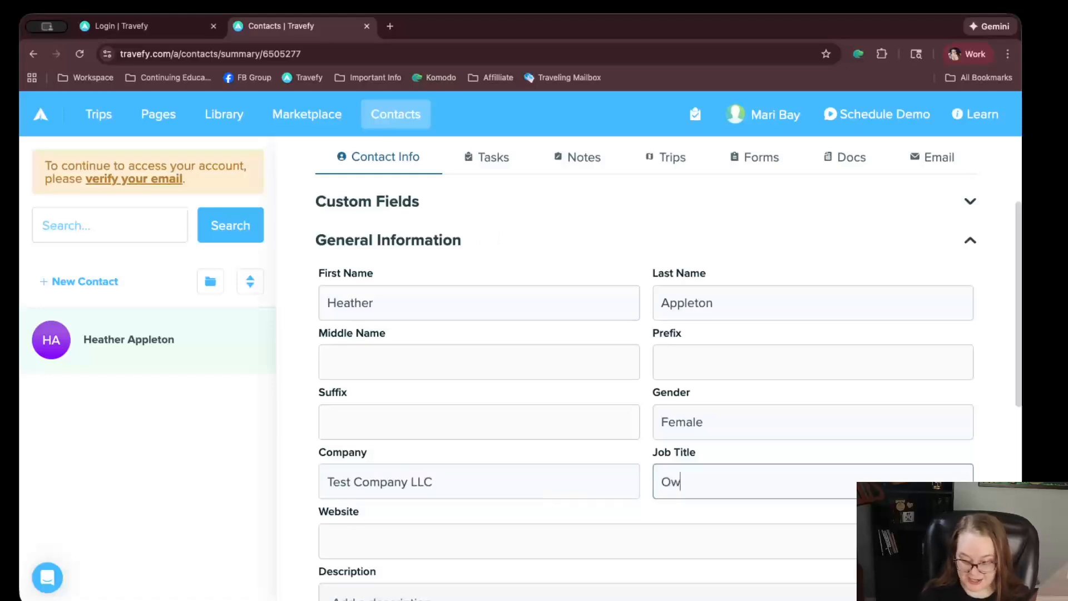
{"action": "key", "text": "Tab"}
Enter website testcompanyllc.com and a solo-traveler description about jungle adventures and motion sickness
{"action": "type", "text": "testcompla"}
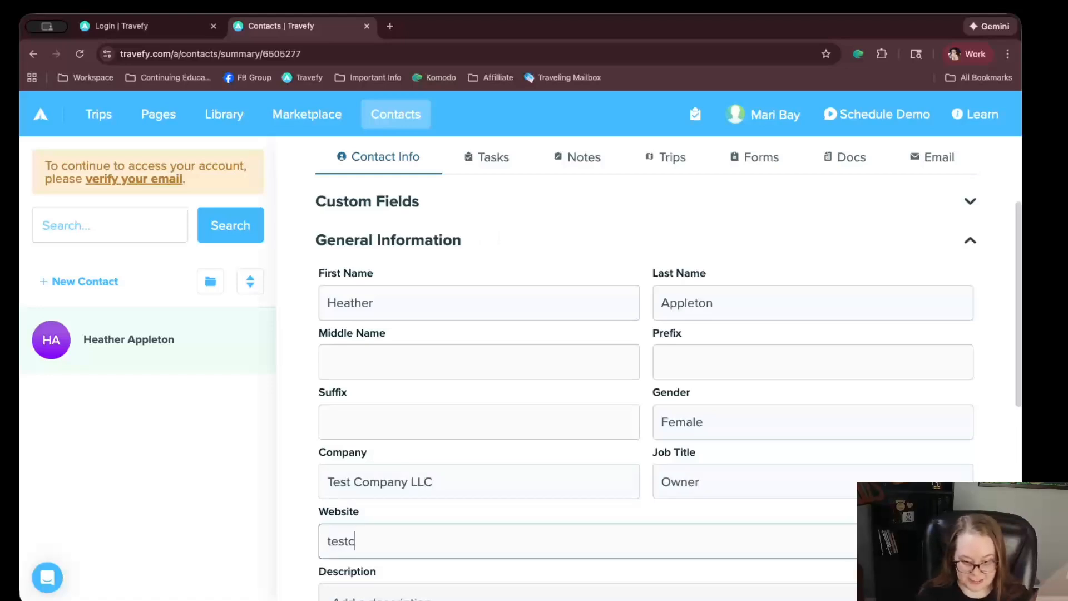
{"action": "key", "text": "BackSpace"}
{"action": "key", "text": "BackSpace"}
{"action": "type", "text": "anyllc.com"}
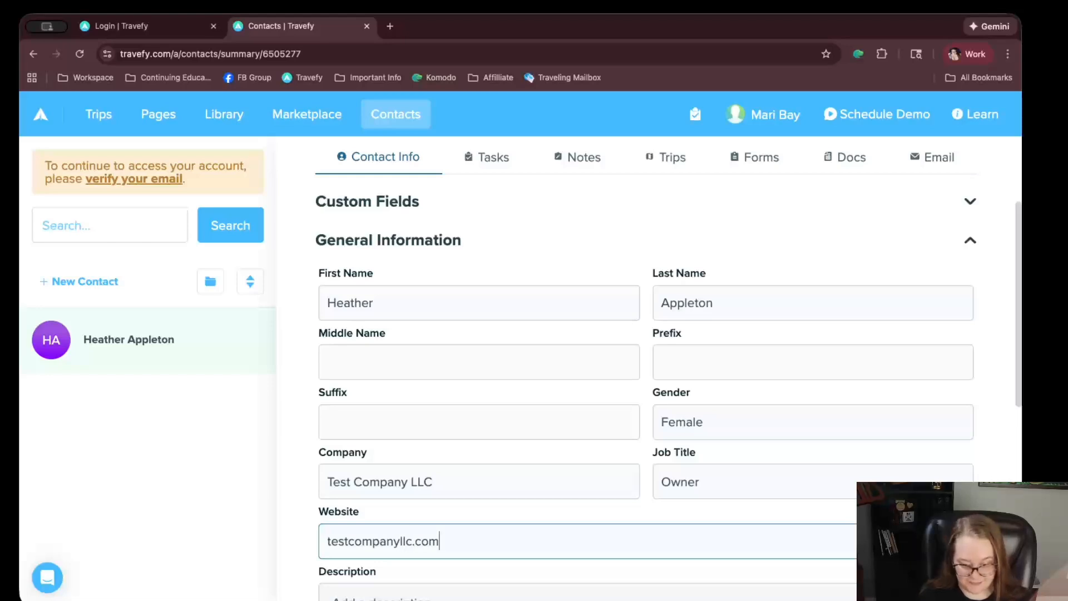
{"action": "key", "text": "Tab"}
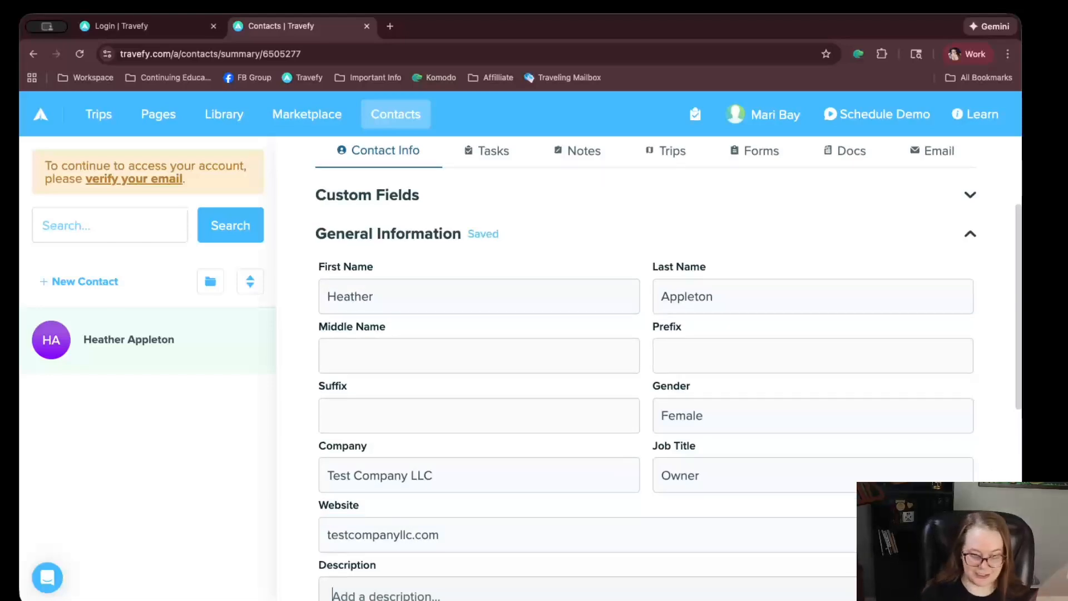
{"action": "type", "text": "Solo"}
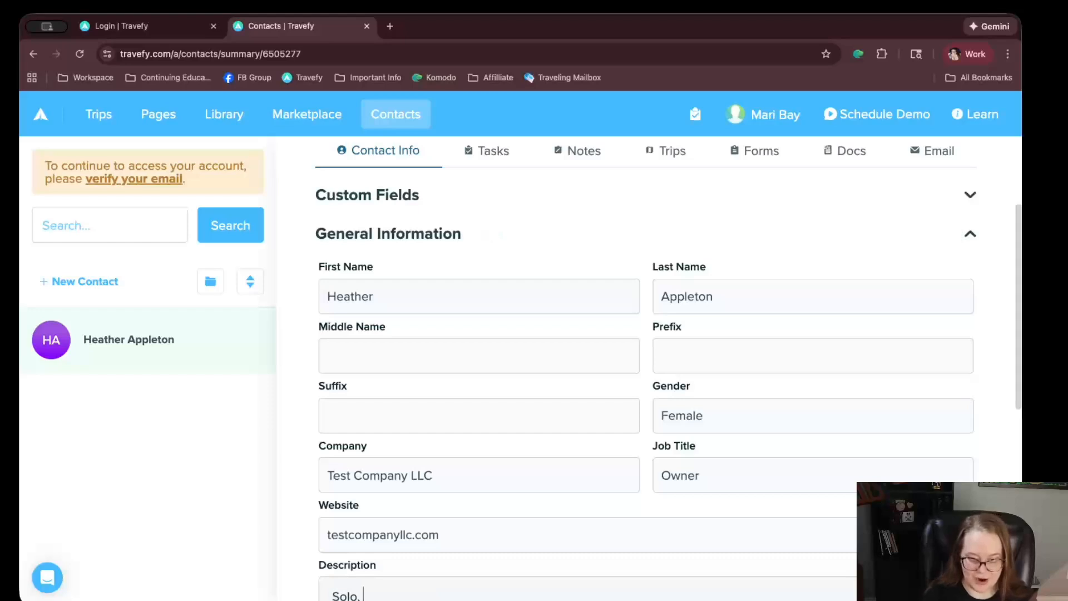
{"action": "type", "text": " traveler who l"}
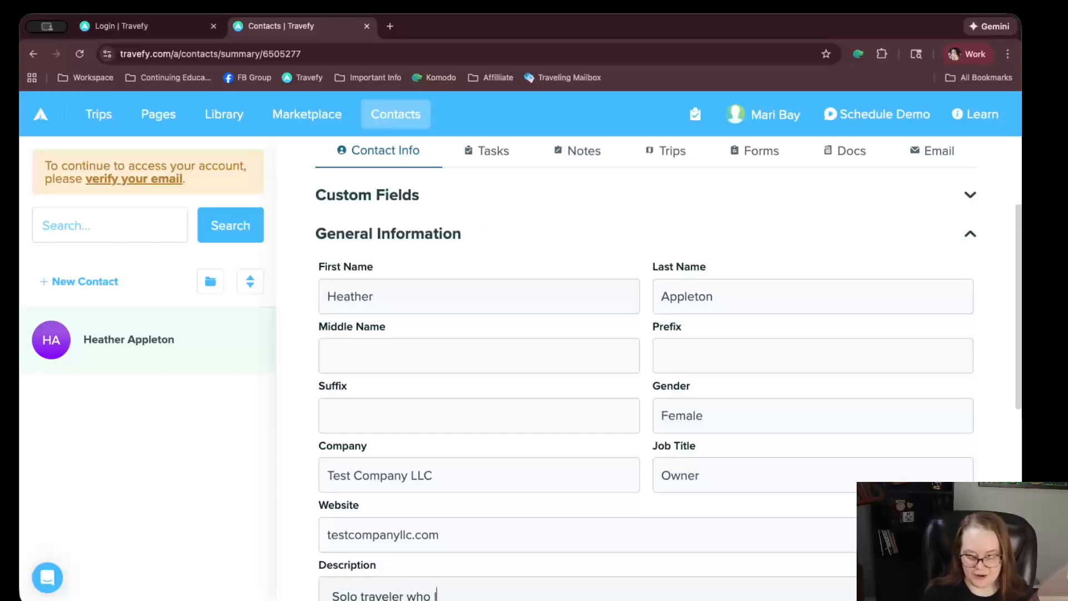
{"action": "type", "text": "oves to adventu"}
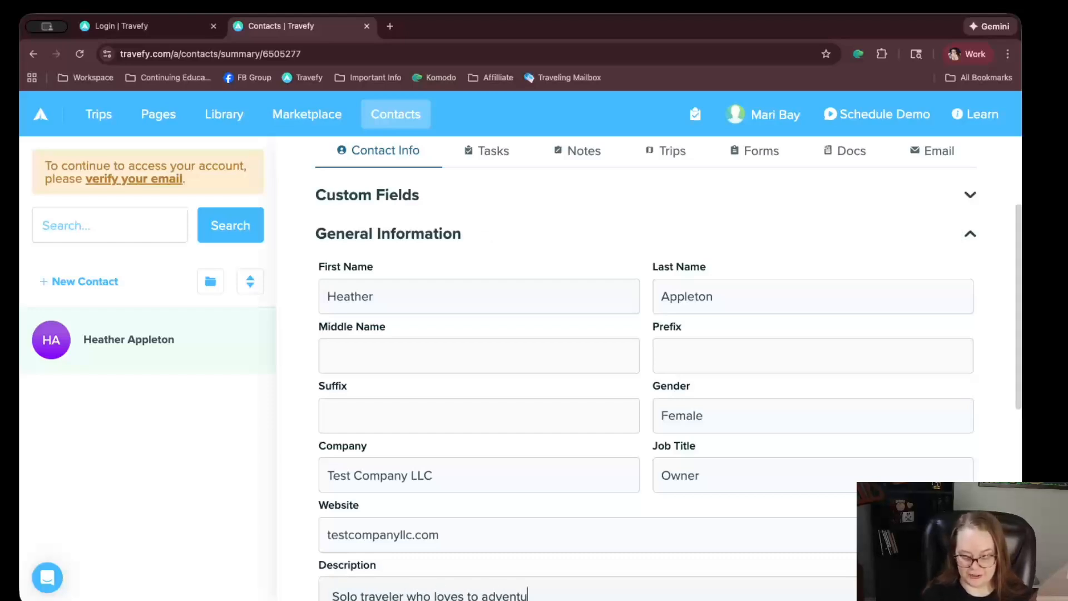
{"action": "type", "text": "re in the jun"}
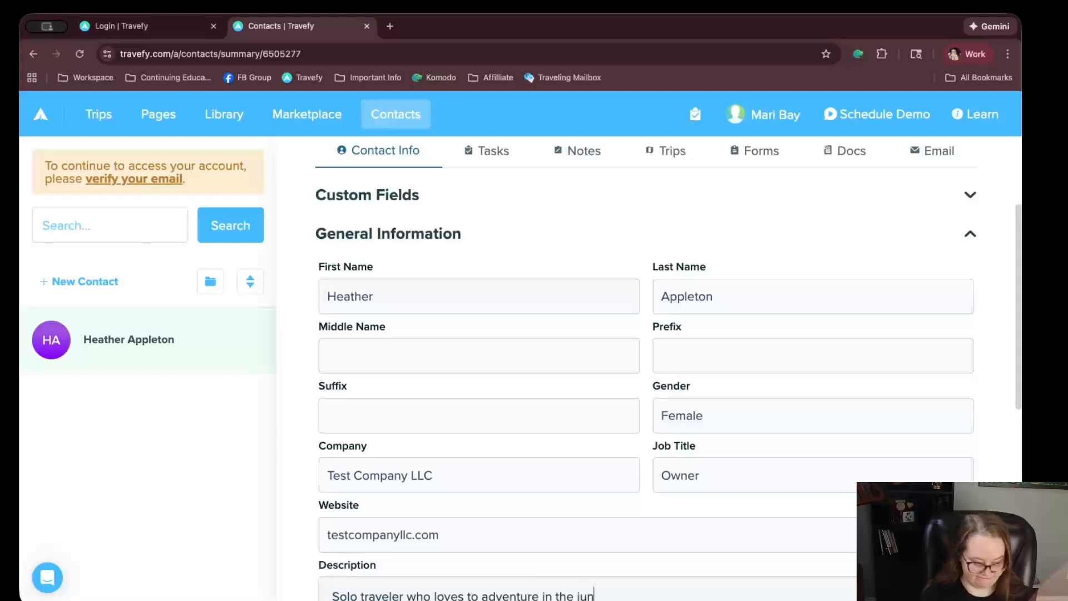
{"action": "type", "text": "gle. She g"}
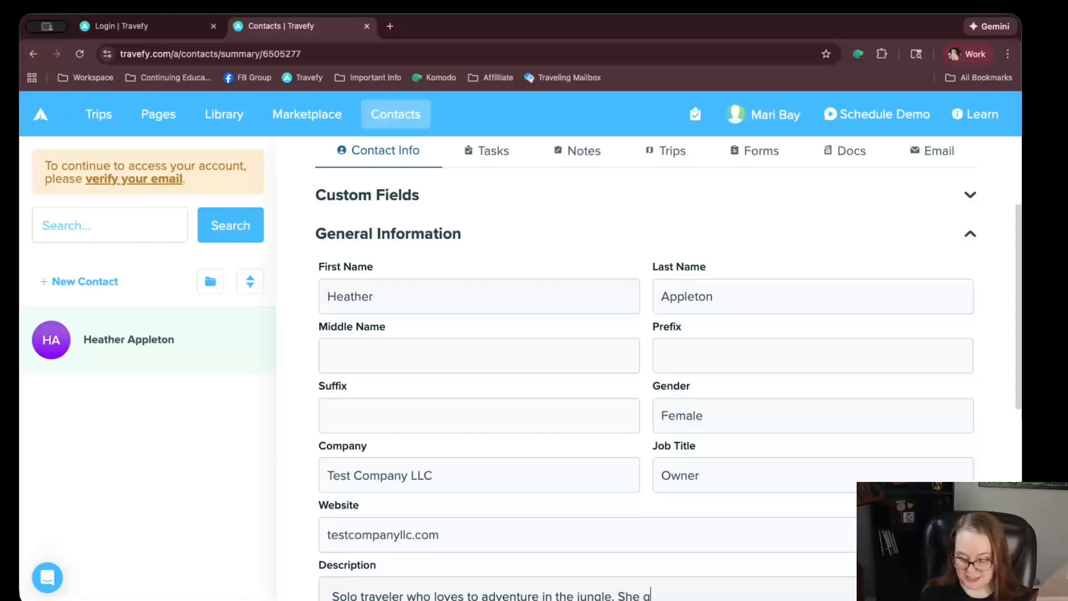
{"action": "key", "text": "BackSpace"}
{"action": "type", "text": "does get motion "}
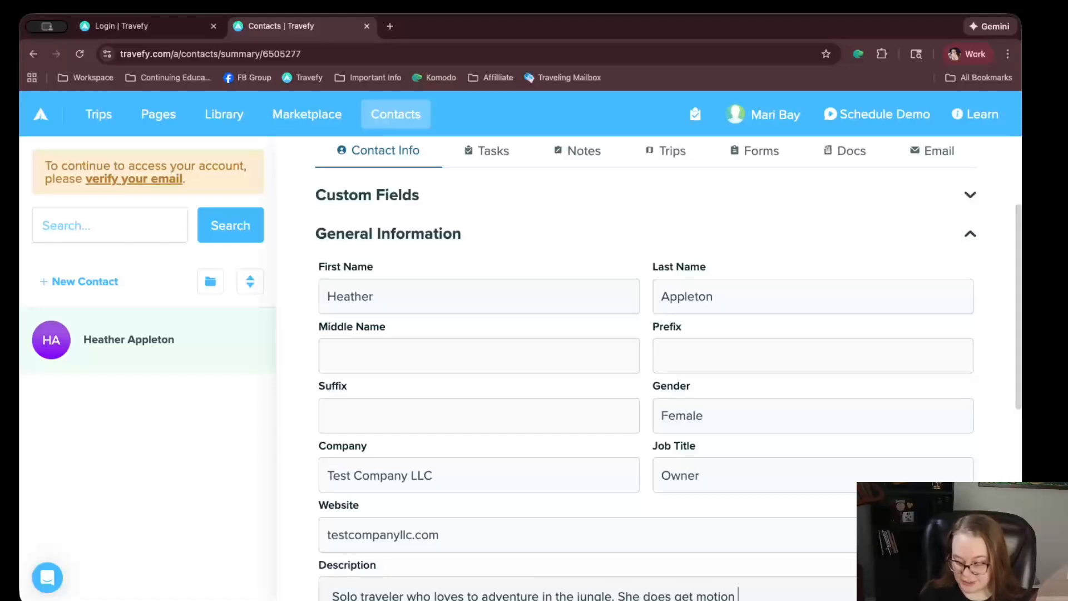
{"action": "type", "text": "sickness."}
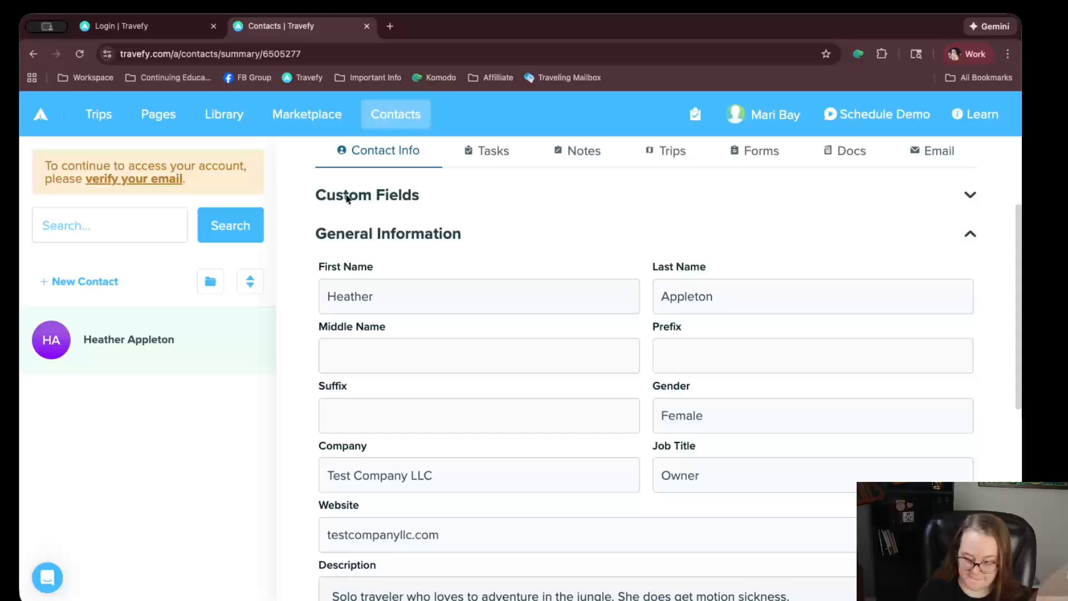
Expand Additional Information, Travel Preferences and Passport Information, and start a passport entry
{"action": "scroll", "coordinate": [347, 199], "scroll_direction": "down", "scroll_amount": 5}
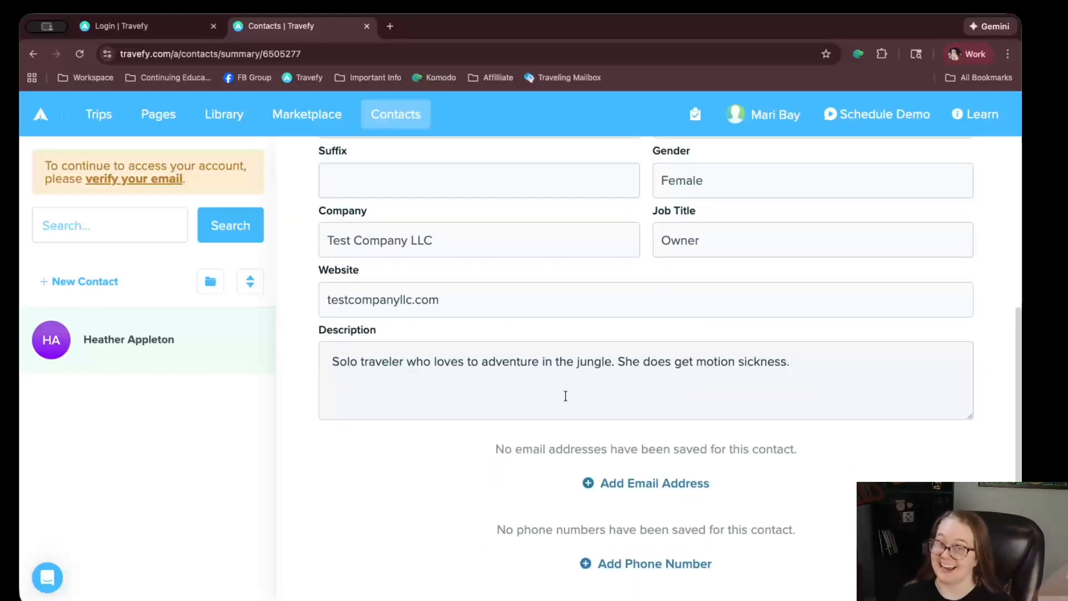
{"action": "scroll", "coordinate": [590, 349], "scroll_direction": "up", "scroll_amount": 5}
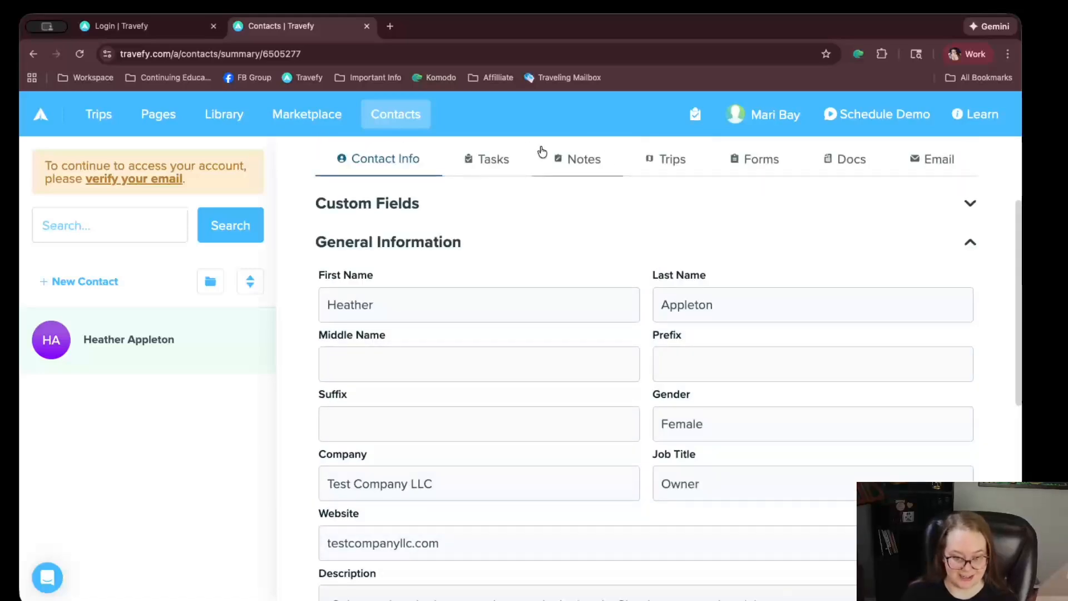
{"action": "scroll", "coordinate": [496, 304], "scroll_direction": "down", "scroll_amount": 5}
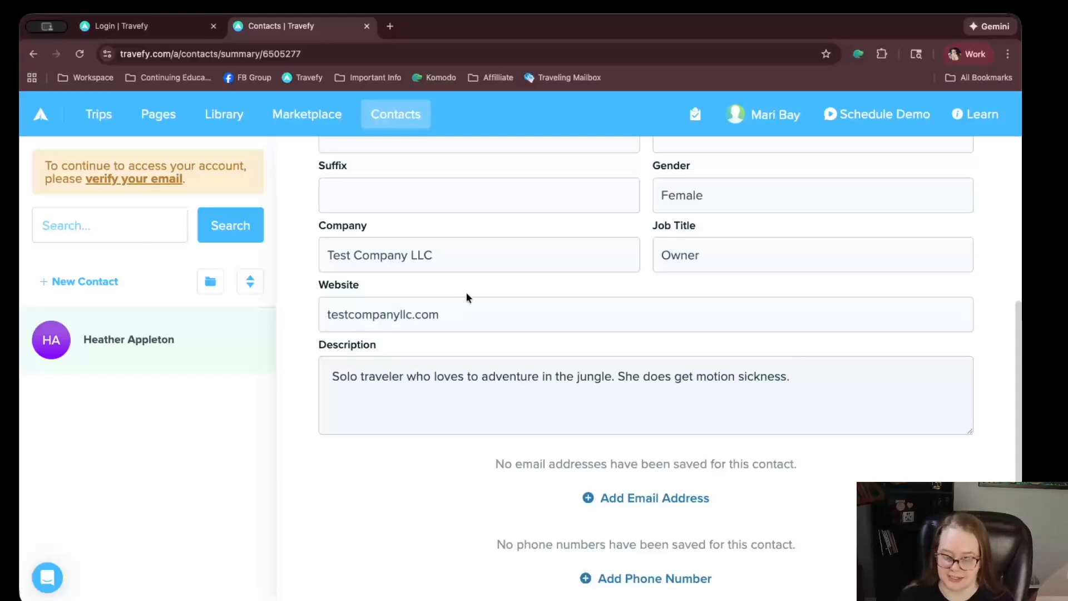
{"action": "scroll", "coordinate": [467, 297], "scroll_direction": "up", "scroll_amount": 5}
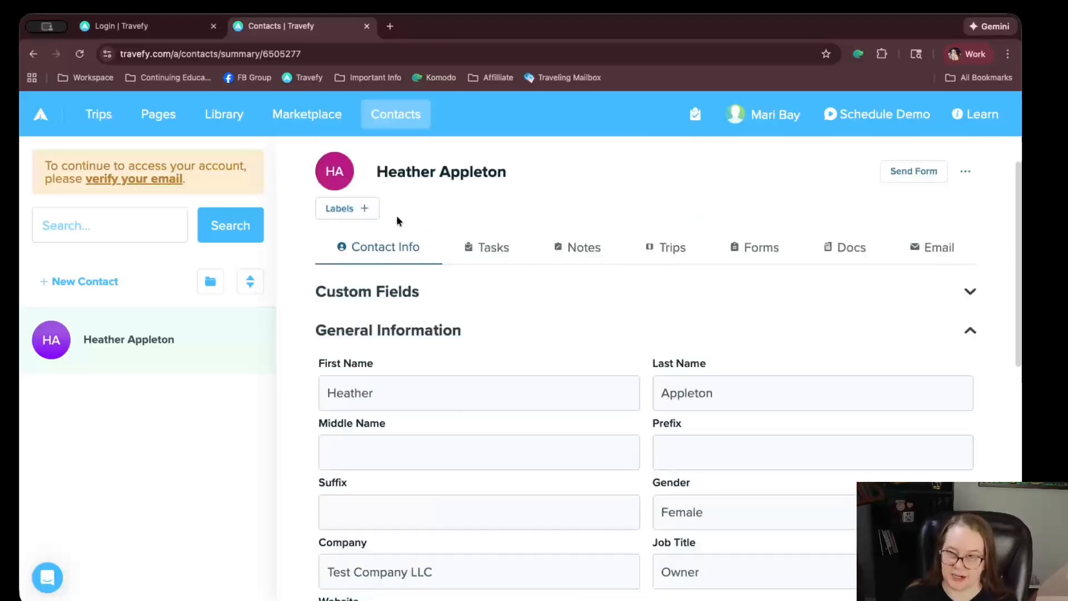
{"action": "scroll", "coordinate": [513, 414], "scroll_direction": "down", "scroll_amount": 7}
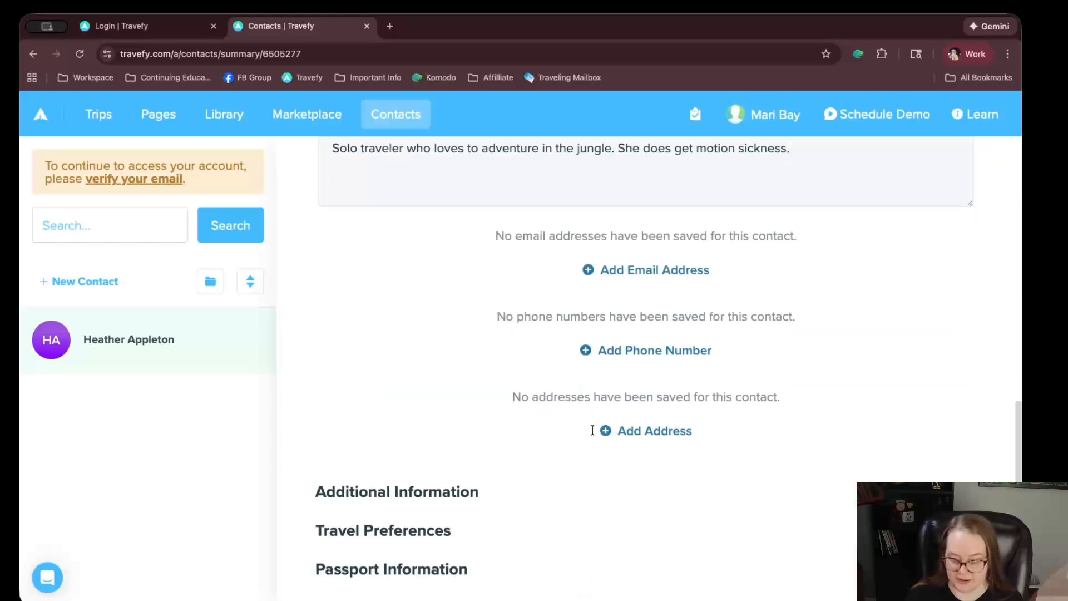
{"action": "left_click", "coordinate": [429, 490]}
{"action": "scroll", "coordinate": [465, 467], "scroll_direction": "down", "scroll_amount": 3}
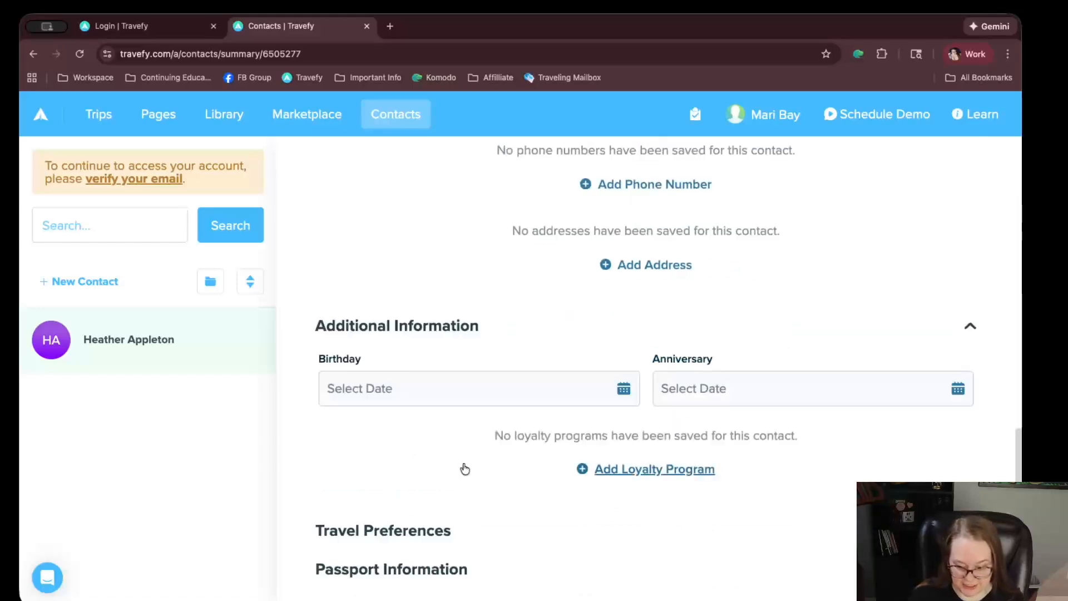
{"action": "left_click", "coordinate": [398, 529]}
{"action": "scroll", "coordinate": [461, 496], "scroll_direction": "down", "scroll_amount": 2}
{"action": "left_click", "coordinate": [396, 568]}
{"action": "scroll", "coordinate": [501, 509], "scroll_direction": "down", "scroll_amount": 2}
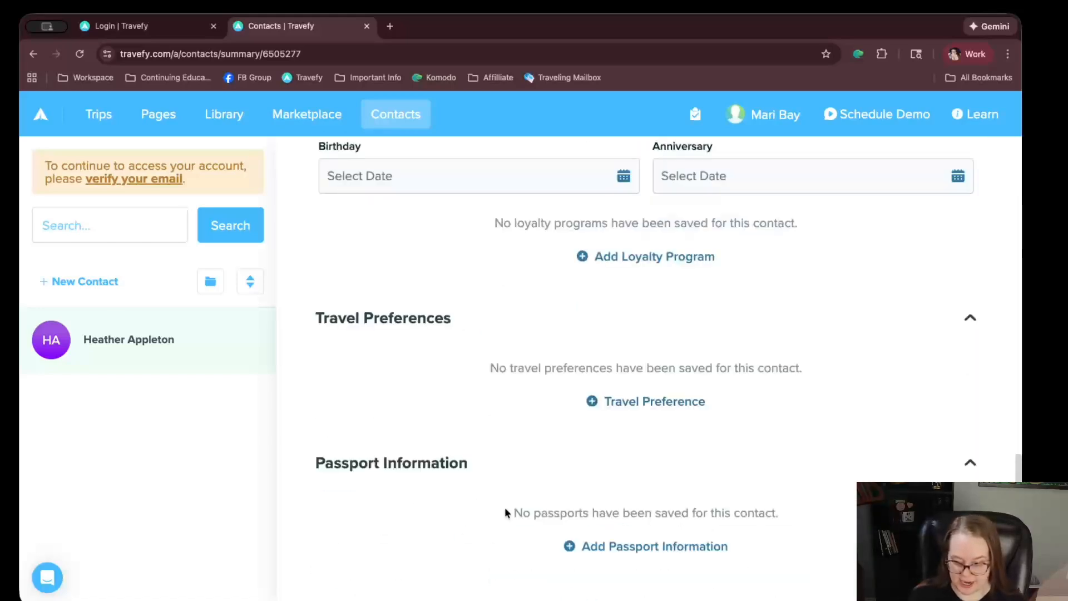
{"action": "left_click", "coordinate": [581, 546]}
Add a travel preference row, check its preference types, and add a loyalty program row
{"action": "left_click", "coordinate": [657, 401]}
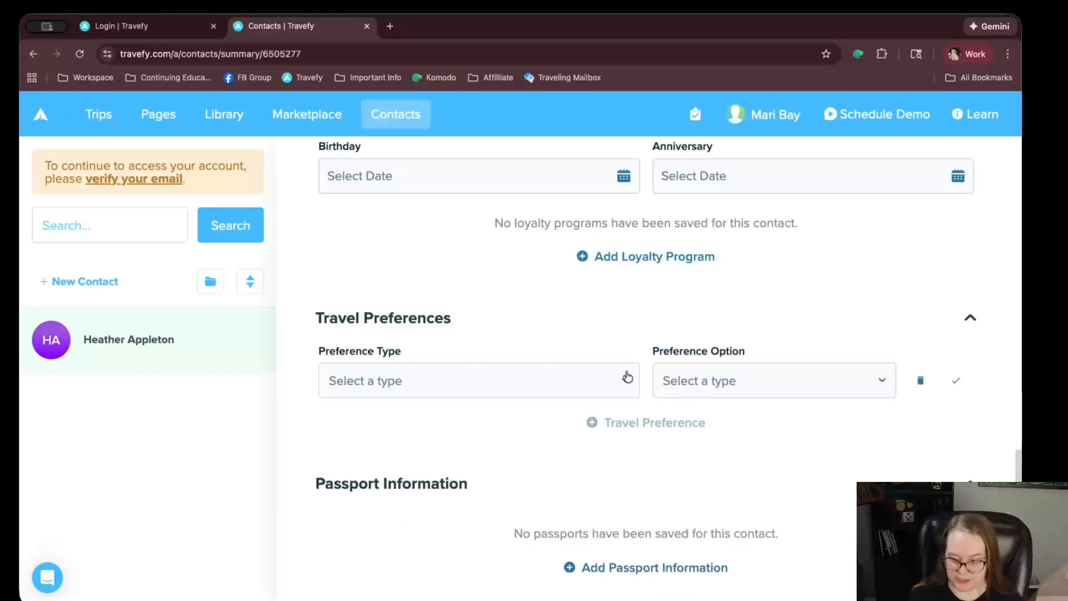
{"action": "left_click", "coordinate": [494, 384]}
{"action": "left_click", "coordinate": [589, 258]}
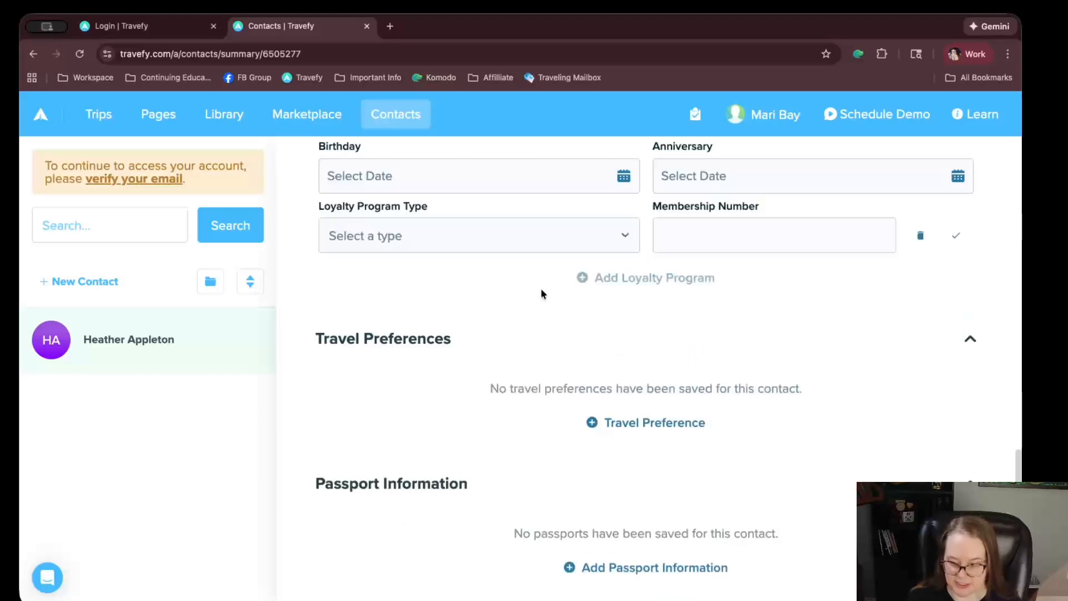
{"action": "scroll", "coordinate": [541, 294], "scroll_direction": "up", "scroll_amount": 5}
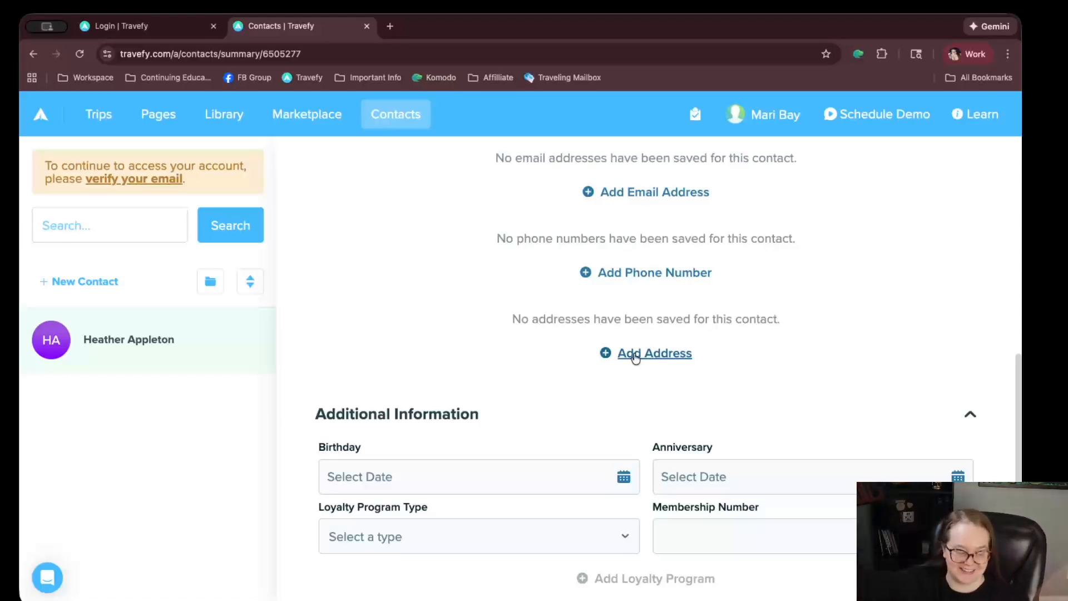
{"action": "scroll", "coordinate": [661, 393], "scroll_direction": "down", "scroll_amount": 6}
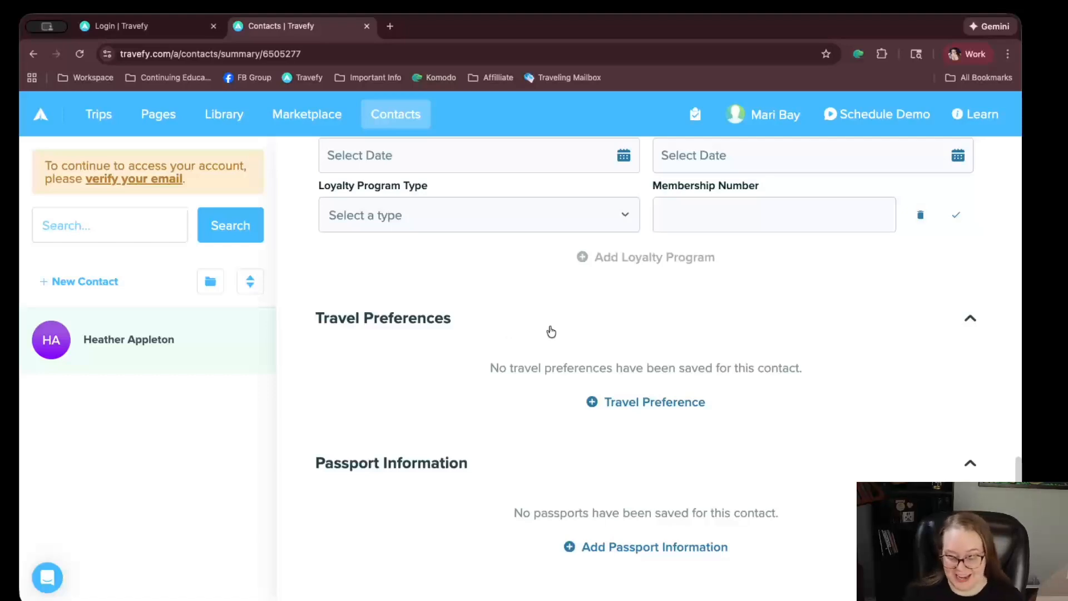
{"action": "scroll", "coordinate": [543, 311], "scroll_direction": "up", "scroll_amount": 15}
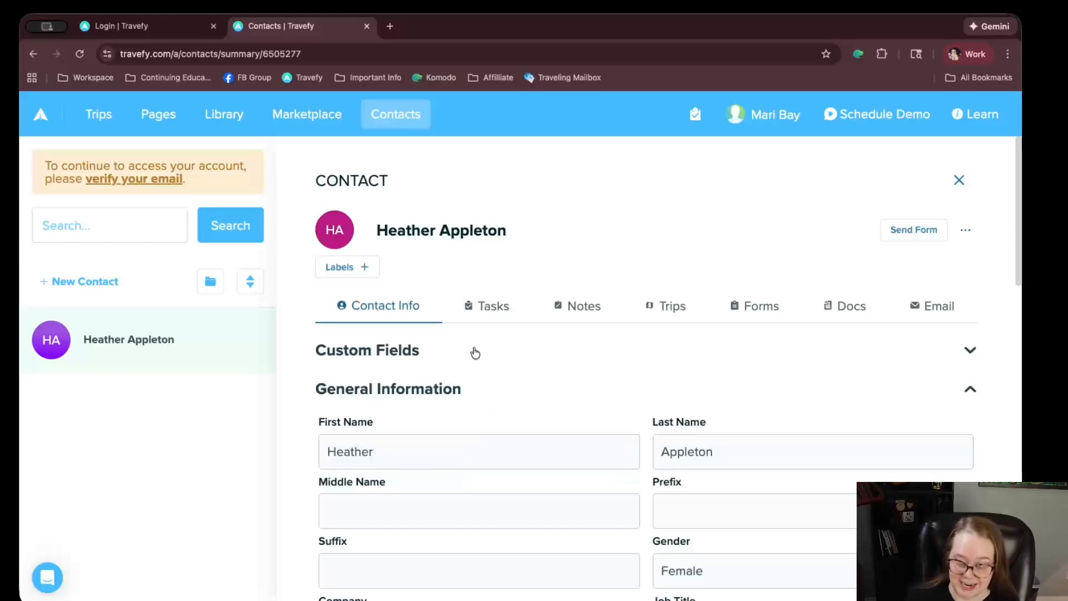
Draft a task noting the contact reached out and needs the complimentary consultation booking link
{"action": "left_click", "coordinate": [488, 308]}
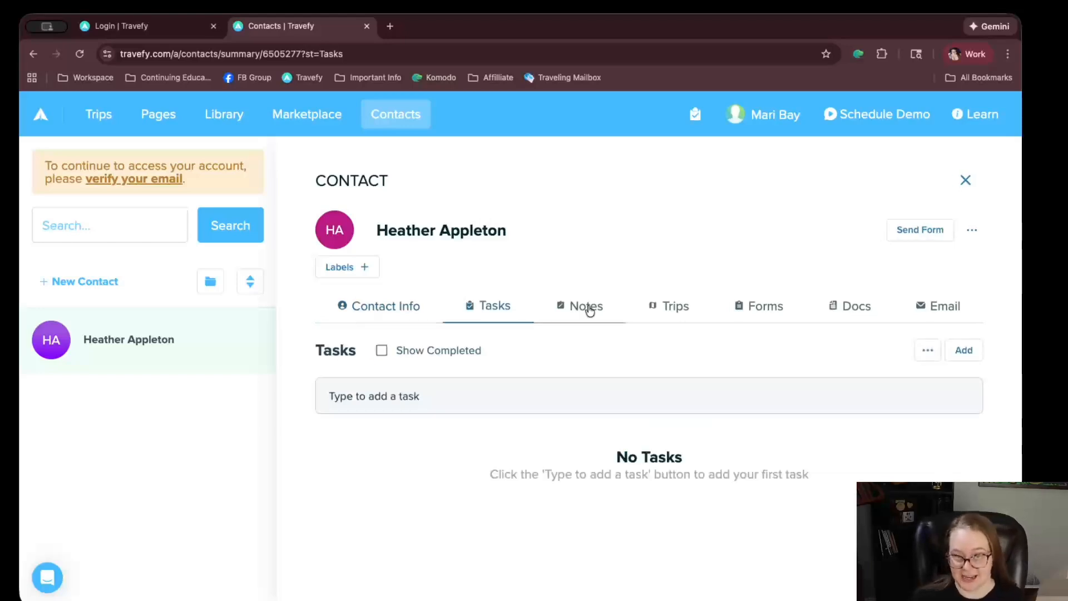
{"action": "left_click", "coordinate": [415, 385]}
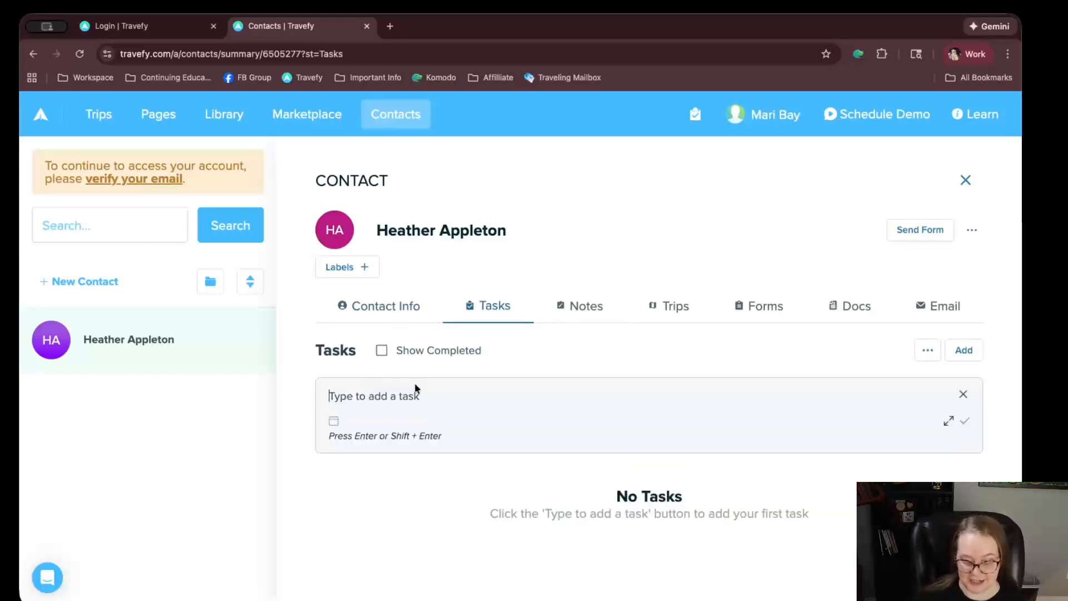
{"action": "type", "text": "Heather rea"}
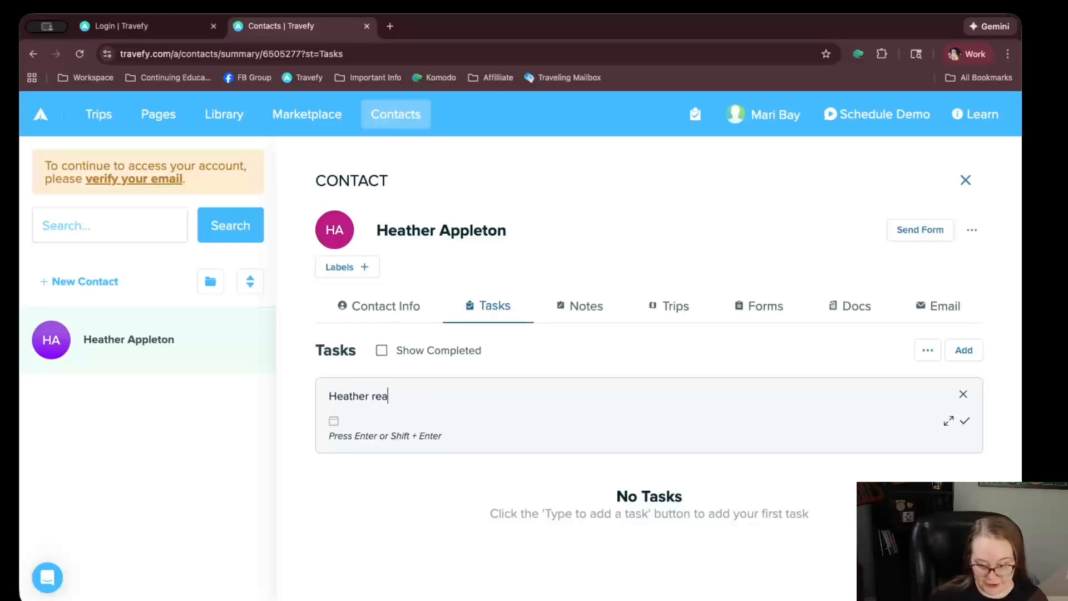
{"action": "type", "text": "ched out. Need to sne"}
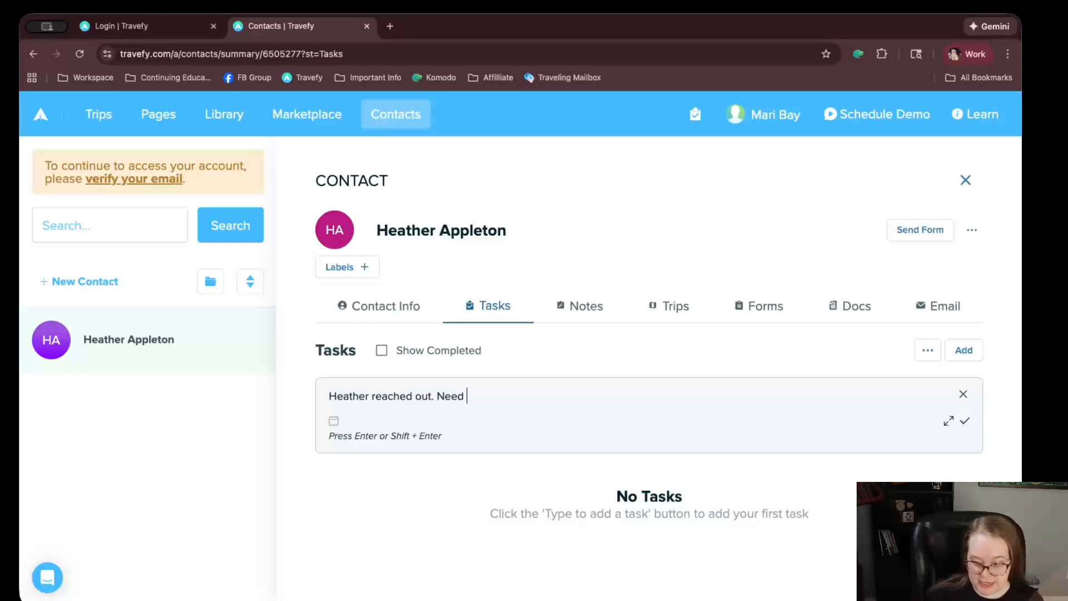
{"action": "key", "text": "BackSpace"}
{"action": "key", "text": "BackSpace"}
{"action": "type", "text": "end complim"}
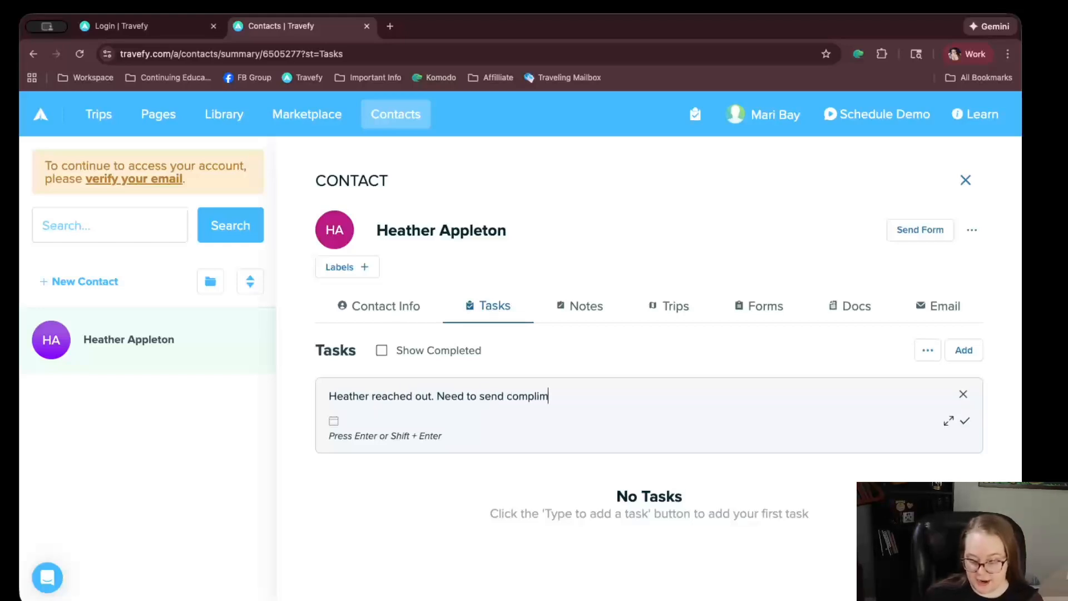
{"action": "type", "text": "entary consultation book"}
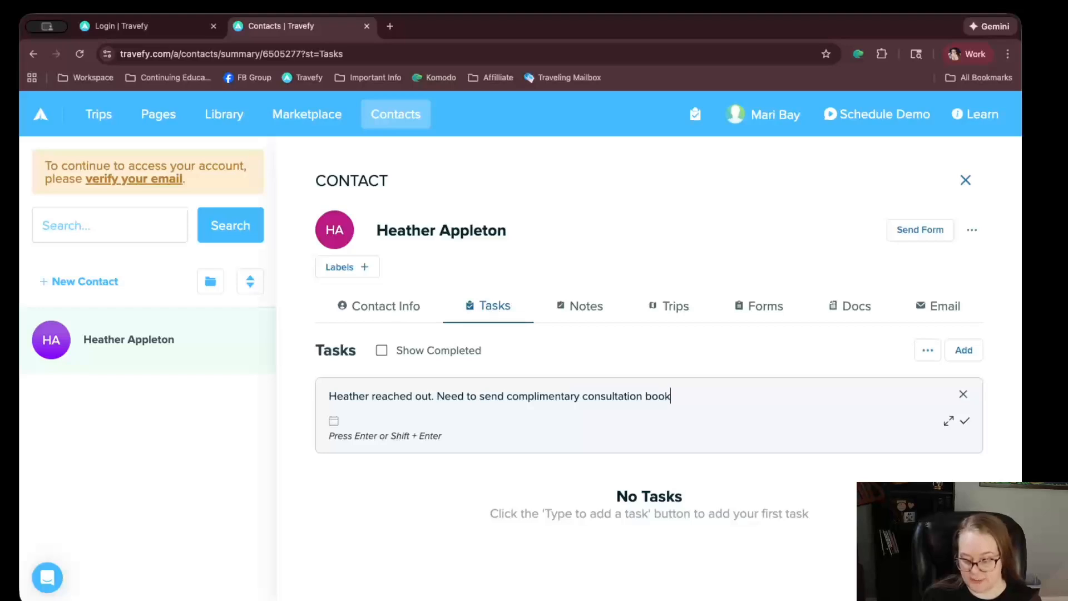
{"action": "type", "text": "ing link."}
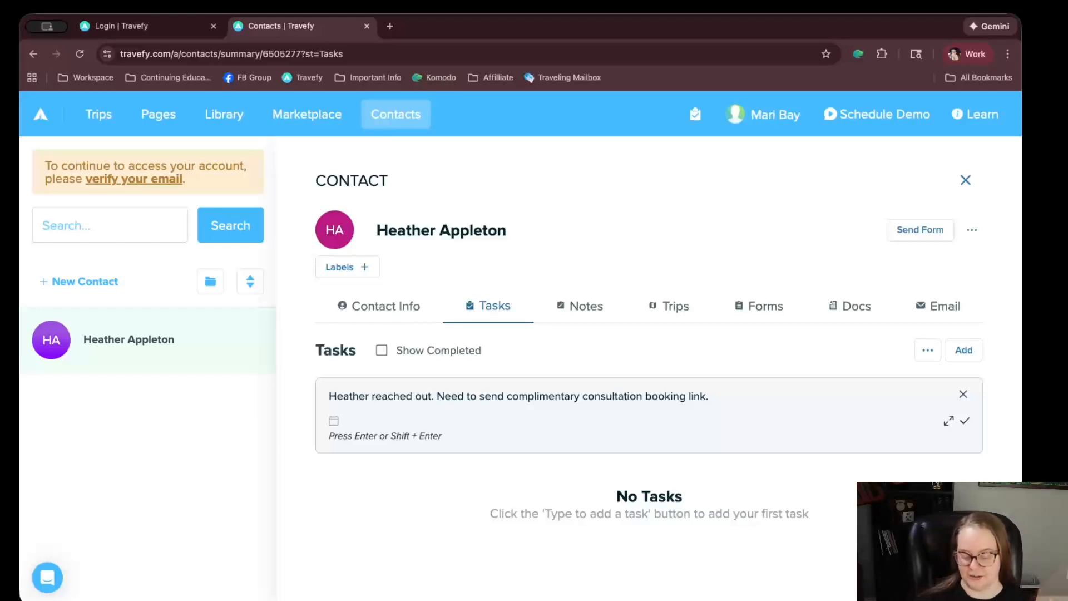
Give the task a due date of Jan 5 at 9:01 AM
{"action": "left_click", "coordinate": [333, 421]}
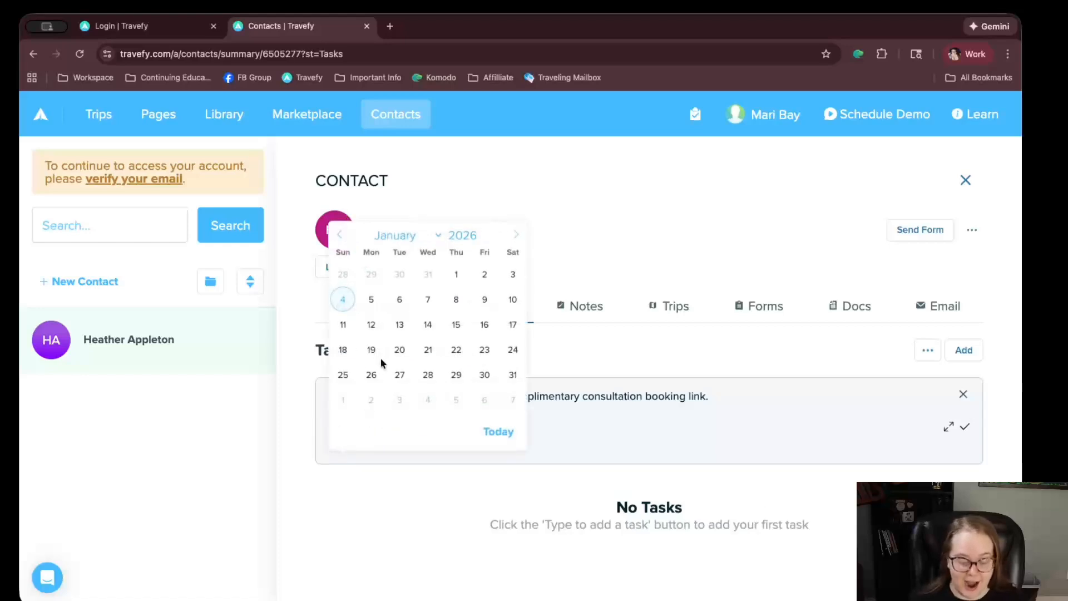
{"action": "left_click", "coordinate": [377, 304]}
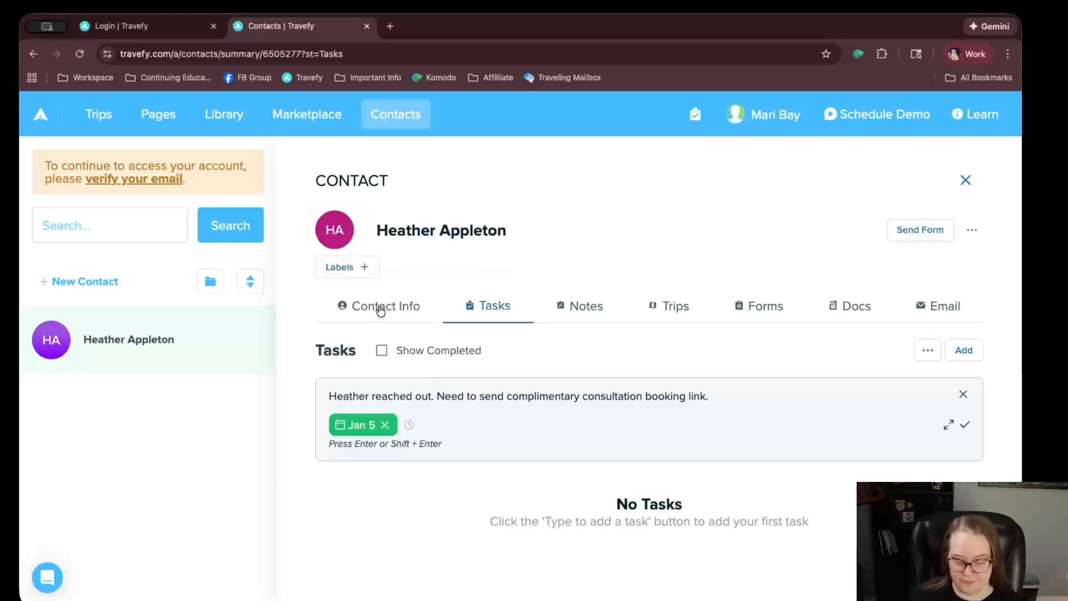
{"action": "left_click", "coordinate": [409, 426]}
{"action": "type", "text": "09"}
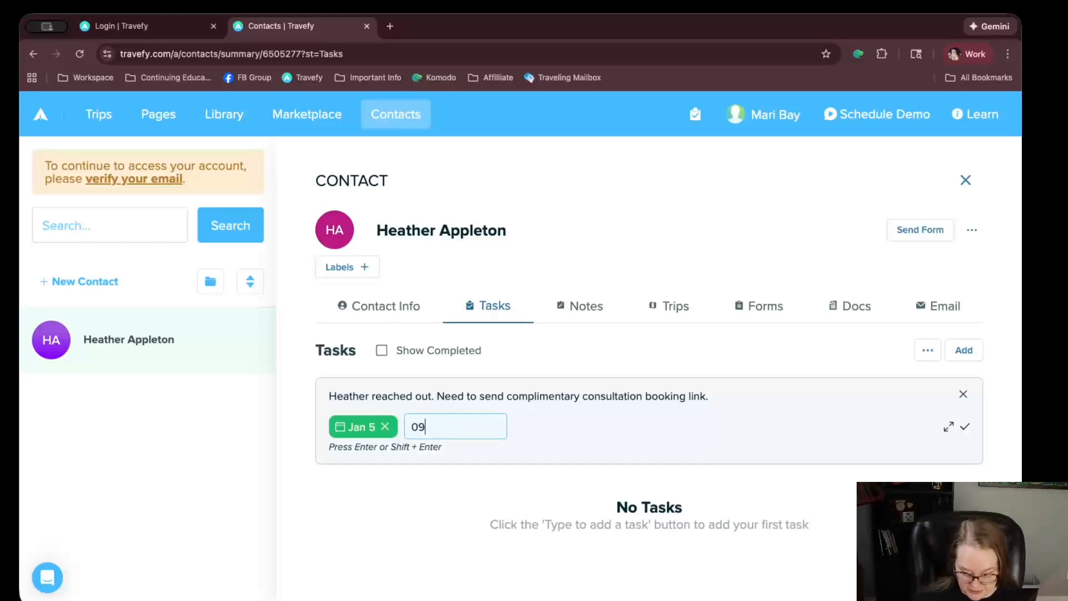
{"action": "type", "text": ":01"}
{"action": "key", "text": "BackSpace"}
{"action": "key", "text": "BackSpace"}
{"action": "type", "text": ":"}
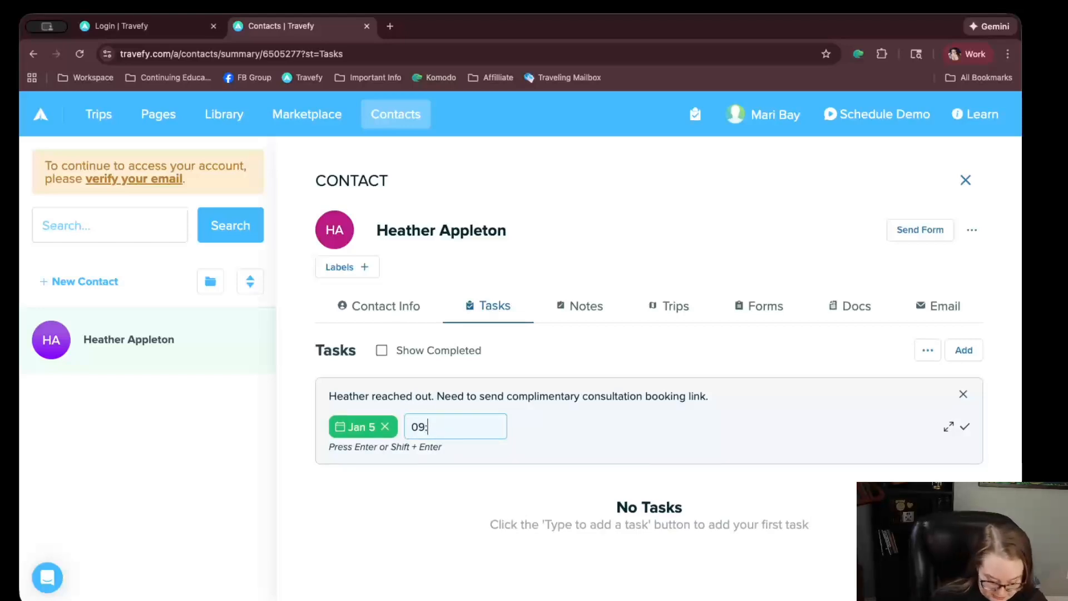
{"action": "type", "text": "01am"}
{"action": "key", "text": "Return"}
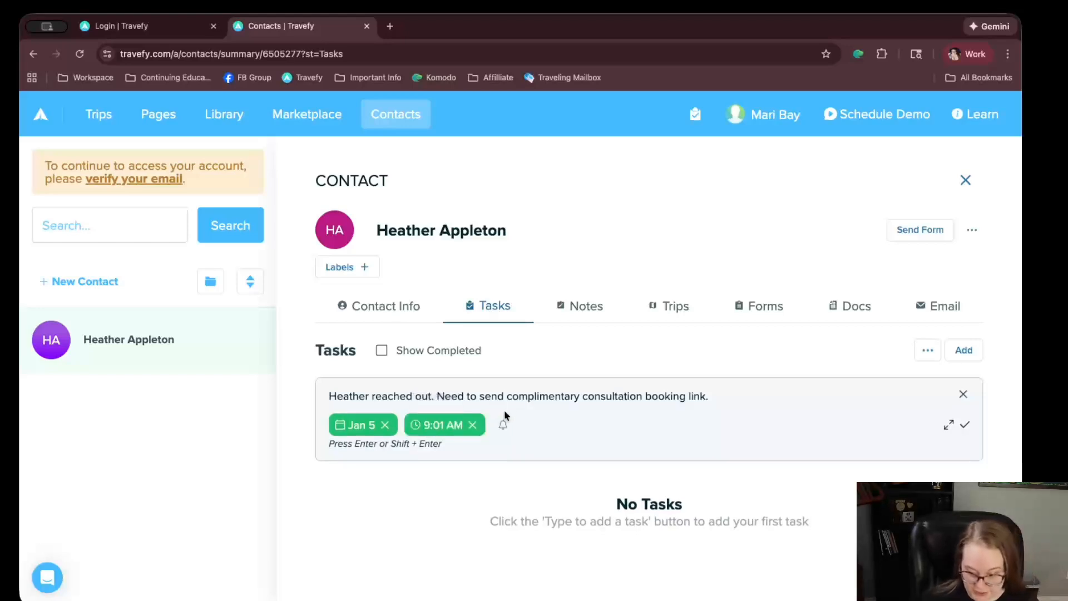
Add a reminder, save the task, and switch to the contact's Notes
{"action": "left_click", "coordinate": [504, 423]}
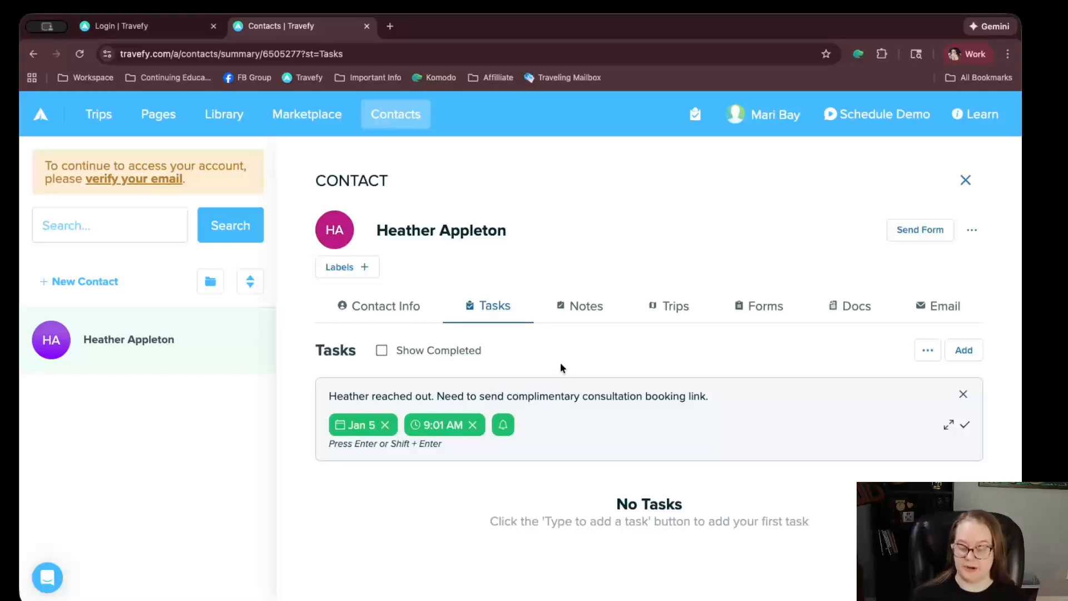
{"action": "left_click", "coordinate": [965, 425]}
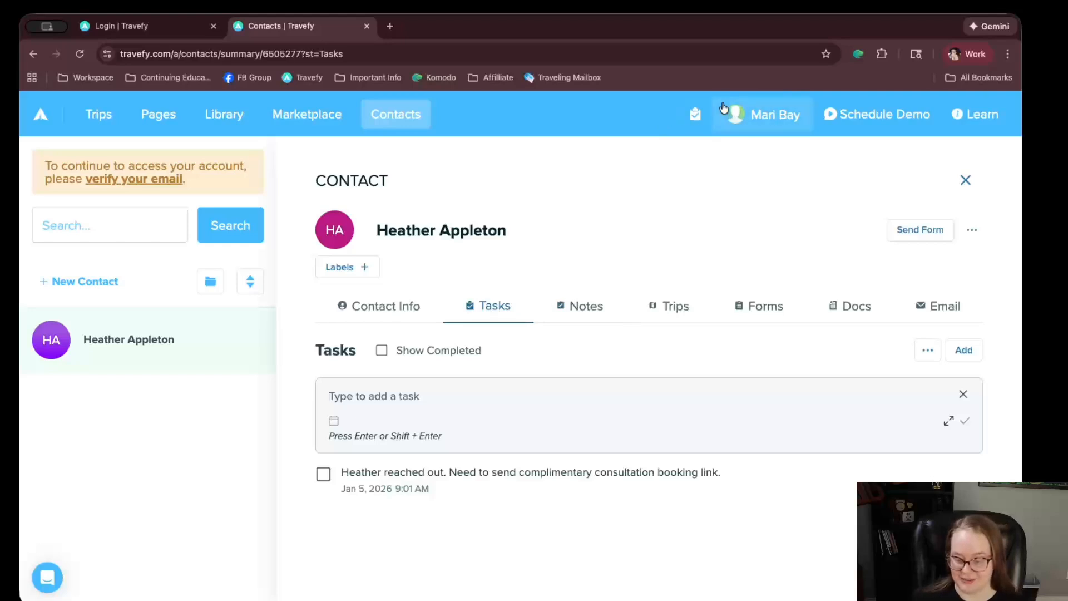
{"action": "mouse_move", "coordinate": [695, 114]}
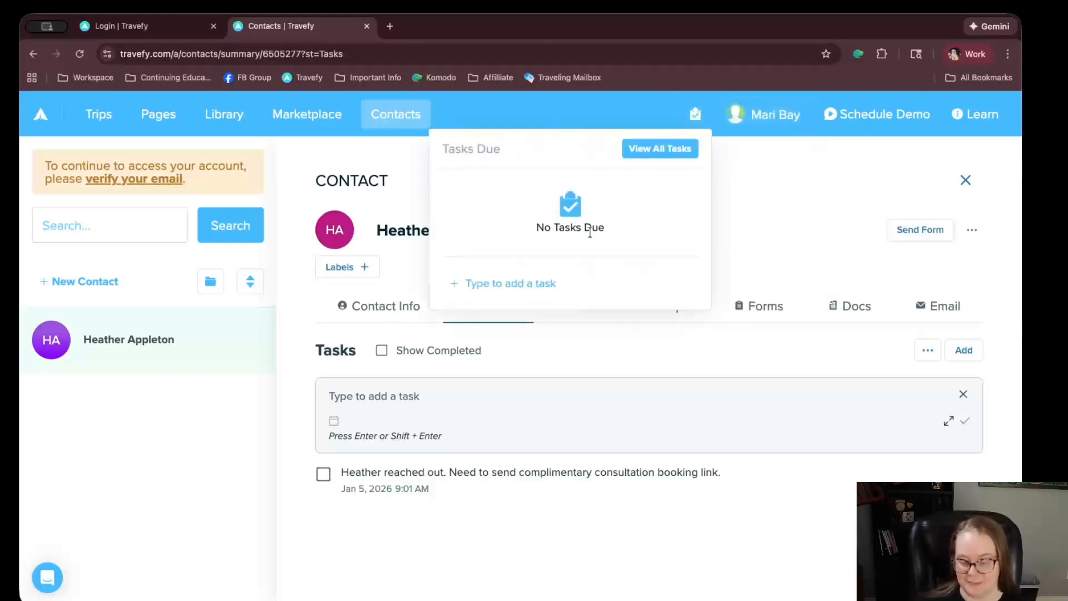
{"action": "left_click", "coordinate": [577, 319]}
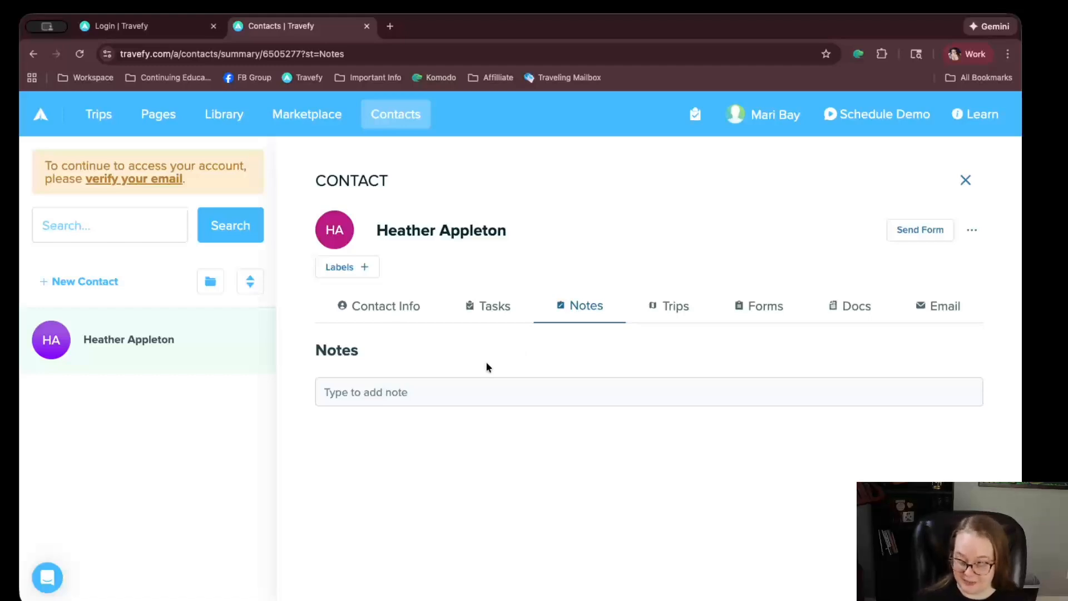
Browse the contact's note box, Trips, Forms, Docs and Email tabs
{"action": "left_click", "coordinate": [414, 393]}
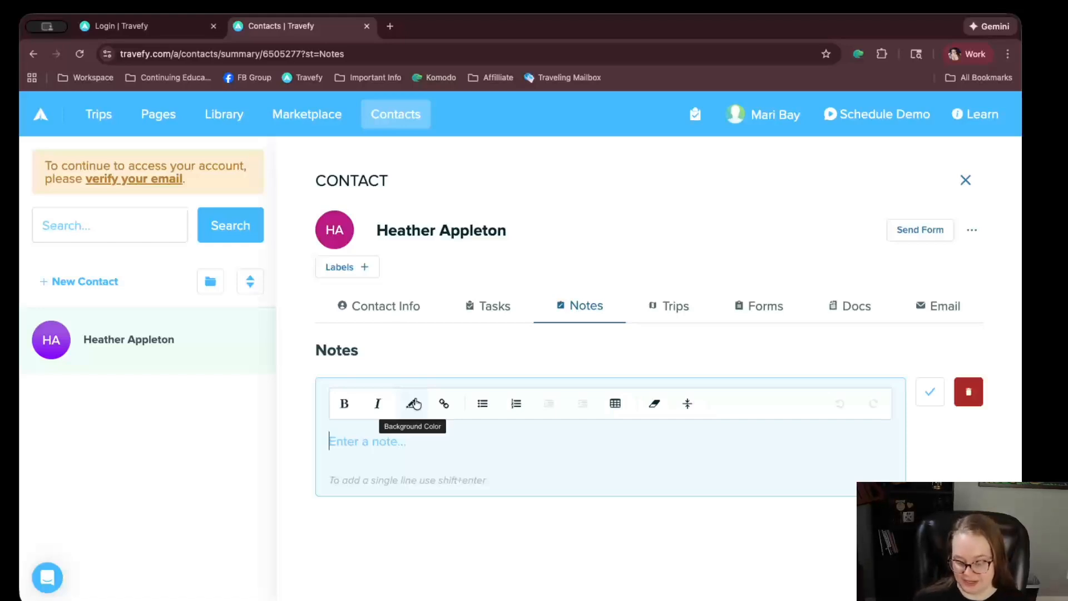
{"action": "left_click", "coordinate": [659, 310]}
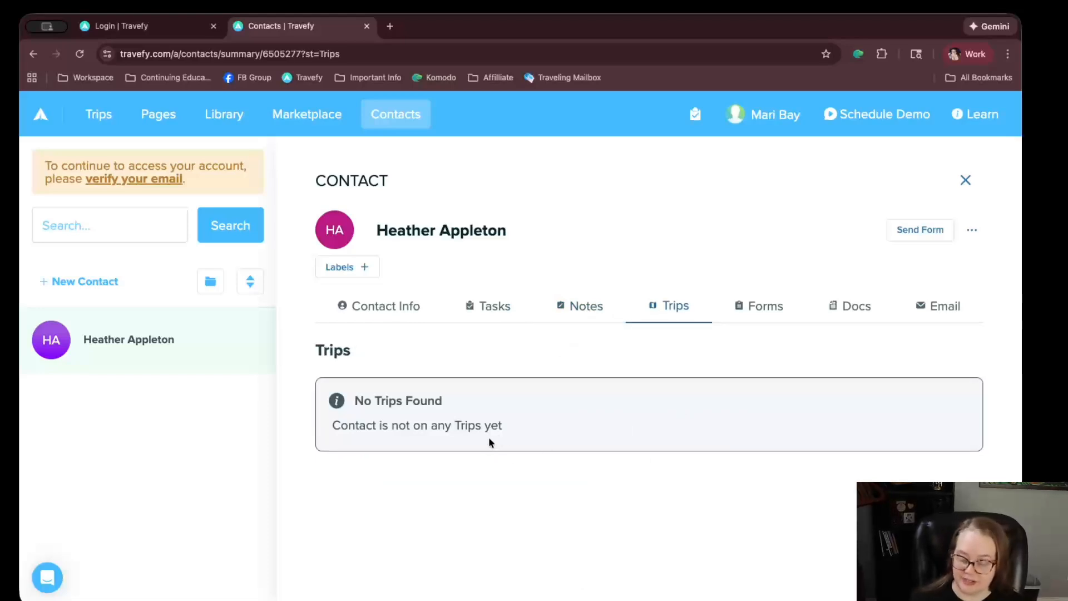
{"action": "left_click", "coordinate": [784, 317]}
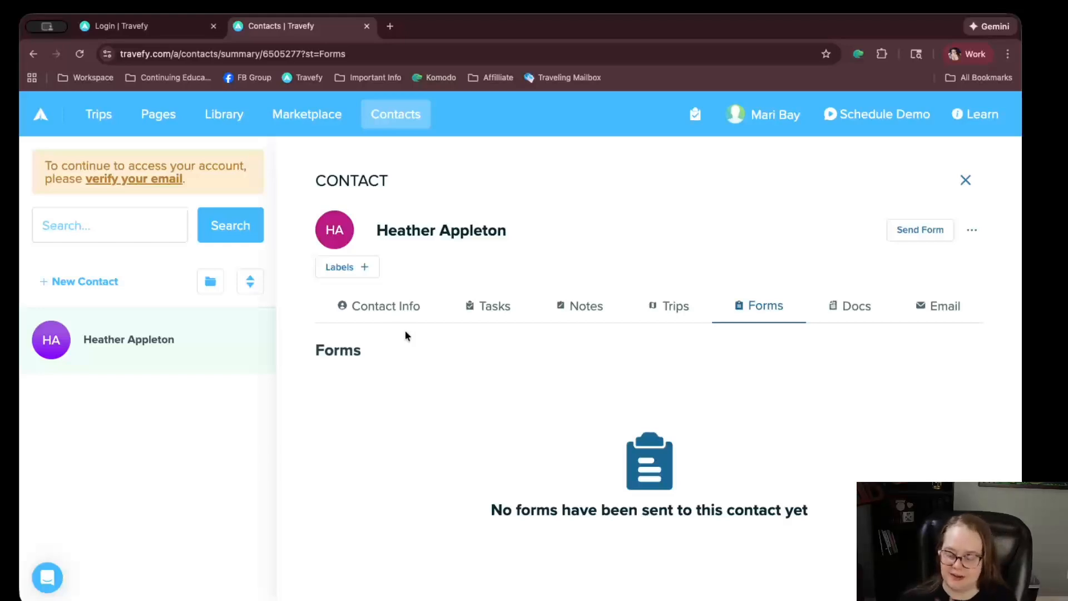
{"action": "left_click", "coordinate": [840, 310]}
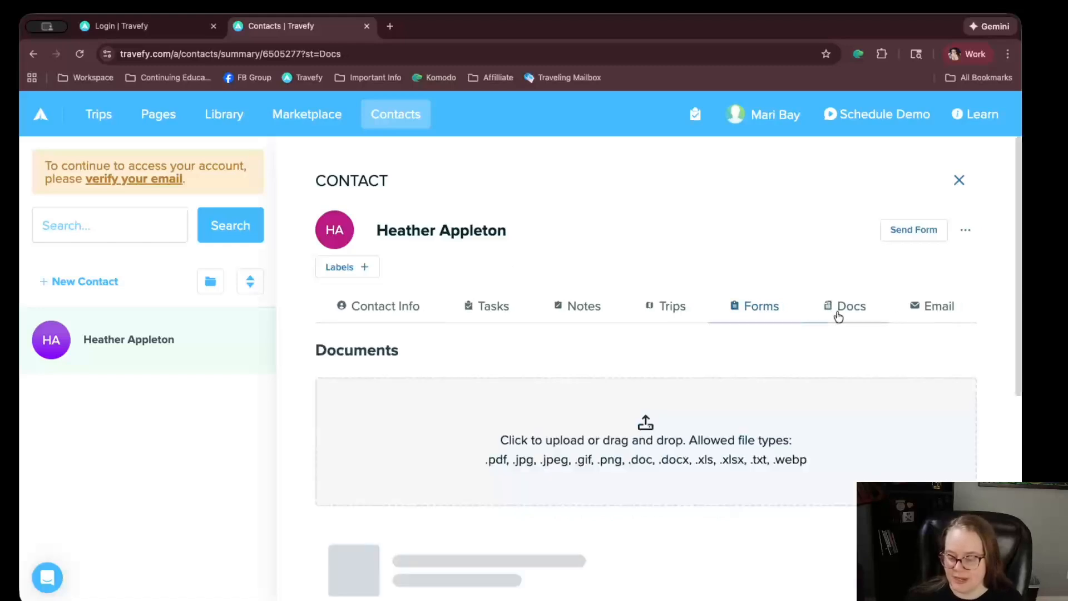
{"action": "scroll", "coordinate": [580, 327], "scroll_direction": "down", "scroll_amount": 1}
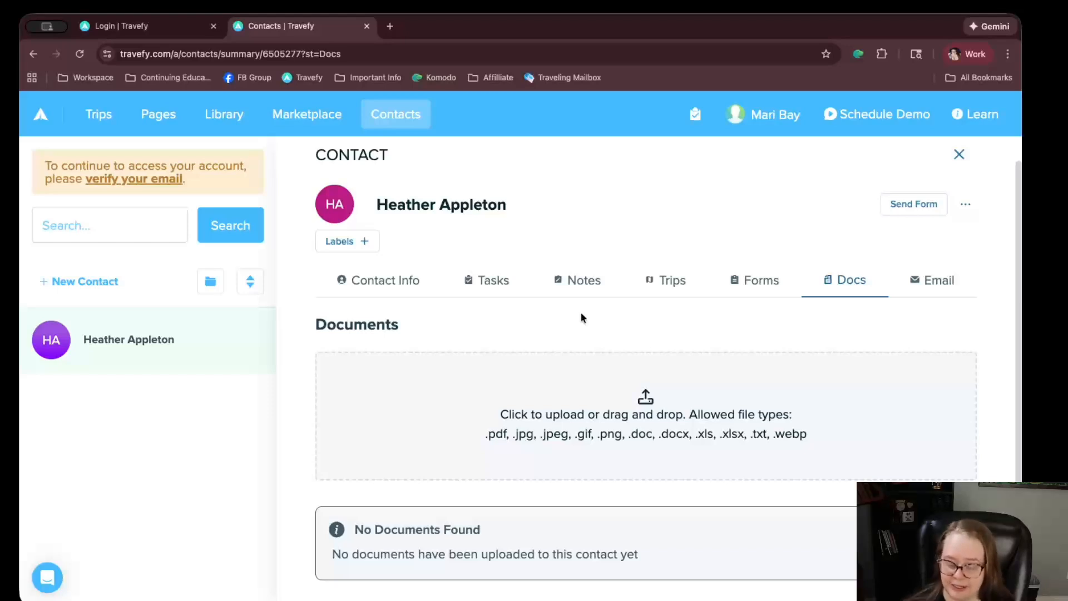
{"action": "left_click", "coordinate": [930, 281]}
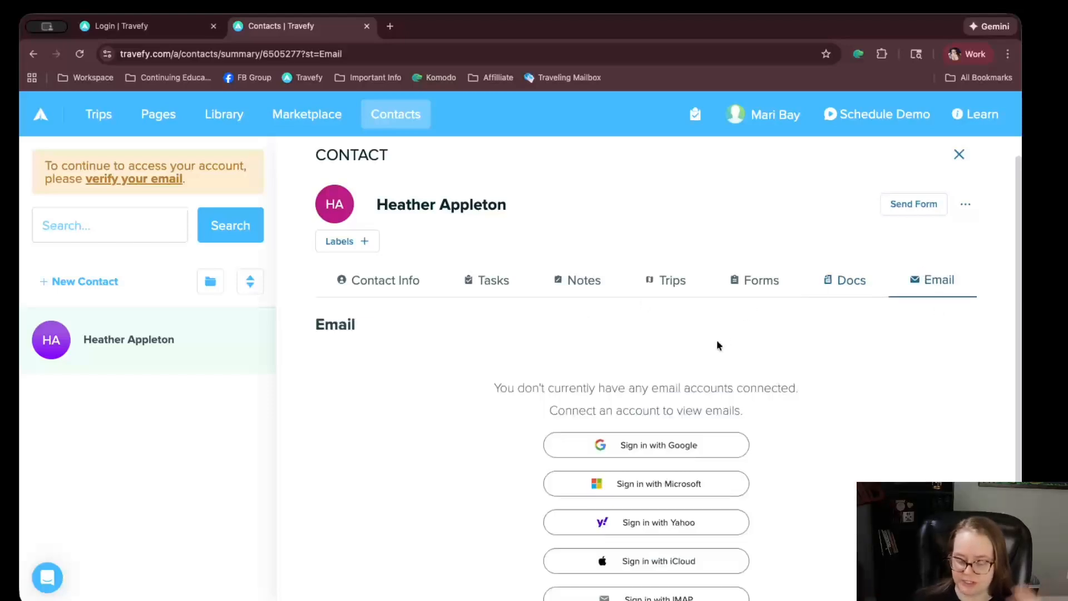
{"action": "scroll", "coordinate": [665, 360], "scroll_direction": "down", "scroll_amount": 2}
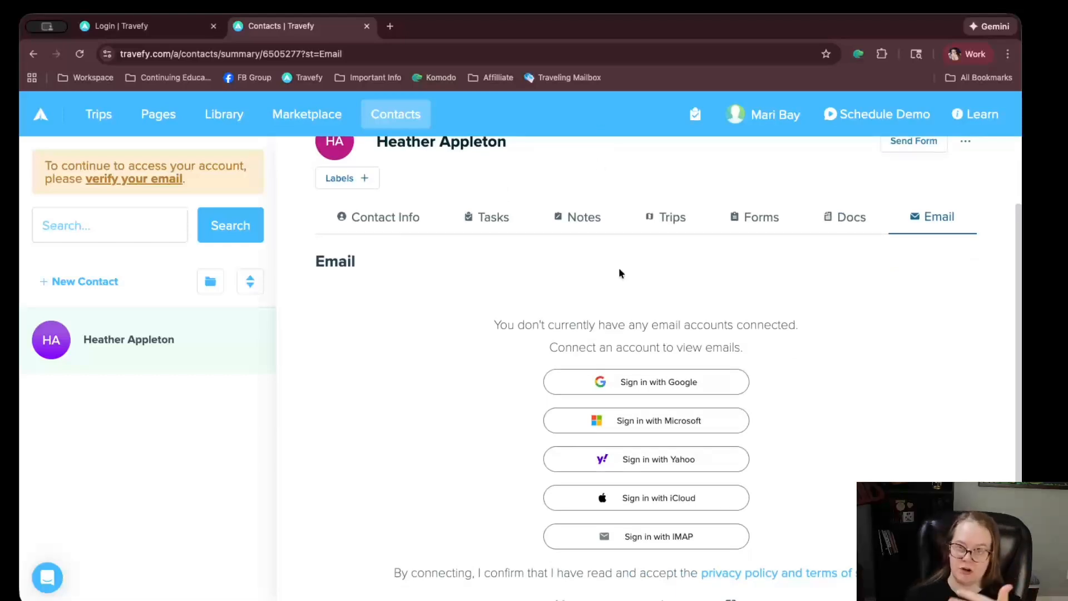
Scroll through the contact's Contact Info and Email sections, then close the contact panel
{"action": "left_click", "coordinate": [392, 232]}
{"action": "scroll", "coordinate": [663, 482], "scroll_direction": "down", "scroll_amount": 6}
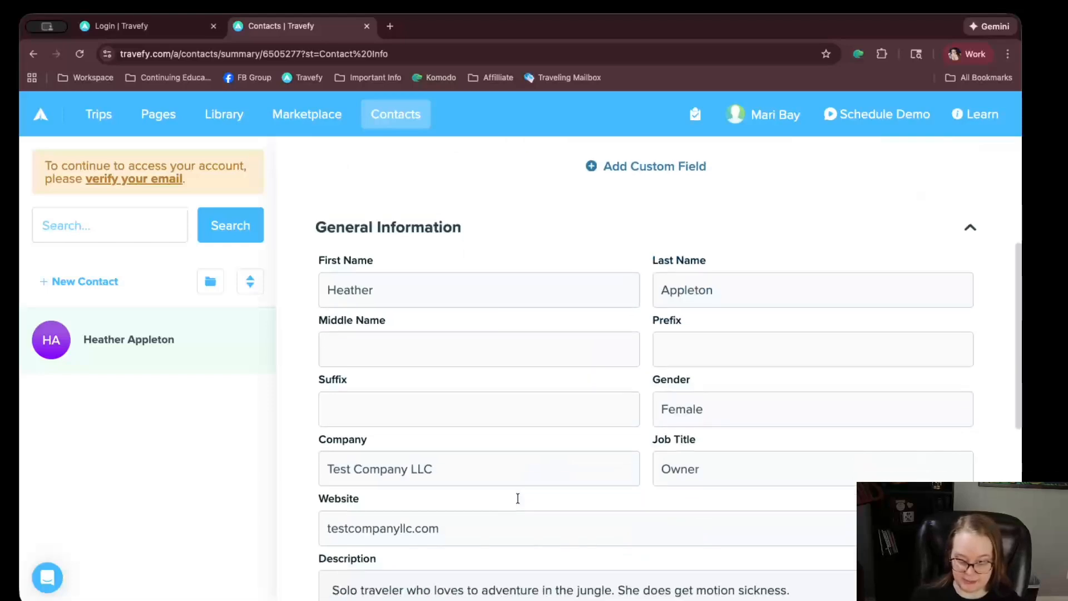
{"action": "scroll", "coordinate": [546, 462], "scroll_direction": "down", "scroll_amount": 2}
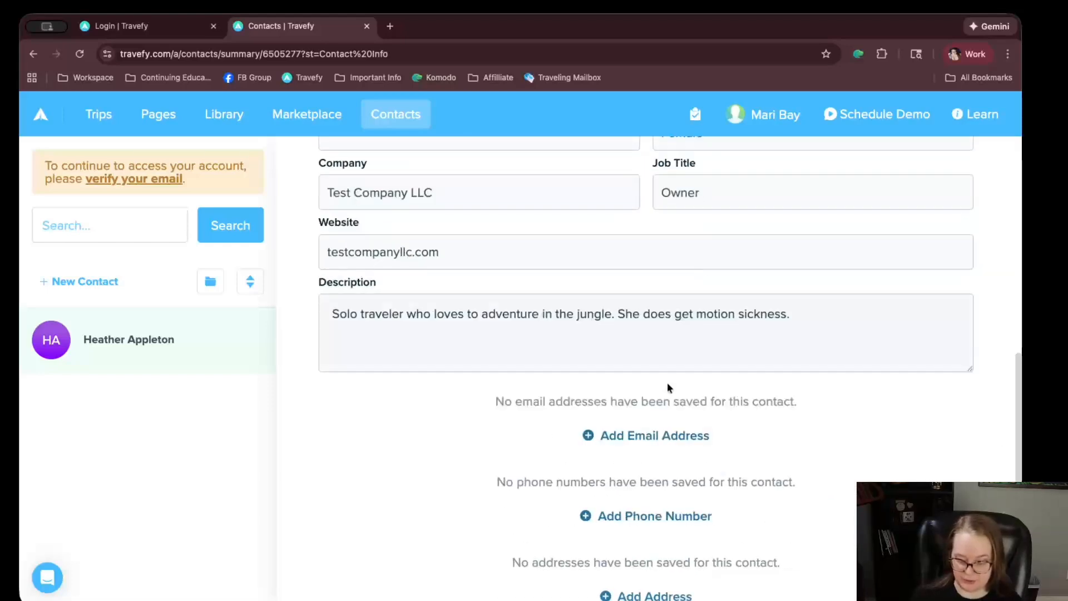
{"action": "scroll", "coordinate": [643, 427], "scroll_direction": "up", "scroll_amount": 8}
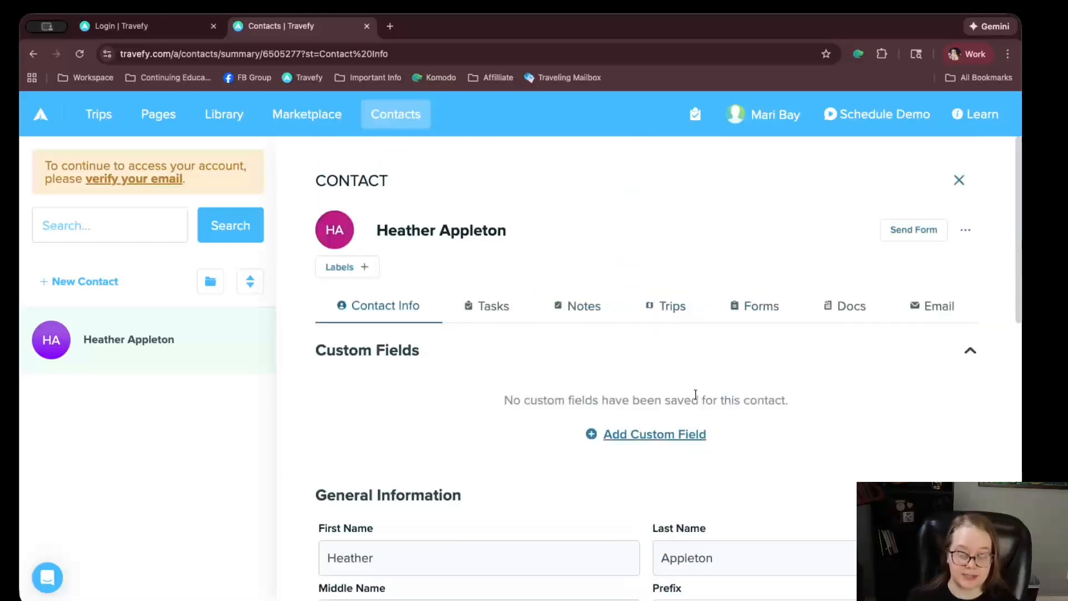
{"action": "left_click", "coordinate": [915, 306]}
{"action": "scroll", "coordinate": [702, 390], "scroll_direction": "down", "scroll_amount": 1}
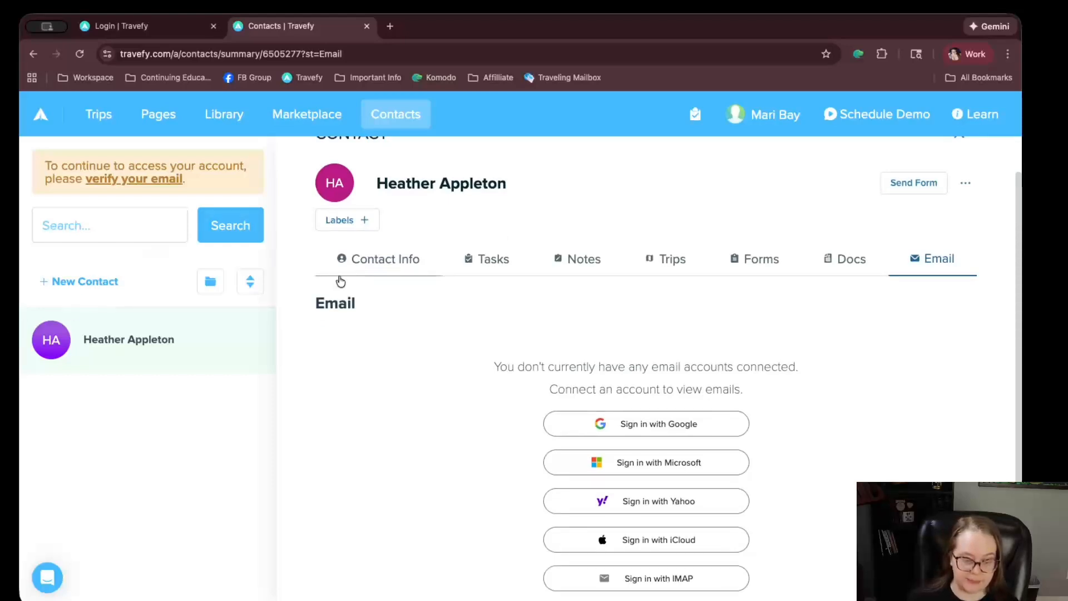
{"action": "scroll", "coordinate": [606, 222], "scroll_direction": "up", "scroll_amount": 1}
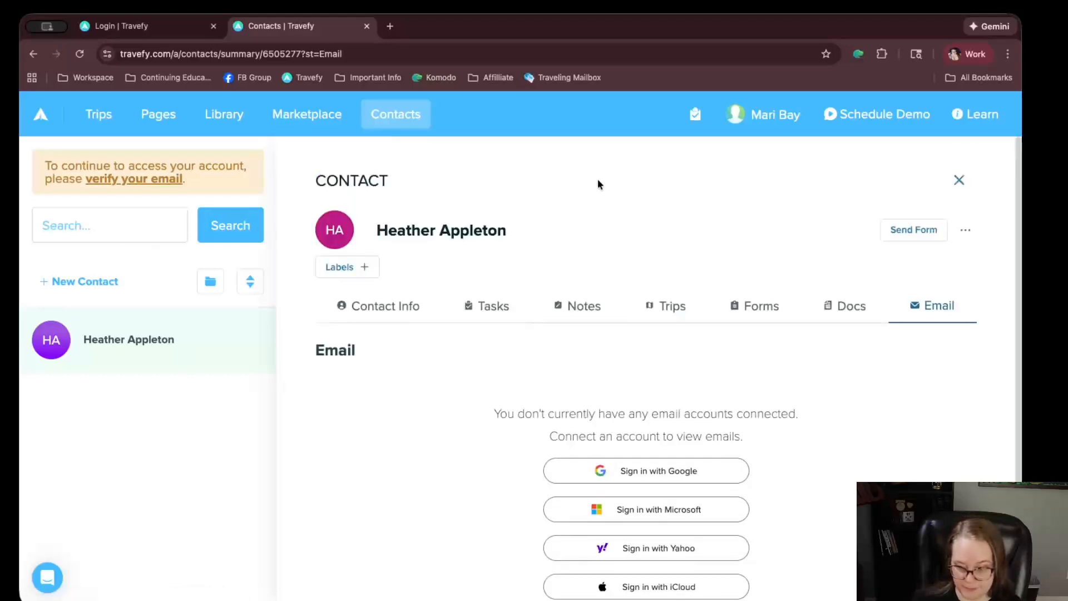
{"action": "left_click", "coordinate": [958, 180]}
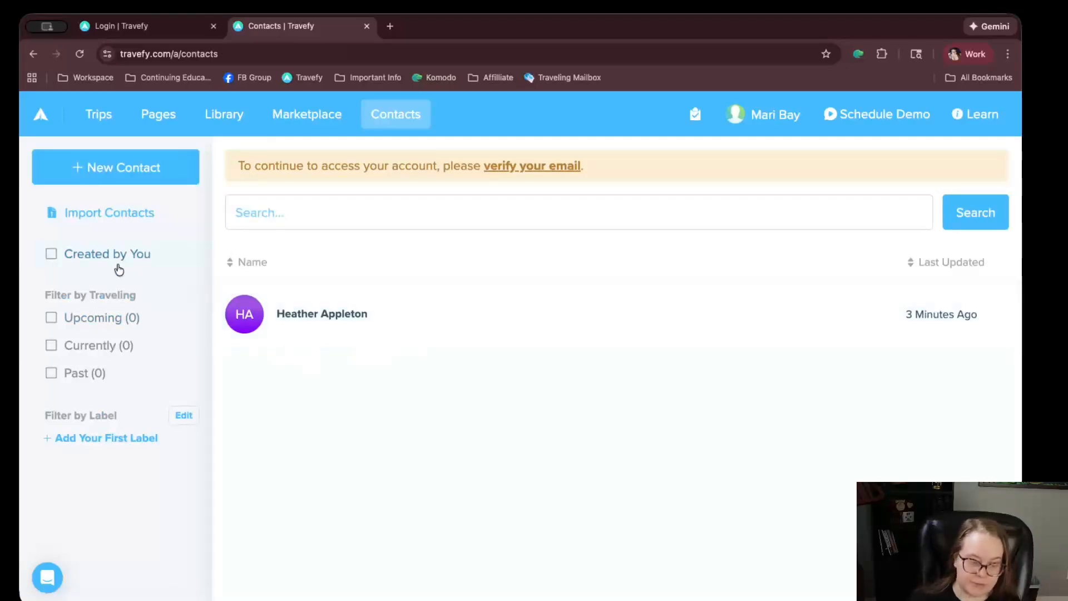
Create a new contact label named 'Appleton Family'
{"action": "left_click", "coordinate": [111, 437]}
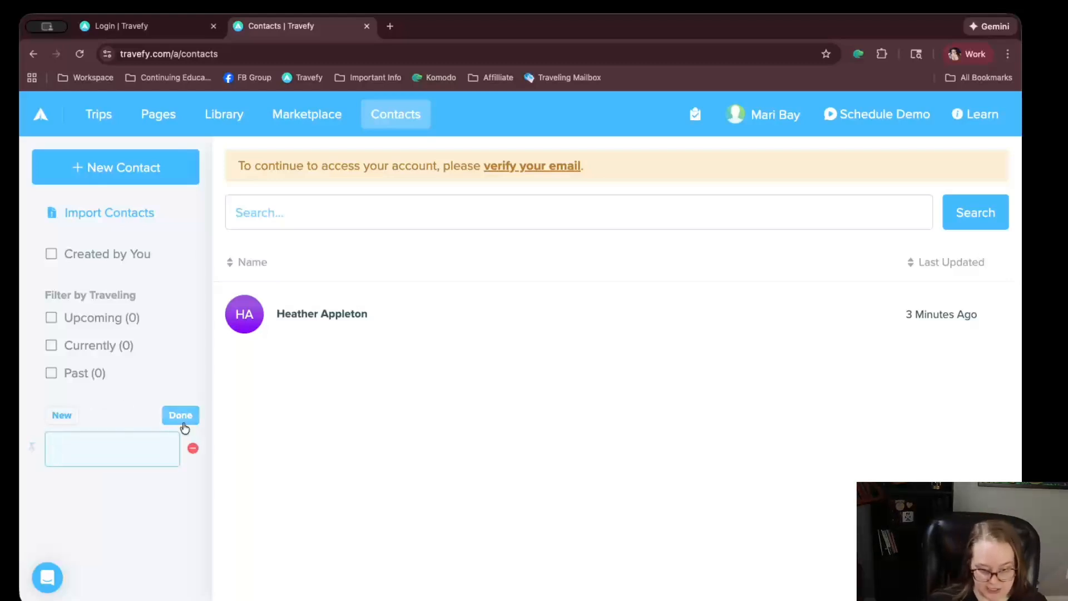
{"action": "type", "text": "Appleton Family"}
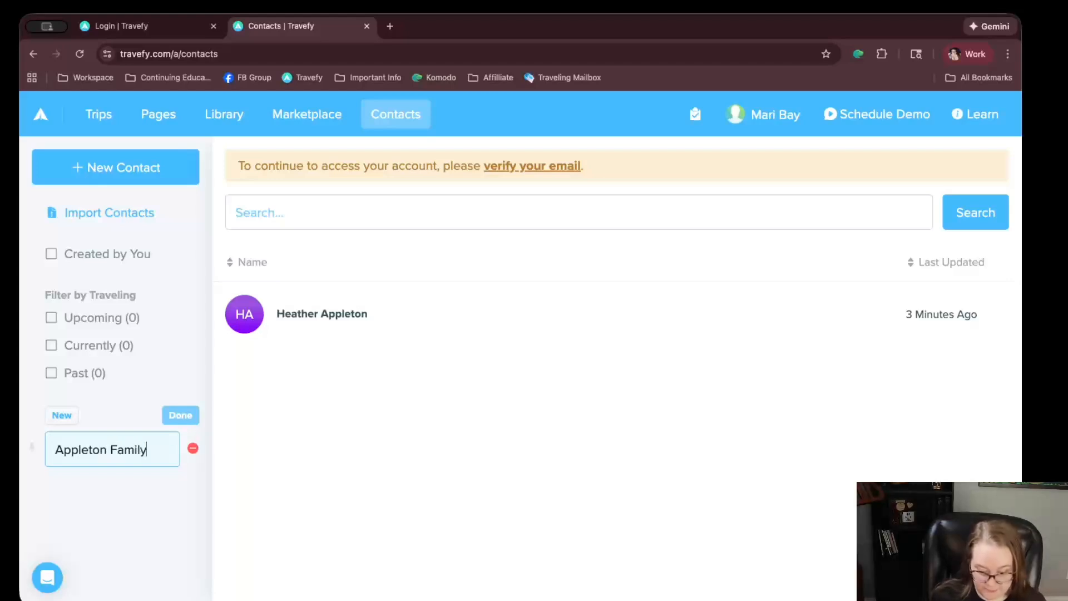
{"action": "left_click", "coordinate": [183, 418]}
Add a new contact with the contact's first and last name, then close it
{"action": "left_click", "coordinate": [89, 167]}
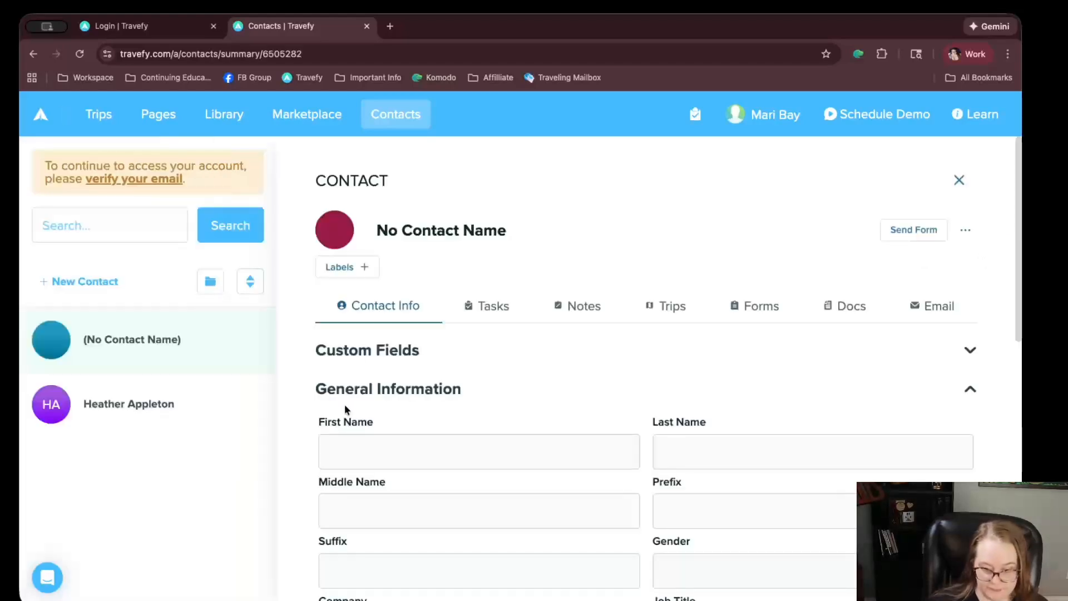
{"action": "left_click", "coordinate": [401, 453]}
{"action": "key", "text": "Tab"}
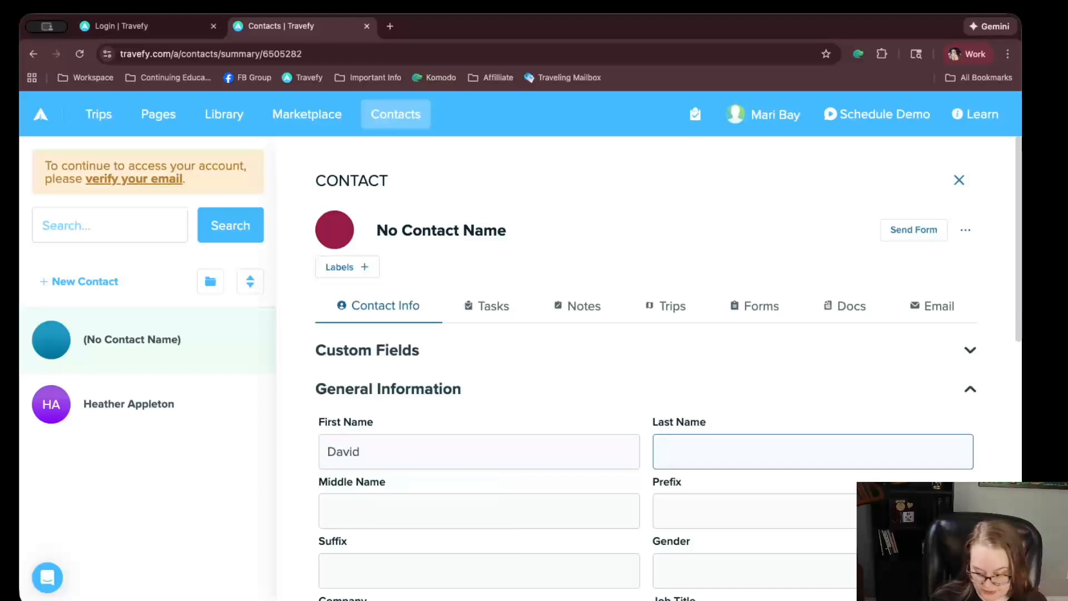
{"action": "key", "text": "shift+Tab"}
{"action": "key", "text": "shift+Tab"}
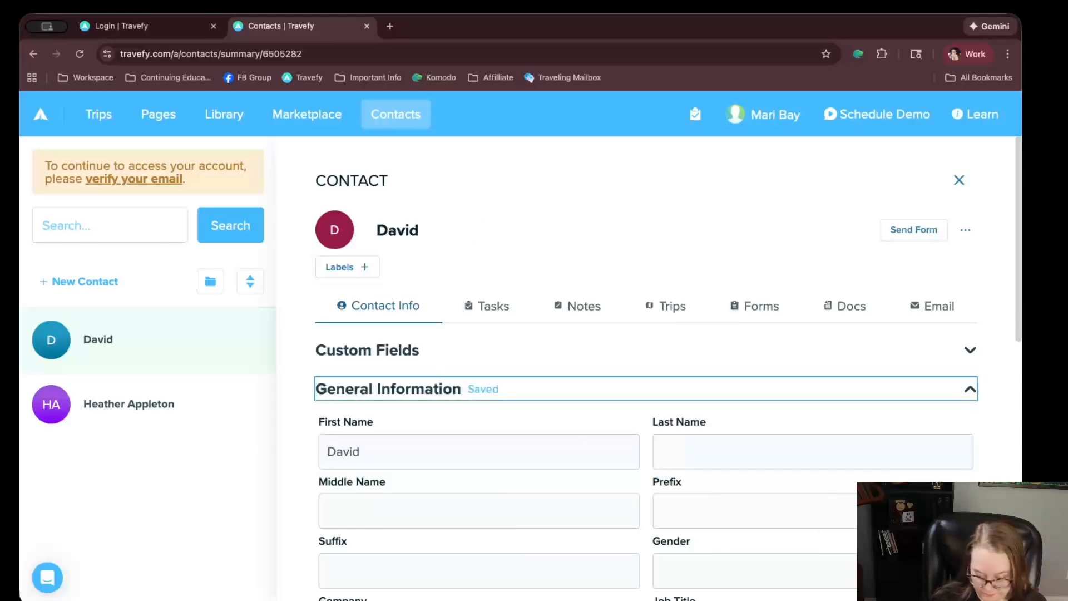
{"action": "key", "text": "Tab"}
{"action": "key", "text": "Tab"}
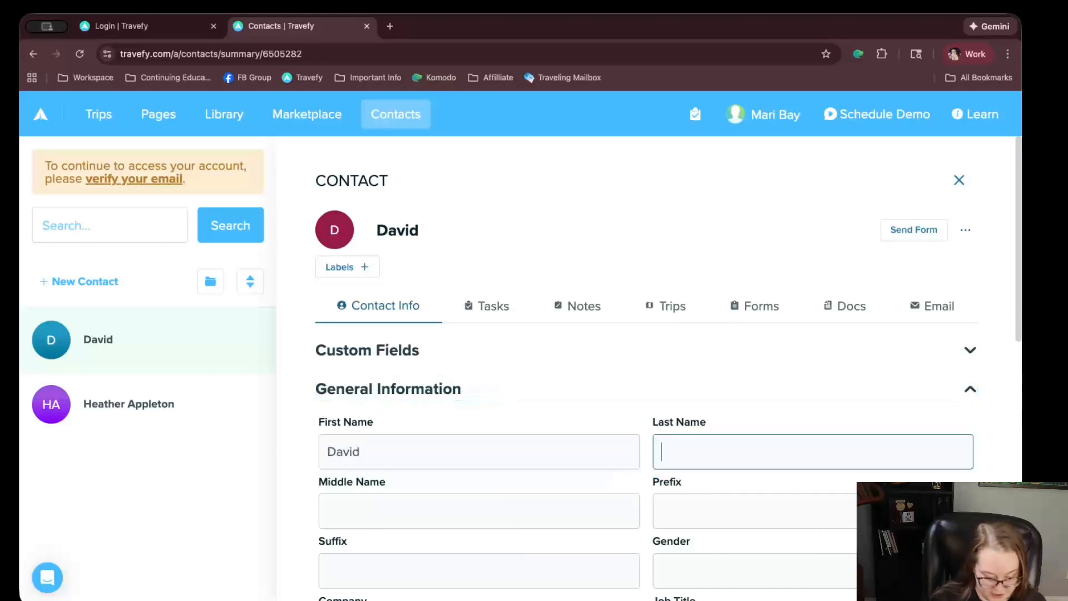
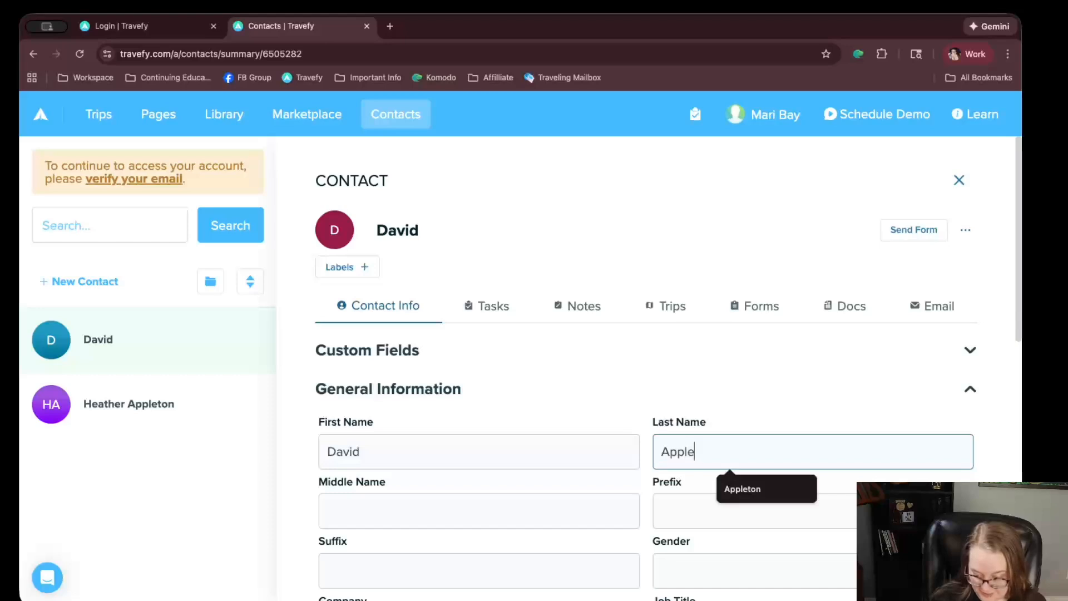
{"action": "key", "text": "Tab"}
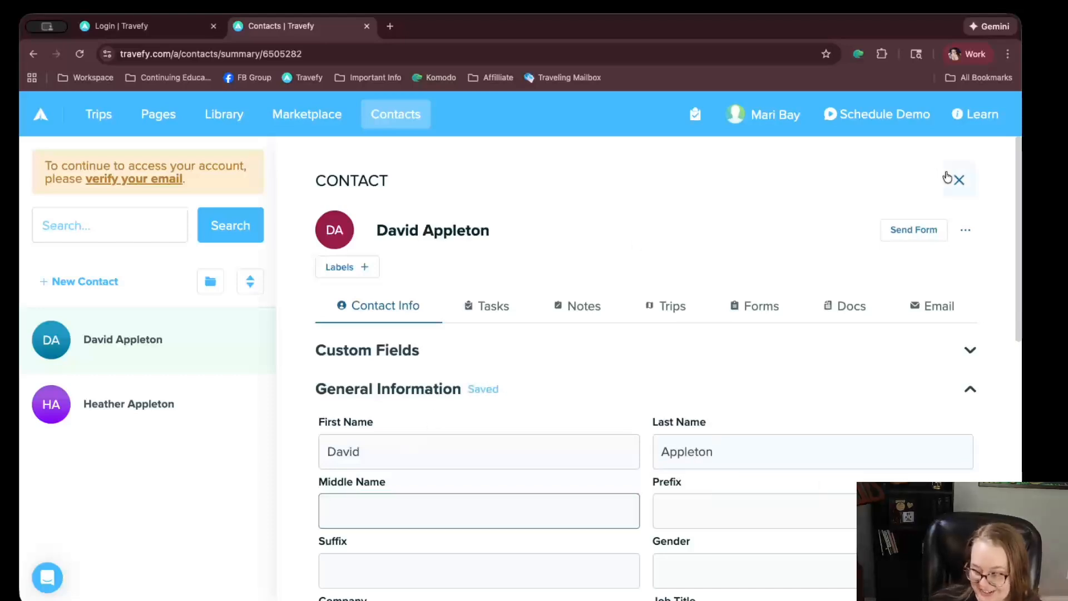
{"action": "left_click", "coordinate": [958, 180]}
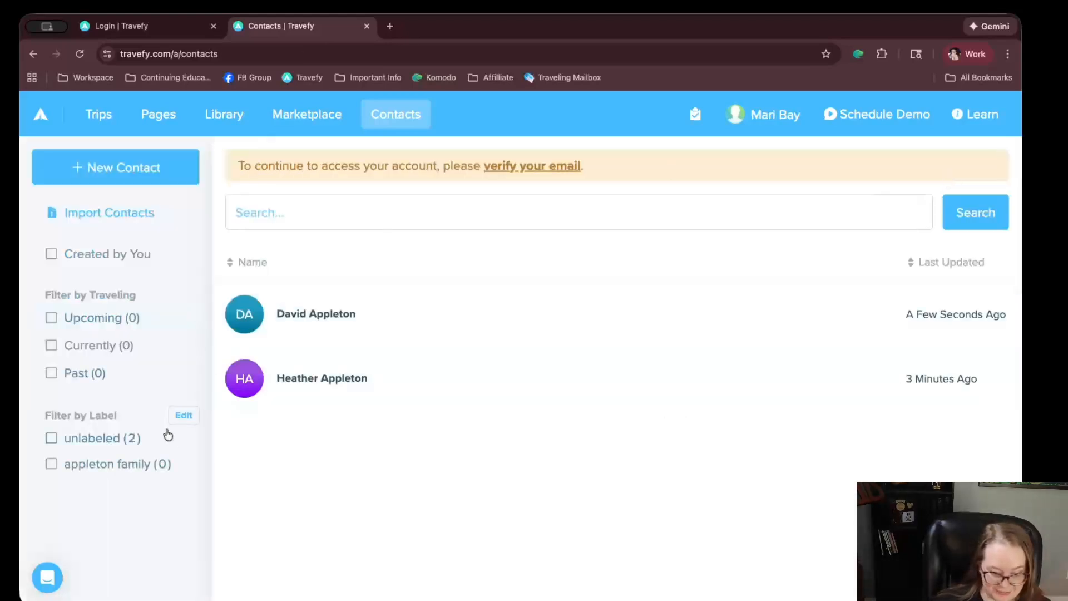
Apply the appleton family label to the first contact
{"action": "left_click", "coordinate": [490, 326]}
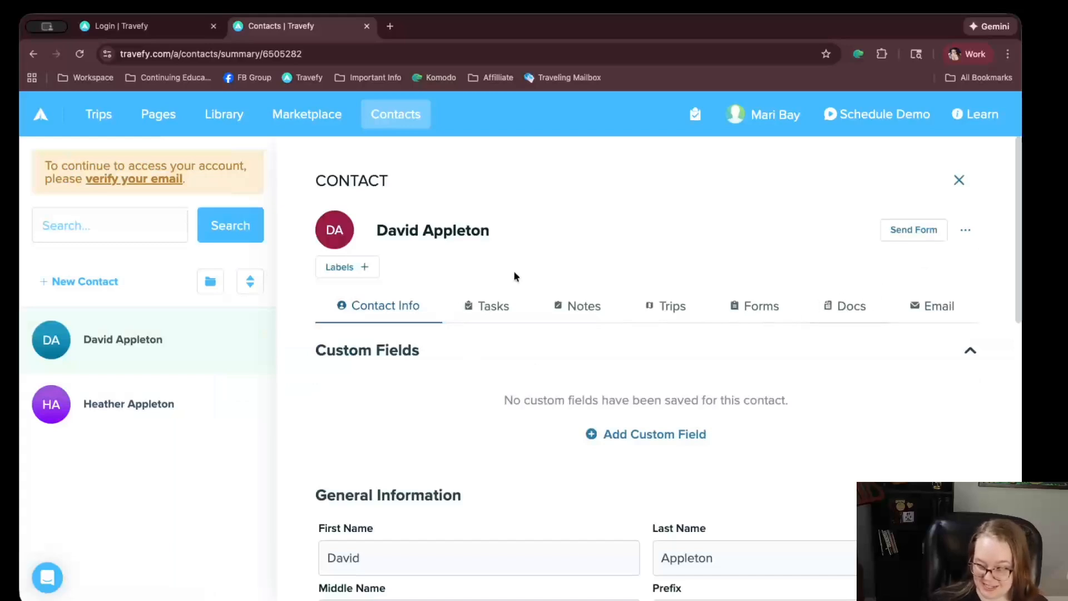
{"action": "left_click", "coordinate": [372, 270]}
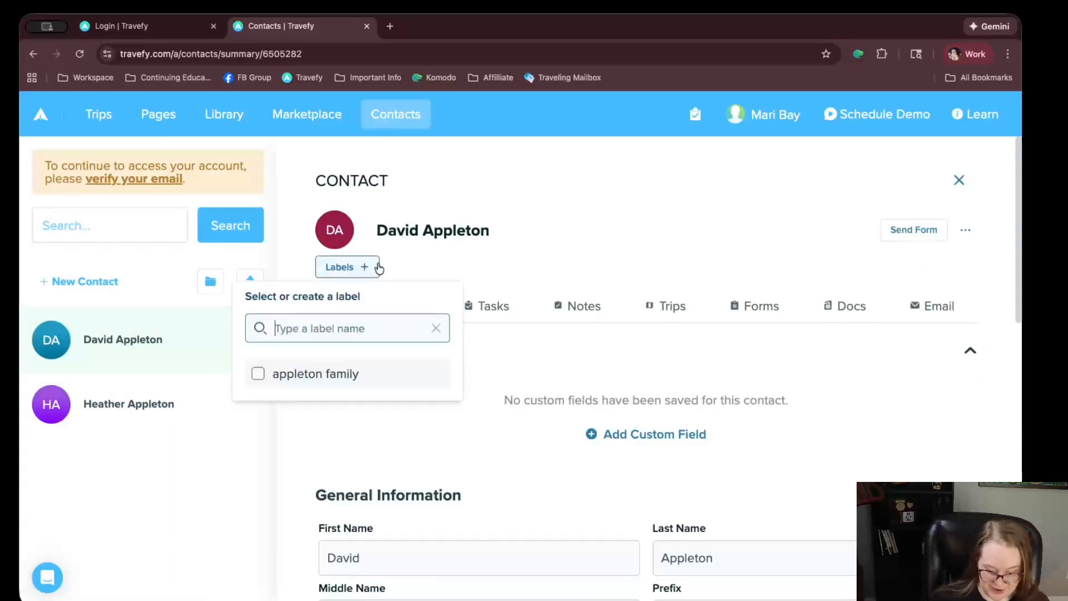
{"action": "left_click", "coordinate": [306, 375]}
Label the second contact appleton family, then test and clear that label filter
{"action": "left_click", "coordinate": [216, 399]}
{"action": "left_click", "coordinate": [346, 267]}
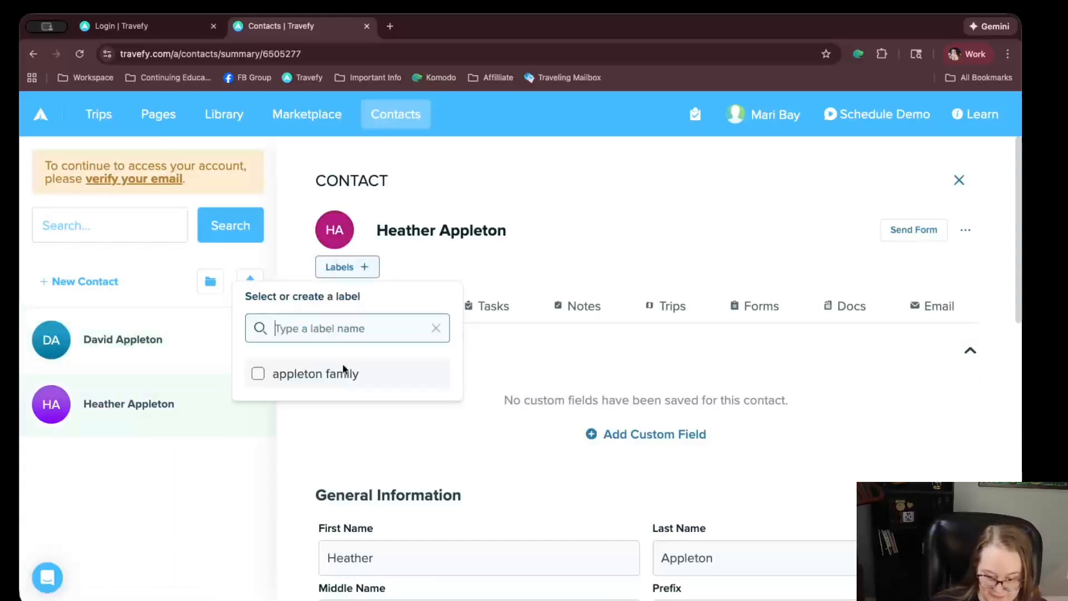
{"action": "left_click", "coordinate": [303, 379]}
{"action": "left_click", "coordinate": [210, 471]}
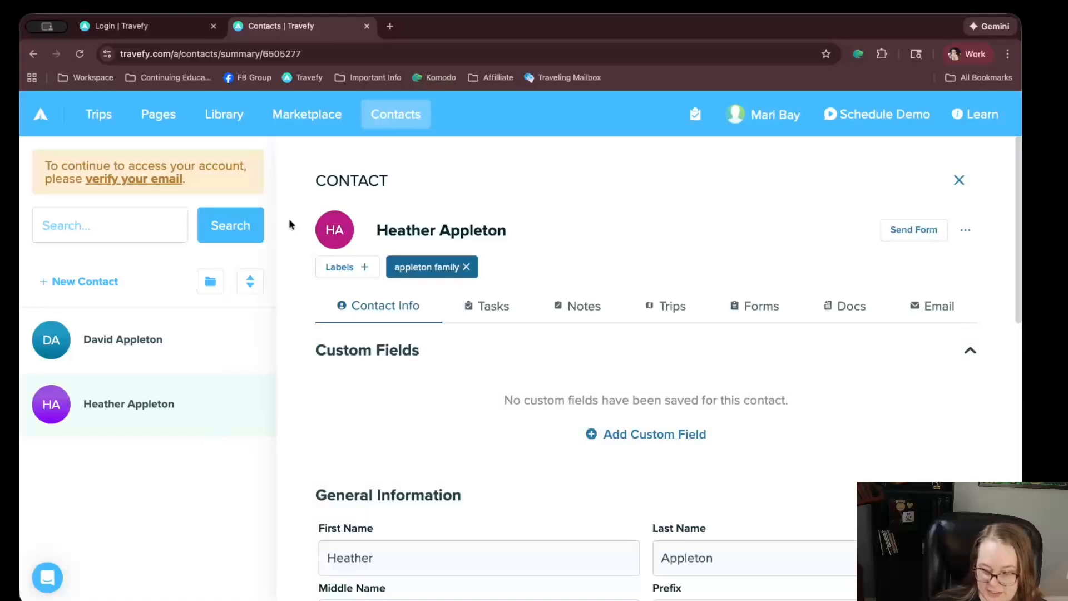
{"action": "left_click", "coordinate": [969, 177]}
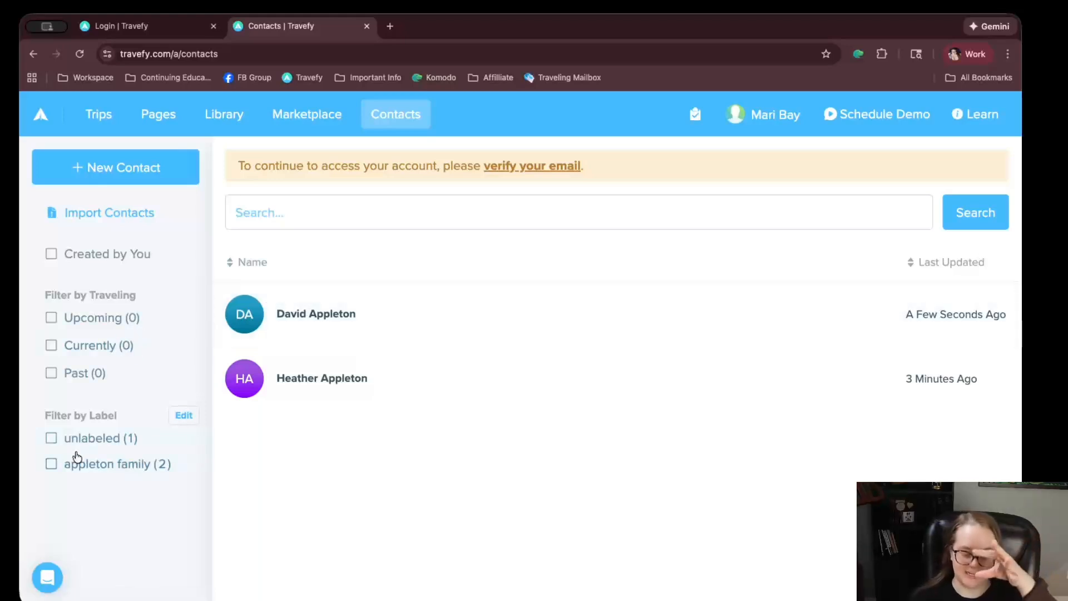
{"action": "left_click", "coordinate": [61, 470]}
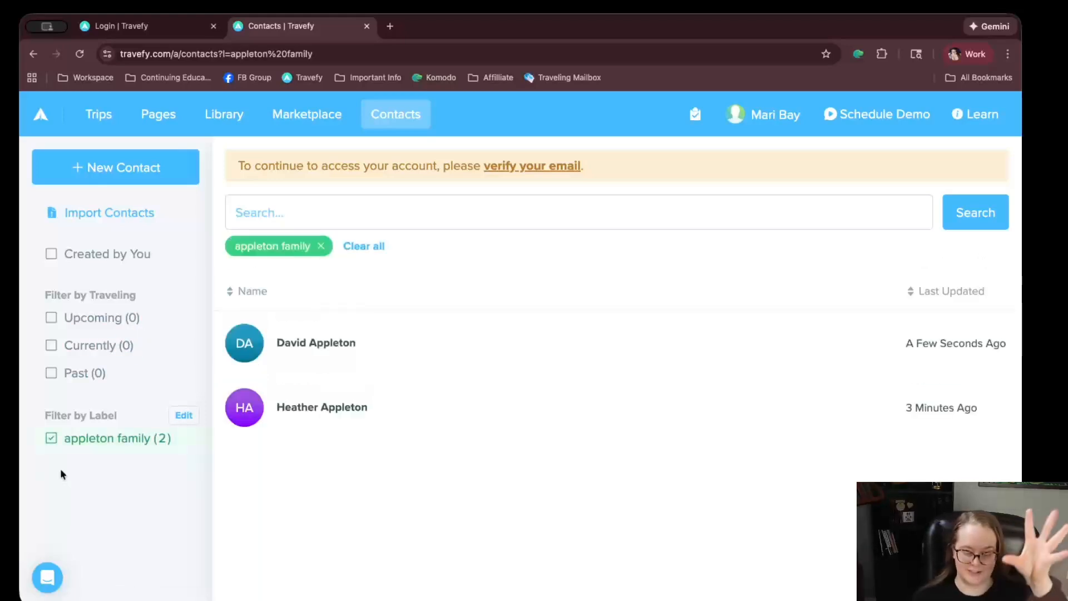
{"action": "left_click", "coordinate": [81, 444]}
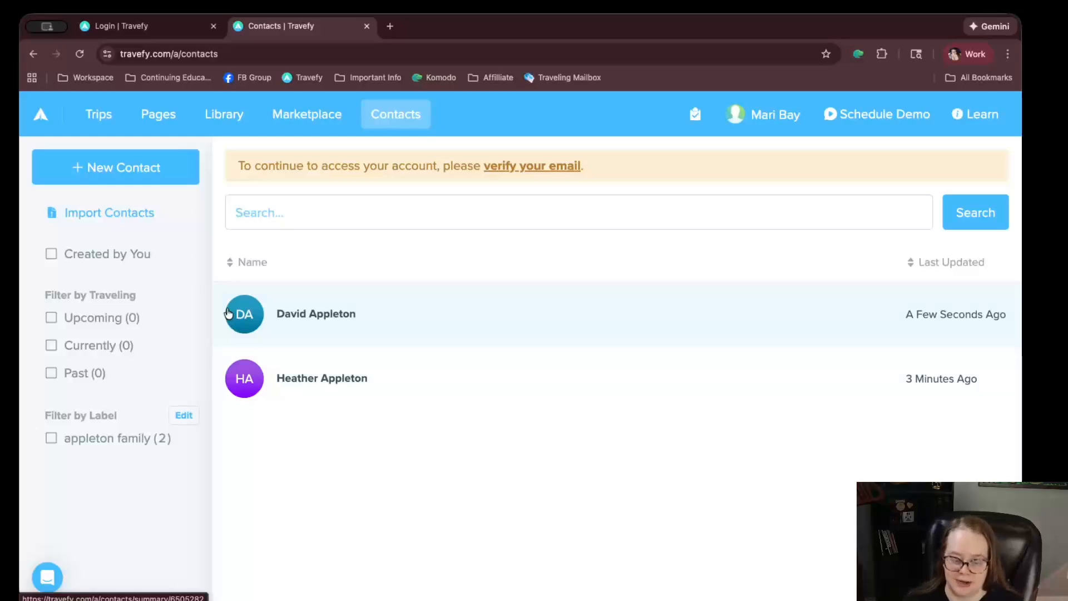
Browse the Marketplace and view the Alaska Ports of Call item
{"action": "left_click", "coordinate": [295, 128]}
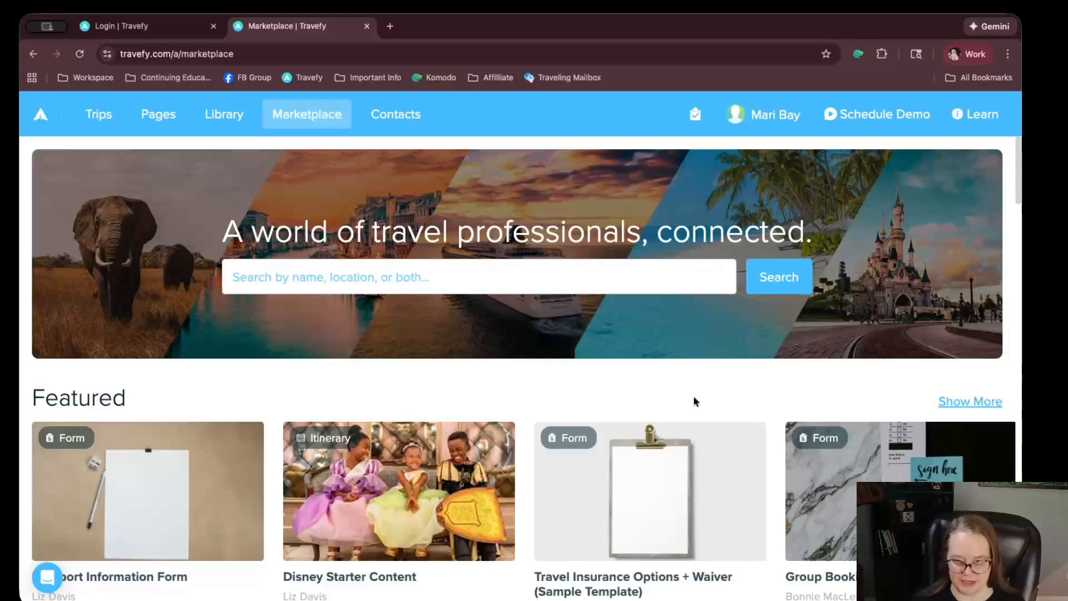
{"action": "scroll", "coordinate": [693, 396], "scroll_direction": "down", "scroll_amount": 8}
{"action": "scroll", "coordinate": [688, 422], "scroll_direction": "down", "scroll_amount": 7}
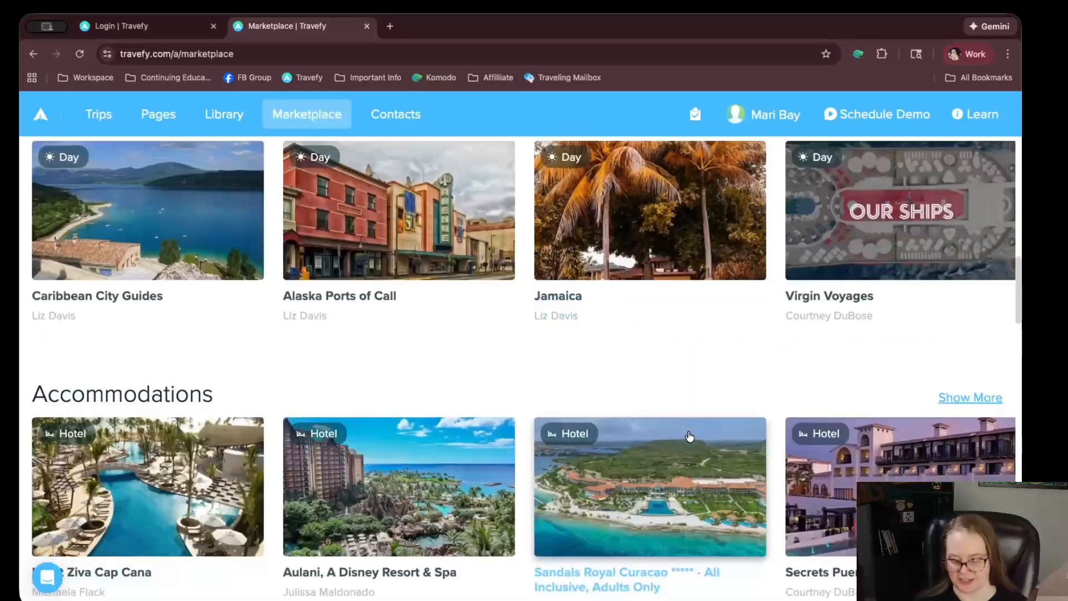
{"action": "left_click", "coordinate": [477, 288]}
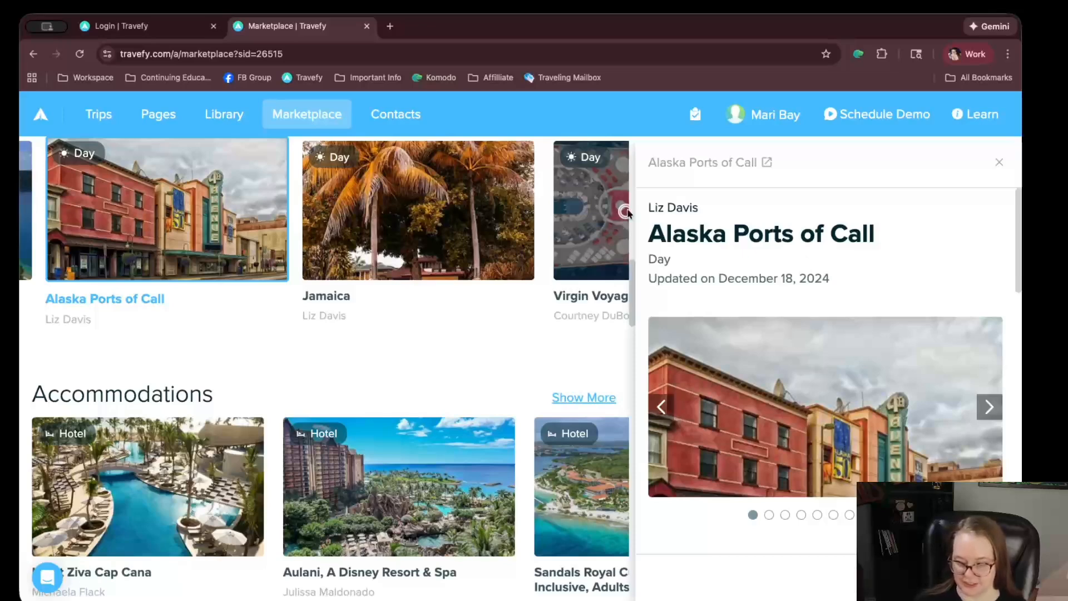
Review the Credit Card Authorization Form details, then return to the Library
{"action": "scroll", "coordinate": [393, 402], "scroll_direction": "down", "scroll_amount": 3}
{"action": "scroll", "coordinate": [389, 398], "scroll_direction": "down", "scroll_amount": 10}
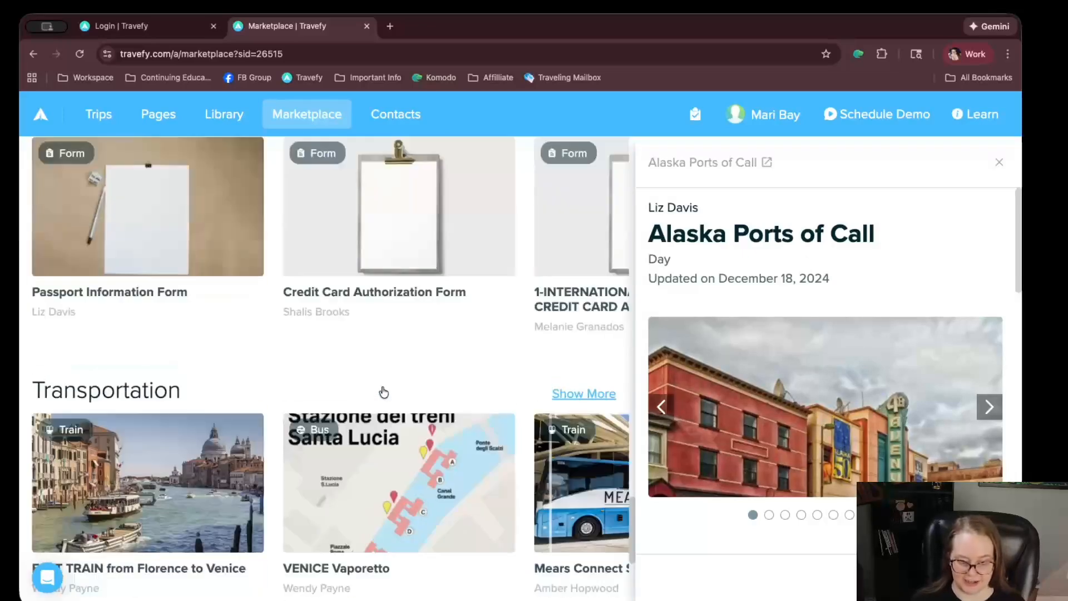
{"action": "left_click", "coordinate": [510, 289]}
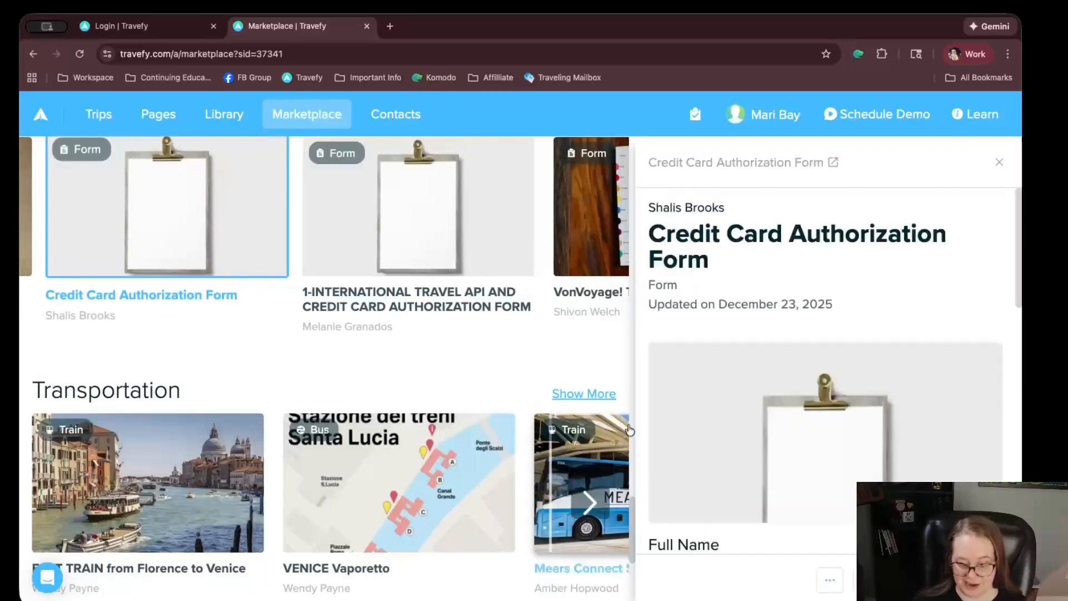
{"action": "scroll", "coordinate": [824, 362], "scroll_direction": "down", "scroll_amount": 5}
{"action": "scroll", "coordinate": [824, 361], "scroll_direction": "up", "scroll_amount": 5}
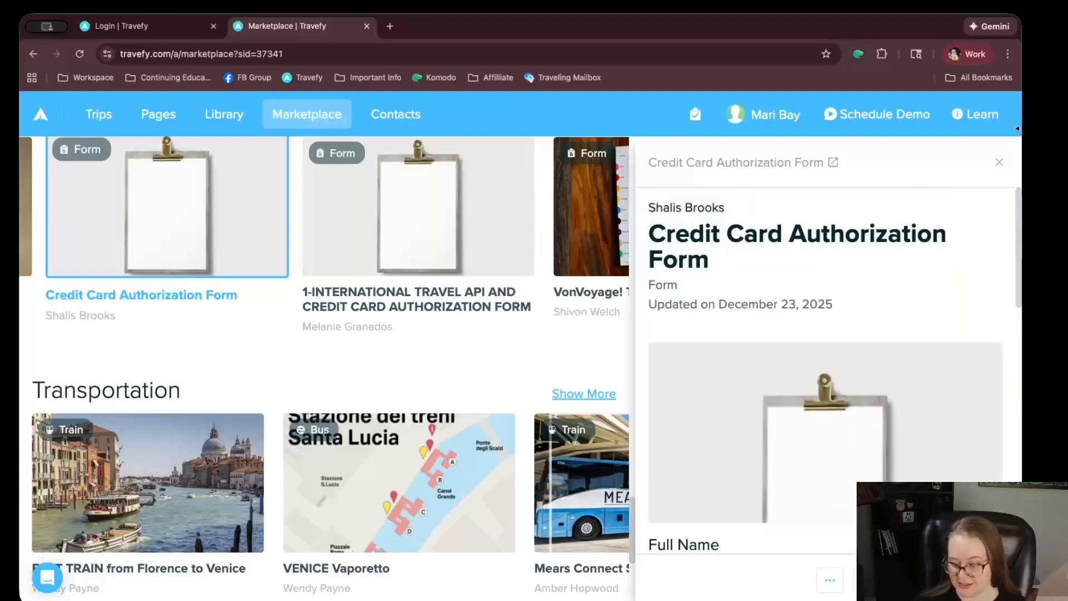
{"action": "left_click", "coordinate": [999, 162]}
{"action": "left_click", "coordinate": [240, 114]}
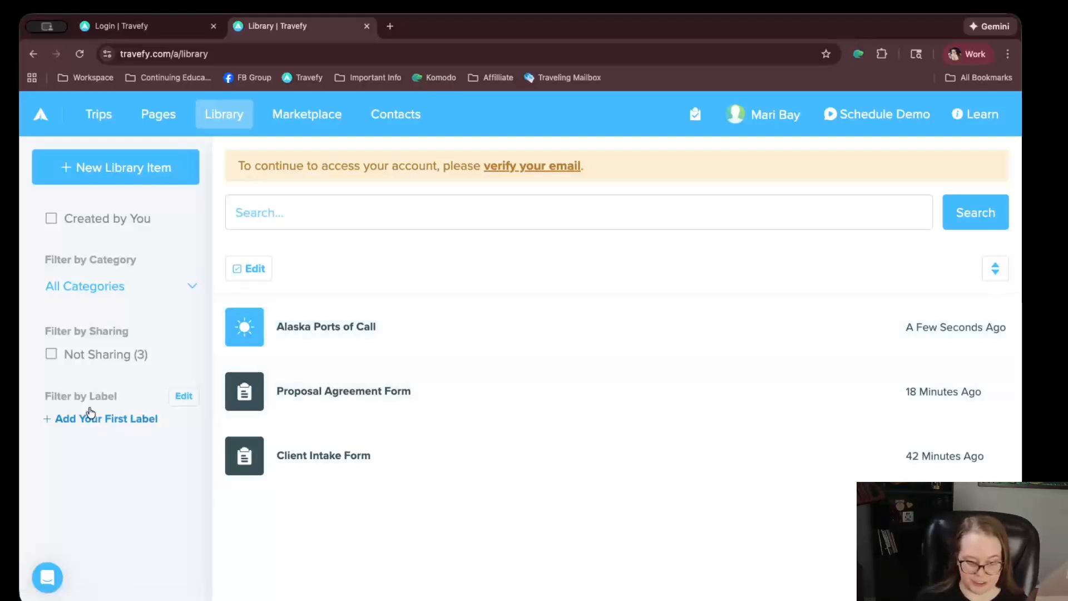
Create and apply a new 'form' label to the Proposal Agreement Form
{"action": "left_click", "coordinate": [362, 406]}
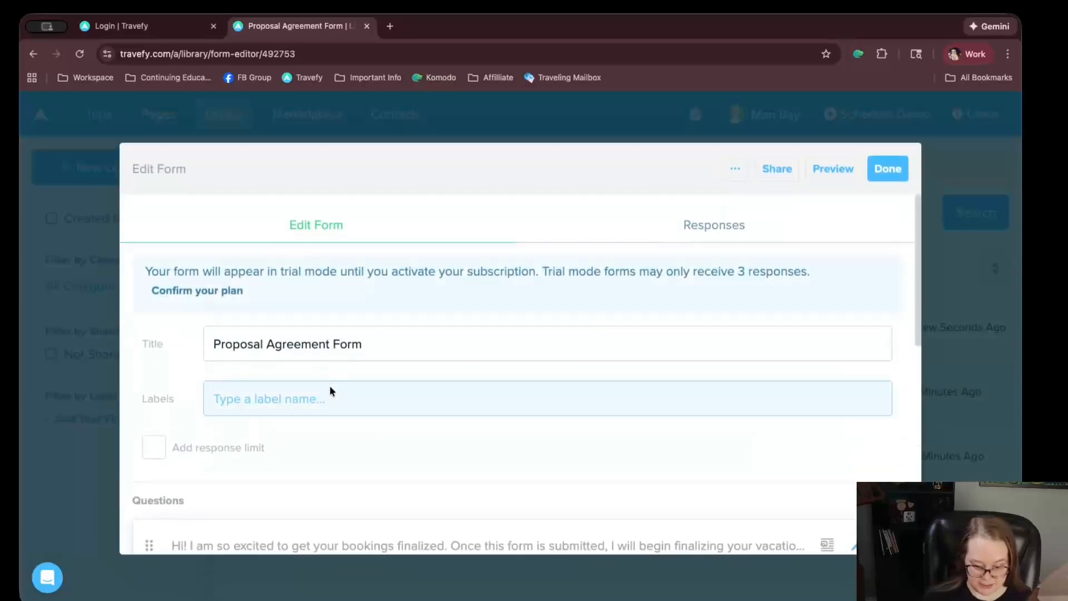
{"action": "left_click", "coordinate": [329, 388]}
{"action": "type", "text": "form"}
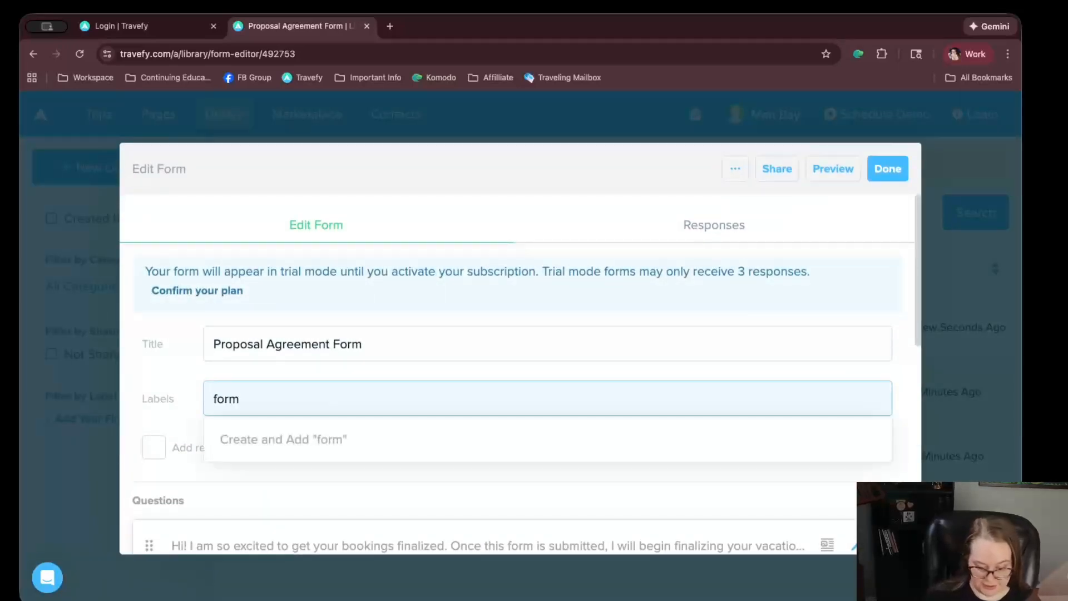
{"action": "key", "text": "Return"}
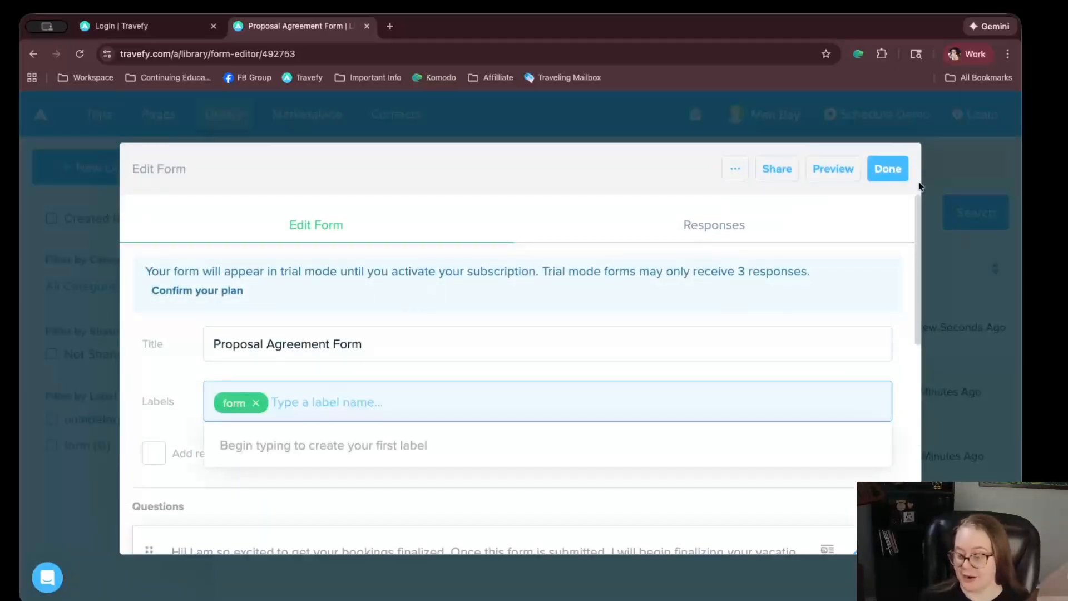
{"action": "left_click", "coordinate": [888, 169]}
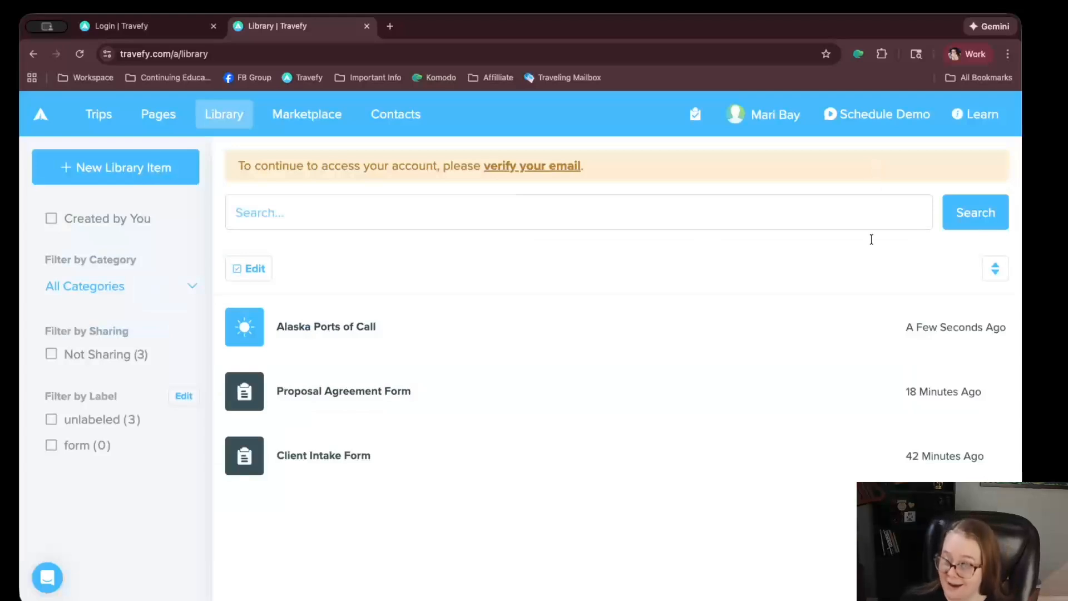
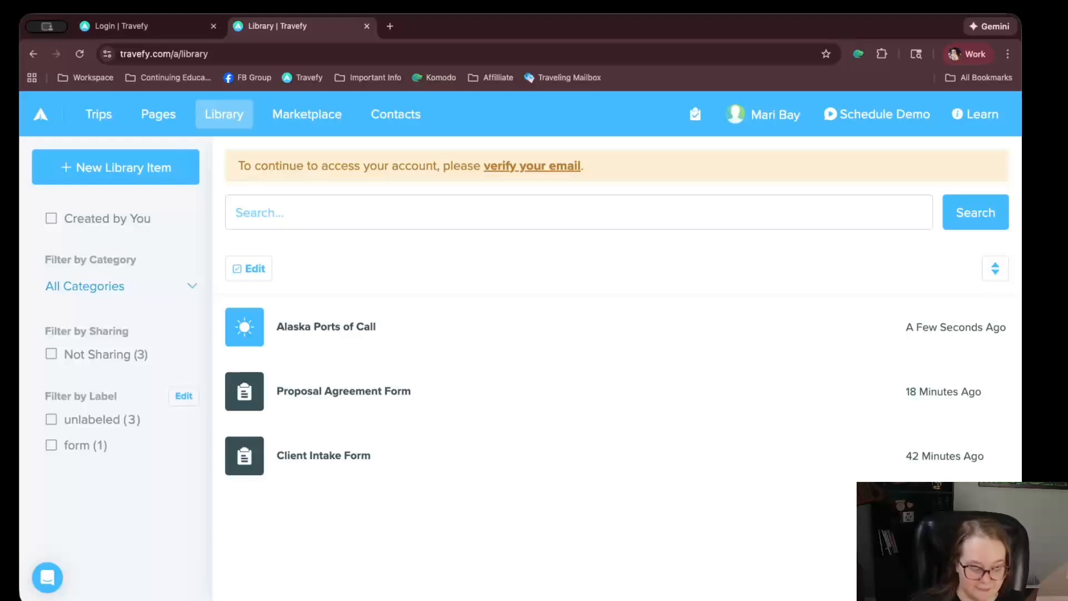
Browse the kinds of library items that can be created, then close that list
{"action": "left_click", "coordinate": [6, 385]}
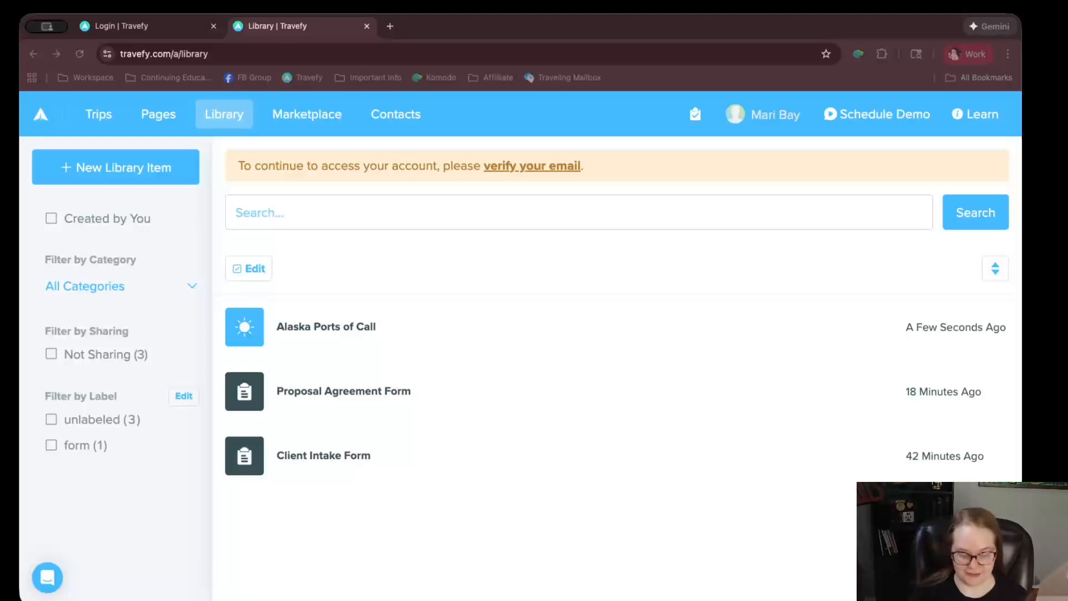
{"action": "left_click", "coordinate": [162, 159]}
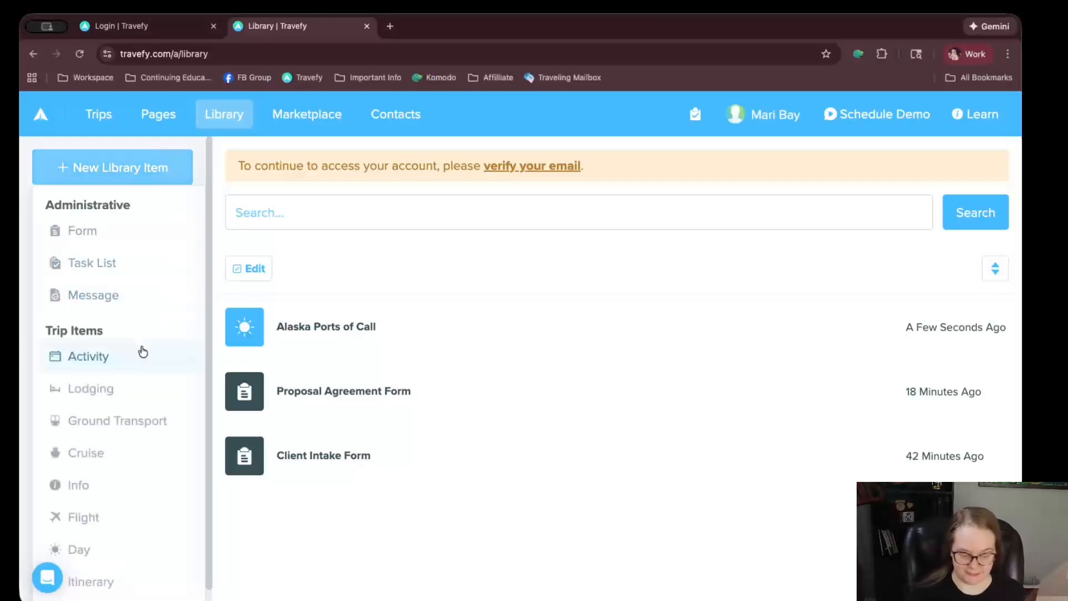
{"action": "scroll", "coordinate": [131, 377], "scroll_direction": "down", "scroll_amount": 3}
{"action": "scroll", "coordinate": [119, 295], "scroll_direction": "up", "scroll_amount": 3}
{"action": "scroll", "coordinate": [127, 318], "scroll_direction": "down", "scroll_amount": 3}
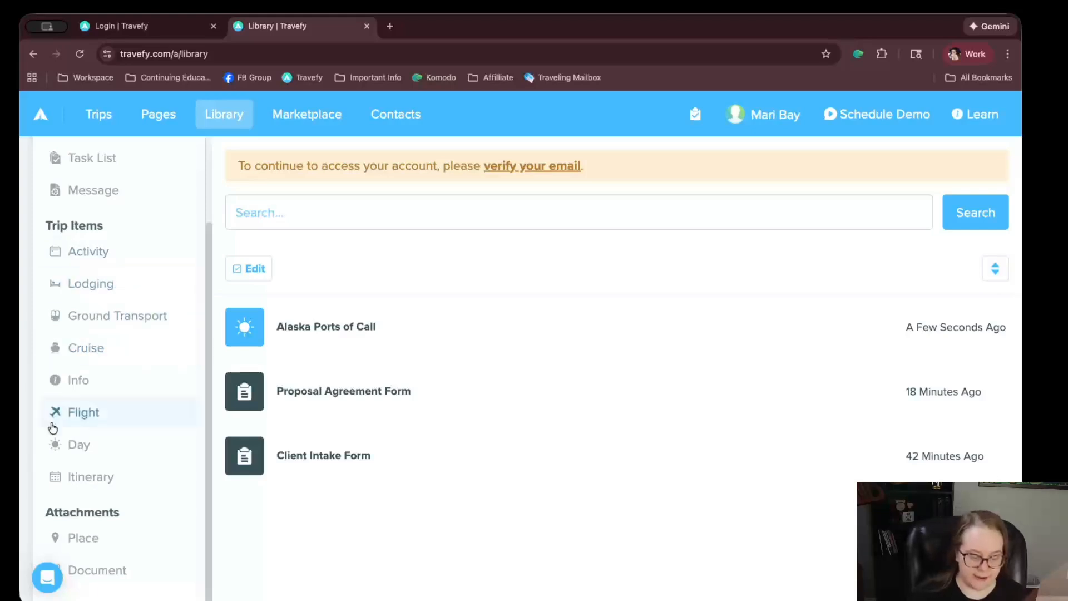
{"action": "scroll", "coordinate": [93, 514], "scroll_direction": "up", "scroll_amount": 1}
{"action": "scroll", "coordinate": [93, 514], "scroll_direction": "up", "scroll_amount": 4}
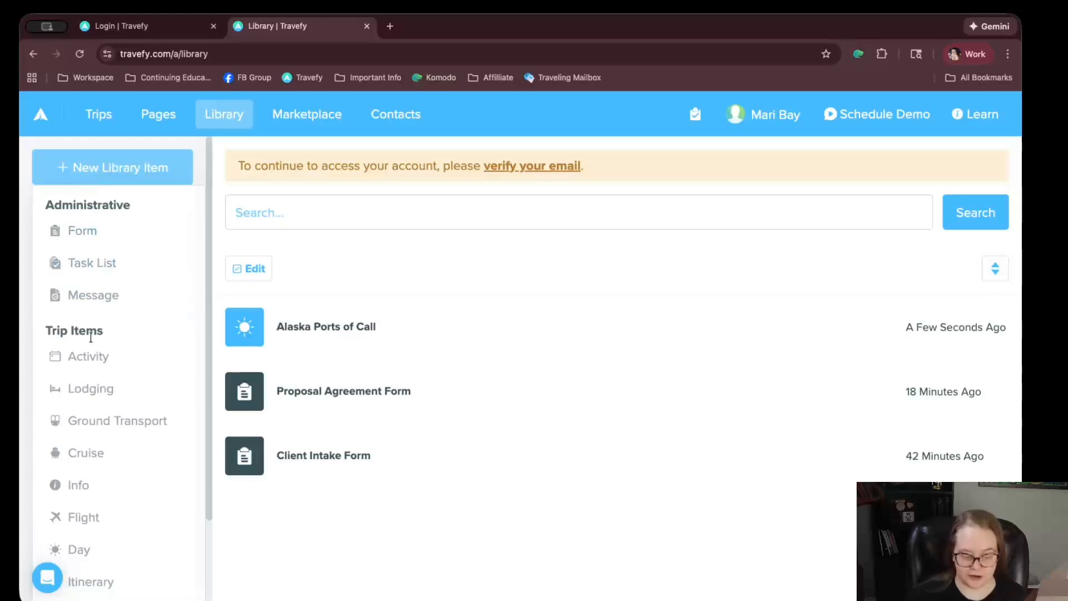
{"action": "scroll", "coordinate": [97, 358], "scroll_direction": "down", "scroll_amount": 3}
{"action": "scroll", "coordinate": [125, 562], "scroll_direction": "down", "scroll_amount": 1}
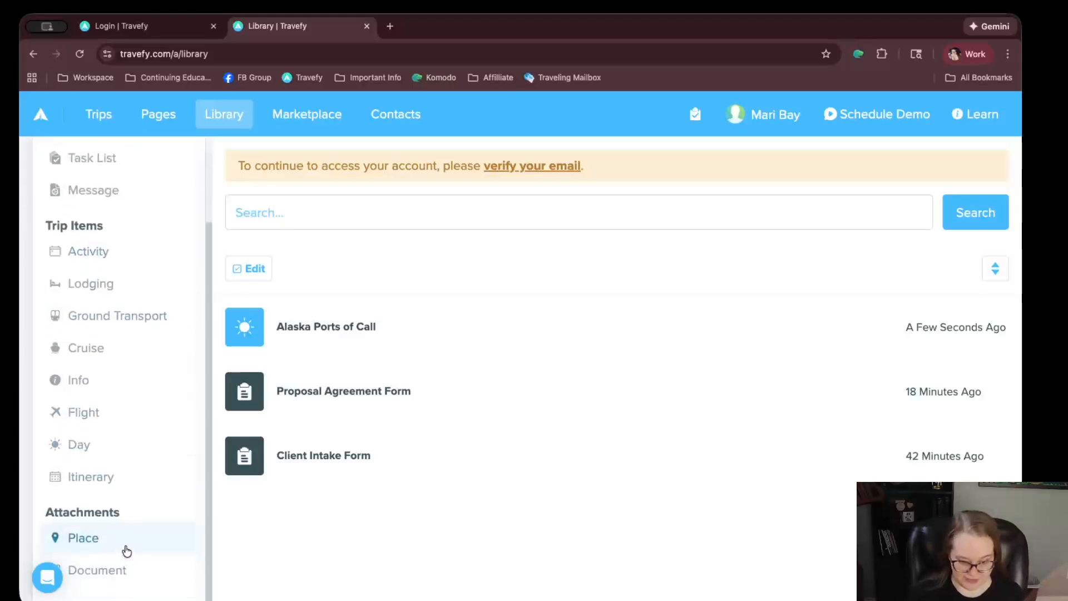
{"action": "left_click", "coordinate": [373, 535]}
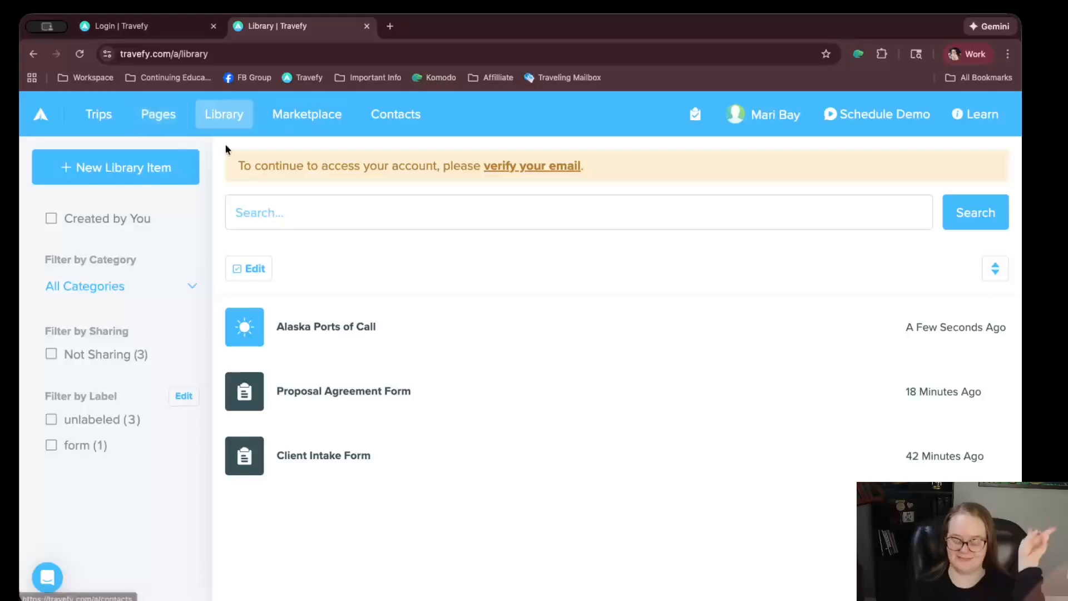
Review all due tasks, then open Demo Trip's Tasks and Automations
{"action": "left_click", "coordinate": [695, 124]}
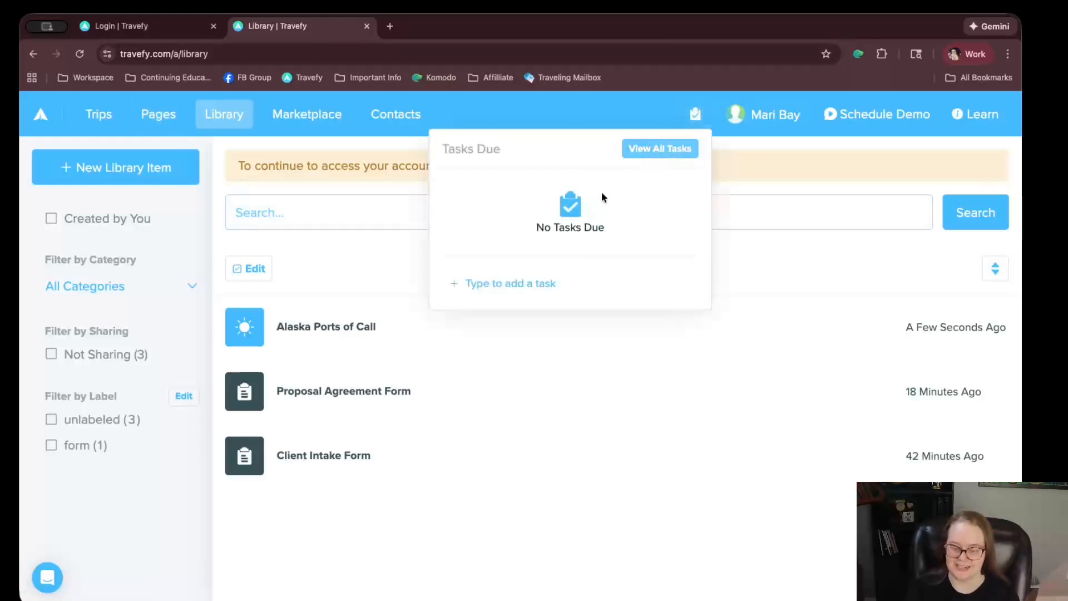
{"action": "left_click", "coordinate": [623, 148]}
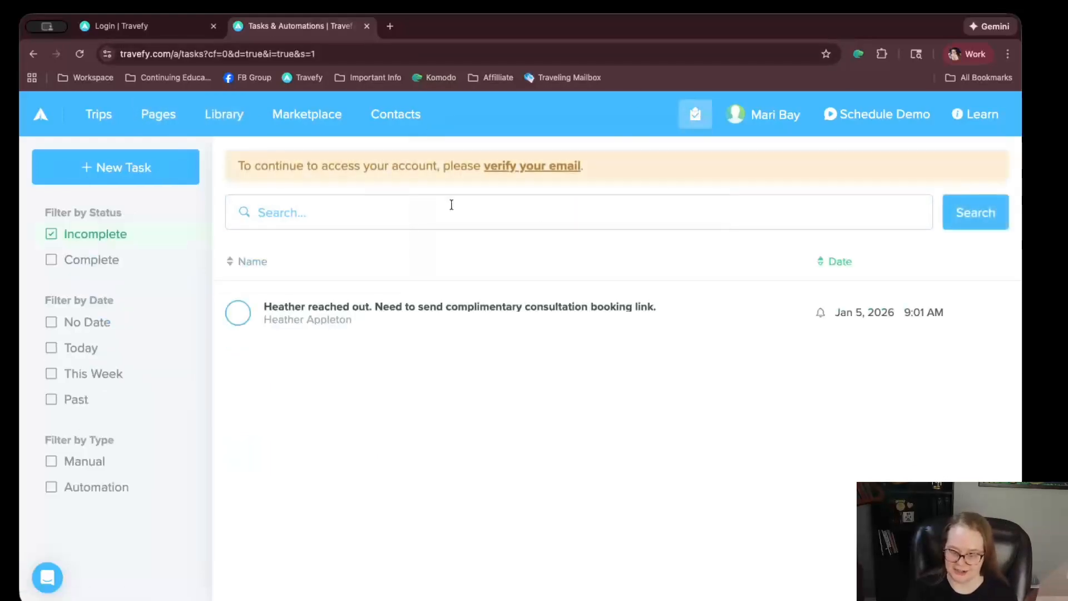
{"action": "left_click", "coordinate": [92, 114]}
{"action": "left_click", "coordinate": [221, 337]}
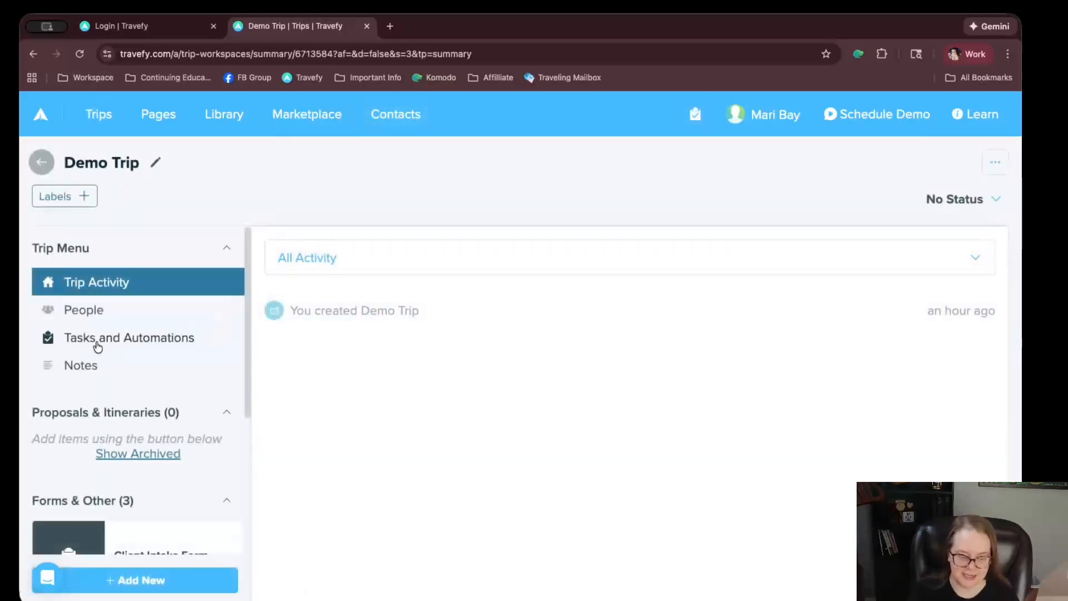
{"action": "left_click", "coordinate": [97, 339]}
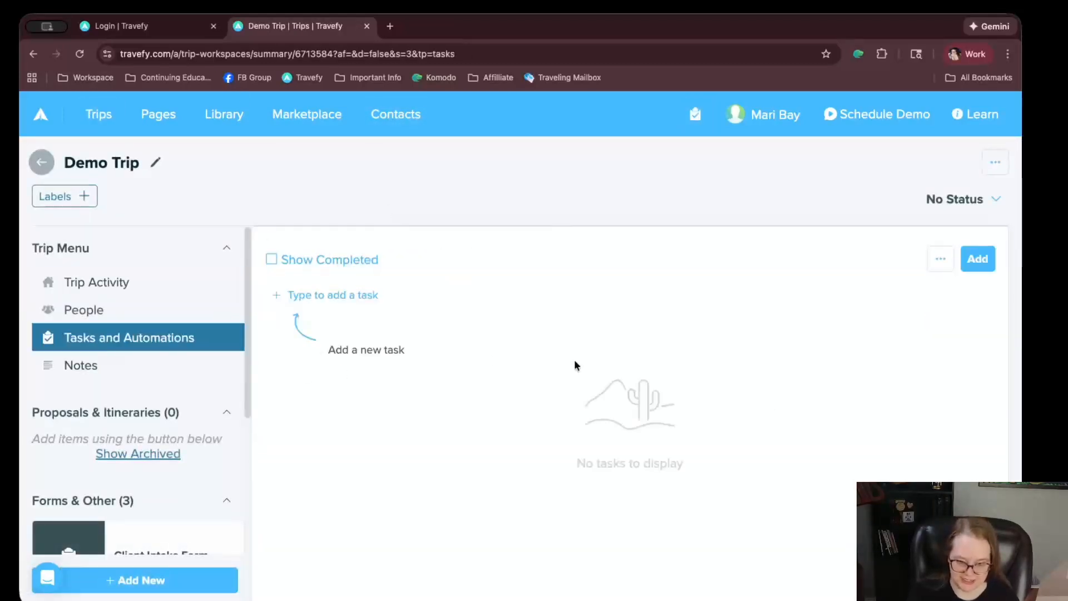
Add the task 'Demo trip needs ABC Done.' and confirm it appears under all tasks
{"action": "left_click", "coordinate": [369, 295]}
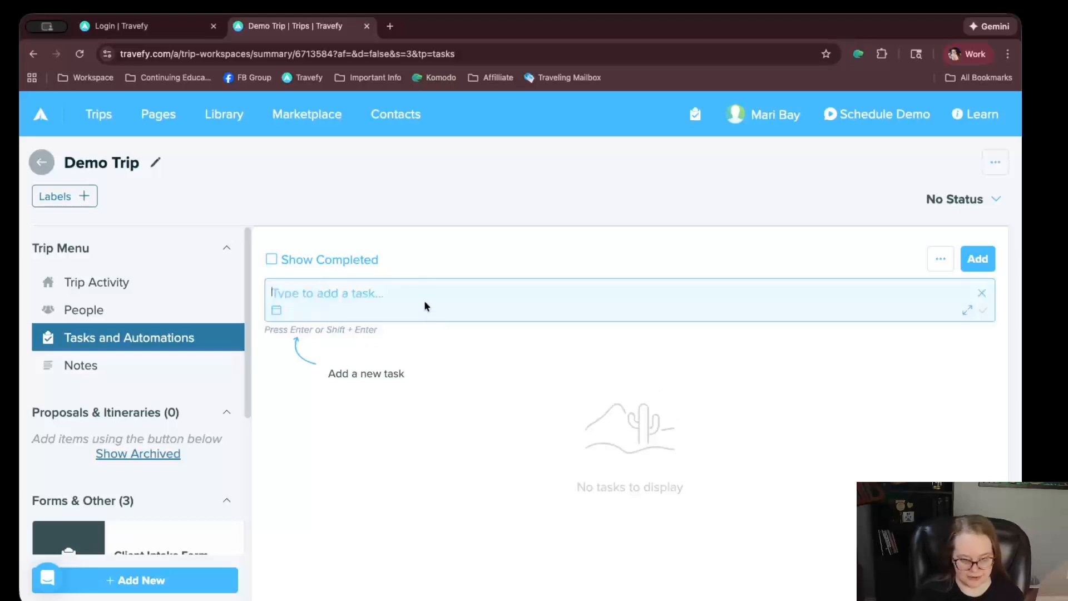
{"action": "type", "text": "Demo trip"}
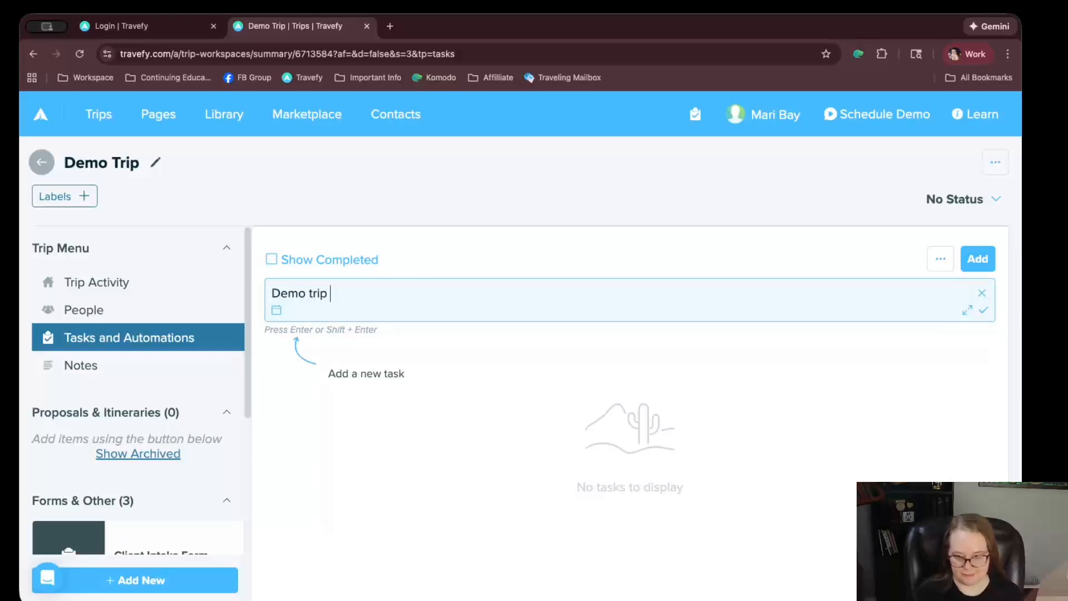
{"action": "type", "text": " needs ABC D"}
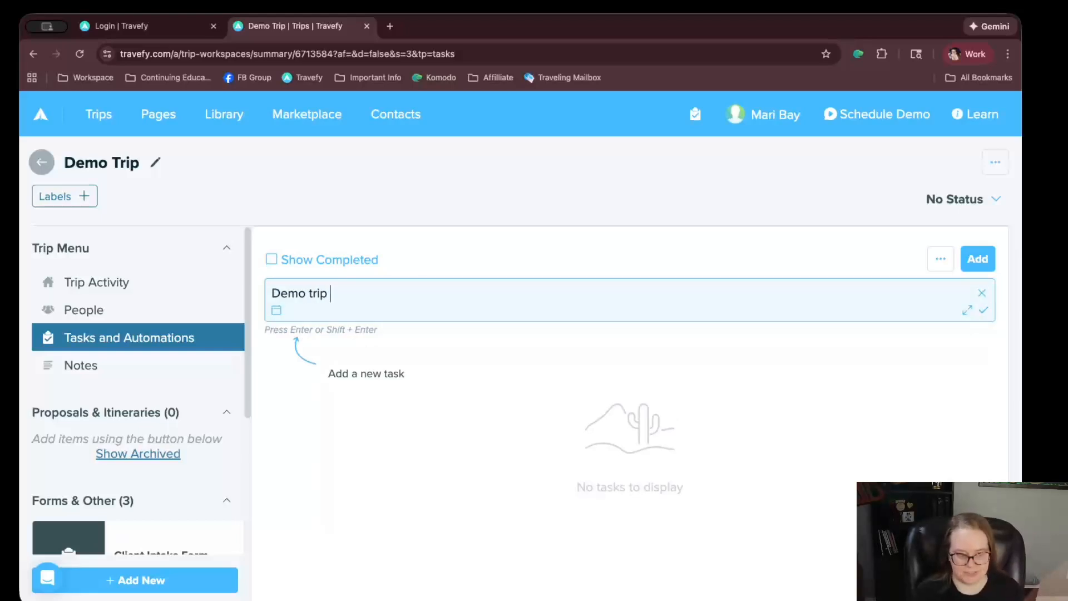
{"action": "type", "text": "one."}
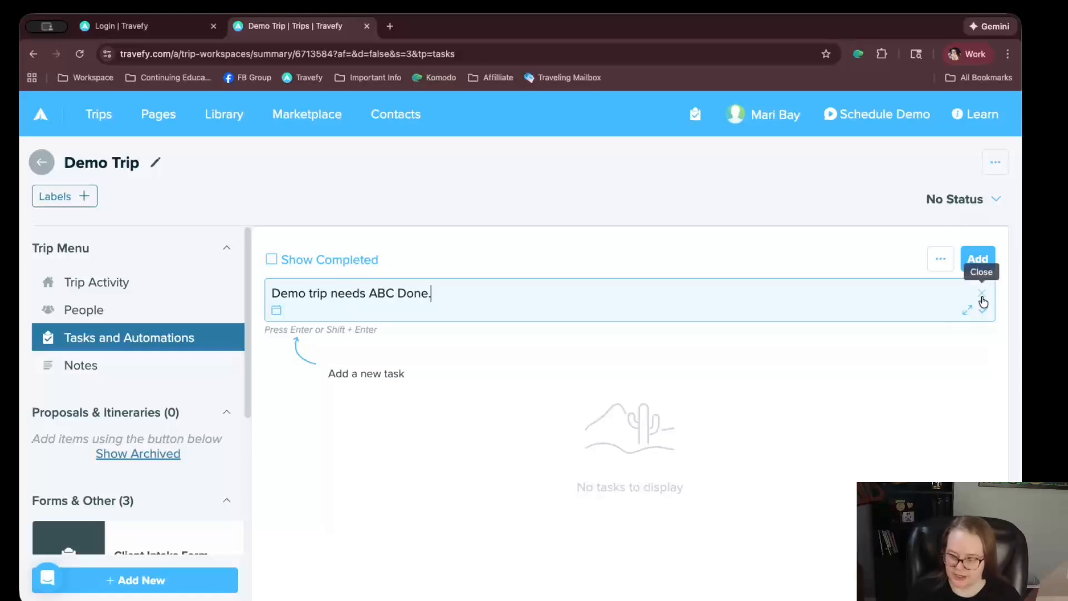
{"action": "left_click", "coordinate": [984, 310]}
{"action": "left_click", "coordinate": [695, 115]}
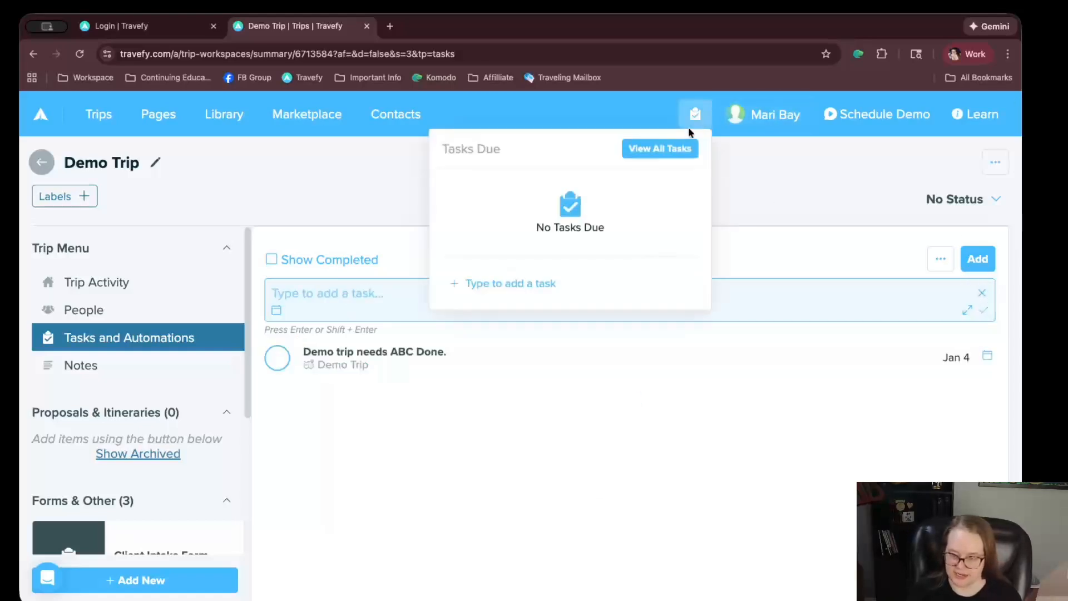
{"action": "left_click", "coordinate": [647, 148]}
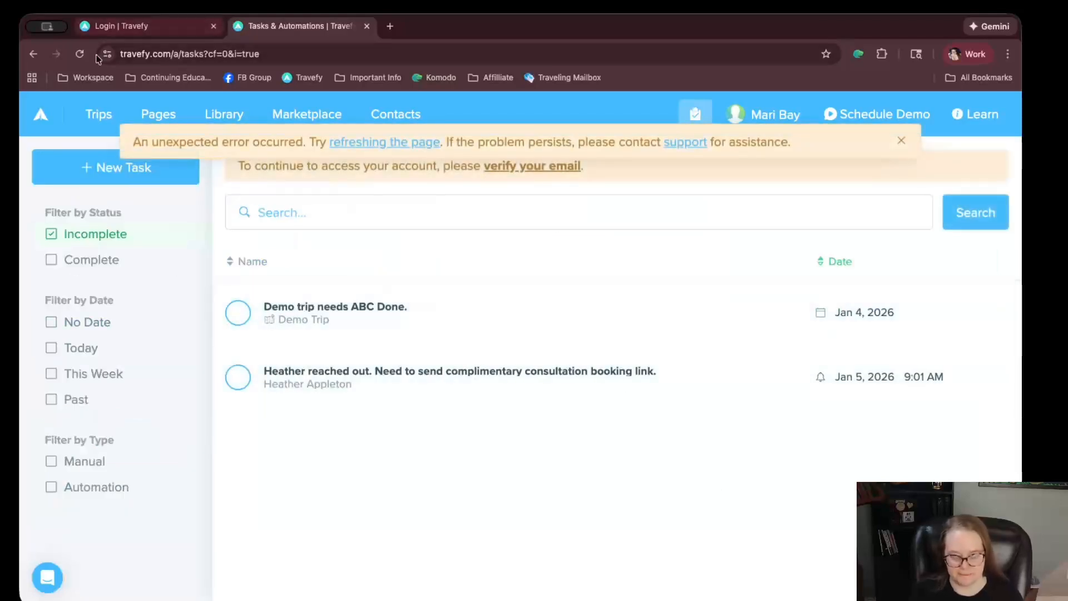
{"action": "left_click", "coordinate": [160, 117]}
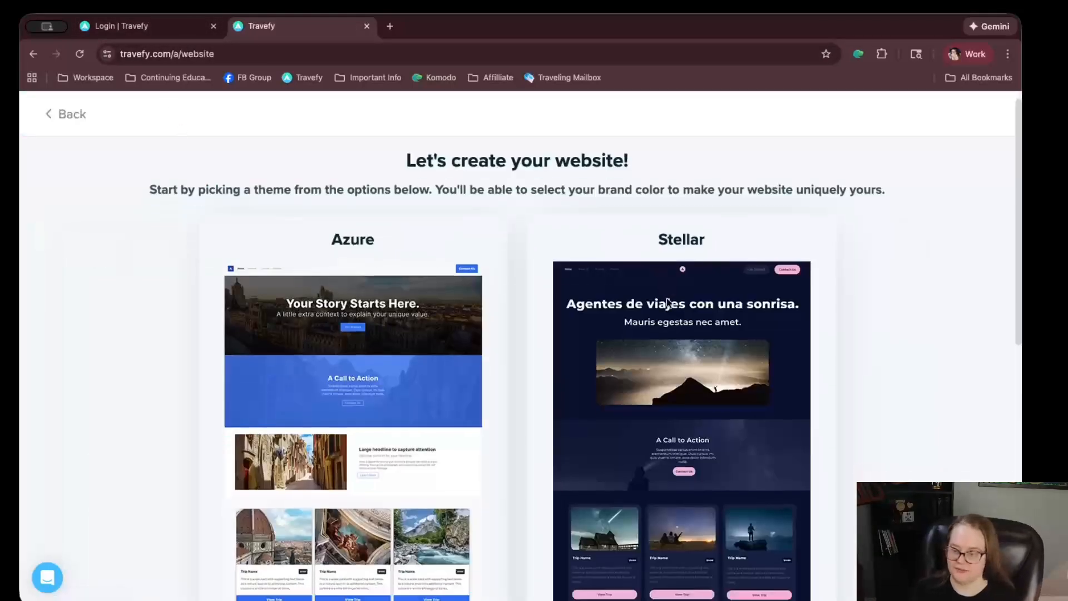
{"action": "scroll", "coordinate": [667, 303], "scroll_direction": "down", "scroll_amount": 10}
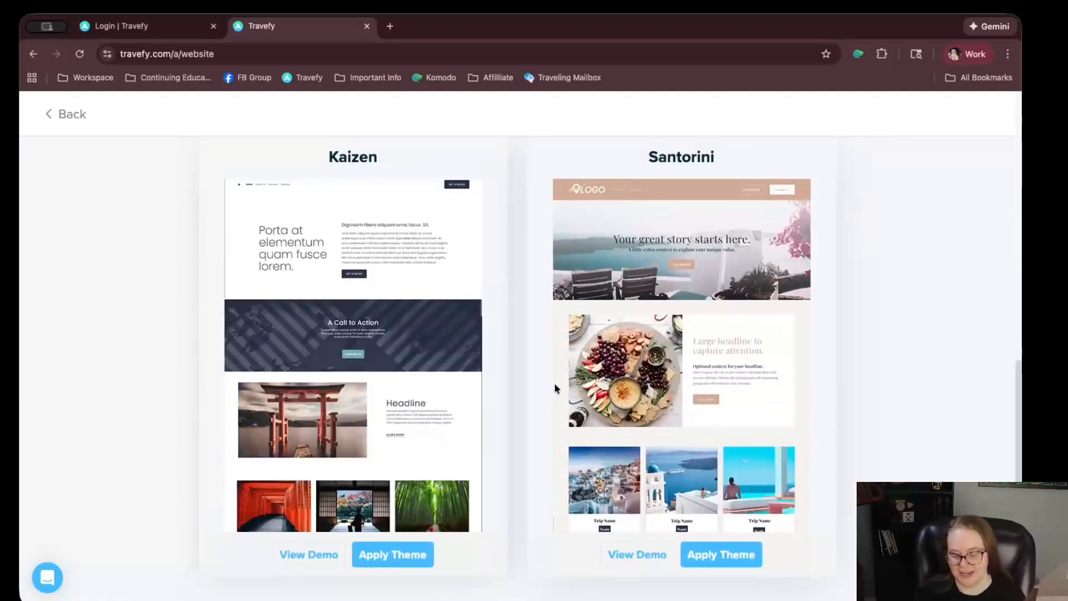
{"action": "scroll", "coordinate": [529, 364], "scroll_direction": "up", "scroll_amount": 8}
{"action": "scroll", "coordinate": [516, 359], "scroll_direction": "down", "scroll_amount": 2}
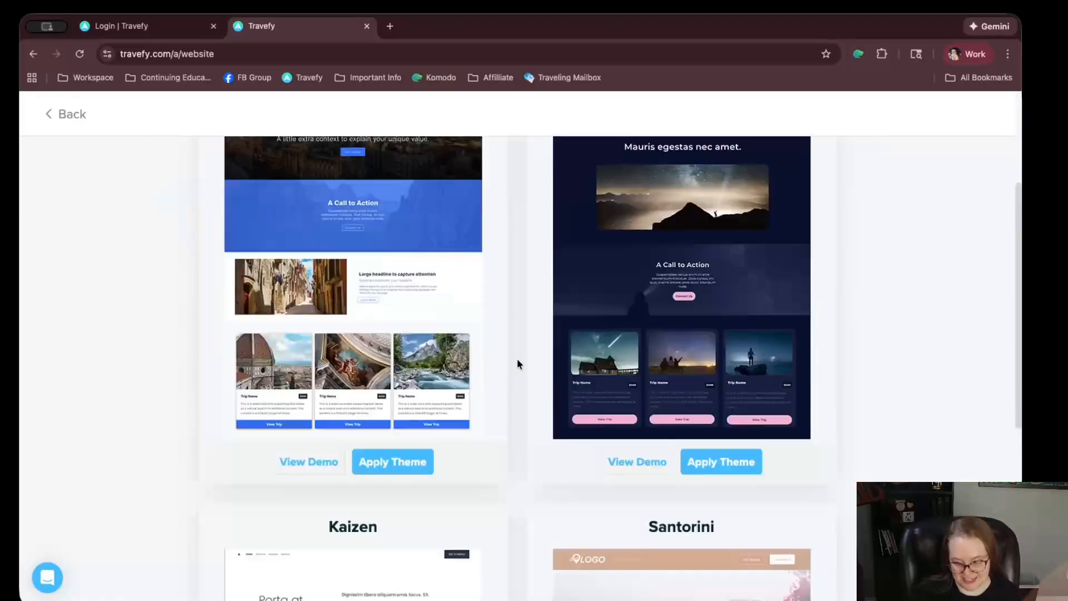
{"action": "scroll", "coordinate": [517, 361], "scroll_direction": "down", "scroll_amount": 3}
{"action": "scroll", "coordinate": [519, 357], "scroll_direction": "down", "scroll_amount": 3}
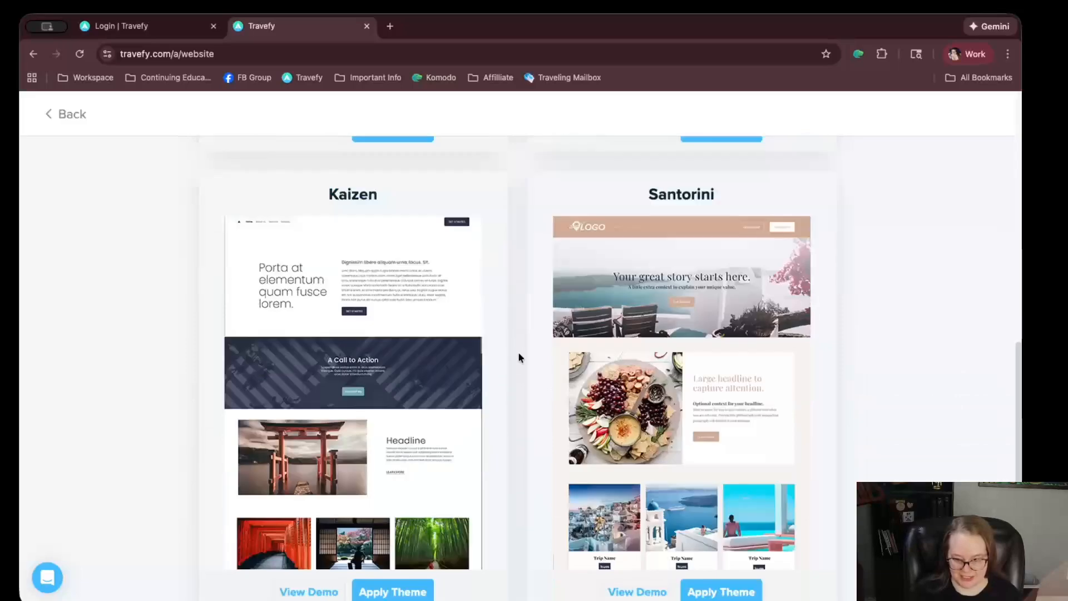
{"action": "scroll", "coordinate": [518, 356], "scroll_direction": "up", "scroll_amount": 8}
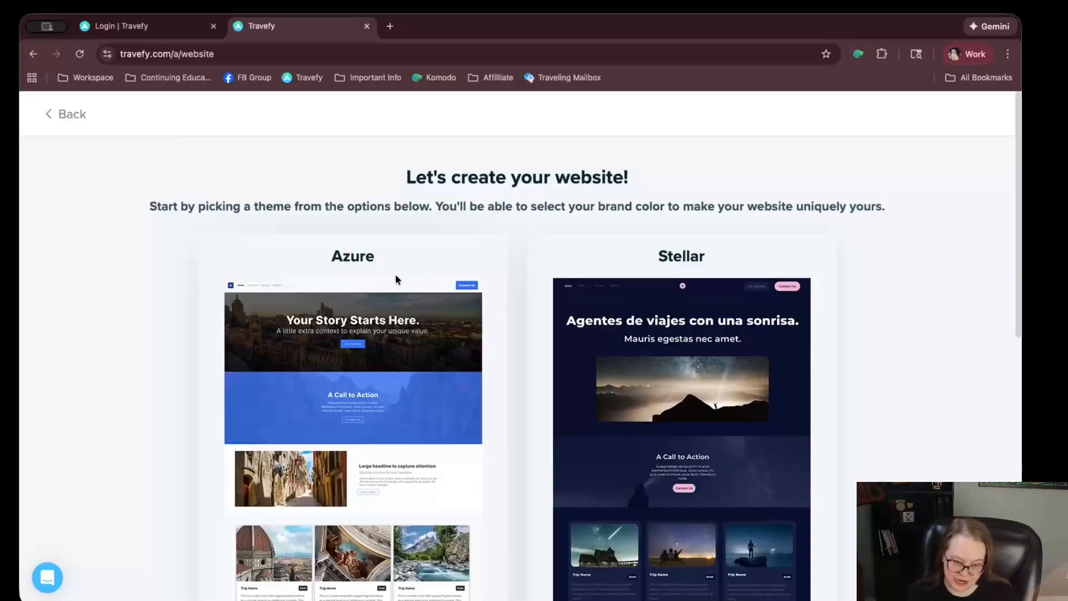
{"action": "scroll", "coordinate": [395, 274], "scroll_direction": "down", "scroll_amount": 3}
{"action": "scroll", "coordinate": [532, 514], "scroll_direction": "down", "scroll_amount": 7}
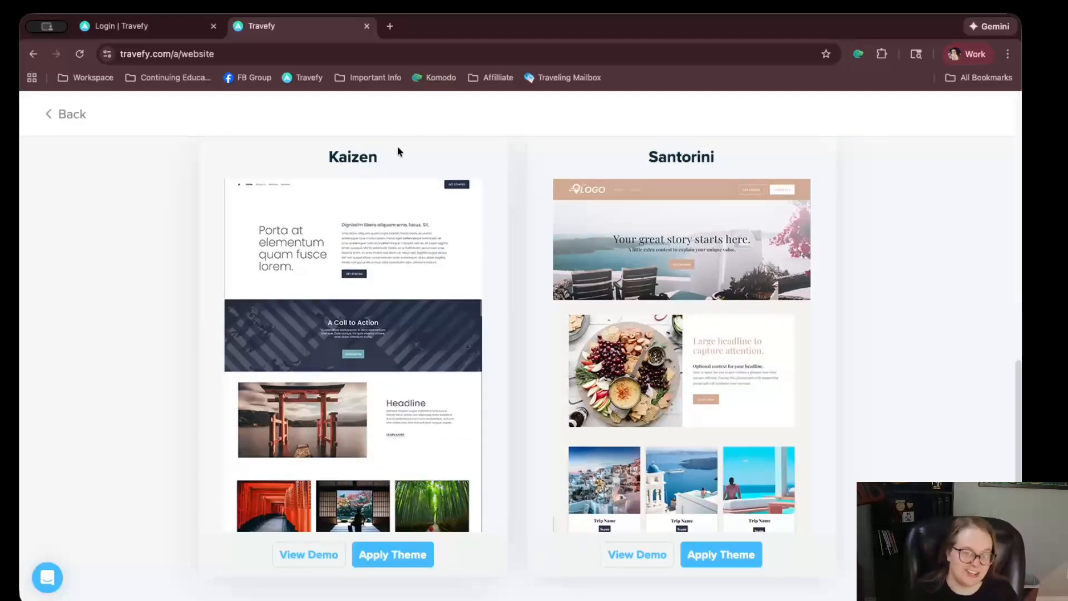
{"action": "scroll", "coordinate": [406, 170], "scroll_direction": "up", "scroll_amount": 4}
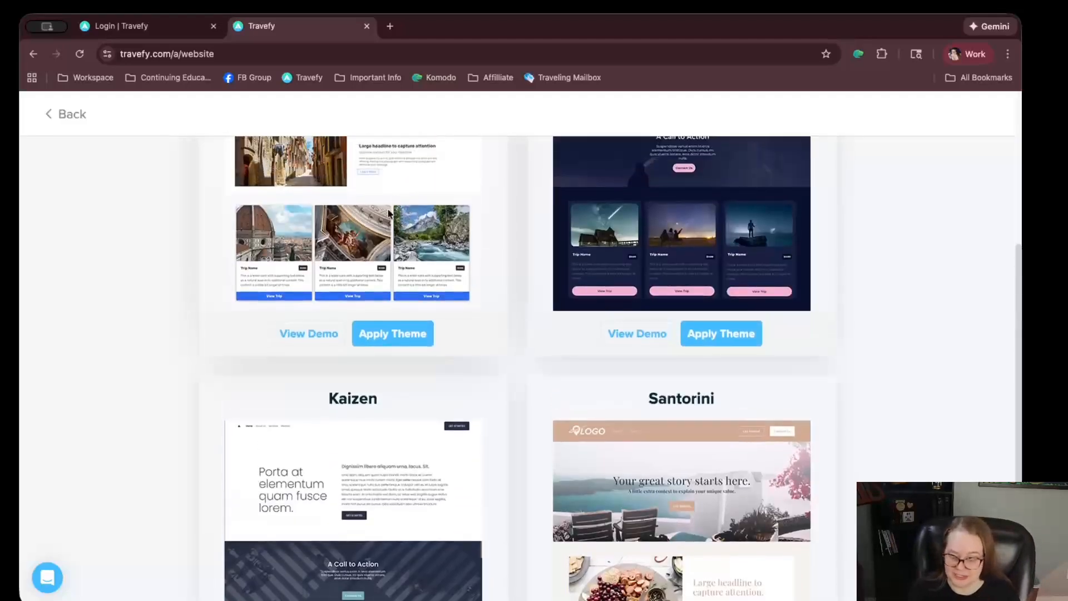
{"action": "scroll", "coordinate": [379, 306], "scroll_direction": "up", "scroll_amount": 3}
{"action": "scroll", "coordinate": [284, 551], "scroll_direction": "down", "scroll_amount": 3}
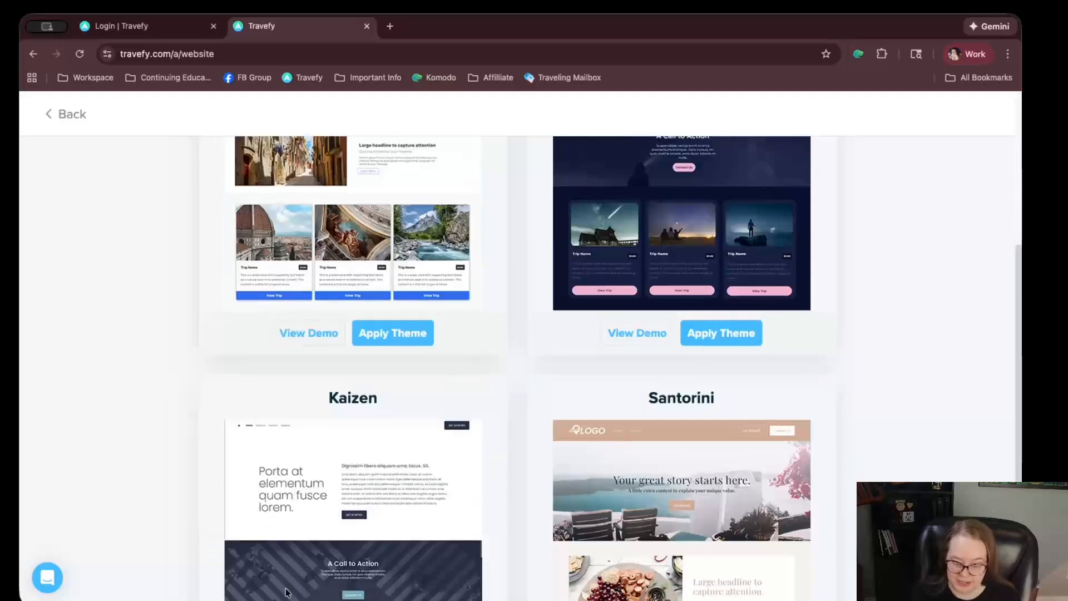
{"action": "scroll", "coordinate": [332, 435], "scroll_direction": "down", "scroll_amount": 3}
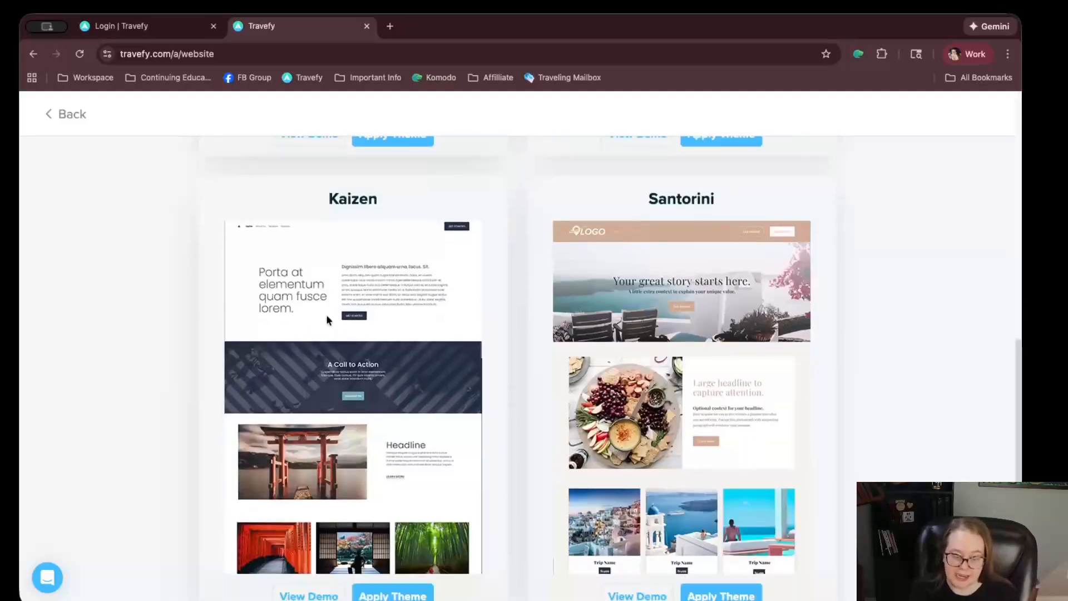
{"action": "scroll", "coordinate": [356, 309], "scroll_direction": "down", "scroll_amount": 1}
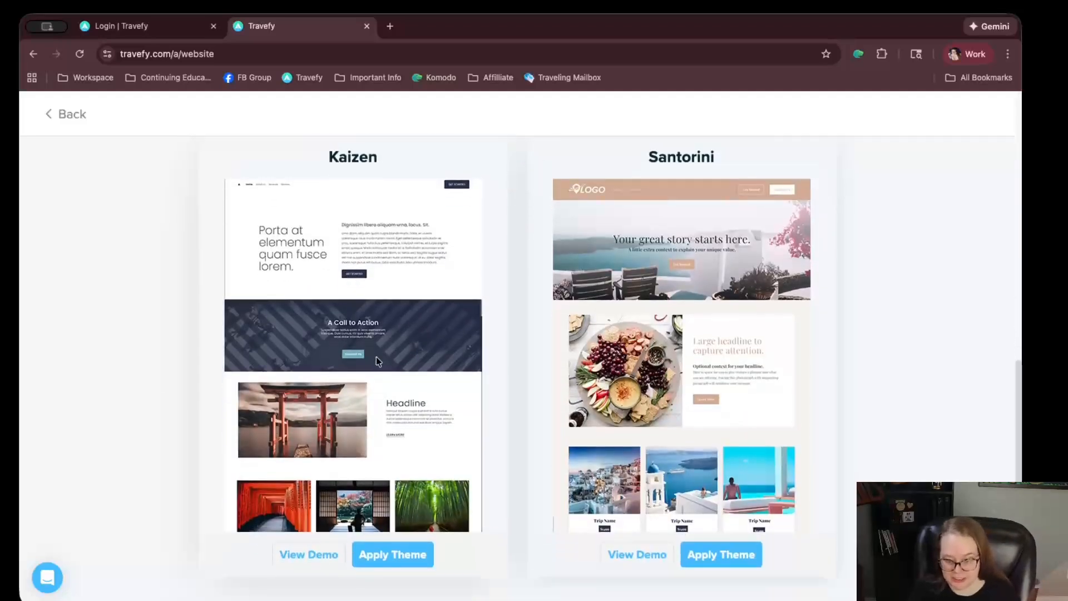
{"action": "scroll", "coordinate": [422, 335], "scroll_direction": "up", "scroll_amount": 10}
Apply the Azure theme to the website
{"action": "scroll", "coordinate": [425, 356], "scroll_direction": "down", "scroll_amount": 1}
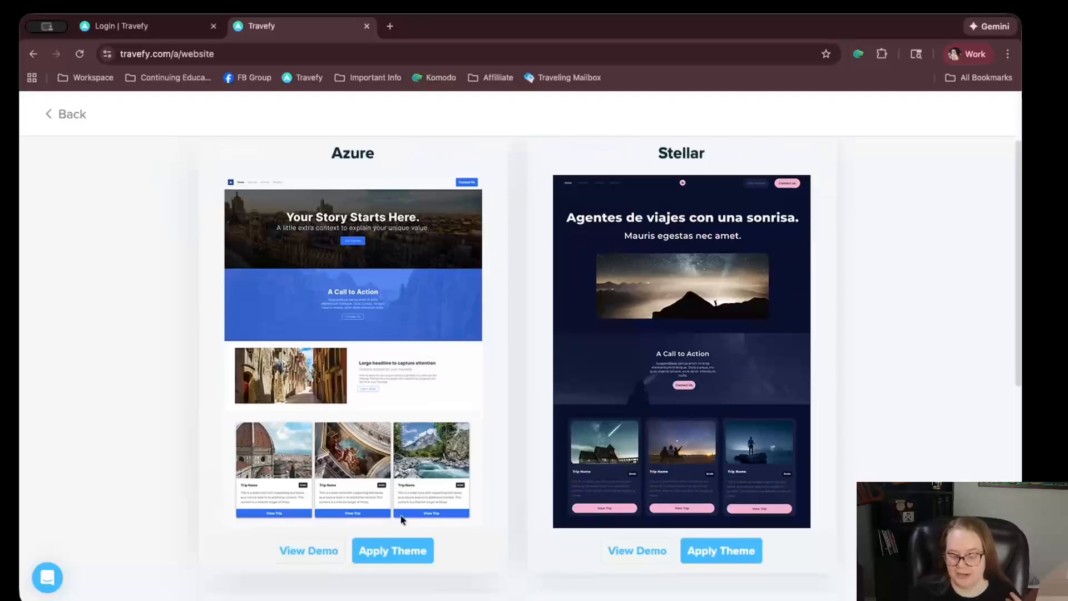
{"action": "left_click", "coordinate": [394, 557]}
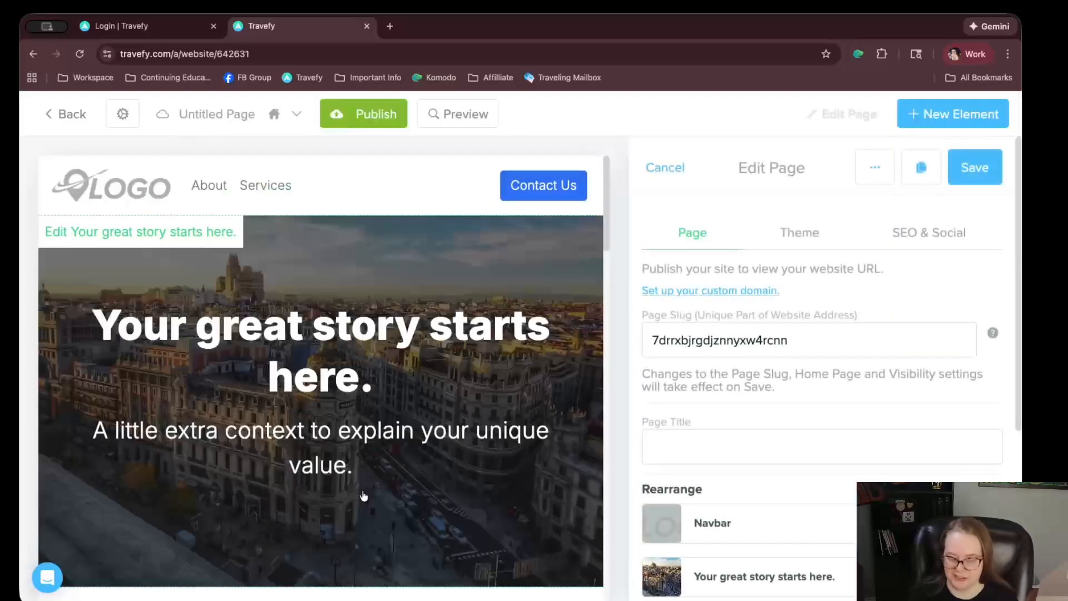
{"action": "scroll", "coordinate": [515, 387], "scroll_direction": "down", "scroll_amount": 3}
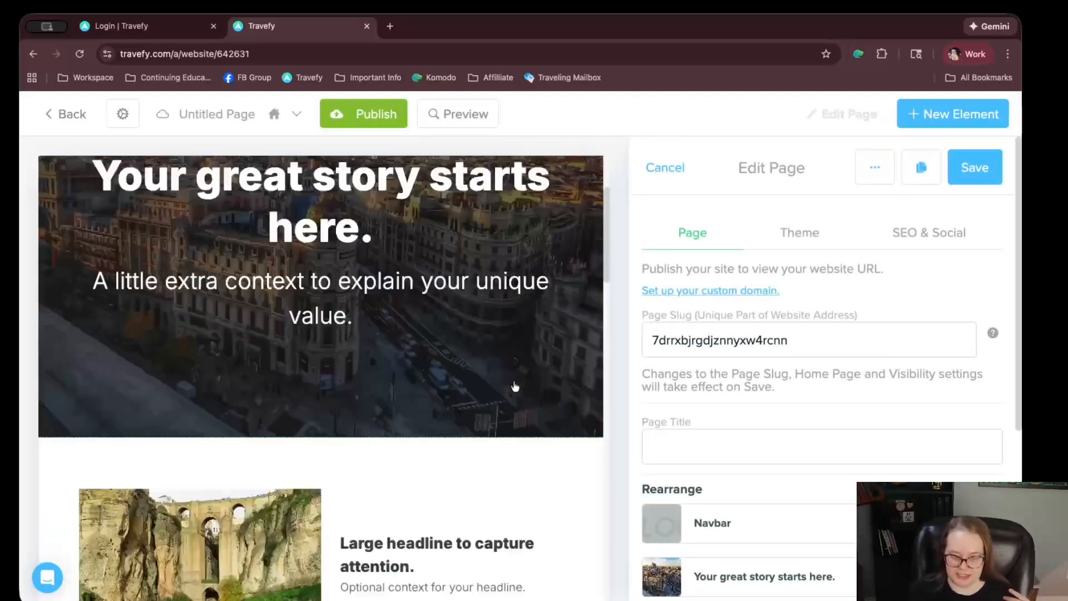
{"action": "scroll", "coordinate": [515, 387], "scroll_direction": "down", "scroll_amount": 8}
{"action": "scroll", "coordinate": [512, 379], "scroll_direction": "up", "scroll_amount": 12}
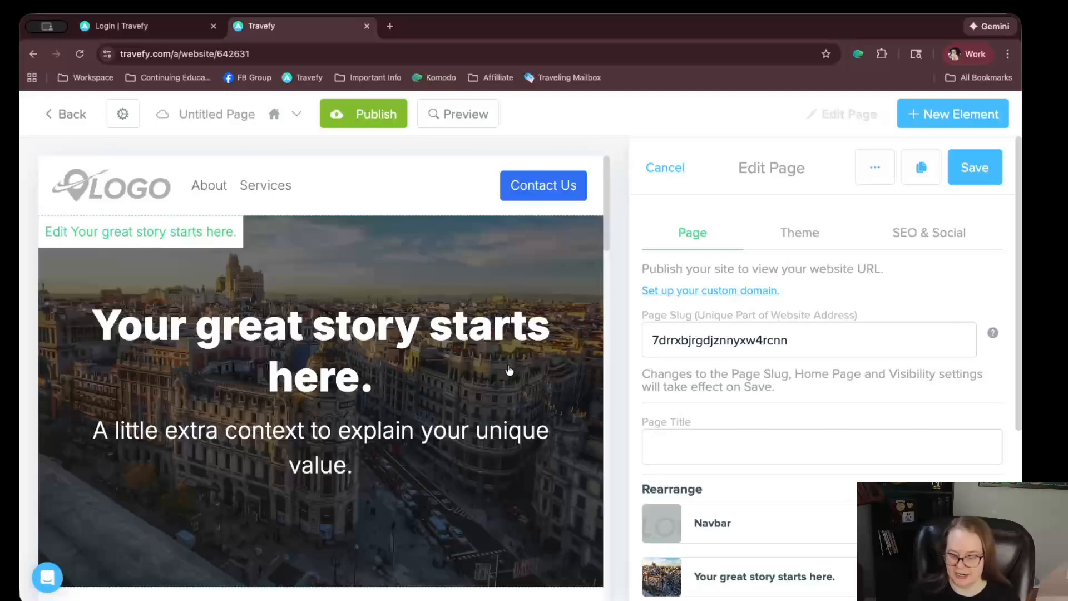
{"action": "scroll", "coordinate": [510, 370], "scroll_direction": "down", "scroll_amount": 15}
{"action": "scroll", "coordinate": [509, 368], "scroll_direction": "up", "scroll_amount": 15}
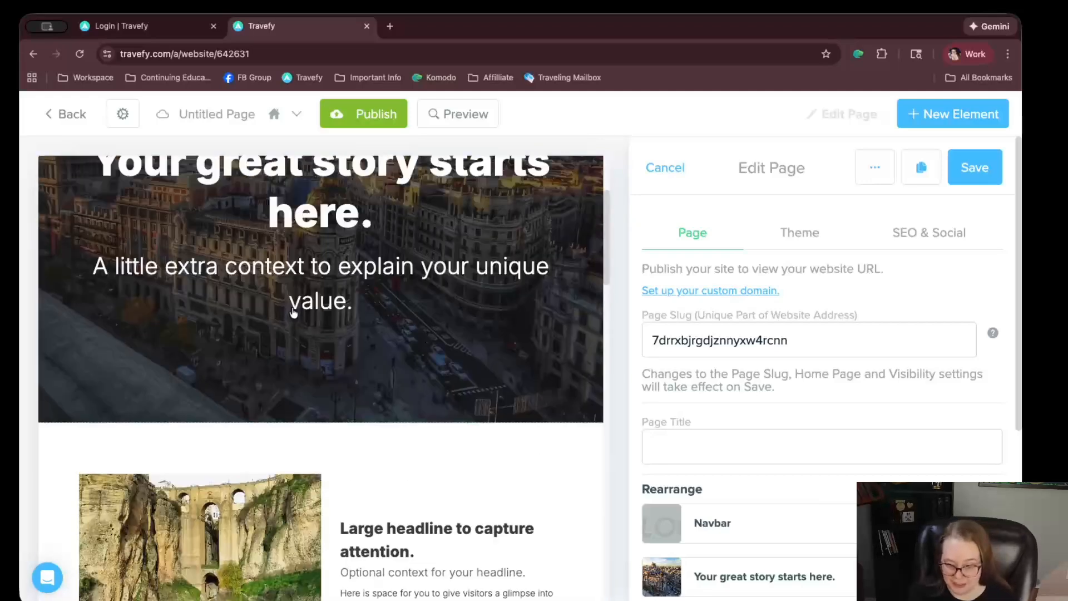
{"action": "scroll", "coordinate": [293, 313], "scroll_direction": "up", "scroll_amount": 3}
Set the hero heading to 'Travel Advisor' with the advisor's name and subheading 'She is the best.'
{"action": "left_click", "coordinate": [331, 344]}
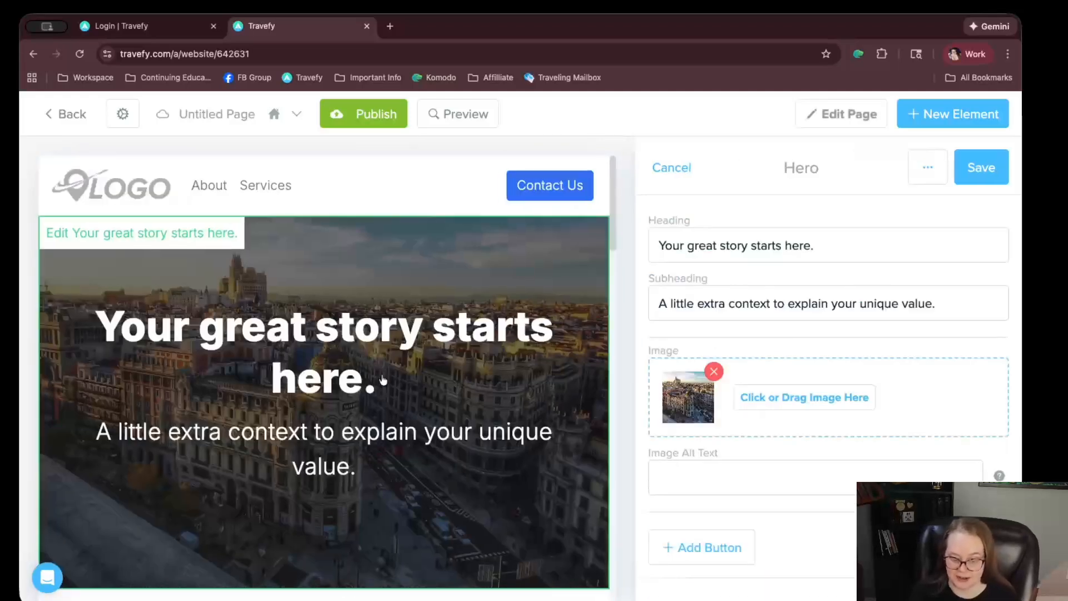
{"action": "triple_click", "coordinate": [679, 248]}
{"action": "type", "text": "Travel Advisor Mari"}
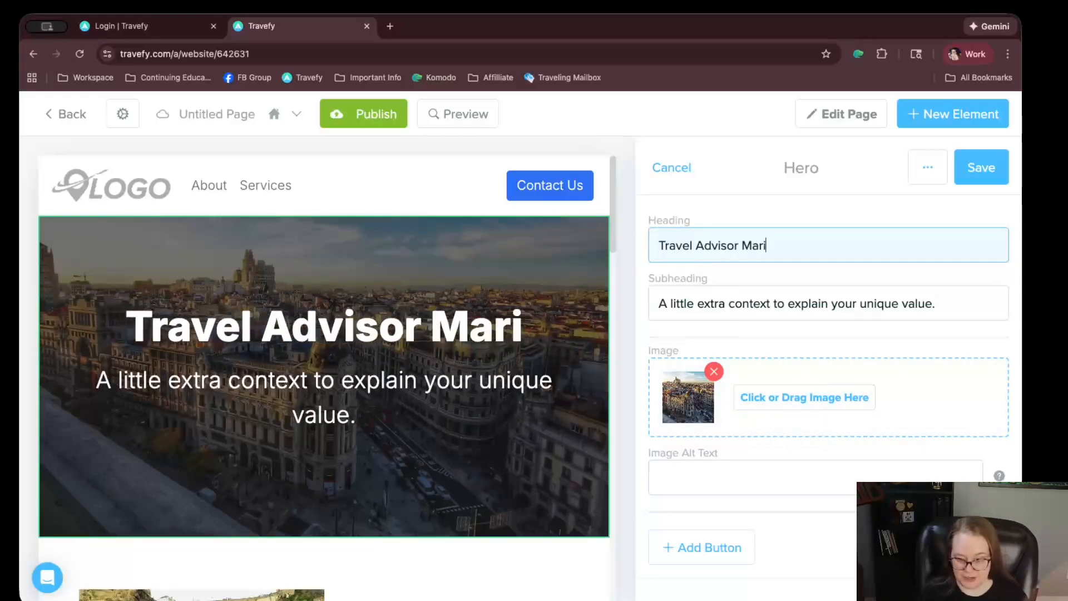
{"action": "key", "text": "Tab"}
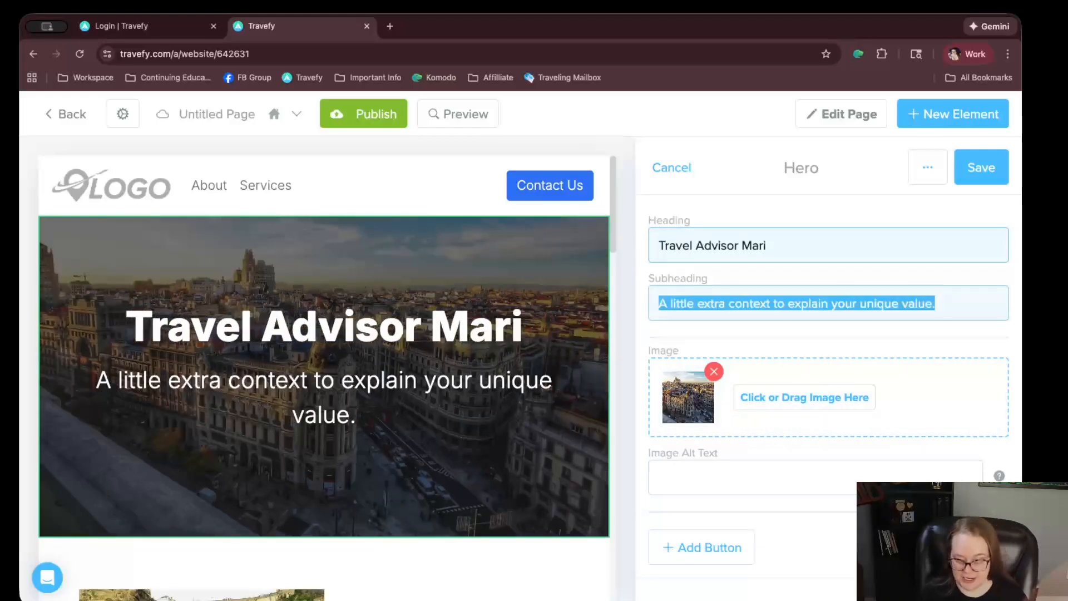
{"action": "type", "text": "She is the best."}
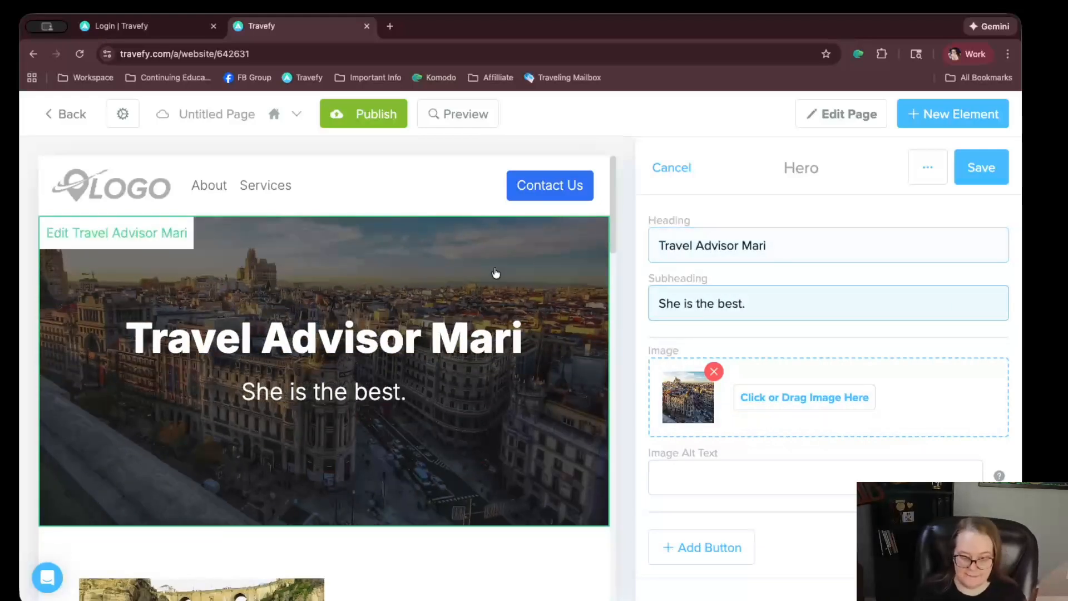
Set the Aside heading to 'Here are my services' and subheading 'This is why you should hire me.'
{"action": "scroll", "coordinate": [504, 323], "scroll_direction": "down", "scroll_amount": 5}
{"action": "left_click", "coordinate": [505, 323]}
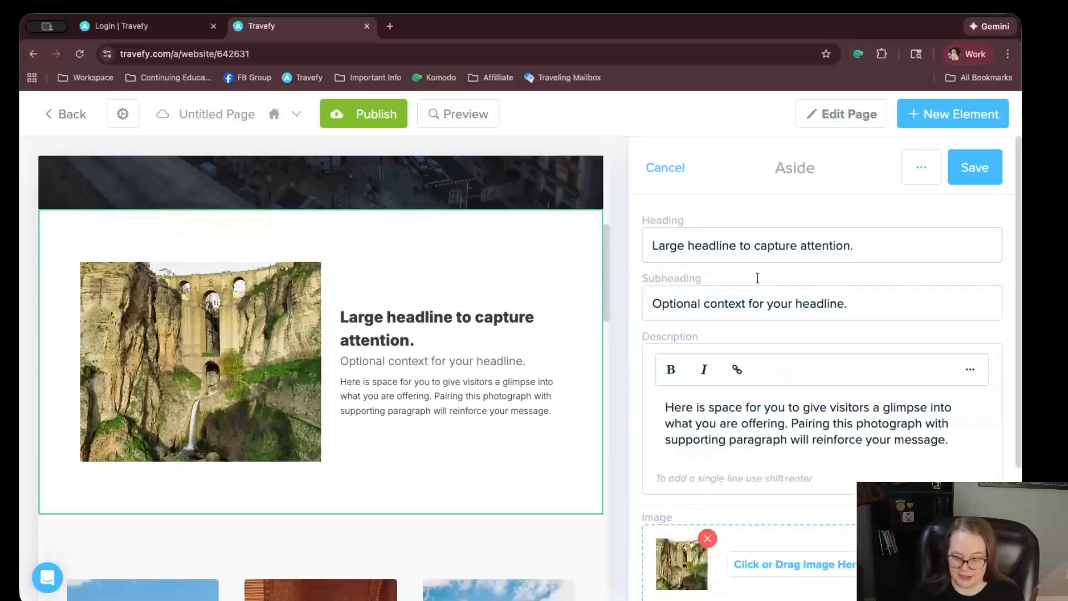
{"action": "double_click", "coordinate": [776, 246]}
{"action": "triple_click", "coordinate": [776, 245]}
{"action": "type", "text": "Here are my services"}
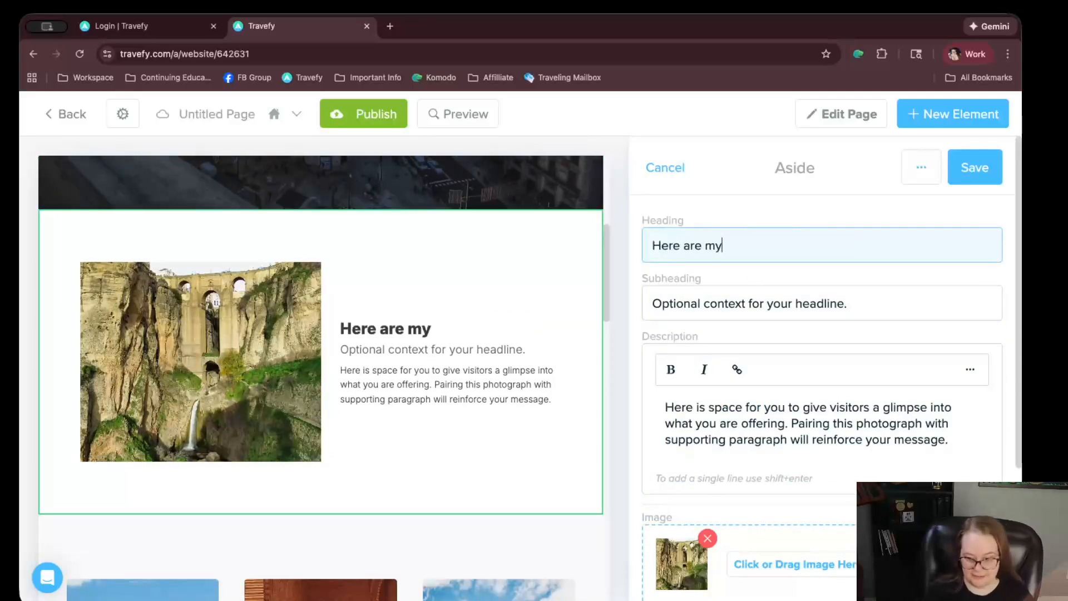
{"action": "triple_click", "coordinate": [853, 301]}
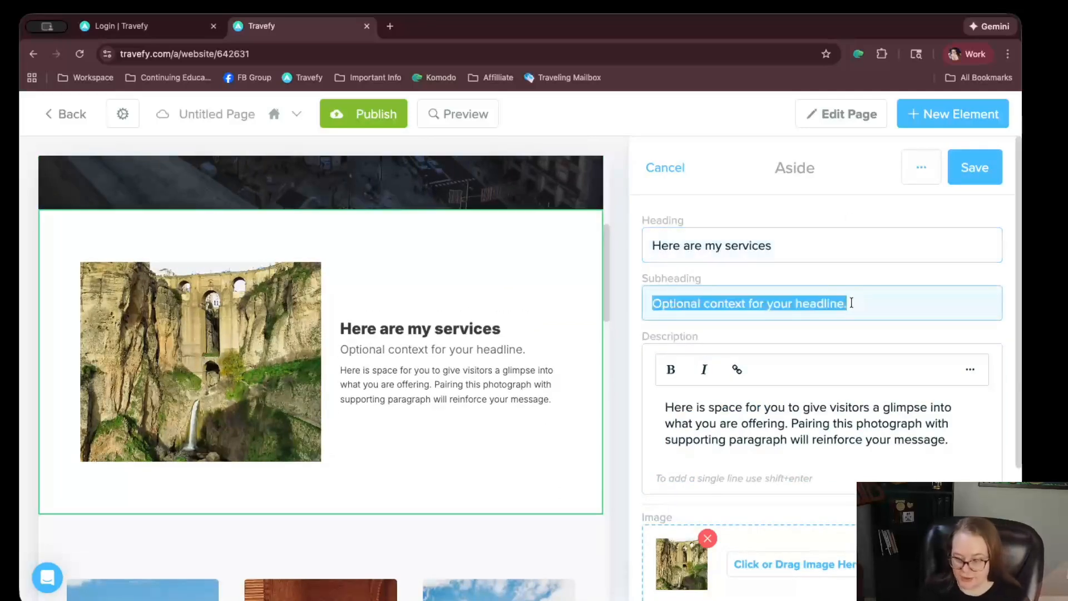
{"action": "type", "text": "This si wh"}
{"action": "key", "text": "BackSpace"}
{"action": "key", "text": "BackSpace"}
{"action": "key", "text": "BackSpace"}
{"action": "key", "text": "BackSpace"}
{"action": "key", "text": "BackSpace"}
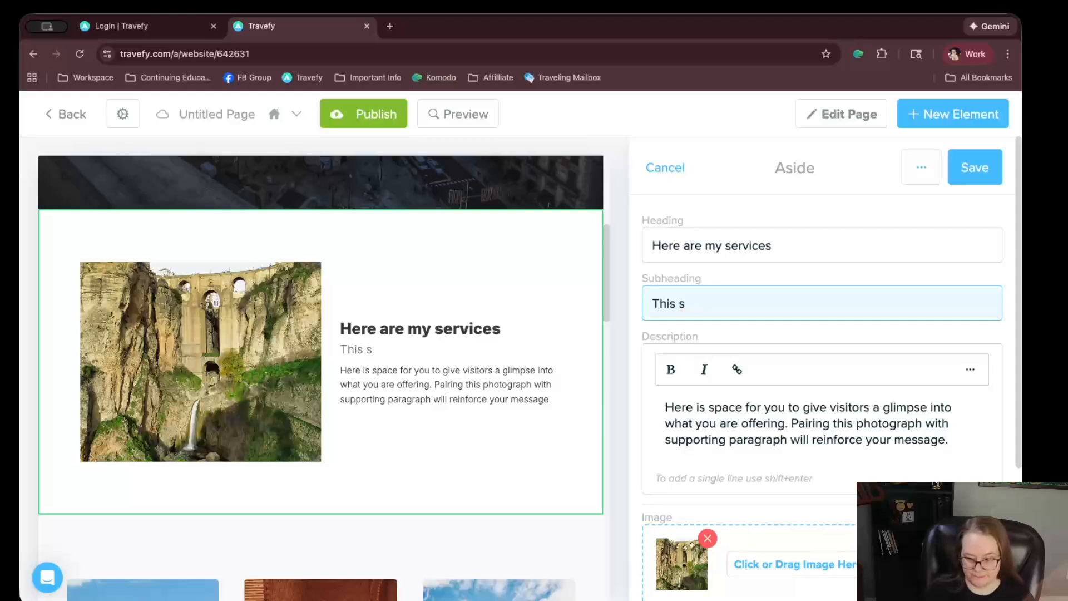
{"action": "type", "text": "is why you should hire me."}
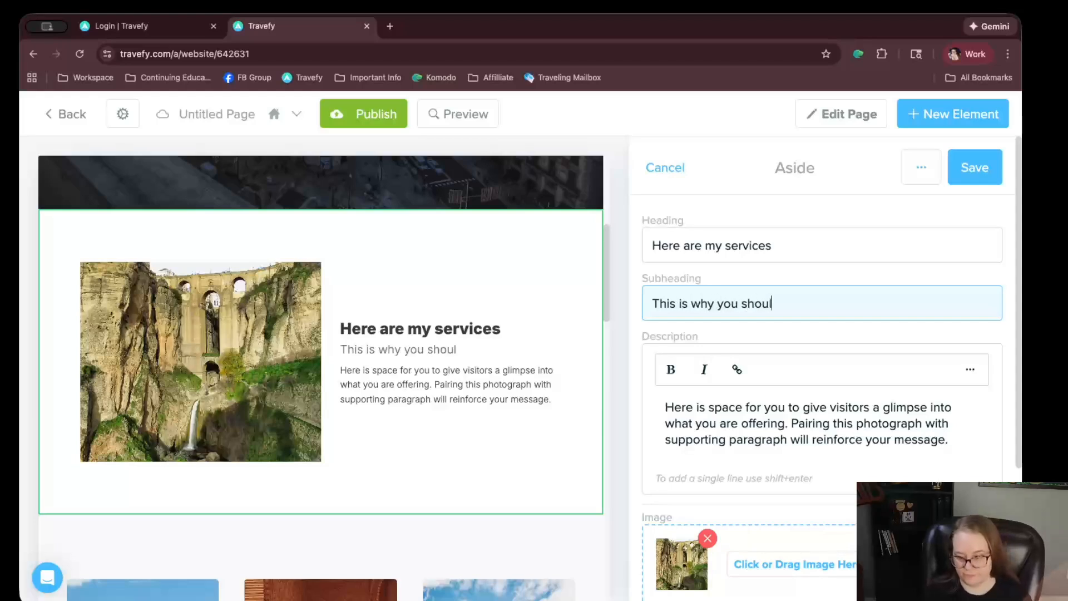
Try bullet and highlight formatting on the Aside description, then save the section
{"action": "triple_click", "coordinate": [845, 409]}
{"action": "left_click", "coordinate": [969, 372]}
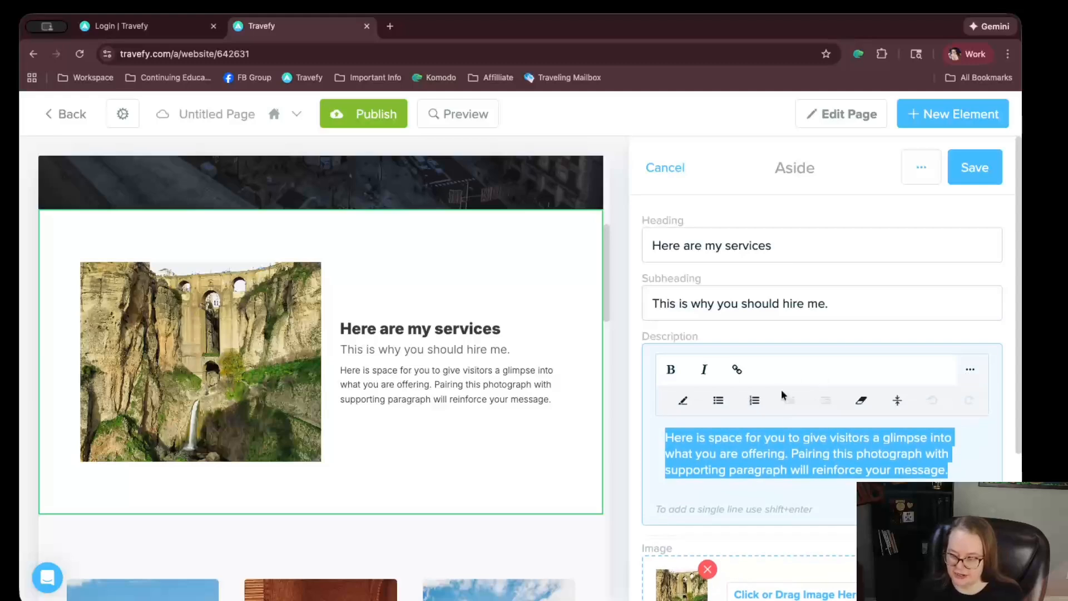
{"action": "left_click", "coordinate": [723, 402]}
{"action": "left_click", "coordinate": [730, 402]}
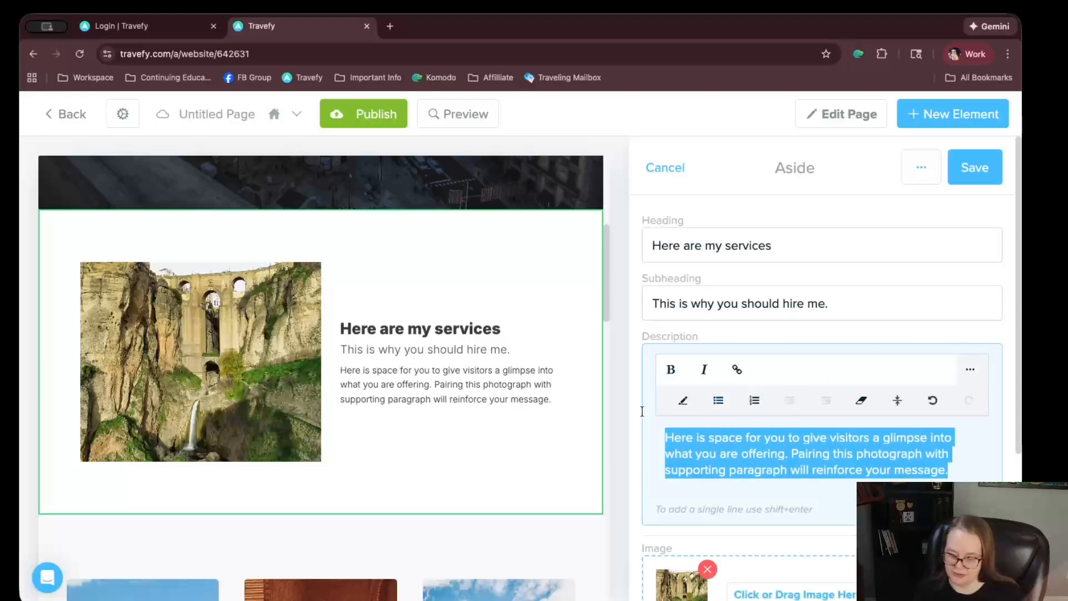
{"action": "left_click", "coordinate": [680, 402]}
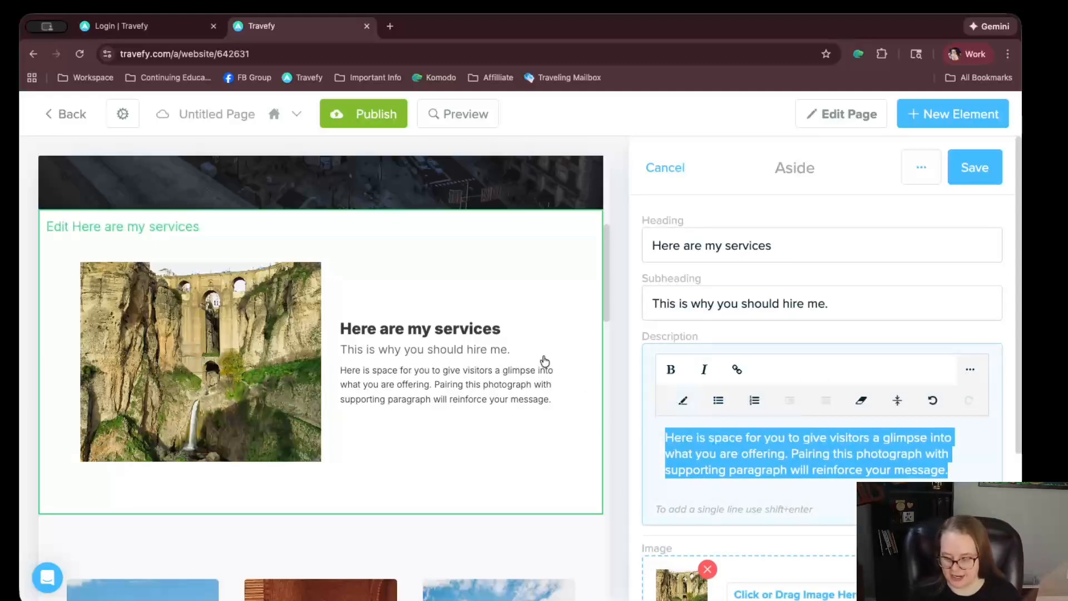
{"action": "scroll", "coordinate": [544, 360], "scroll_direction": "down", "scroll_amount": 15}
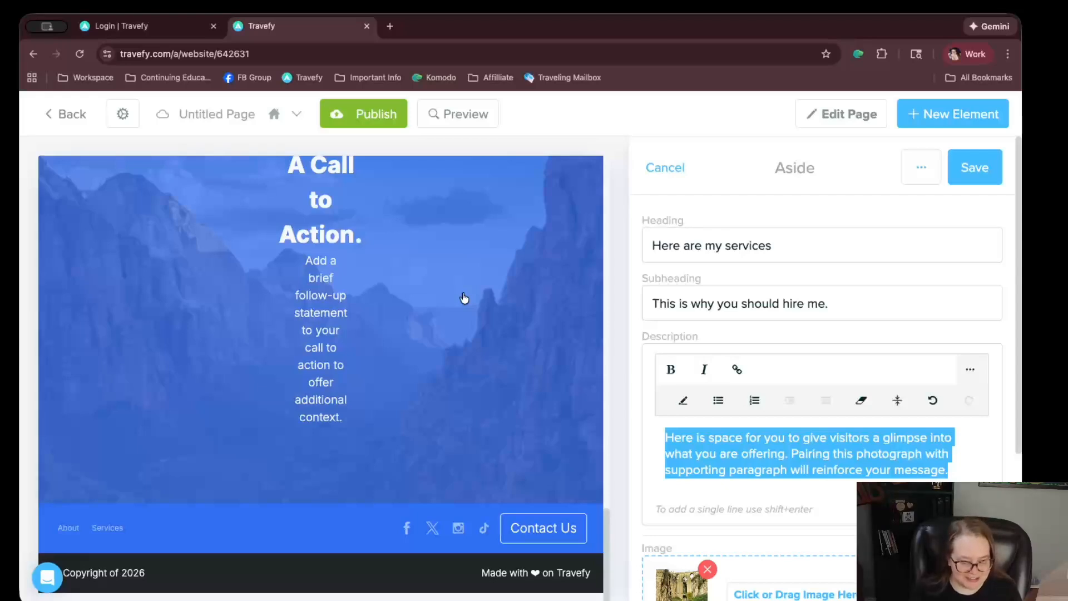
{"action": "scroll", "coordinate": [468, 281], "scroll_direction": "up", "scroll_amount": 15}
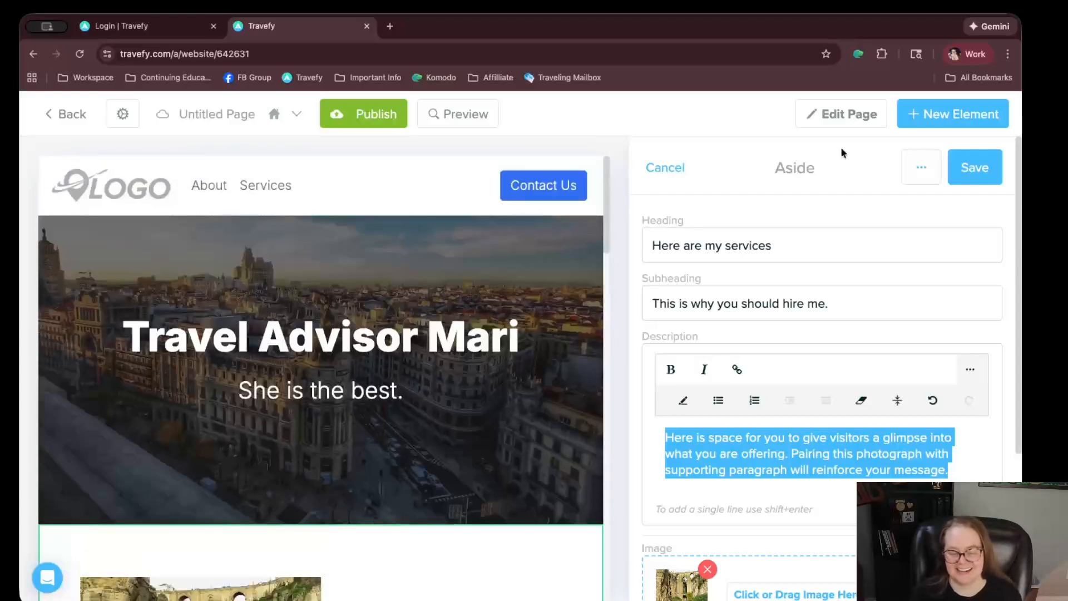
{"action": "left_click", "coordinate": [970, 174]}
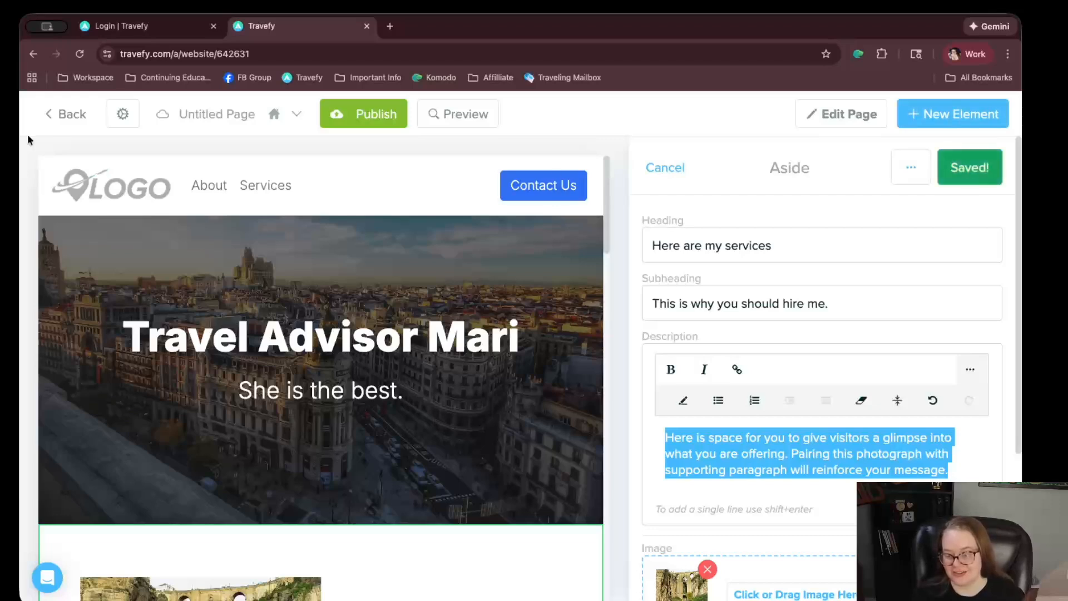
Go back to the trips list, then reopen the website page editor's settings
{"action": "left_click", "coordinate": [103, 111]}
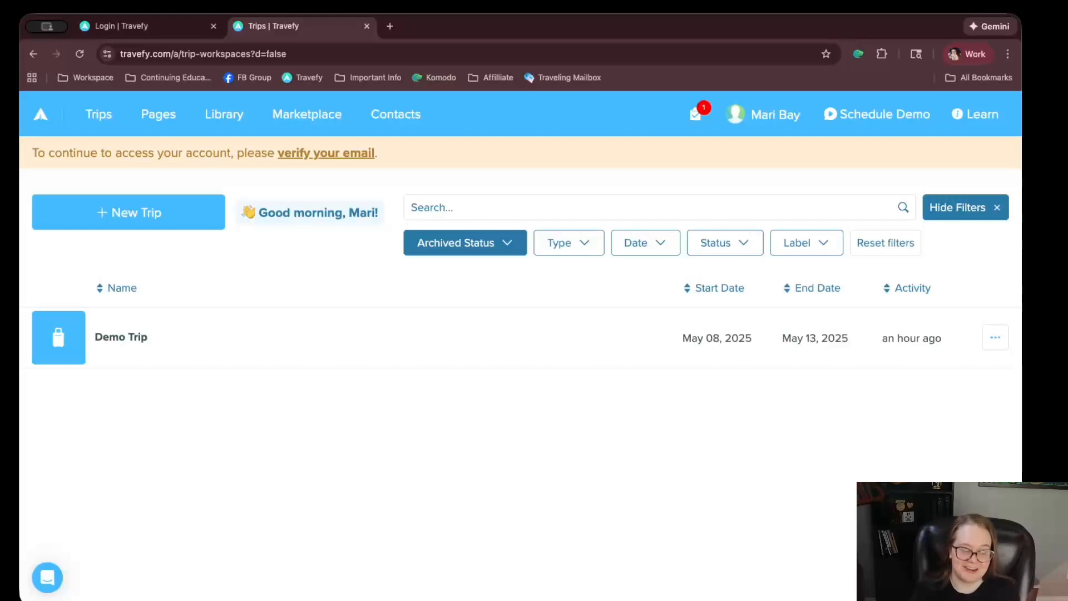
{"action": "left_click", "coordinate": [6, 391]}
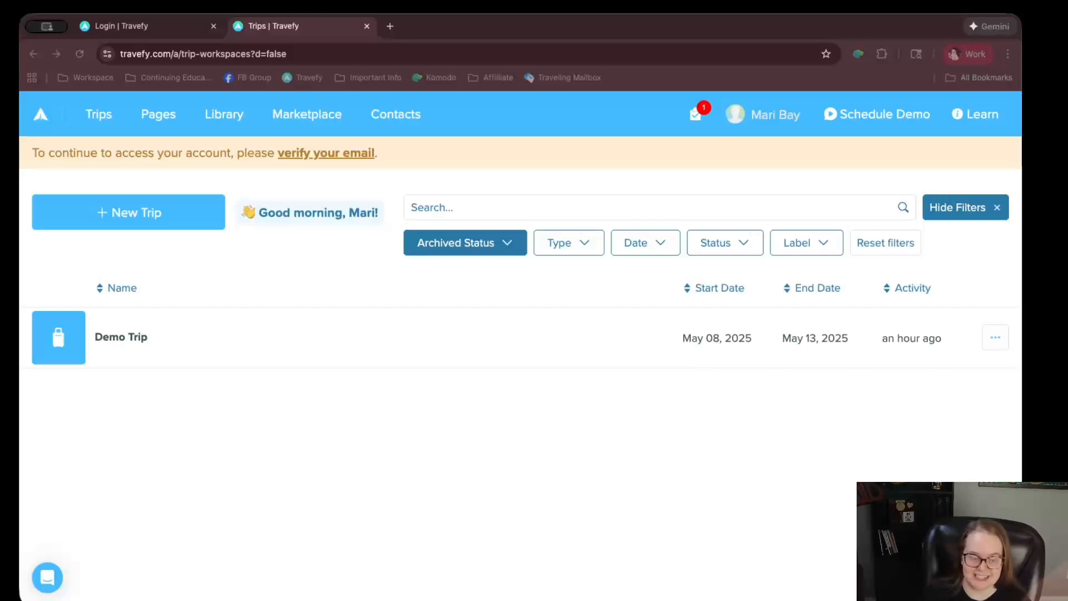
{"action": "left_click", "coordinate": [149, 111]}
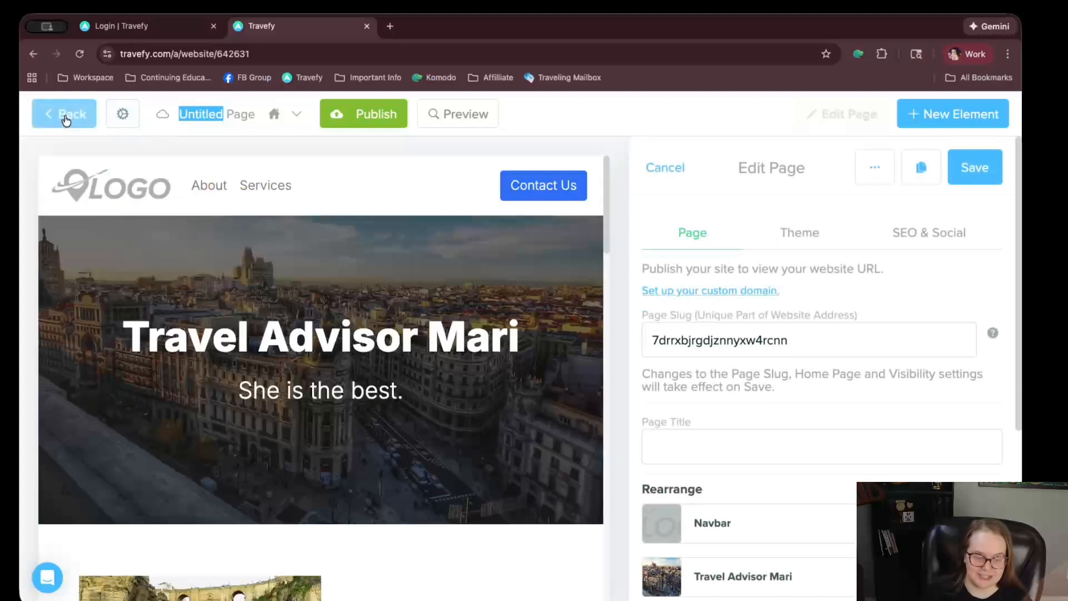
Exit the website editor and open the Library with its three saved items
{"action": "left_click", "coordinate": [65, 119]}
{"action": "left_click", "coordinate": [225, 115]}
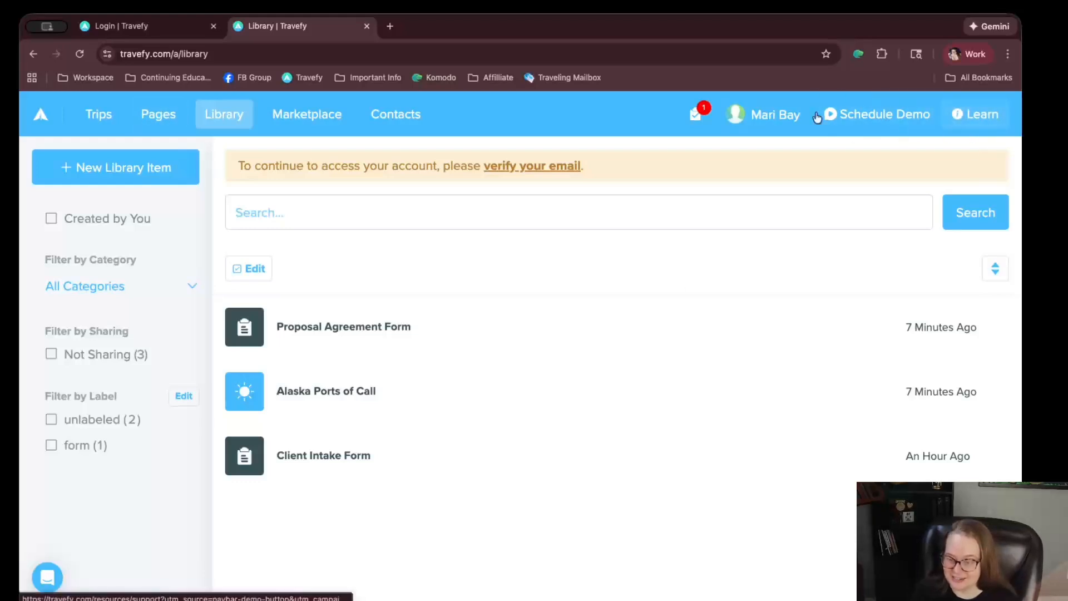
{"action": "left_click", "coordinate": [47, 577]}
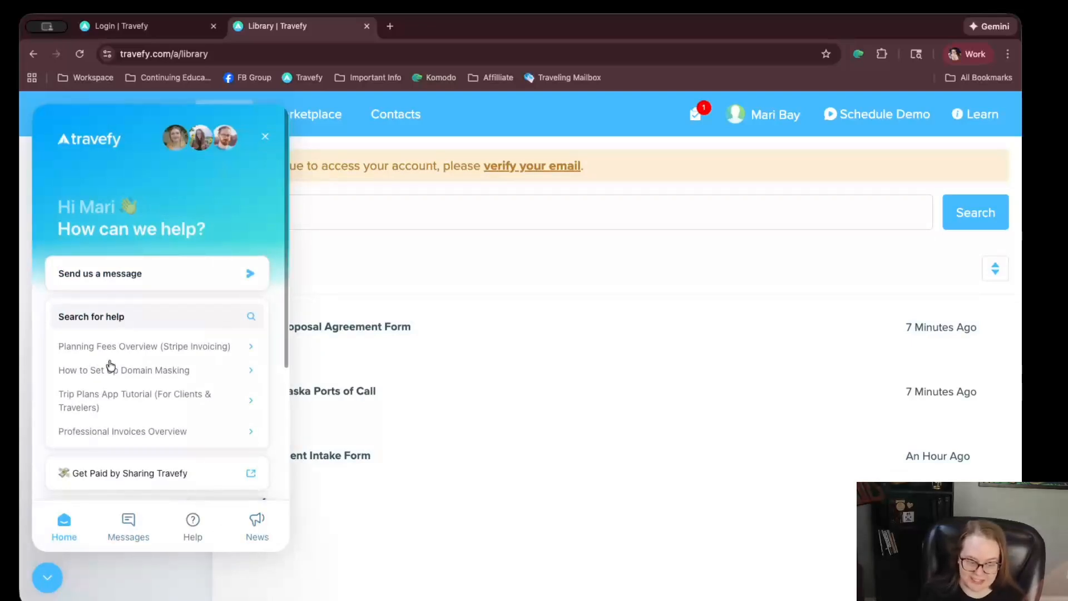
{"action": "left_click", "coordinate": [139, 529]}
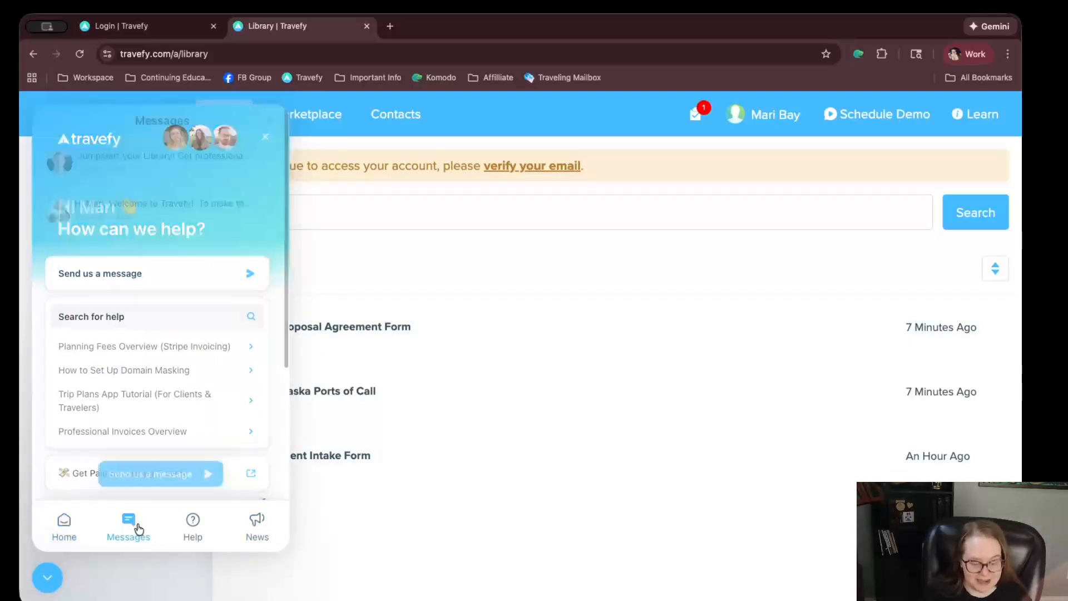
{"action": "left_click", "coordinate": [76, 541]}
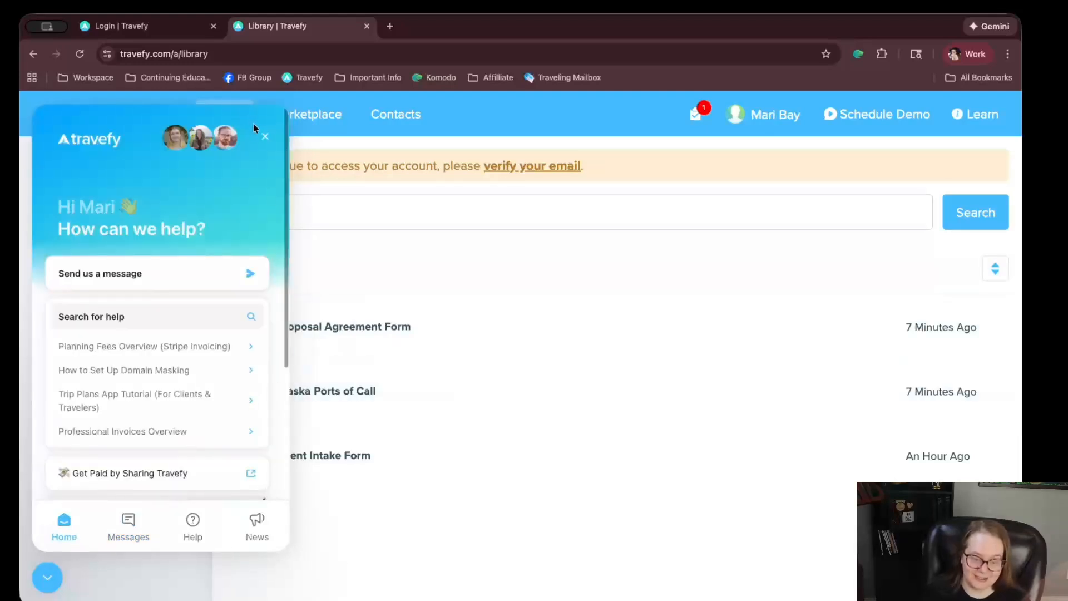
{"action": "left_click", "coordinate": [143, 516]}
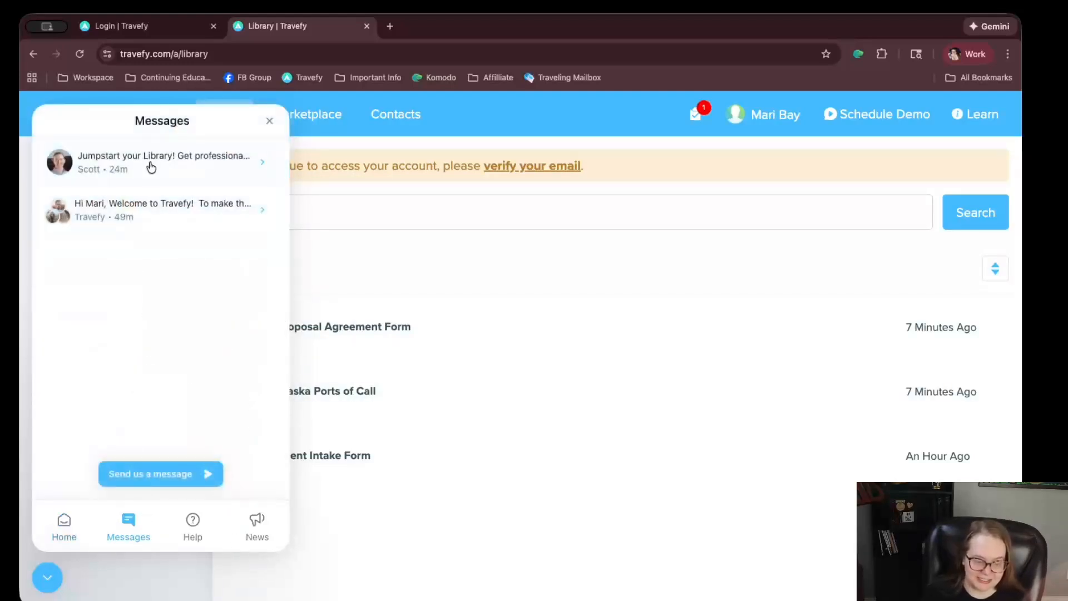
{"action": "left_click", "coordinate": [270, 121]}
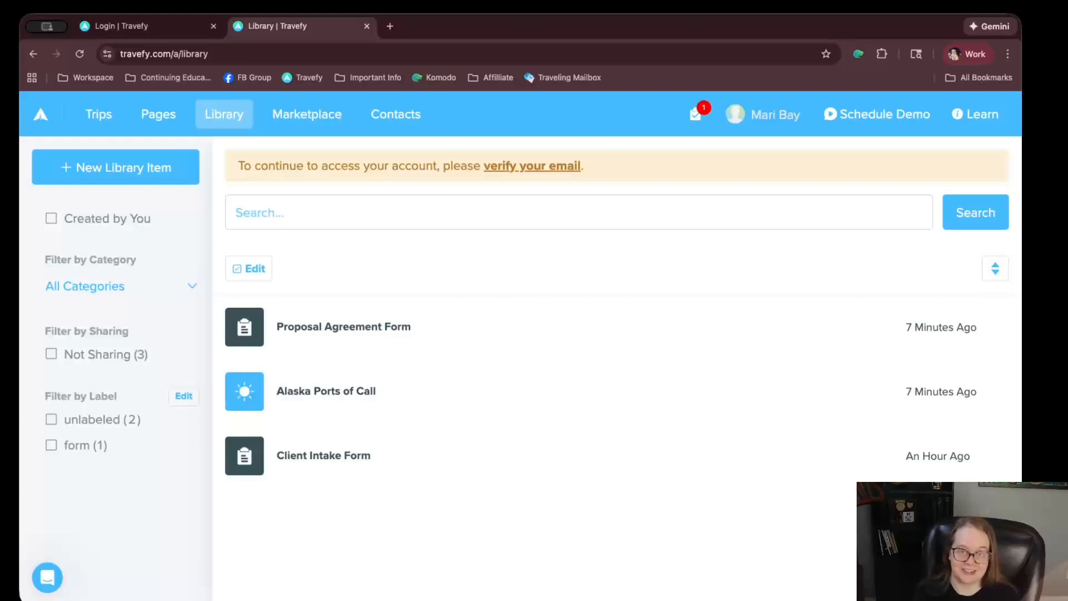
Add a new contact with the user's first name and last name 'TEST', then return to trips
{"action": "left_click", "coordinate": [405, 118]}
{"action": "left_click", "coordinate": [377, 379]}
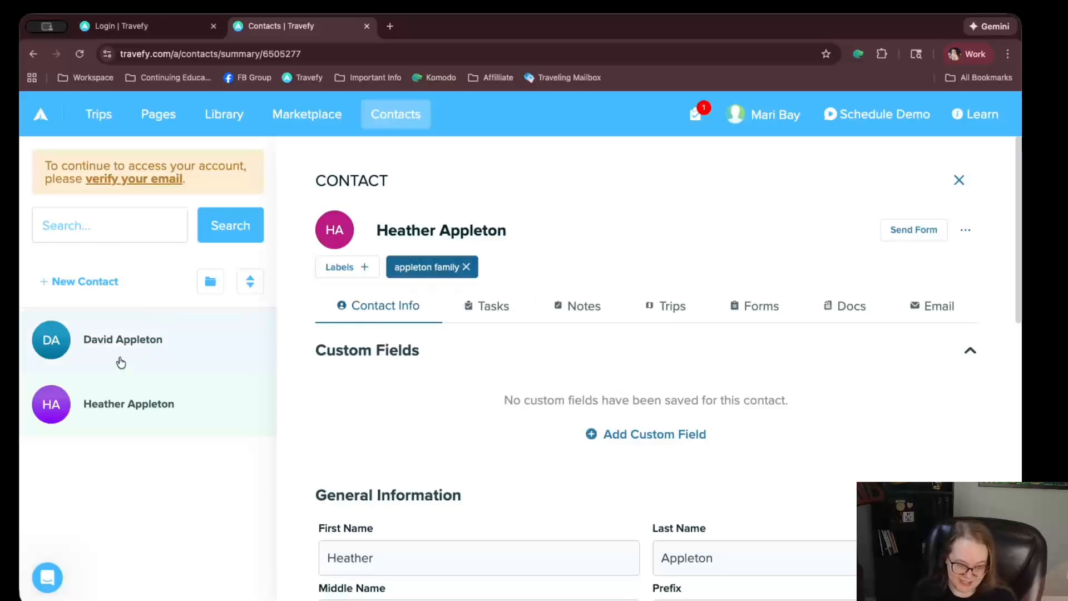
{"action": "left_click", "coordinate": [102, 287]}
{"action": "left_click", "coordinate": [357, 445]}
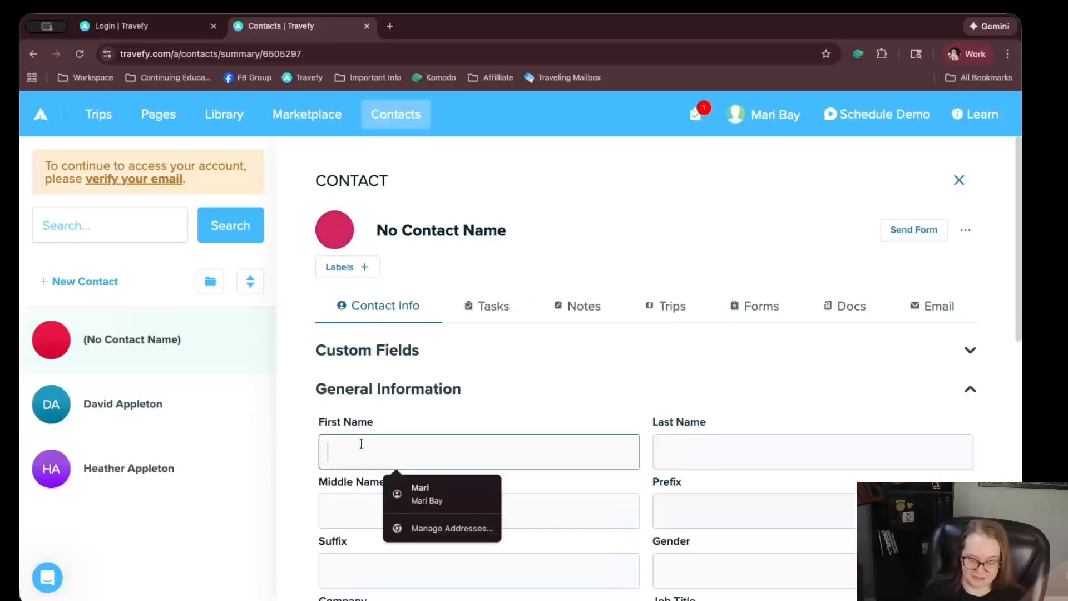
{"action": "type", "text": "Mari"}
{"action": "key", "text": "Tab"}
{"action": "type", "text": "TEST"}
{"action": "key", "text": "Tab"}
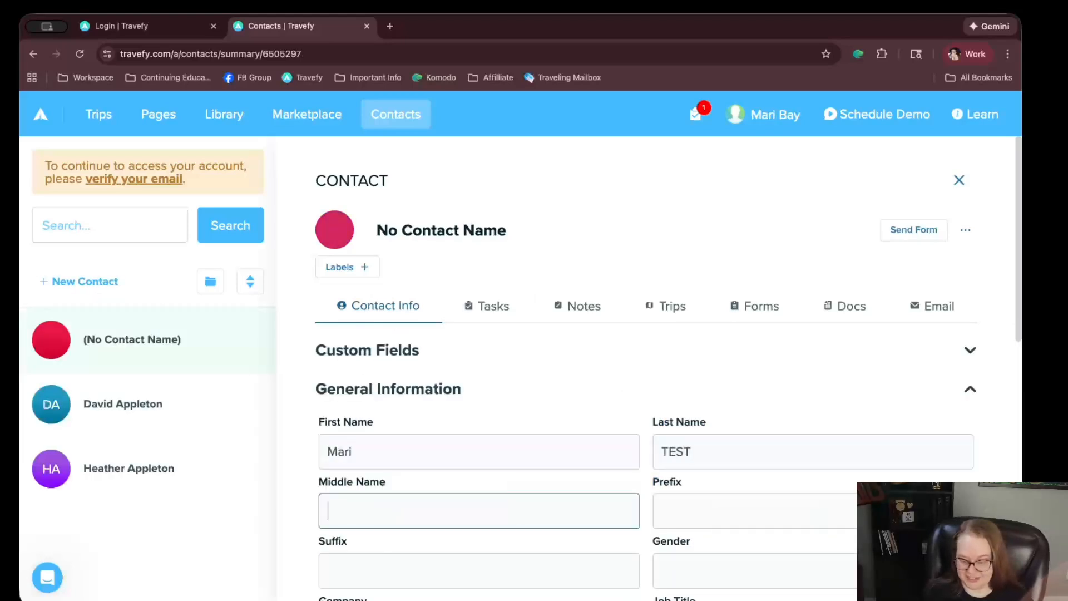
{"action": "scroll", "coordinate": [568, 449], "scroll_direction": "down", "scroll_amount": 4}
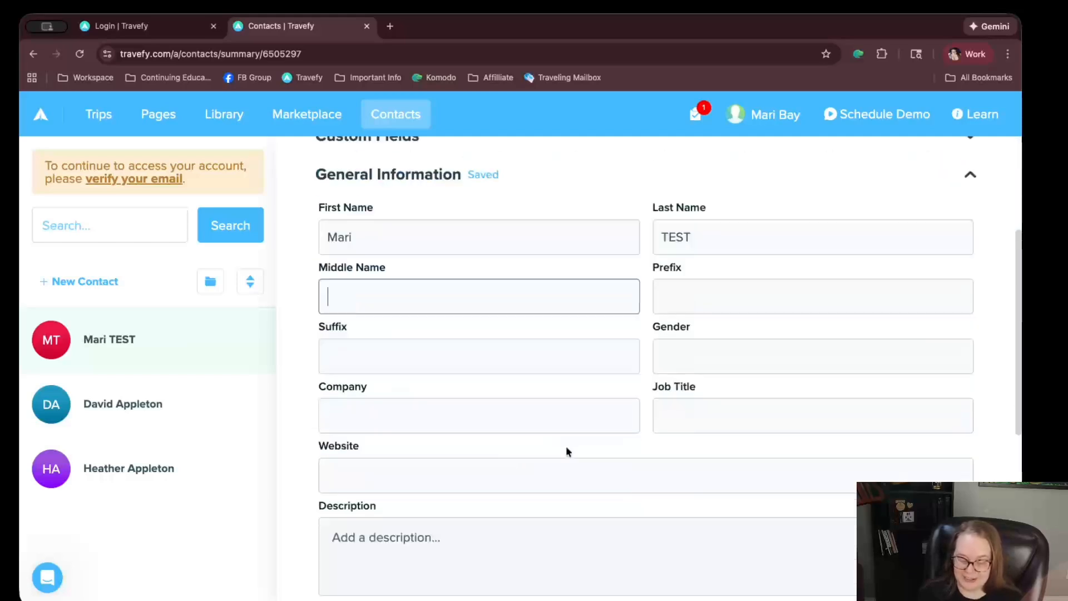
{"action": "scroll", "coordinate": [554, 423], "scroll_direction": "down", "scroll_amount": 6}
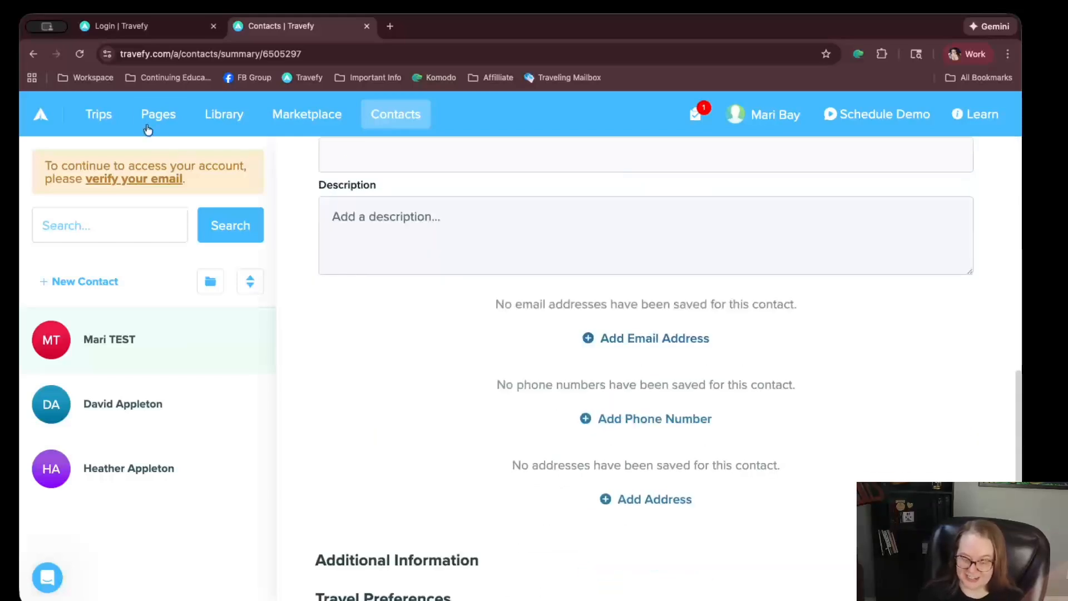
{"action": "left_click", "coordinate": [80, 112]}
Create an itinerary trip titled 'Sample Trips' and view its People list
{"action": "left_click", "coordinate": [162, 222]}
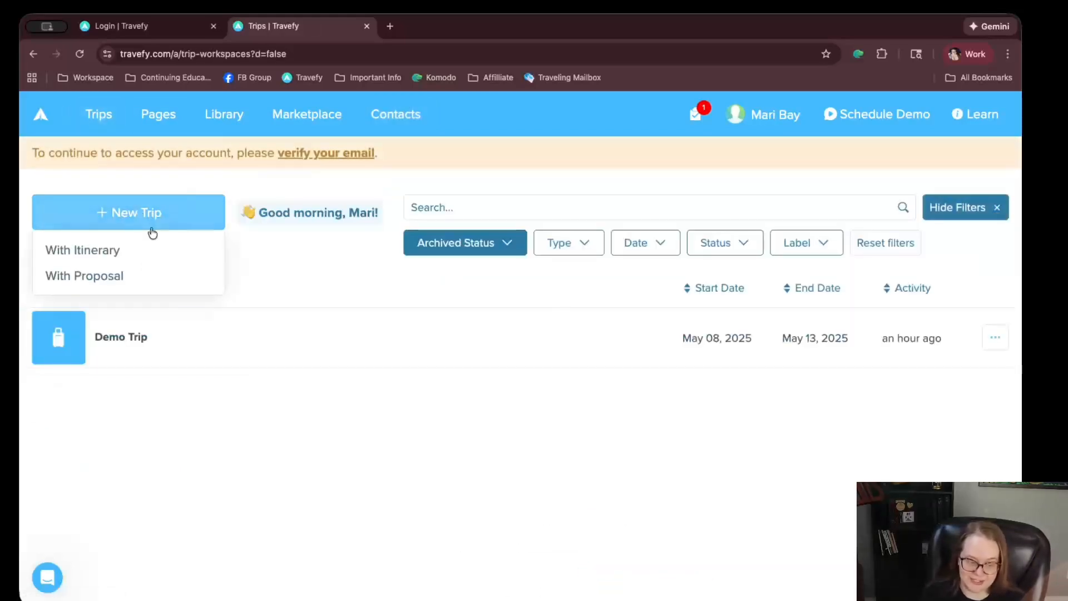
{"action": "left_click", "coordinate": [125, 251]}
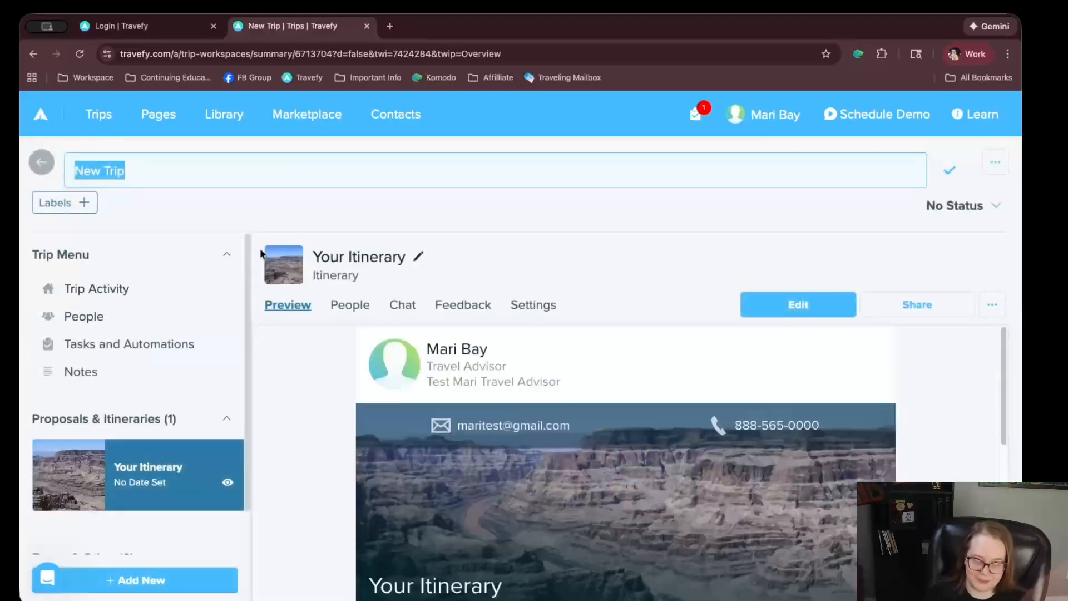
{"action": "type", "text": "Sample Trips"}
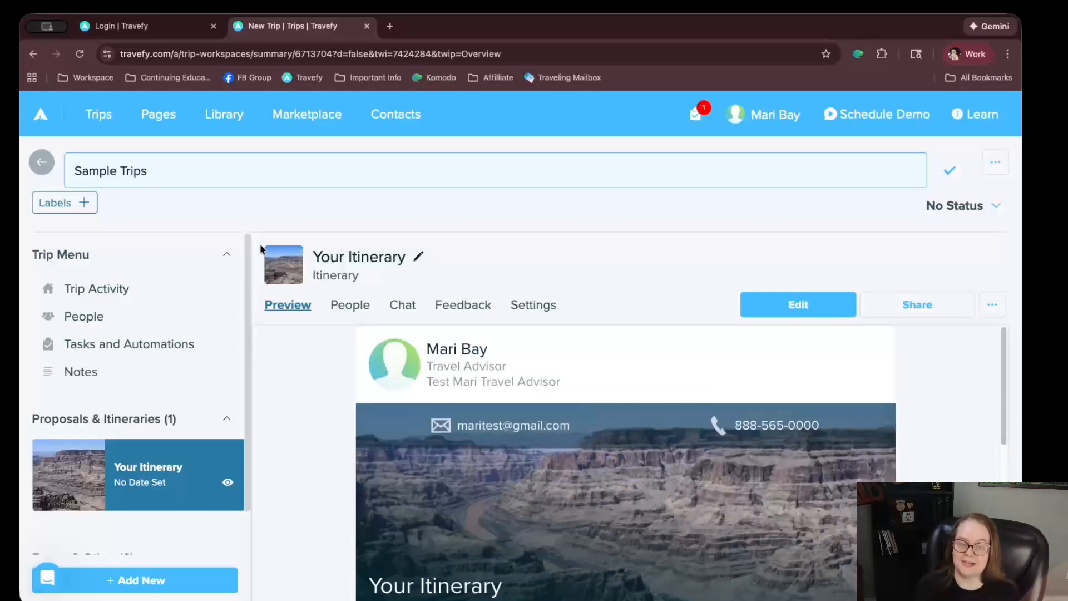
{"action": "left_click", "coordinate": [84, 469]}
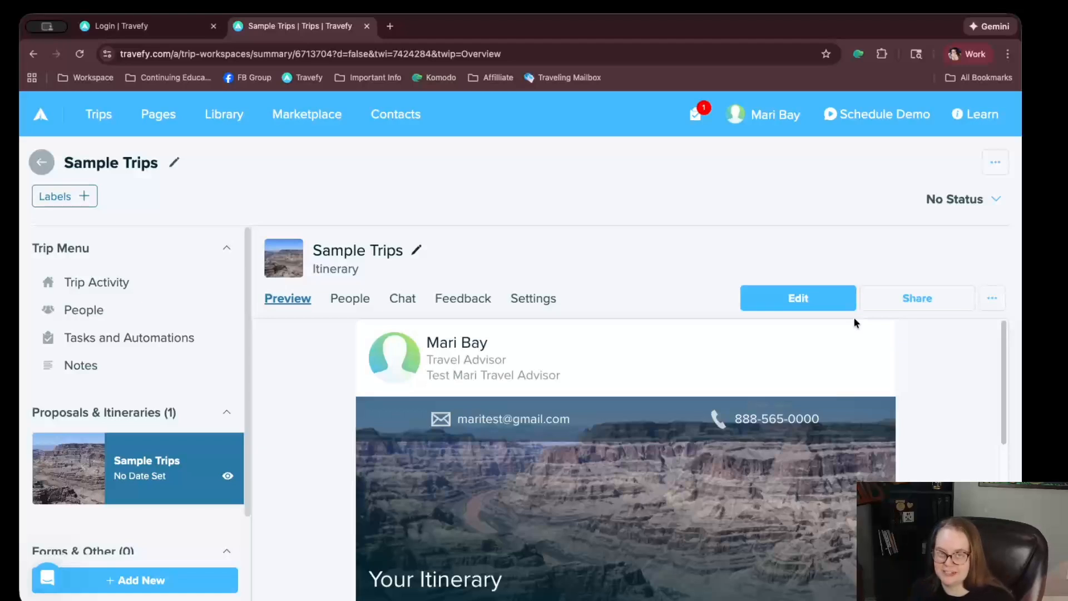
{"action": "left_click", "coordinate": [111, 305]}
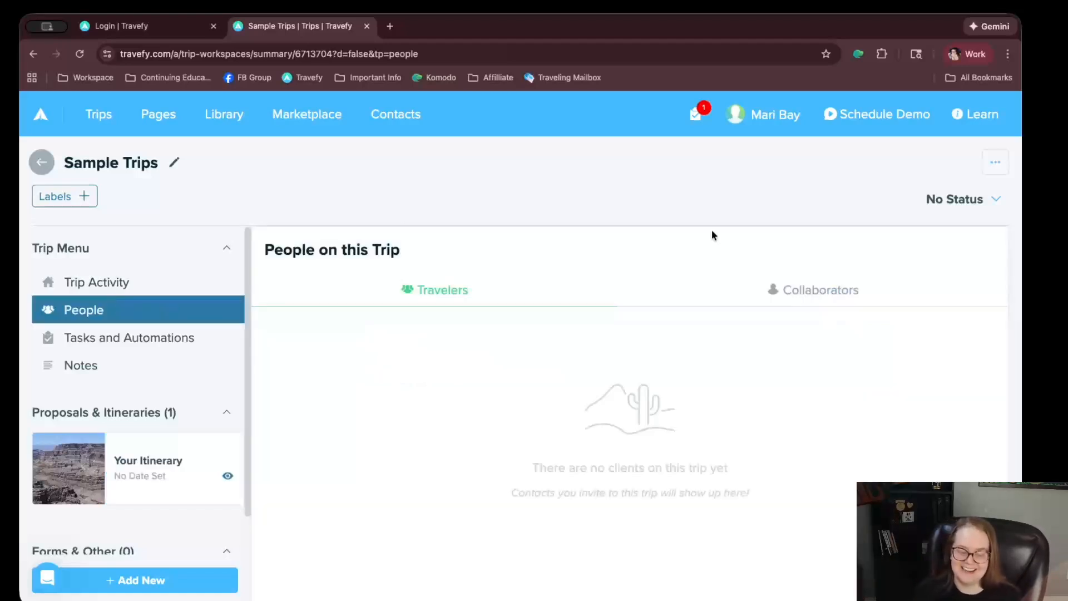